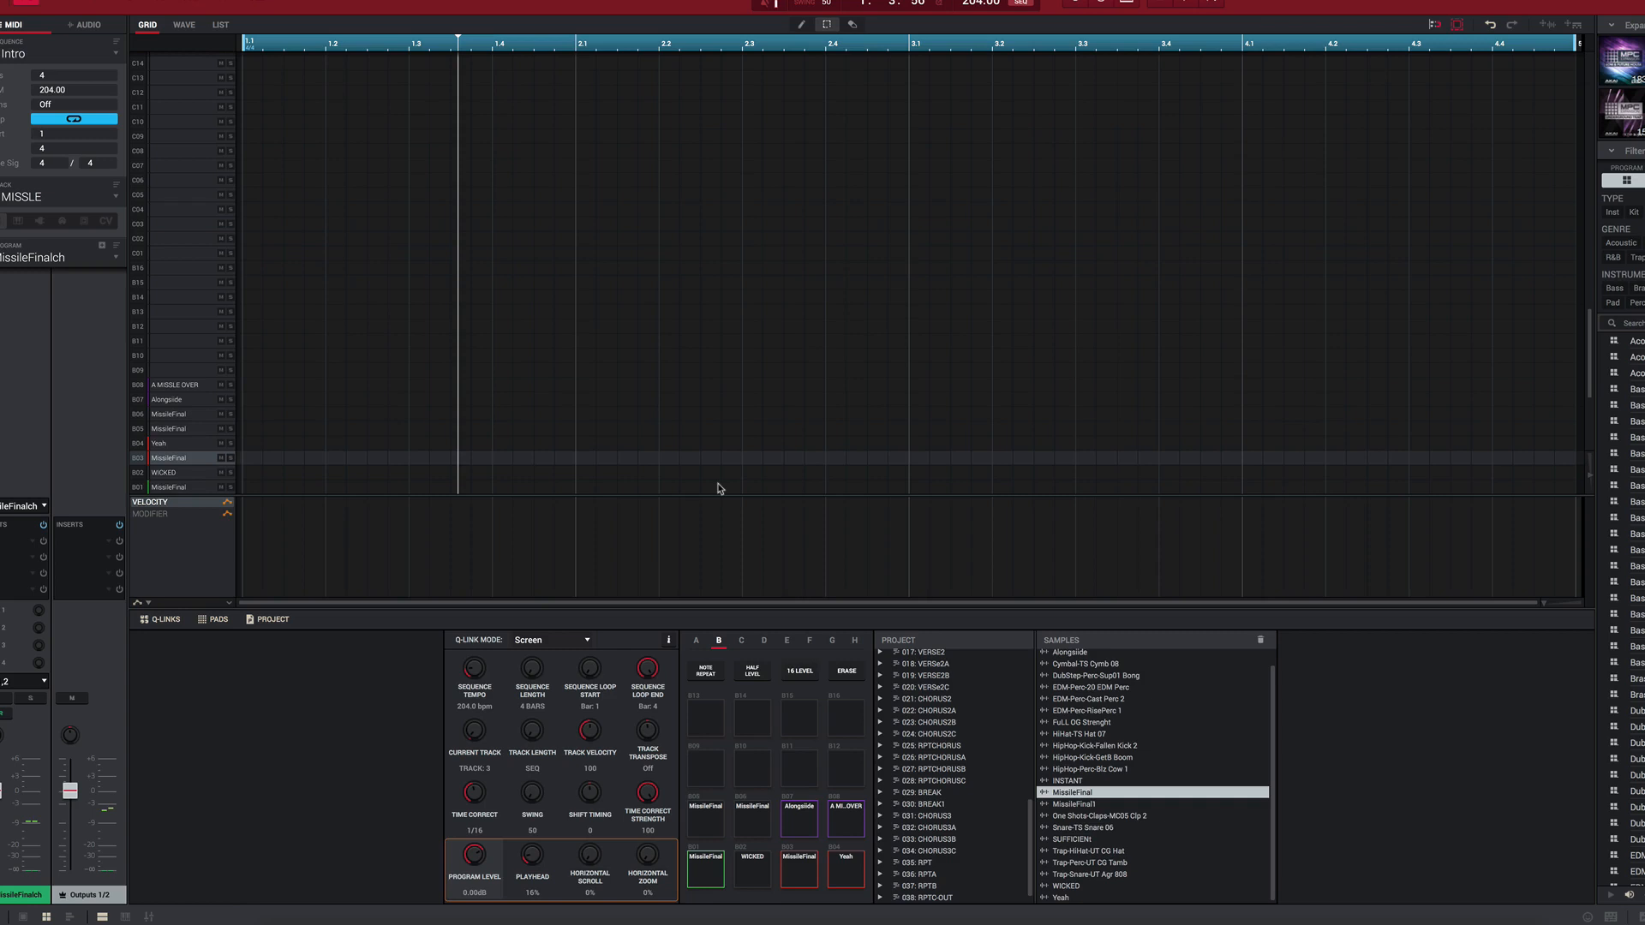
# Step: Browse the tracks of the Intro and HOOK sequences, ending on the Intro sequence's Drums track
pyautogui.press('Down')
pyautogui.press('Down')
pyautogui.press('Down')
pyautogui.press('Down')
pyautogui.press('Down')
pyautogui.press('Down')
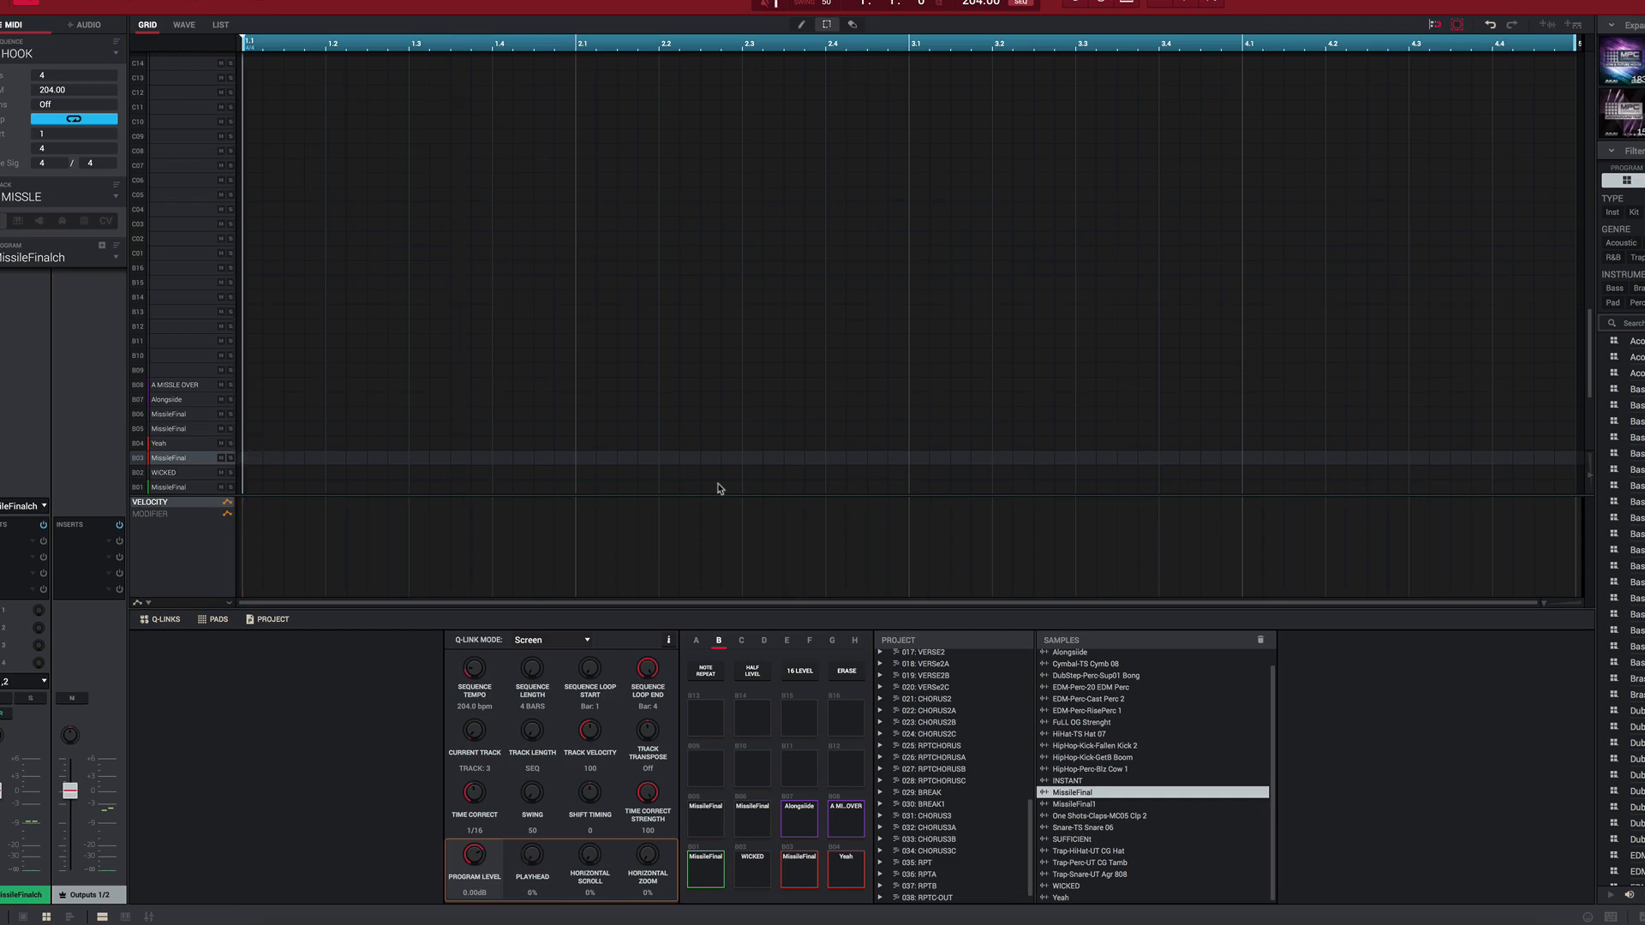
pyautogui.press('Down')
pyautogui.press('Up')
pyautogui.press('Down')
pyautogui.press('Up')
pyautogui.press('Up')
pyautogui.press('Up')
pyautogui.press('Up')
pyautogui.press('Up')
pyautogui.press('Down')
pyautogui.press('Up')
pyautogui.press('Up')
pyautogui.press('Up')
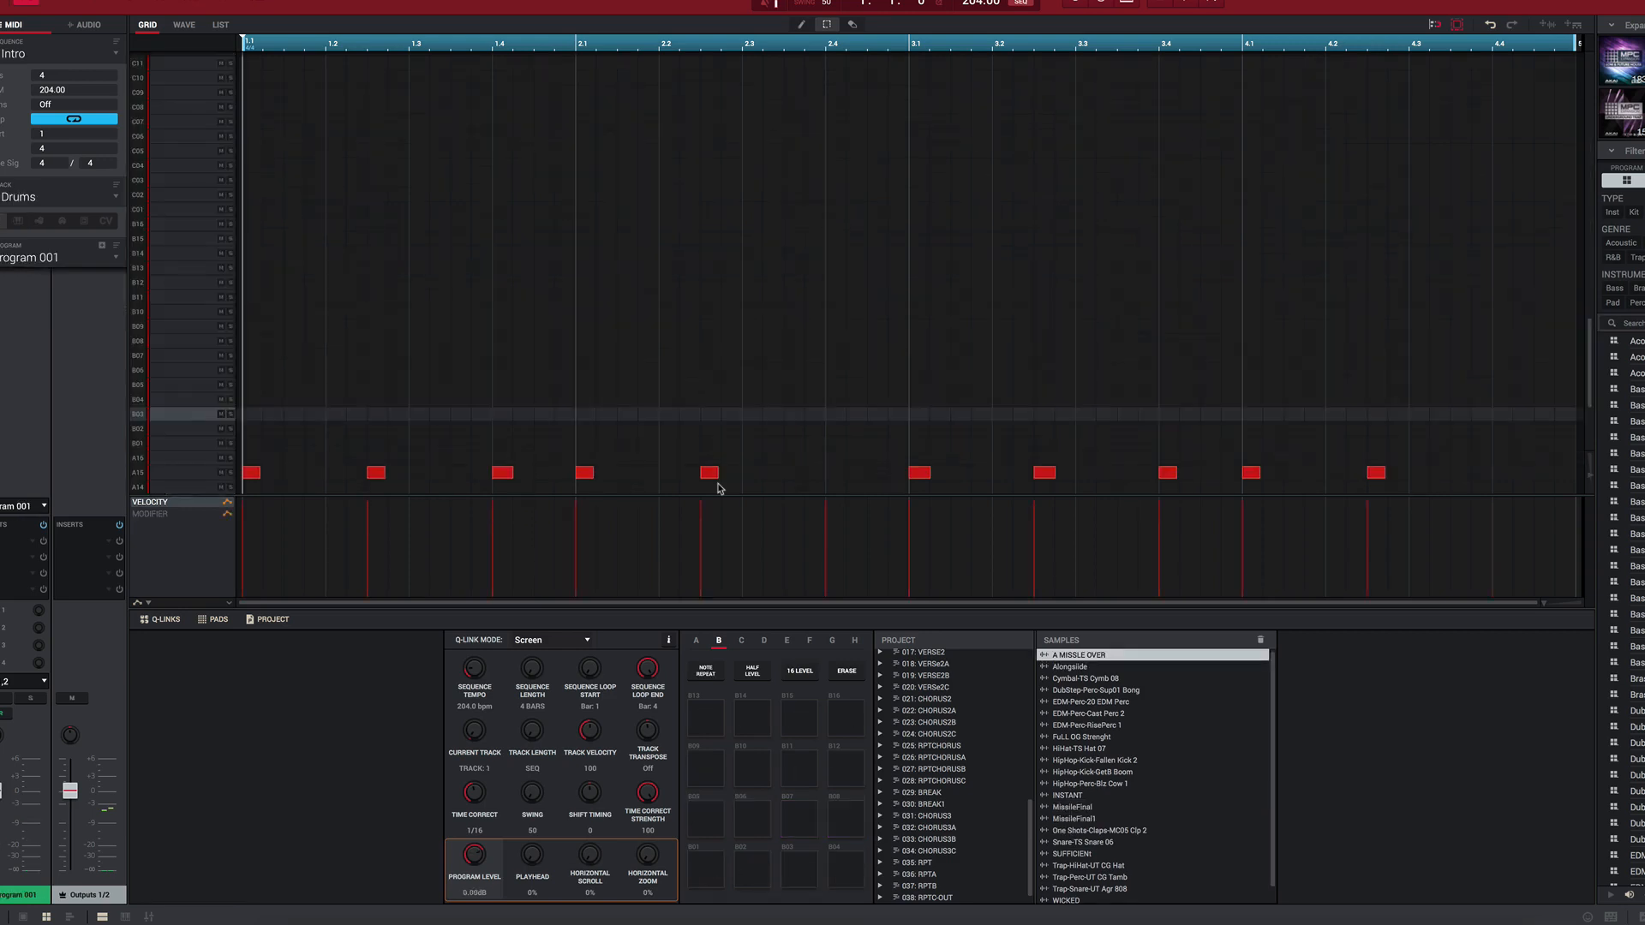
# Step: Play the Intro sequence's Track 02 and view its reFX Nexus instrument, auditioning the LD German Trumpet 1 preset before closing it
pyautogui.press('Down')
pyautogui.press('space')
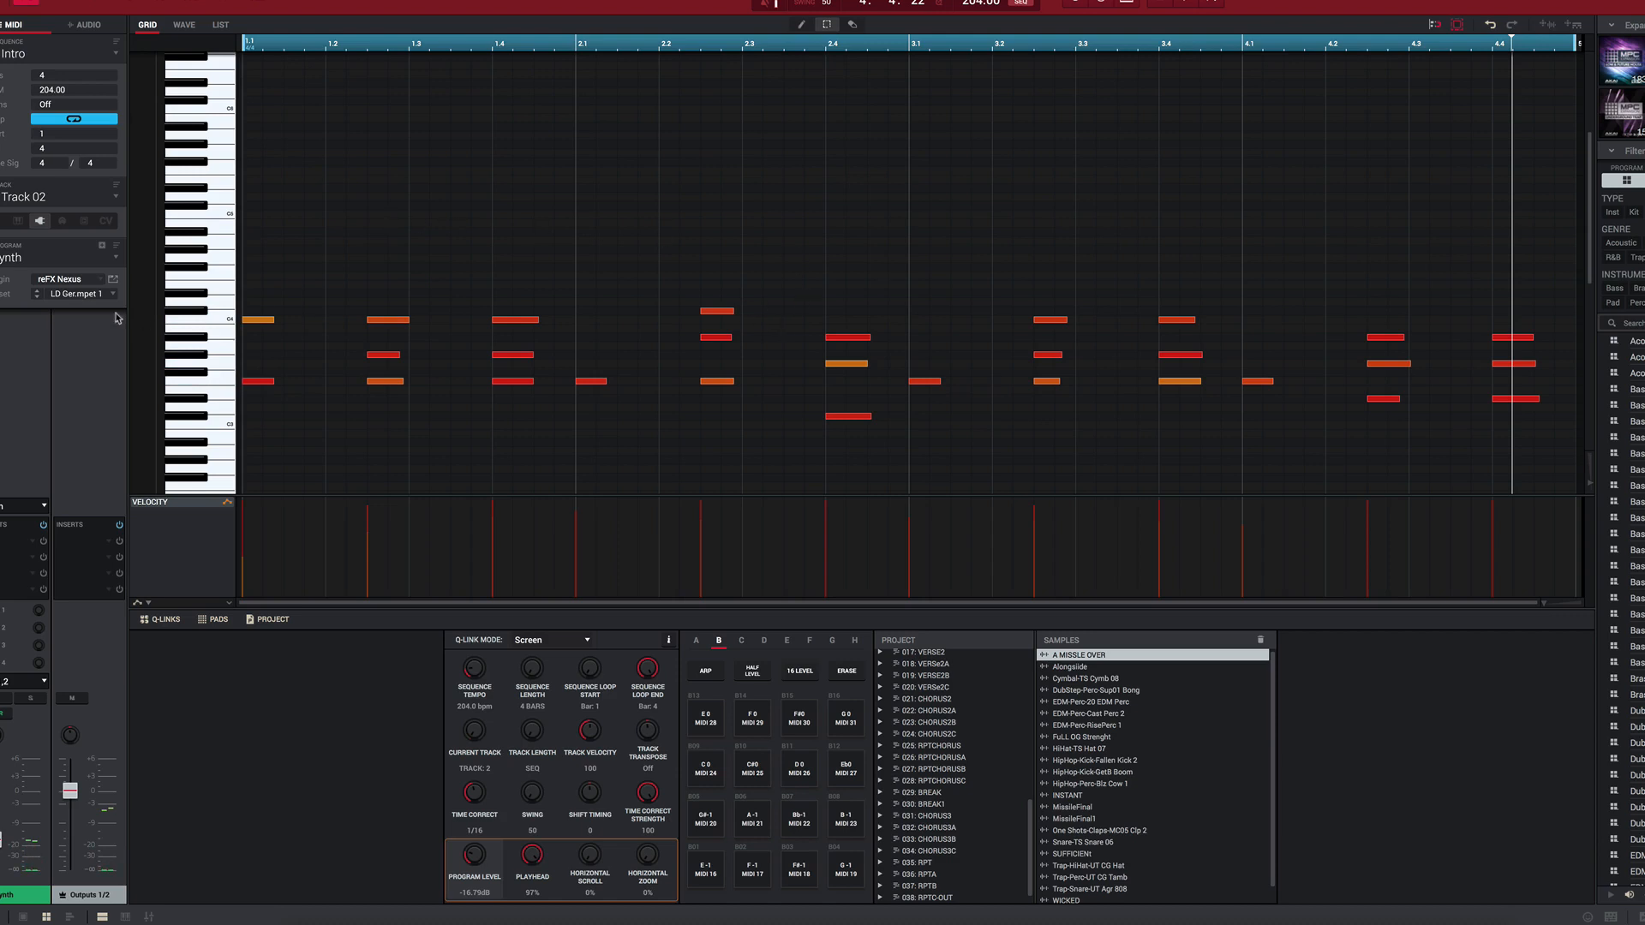
pyautogui.click(111, 281)
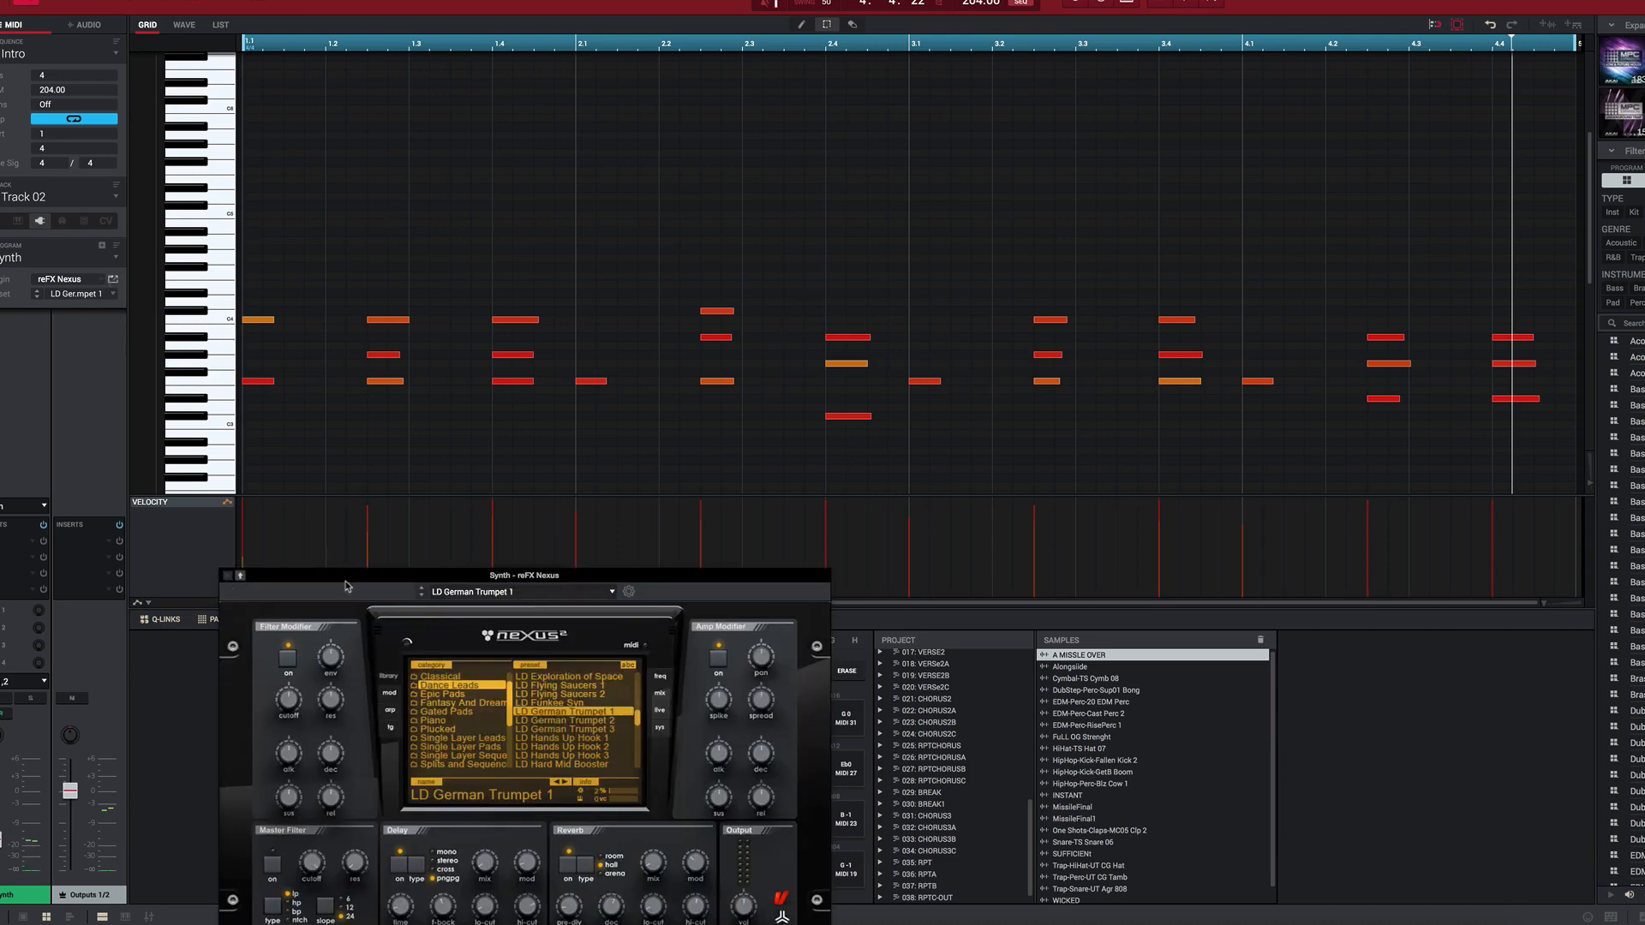
pyautogui.moveTo(350, 579); pyautogui.dragTo(244, 469)
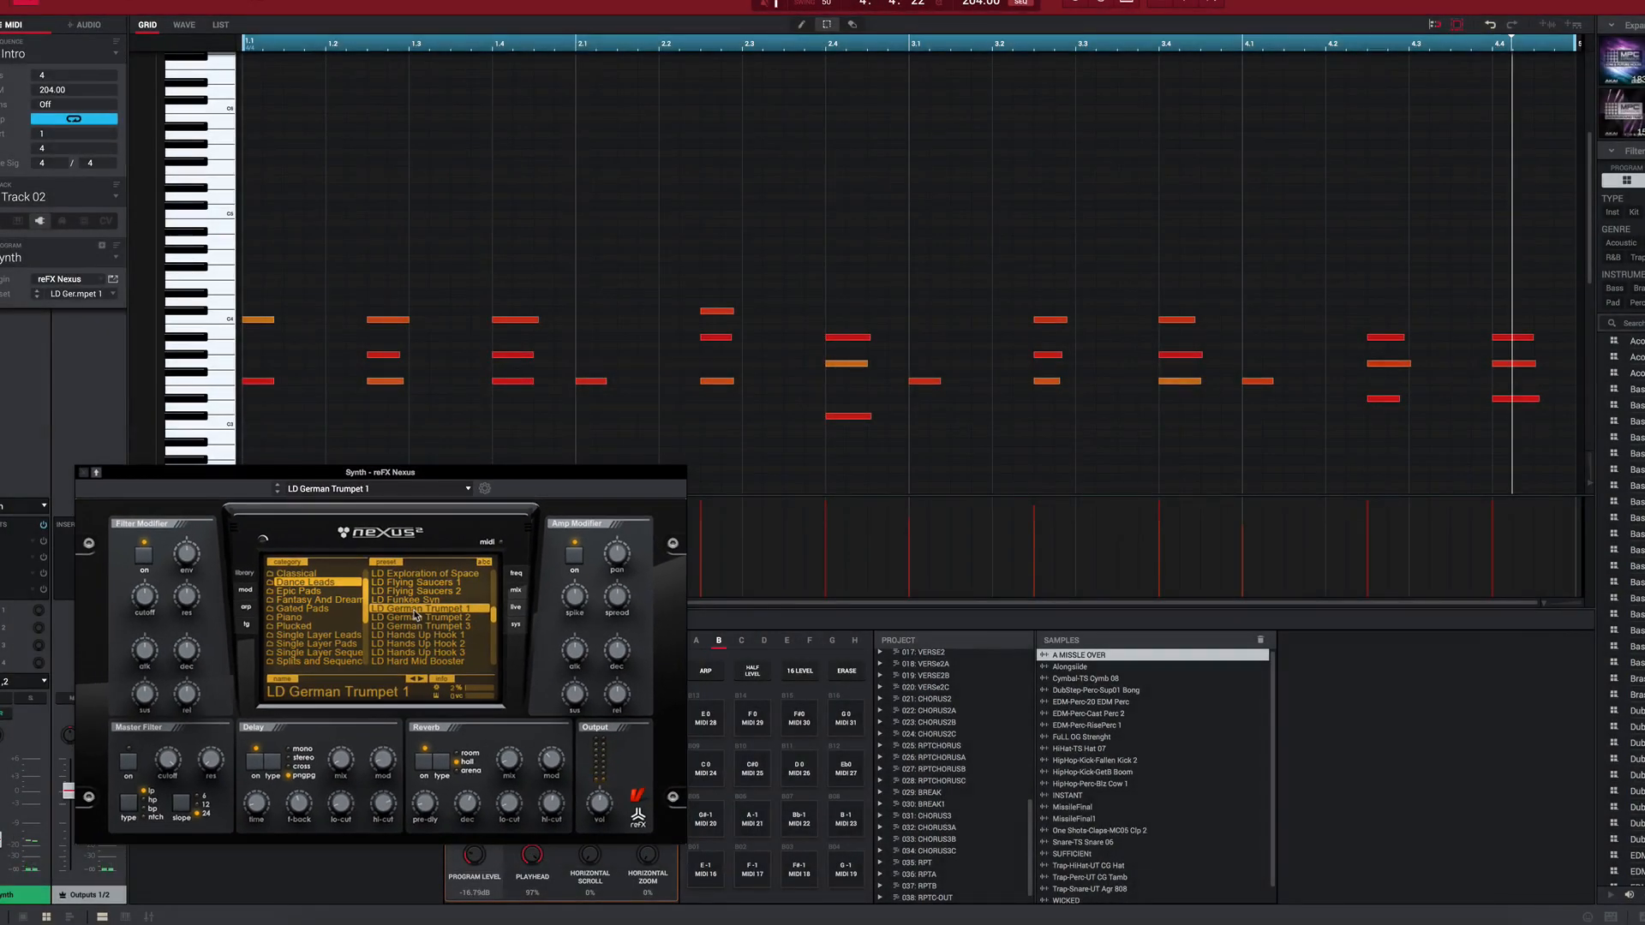
pyautogui.press('space')
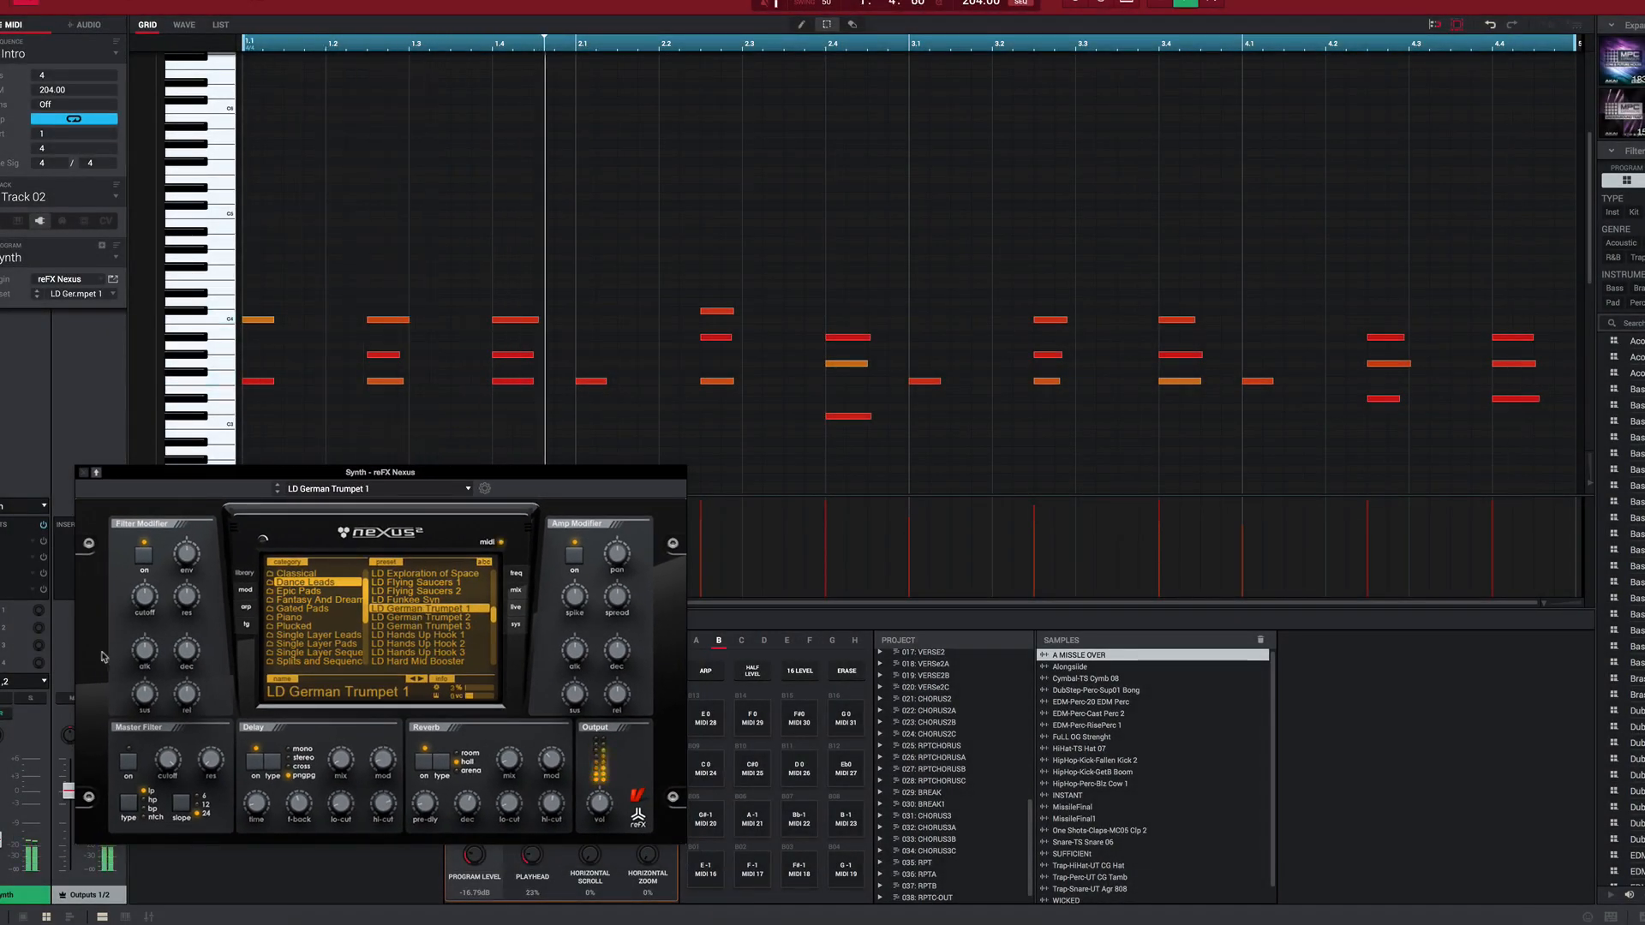
pyautogui.click(83, 472)
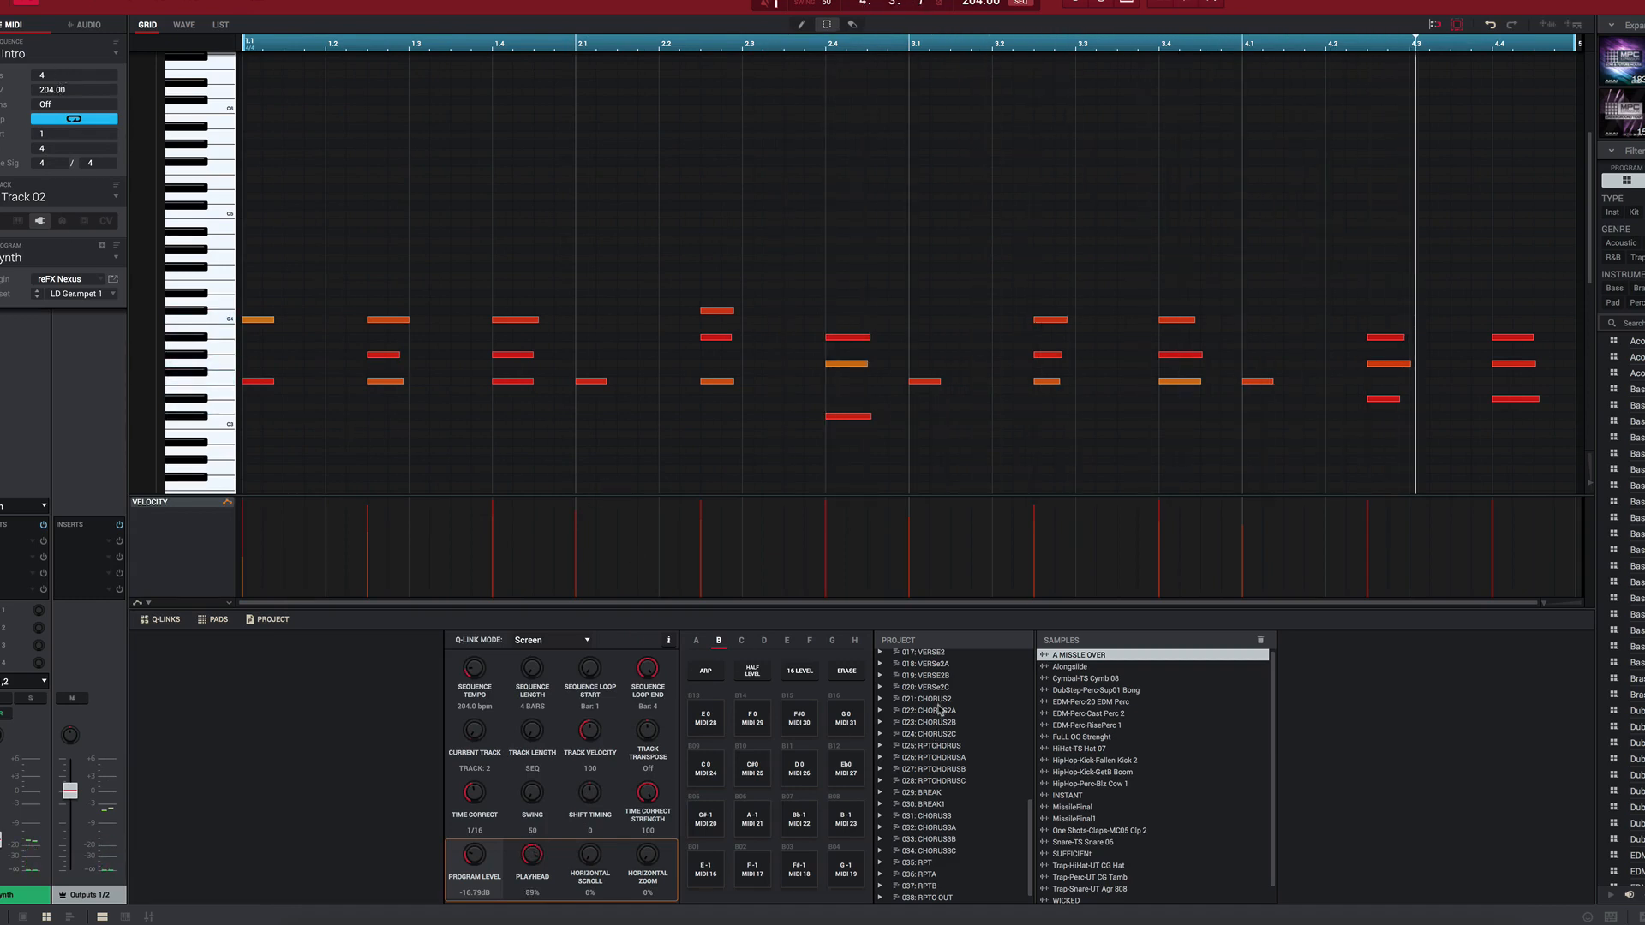
# Step: Highlight the Intro sequence in the project list and review the sequences that follow it
pyautogui.scroll(10, 938, 712)
pyautogui.scroll(-1, 938, 718)
pyautogui.click(931, 812)
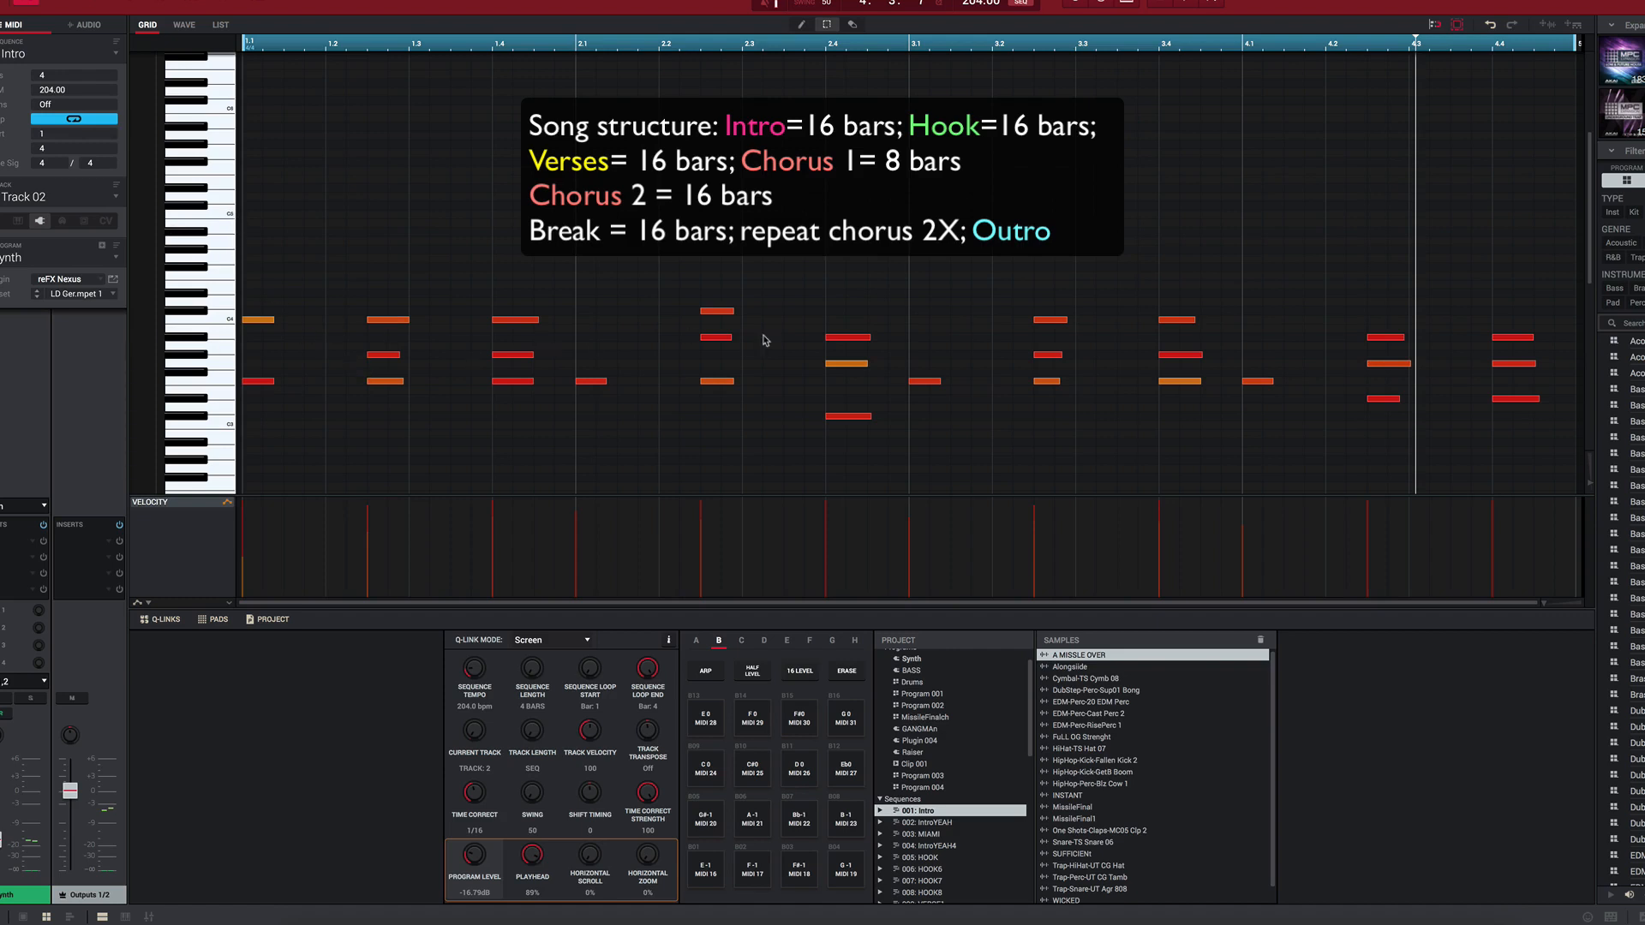
pyautogui.scroll(-3, 994, 840)
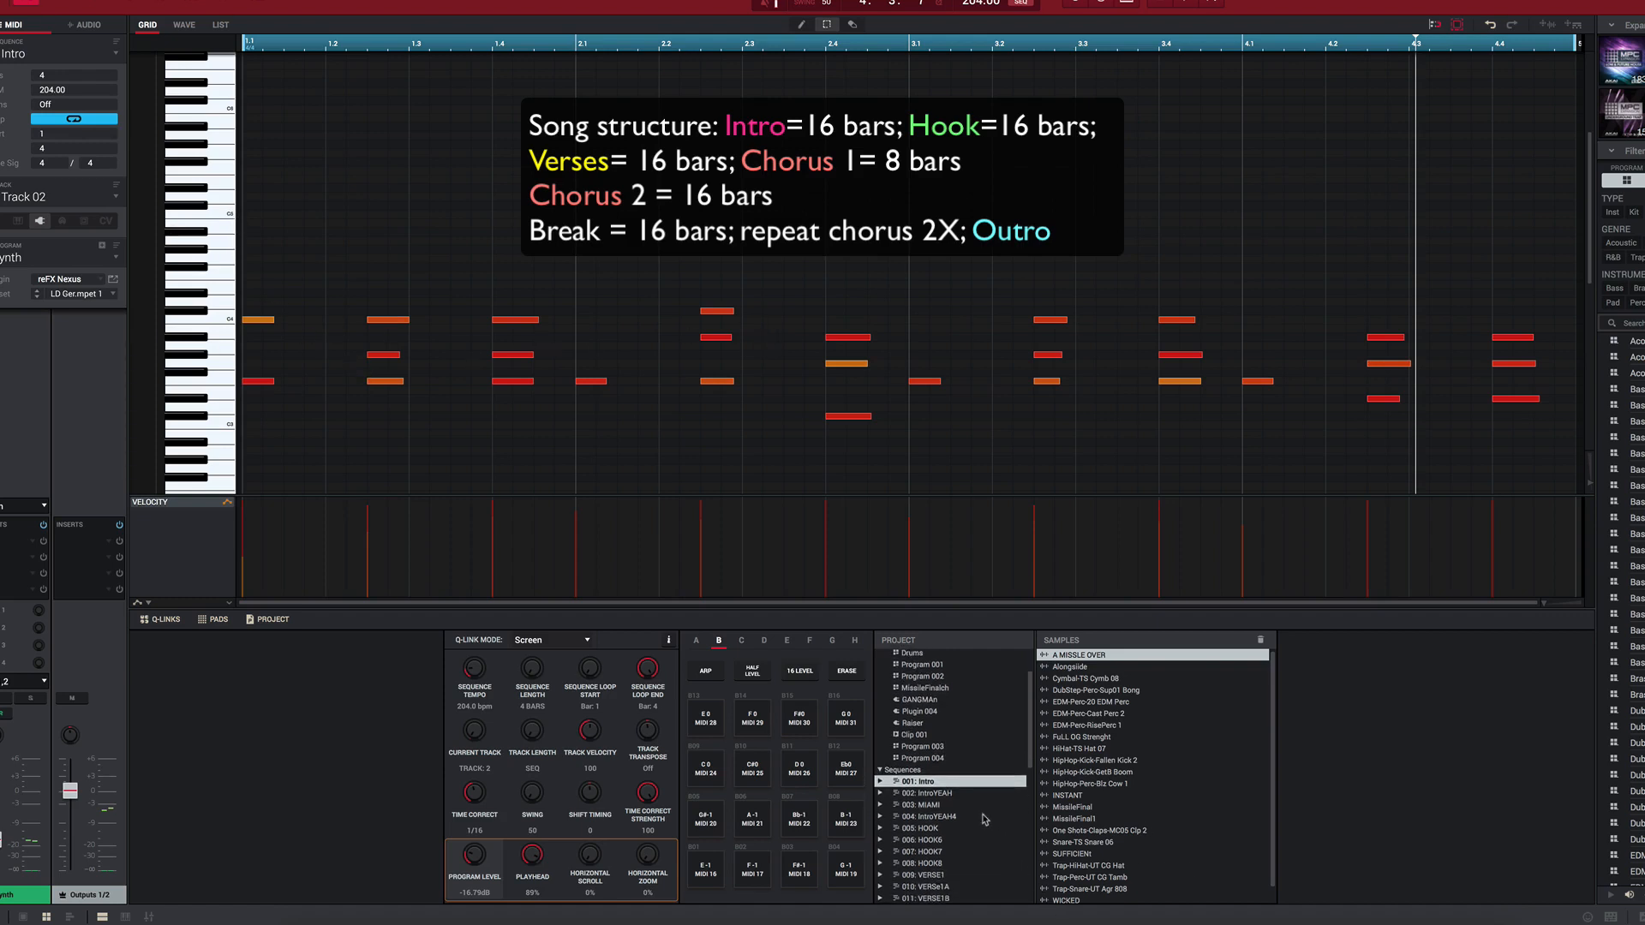
pyautogui.scroll(-3, 977, 816)
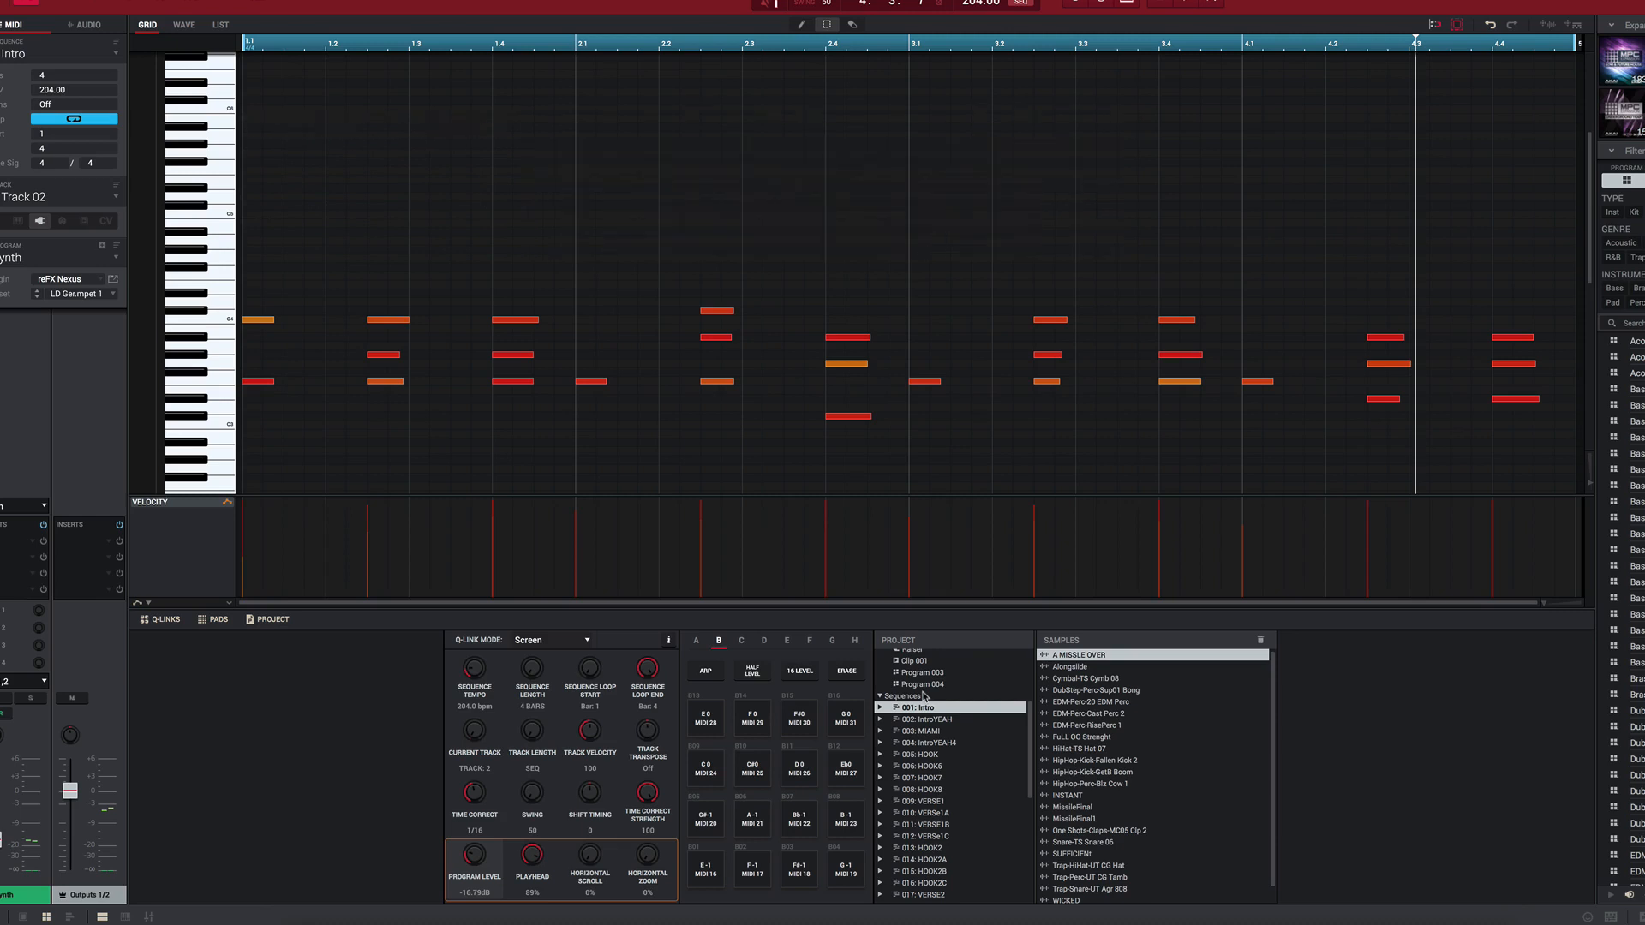
# Step: Look over the Track 02 notes in the Intro sequence's piano roll and play the sequence
pyautogui.moveTo(214, 190); pyautogui.dragTo(200, 358)
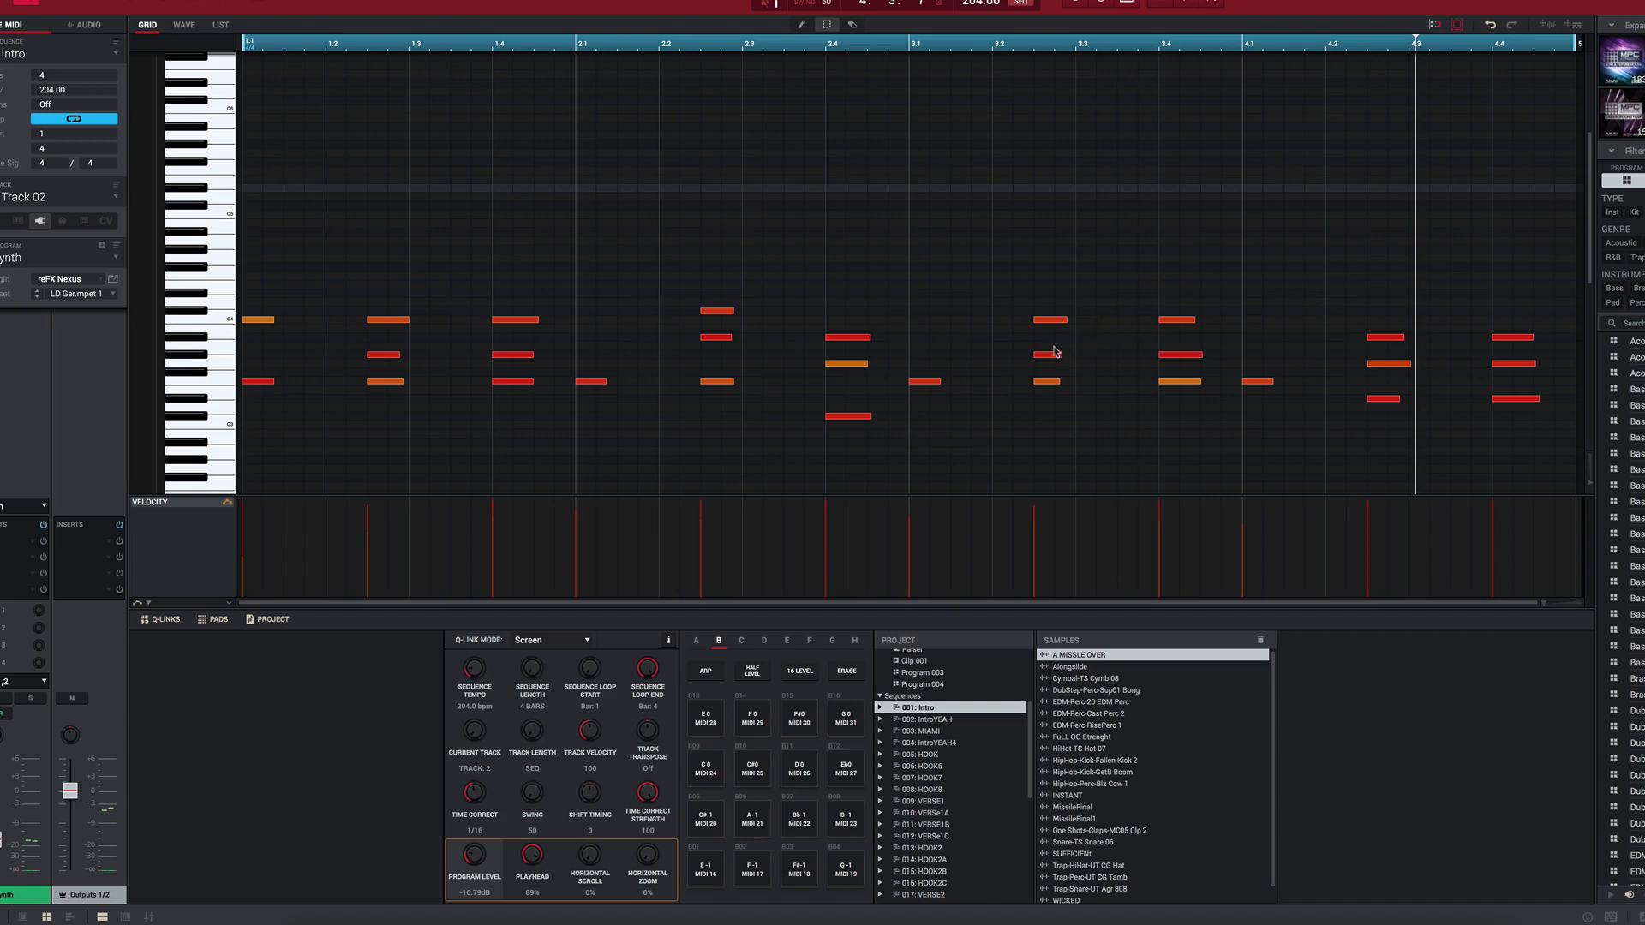
pyautogui.scroll(-2, 969, 347)
pyautogui.scroll(-8, 967, 341)
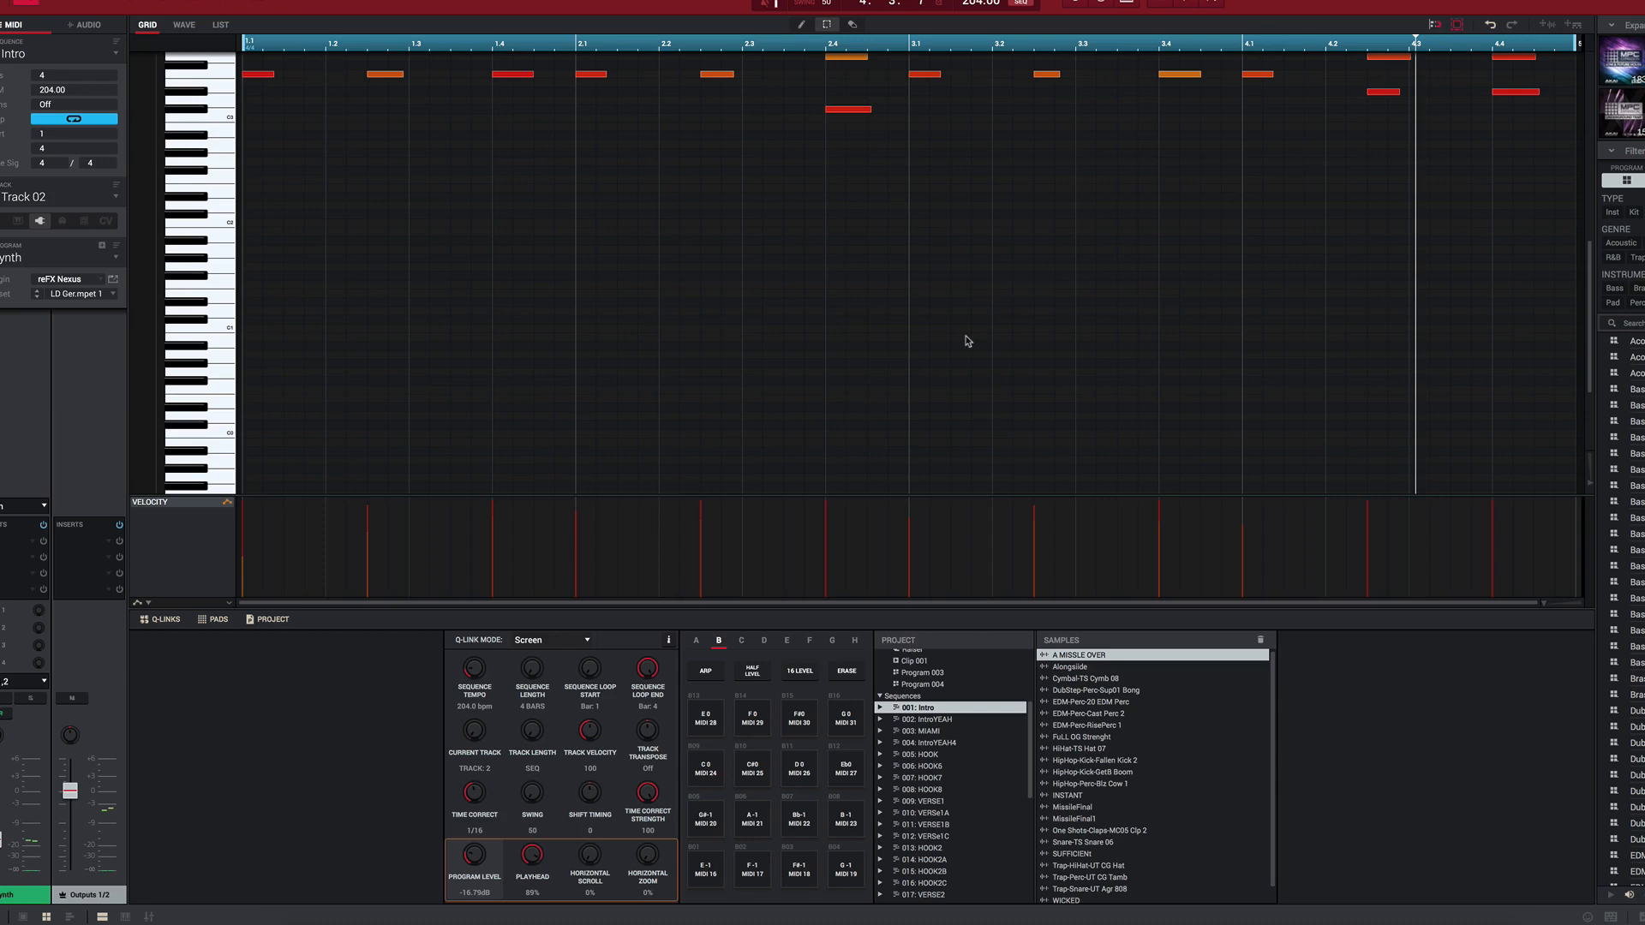
pyautogui.scroll(4, 967, 343)
pyautogui.press('space')
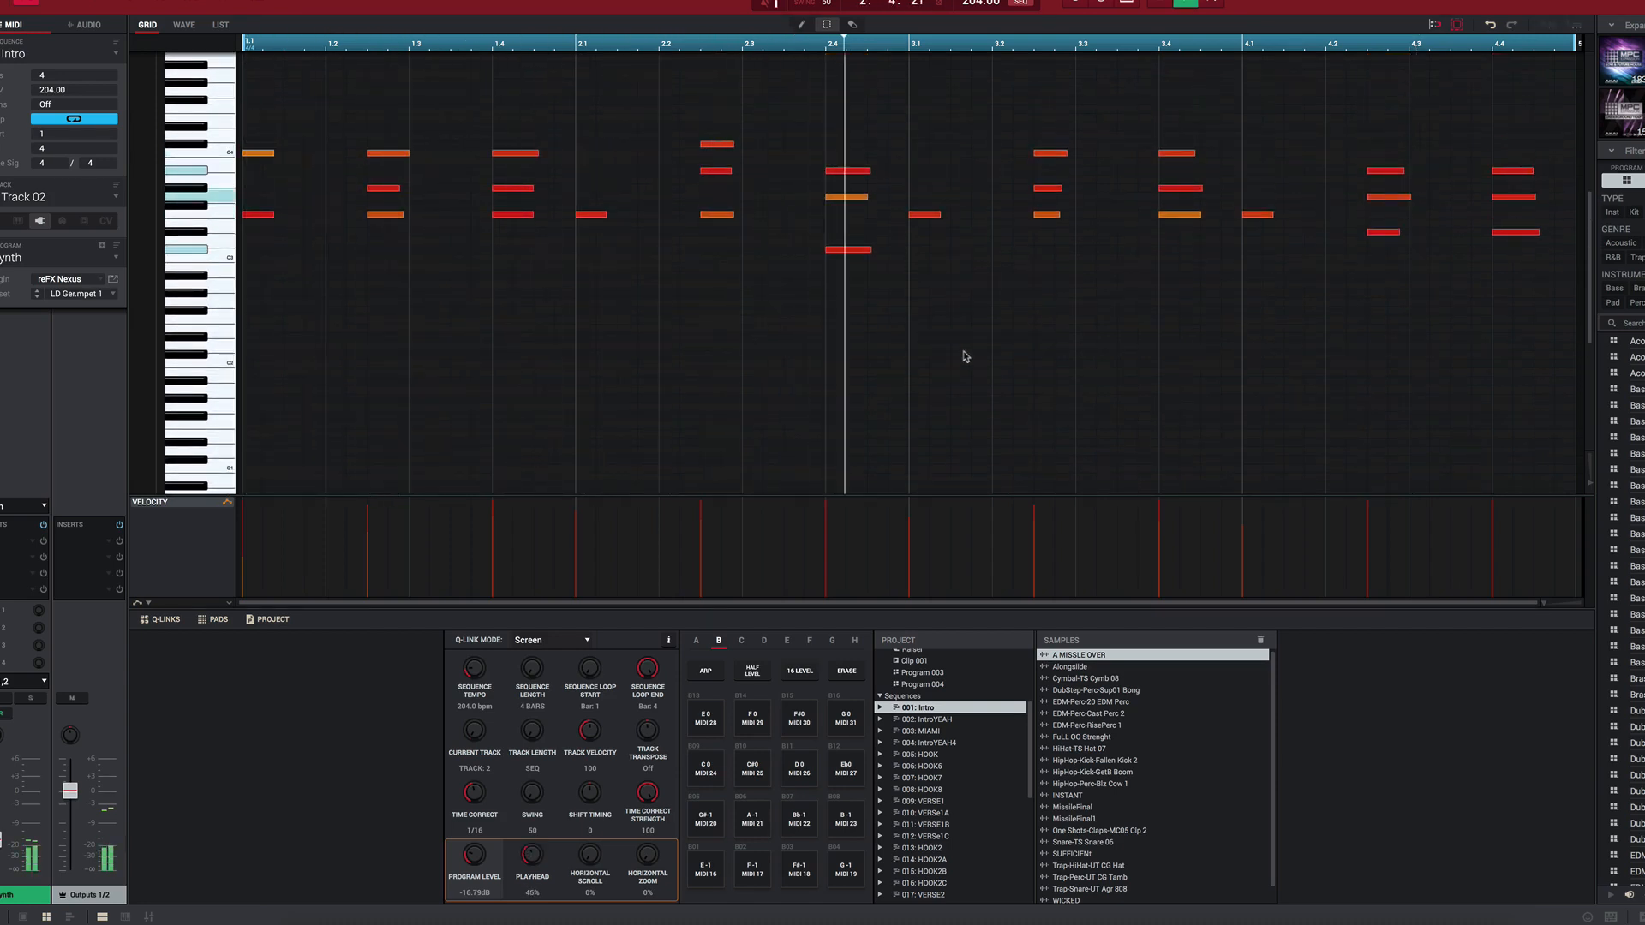
# Step: Step the playing sequence through IntroYEAH and MIAMI to IntroYEAH4, and stop playback there
pyautogui.scroll(-7, 965, 357)
pyautogui.scroll(-1, 78, 55)
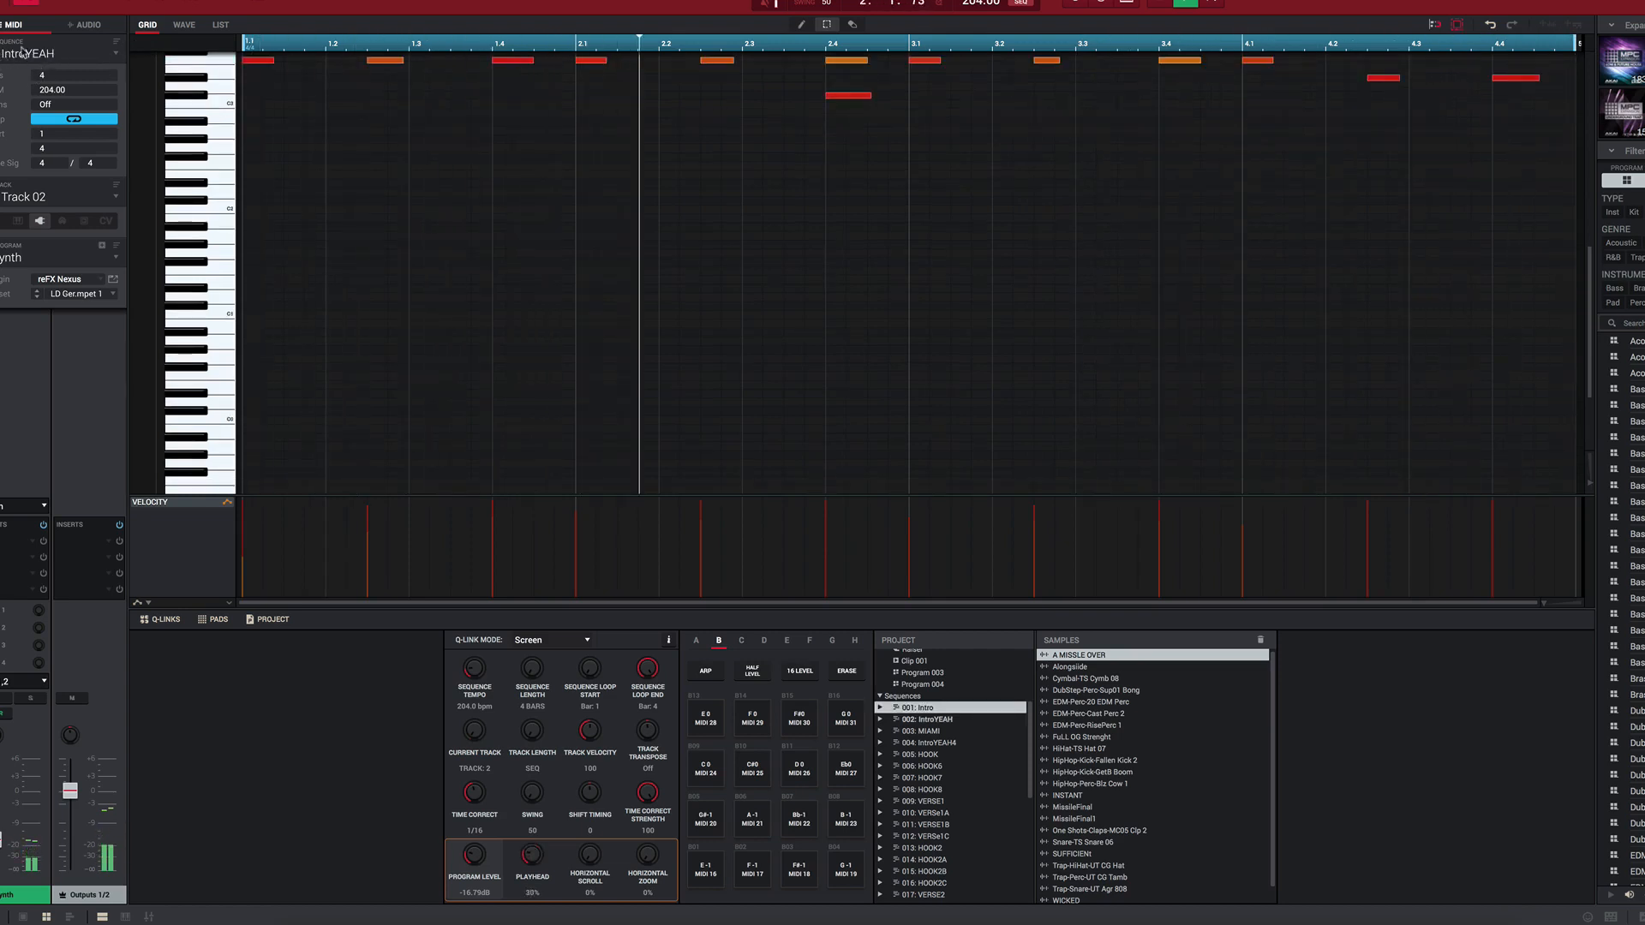
pyautogui.scroll(-1, 57, 61)
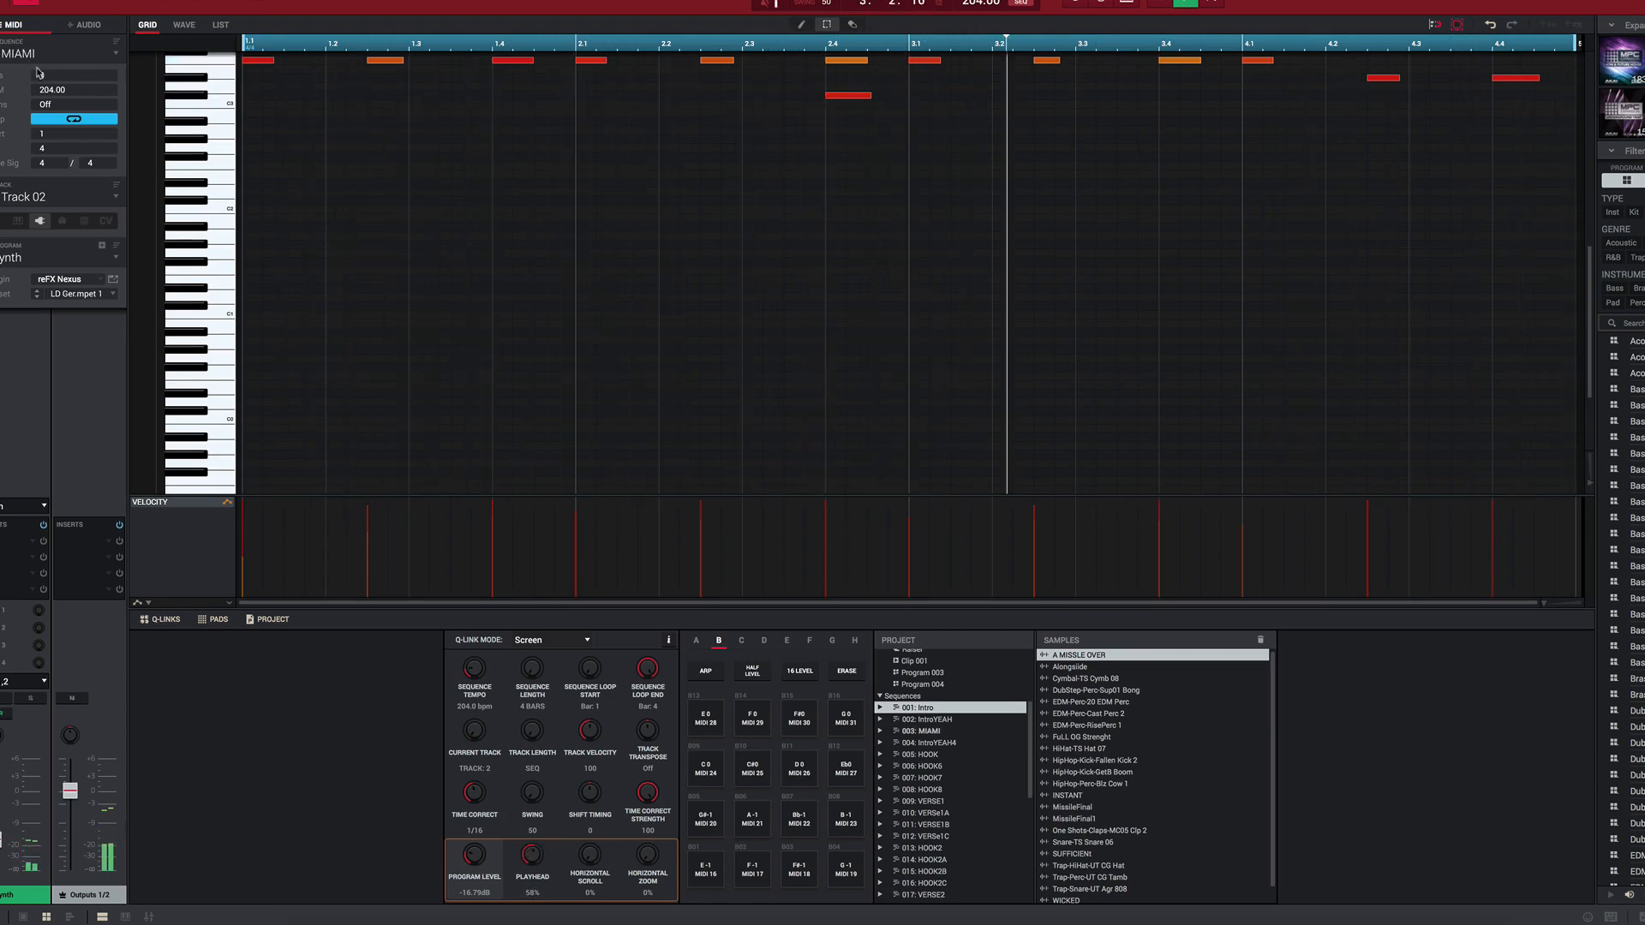
pyautogui.scroll(-1, 36, 69)
pyautogui.scroll(-1, 39, 64)
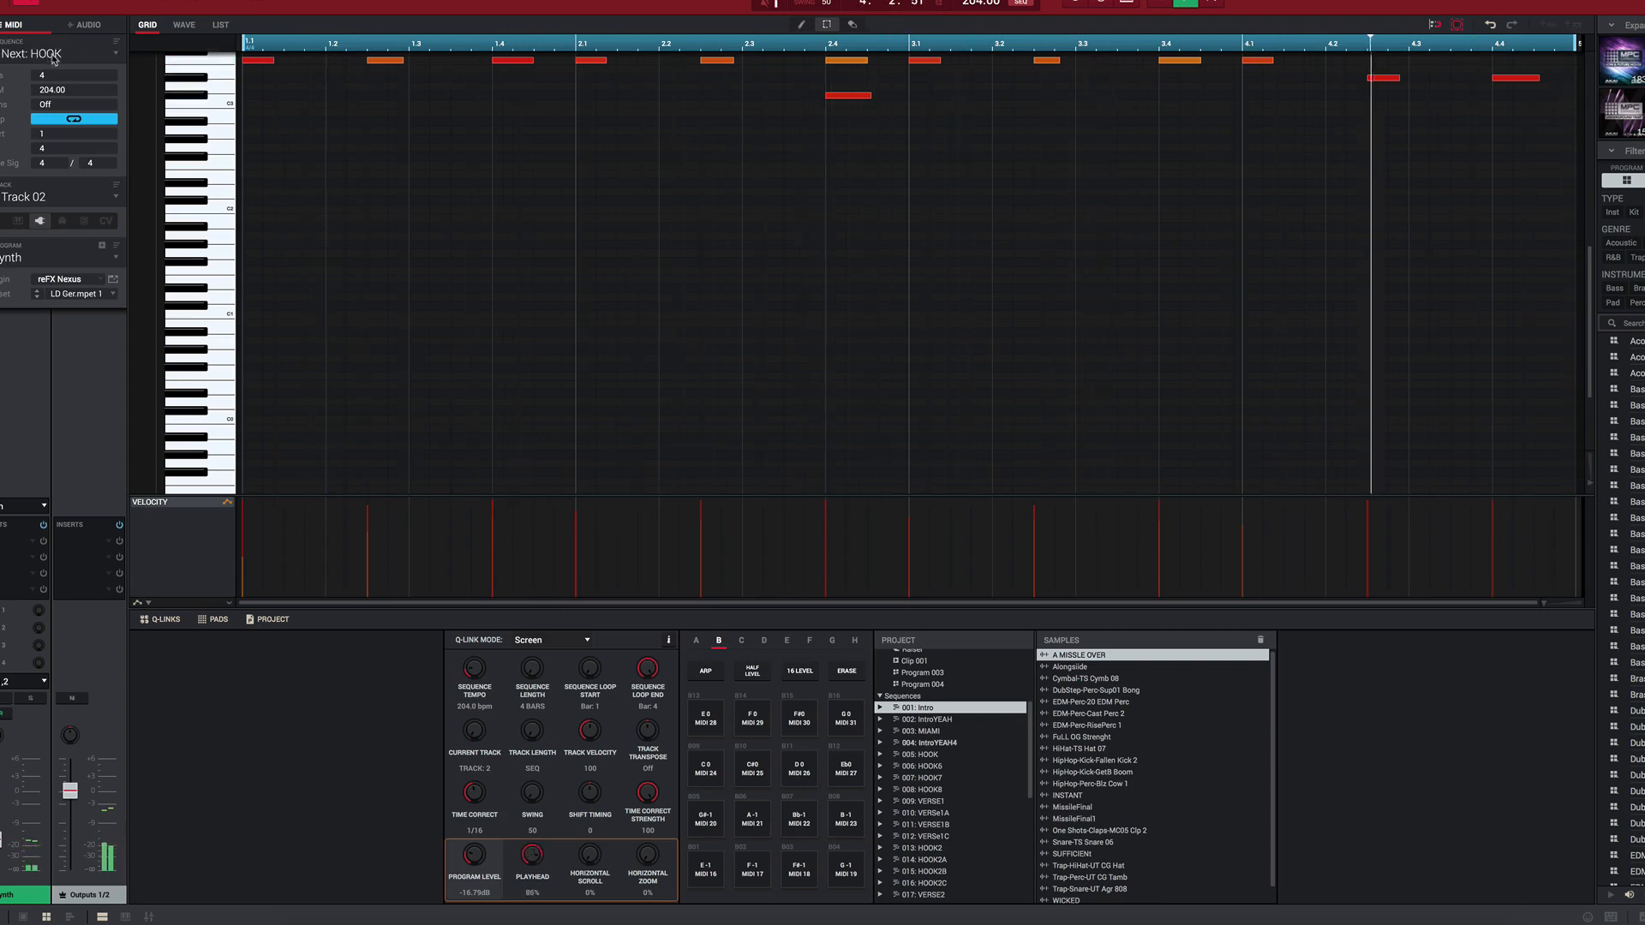
pyautogui.scroll(1, 56, 58)
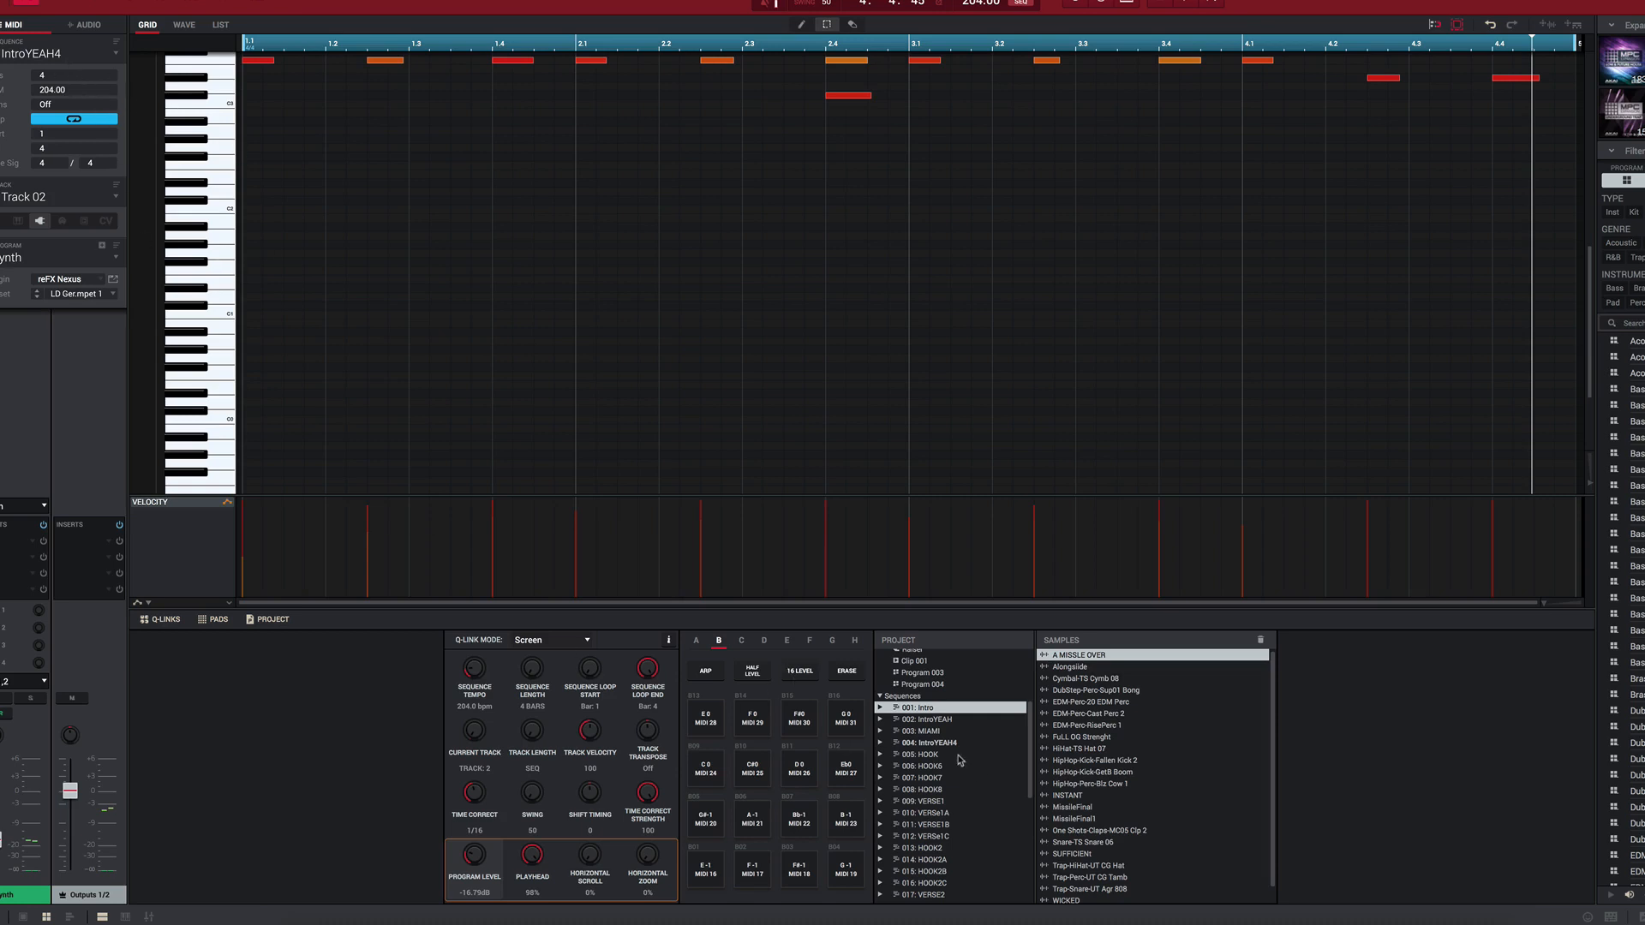
# Step: Highlight the IntroYEAH, MIAMI, IntroYEAH4 and Intro sequences one after another in the project list
pyautogui.click(948, 721)
pyautogui.click(946, 732)
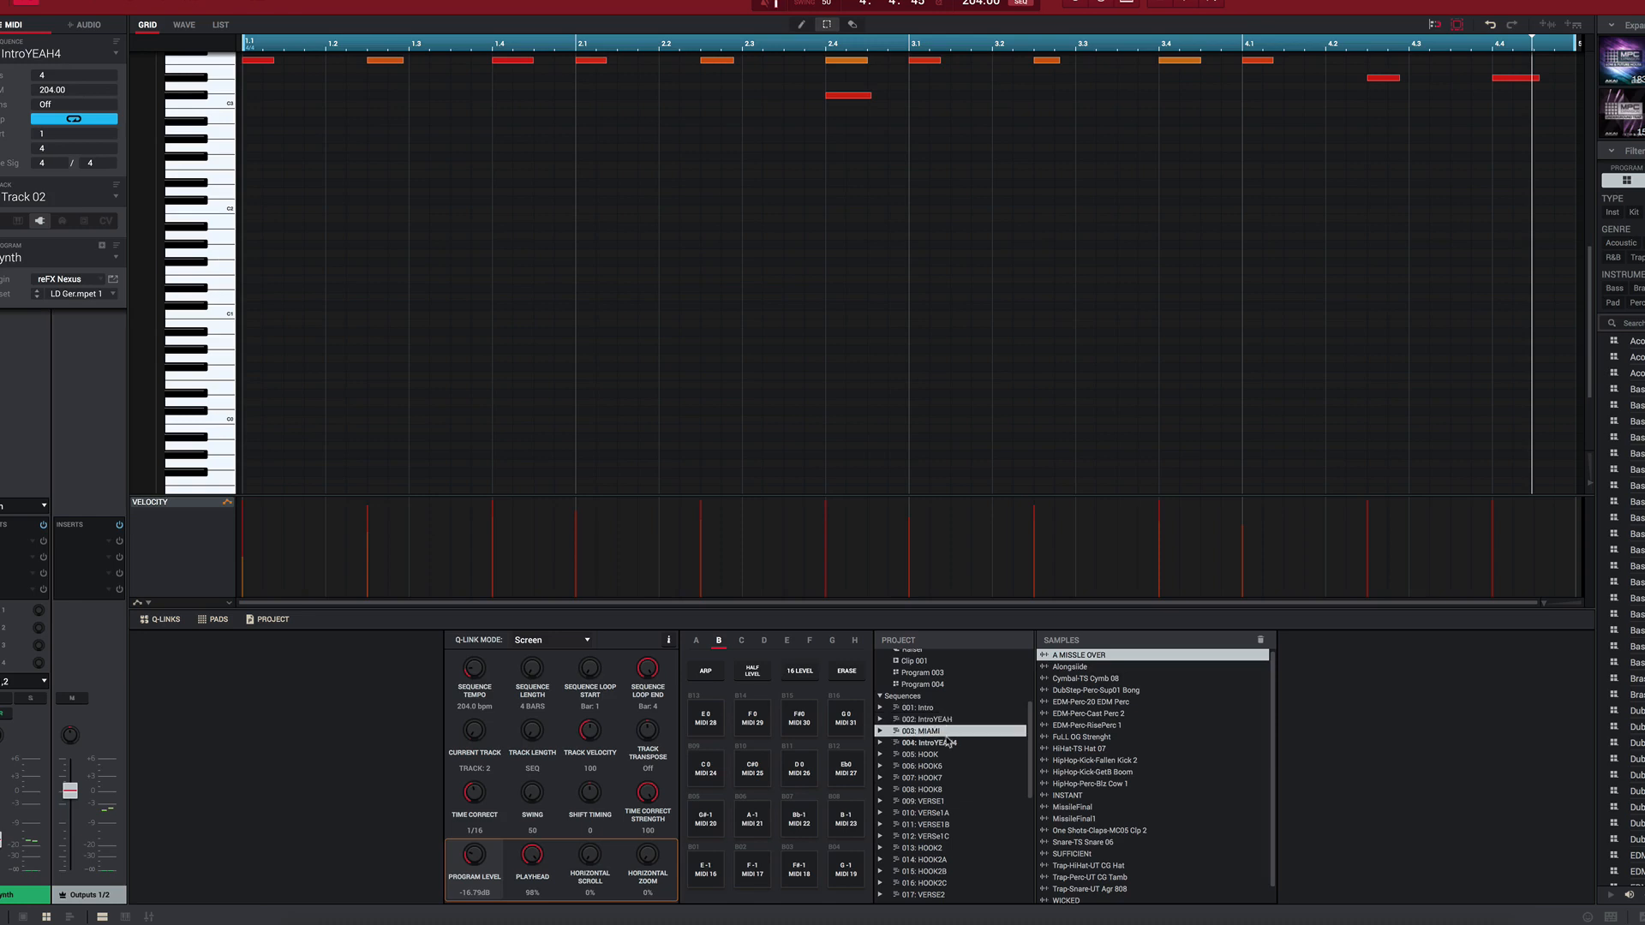
pyautogui.click(948, 742)
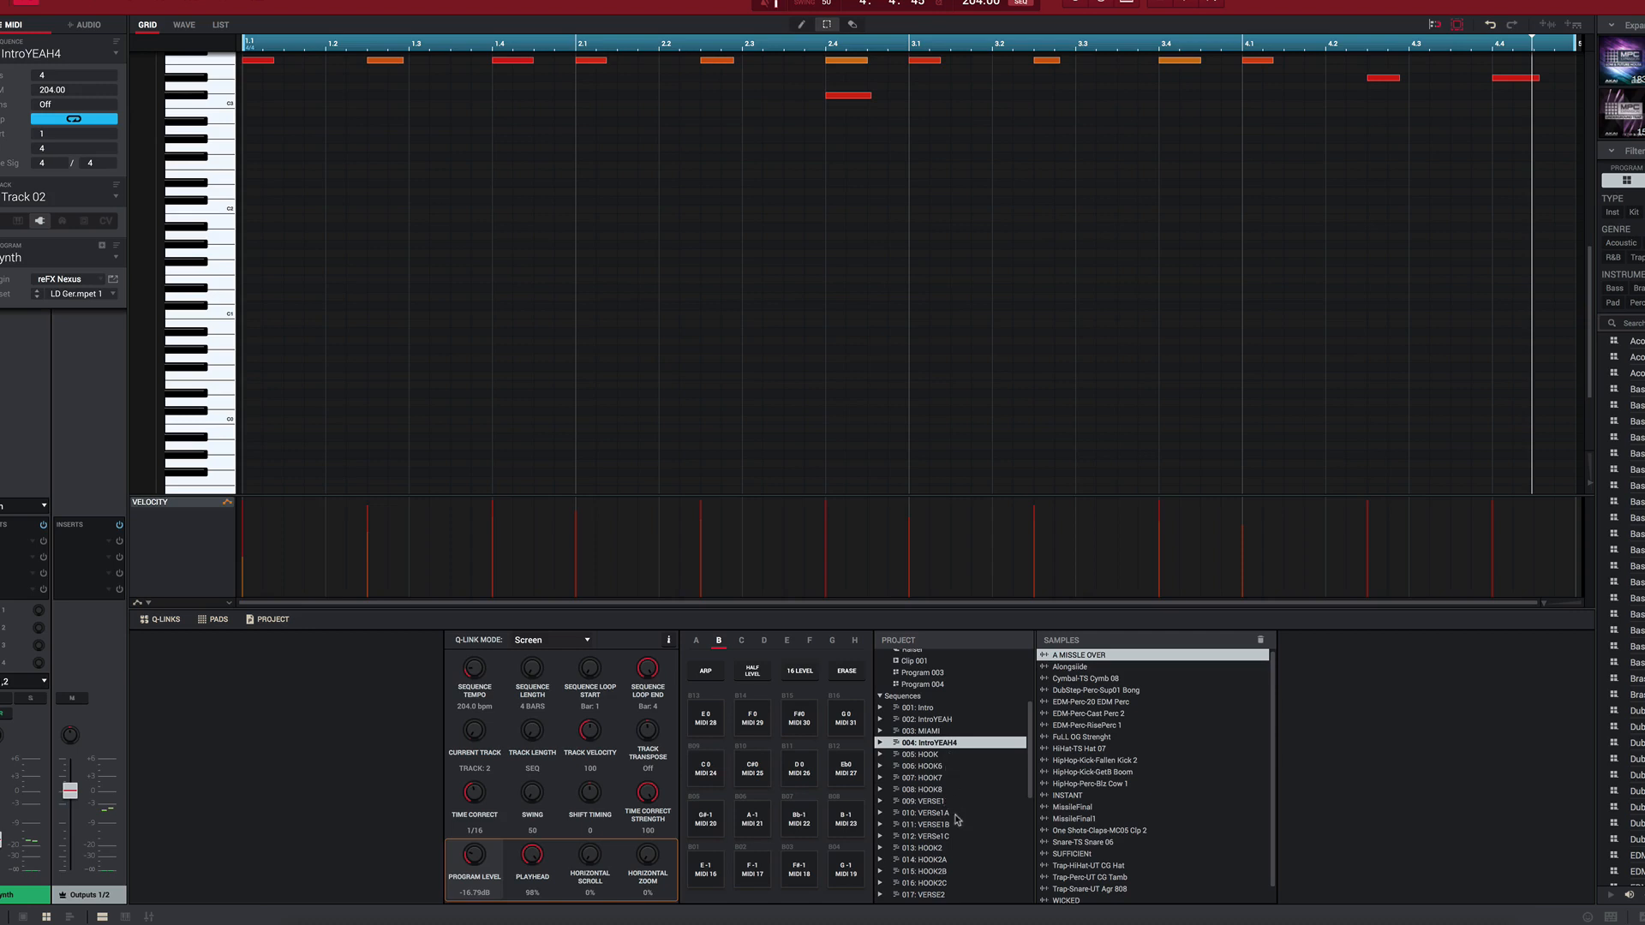
pyautogui.scroll(3, 942, 845)
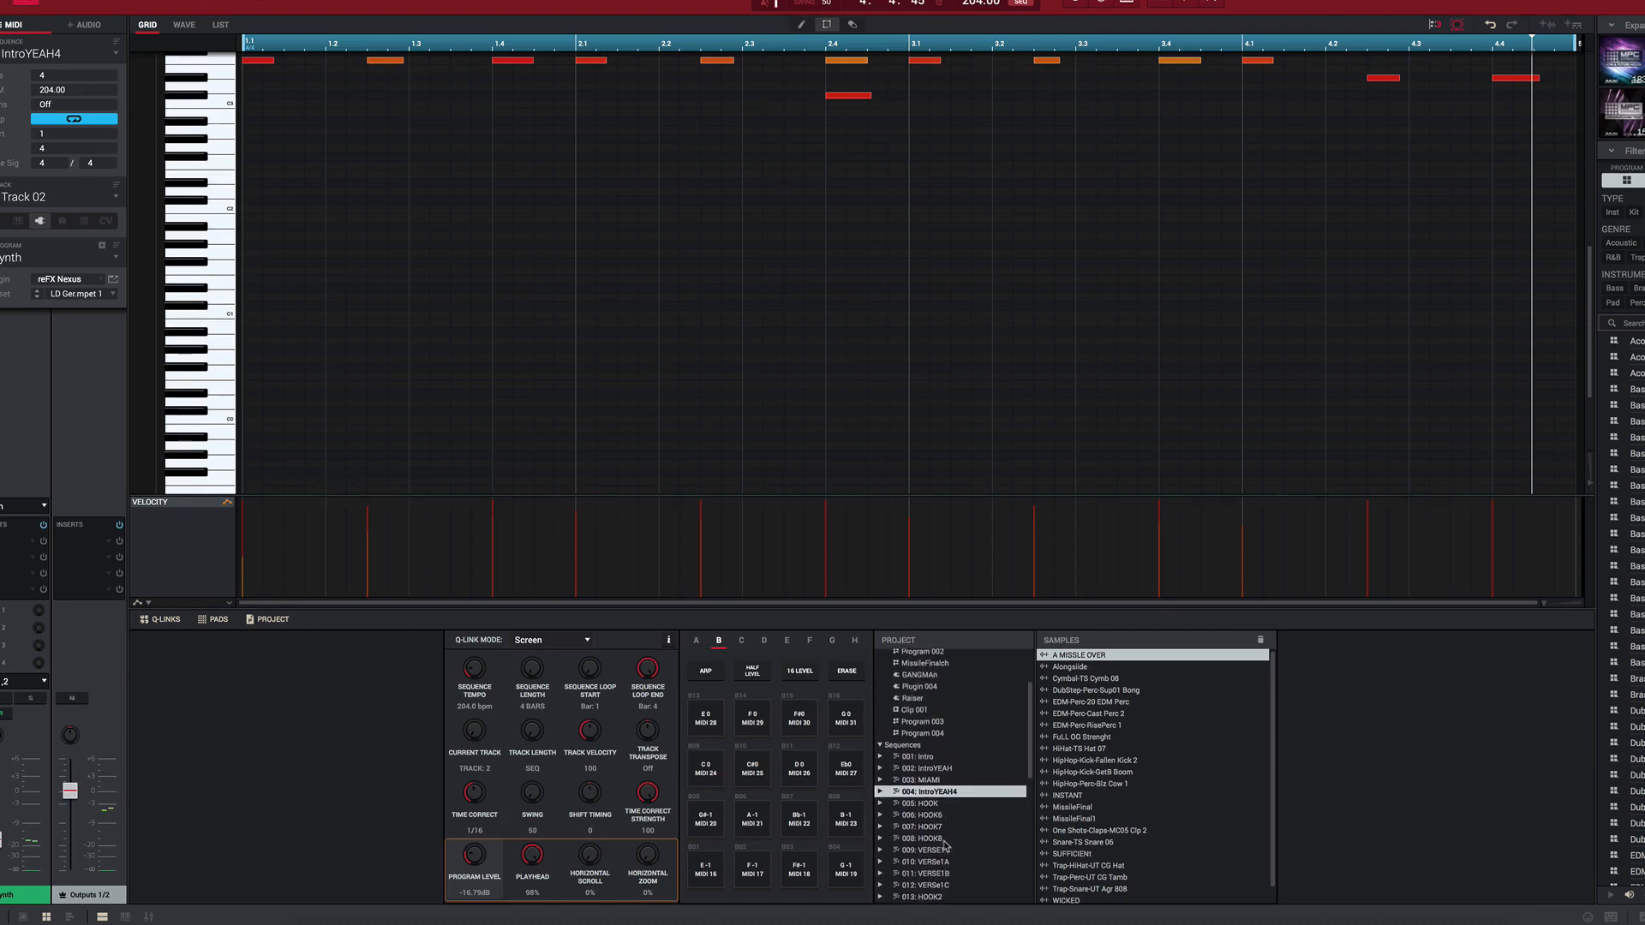
pyautogui.click(926, 779)
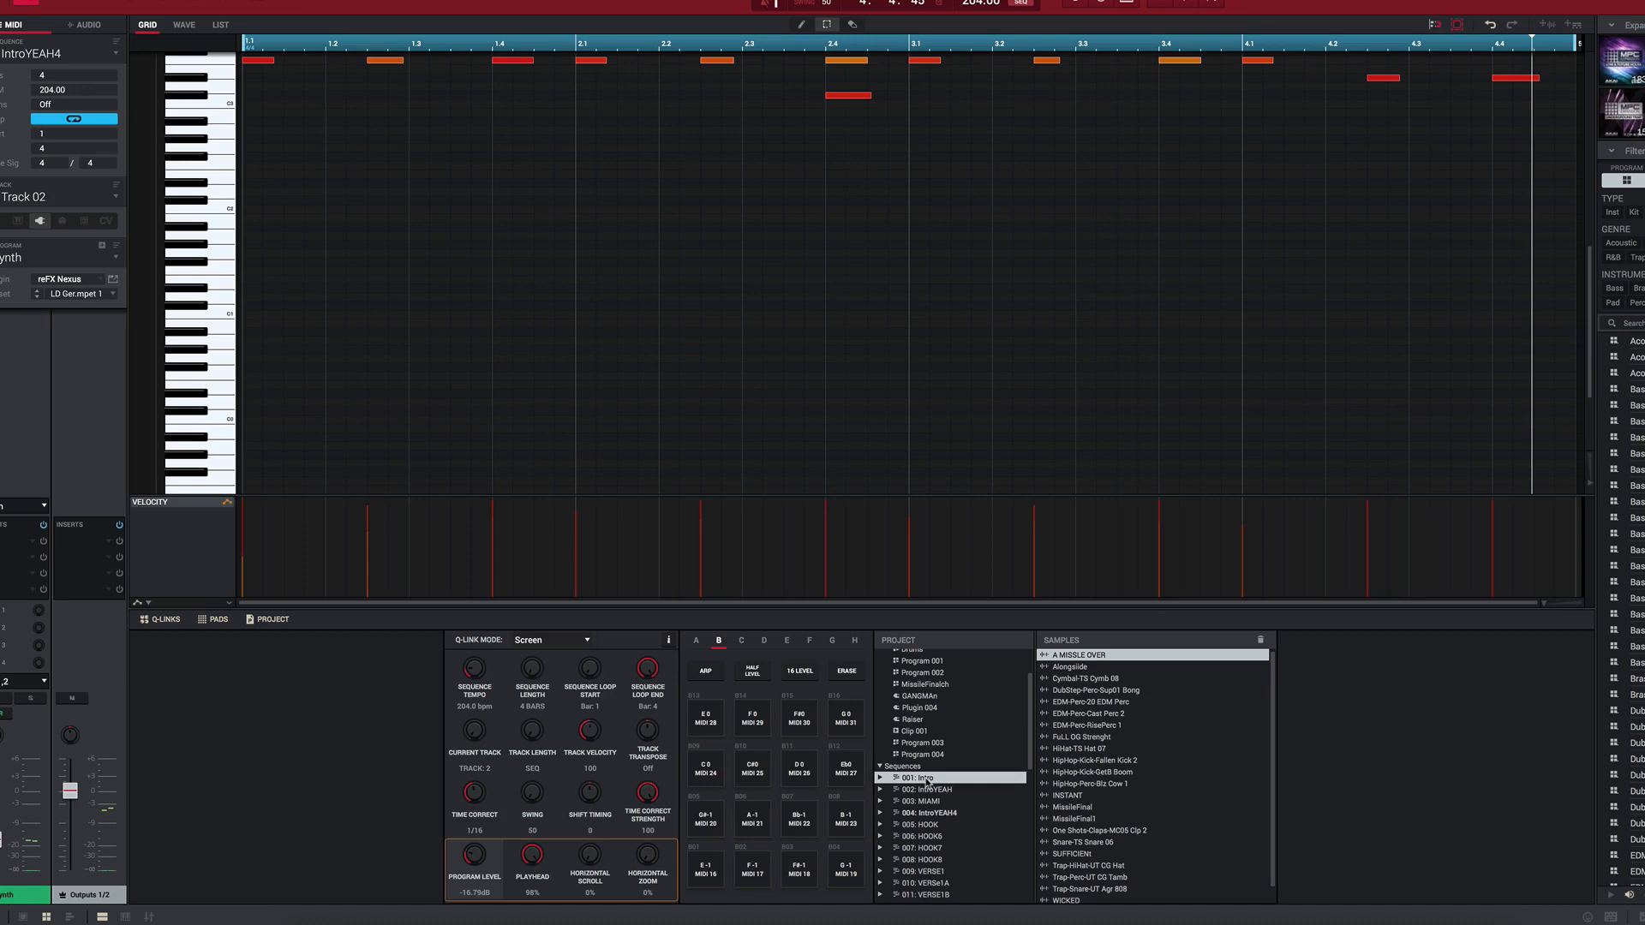
# Step: Review the HOOK, VERSE and CHORUS sequences and the programs in the project list
pyautogui.scroll(-5, 994, 816)
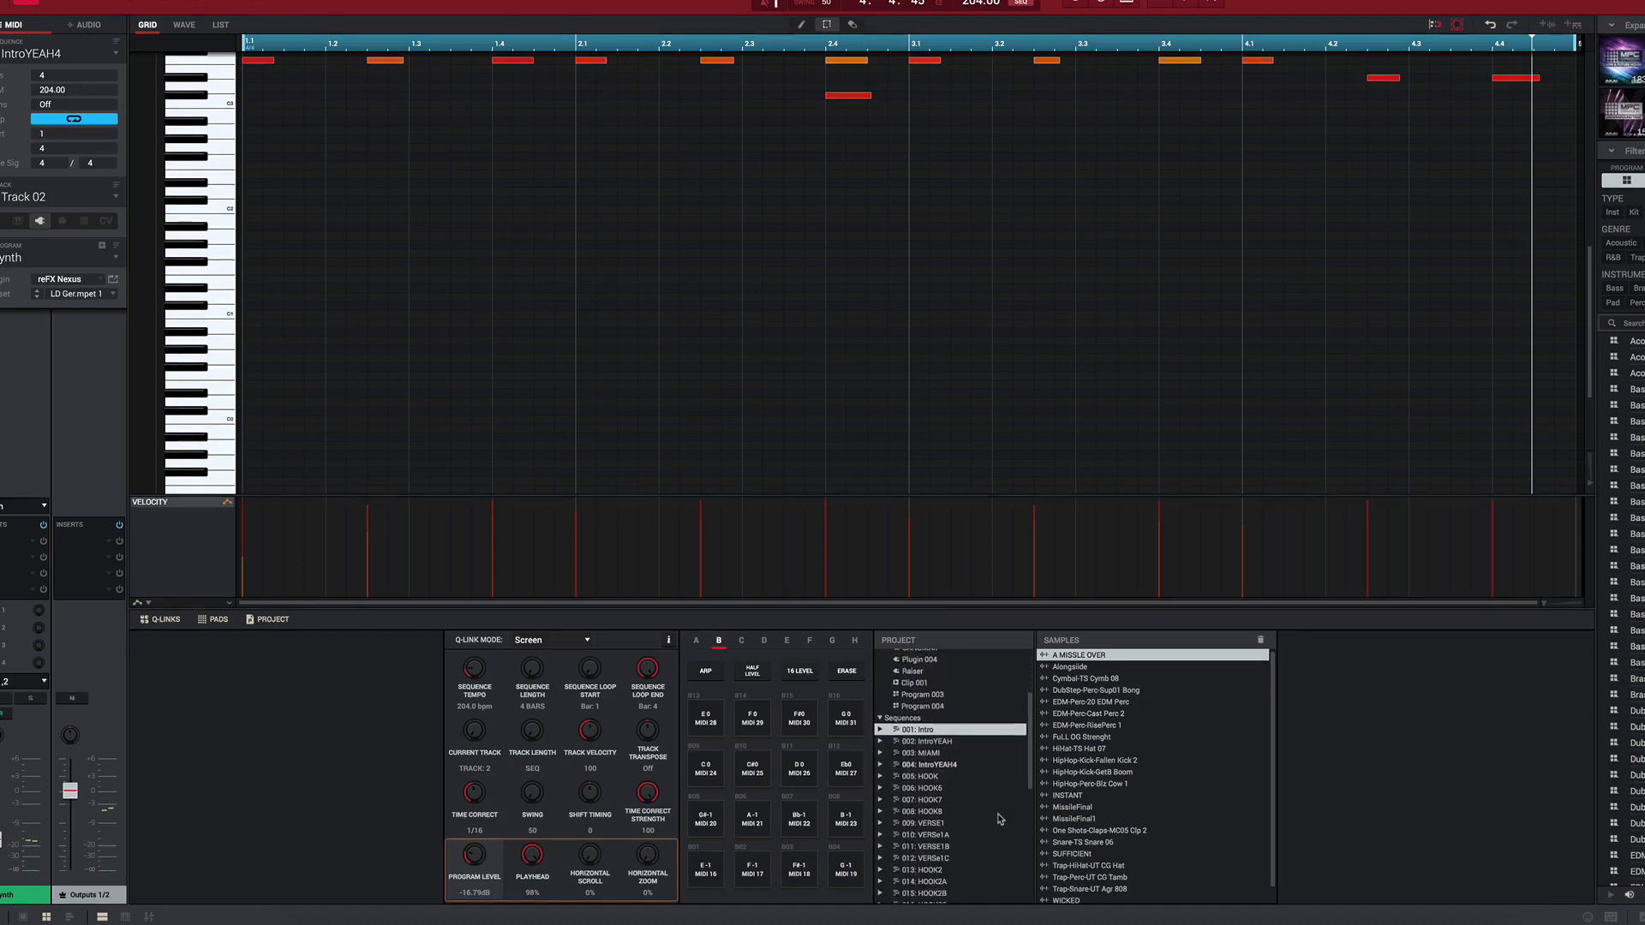
pyautogui.scroll(-5, 1000, 818)
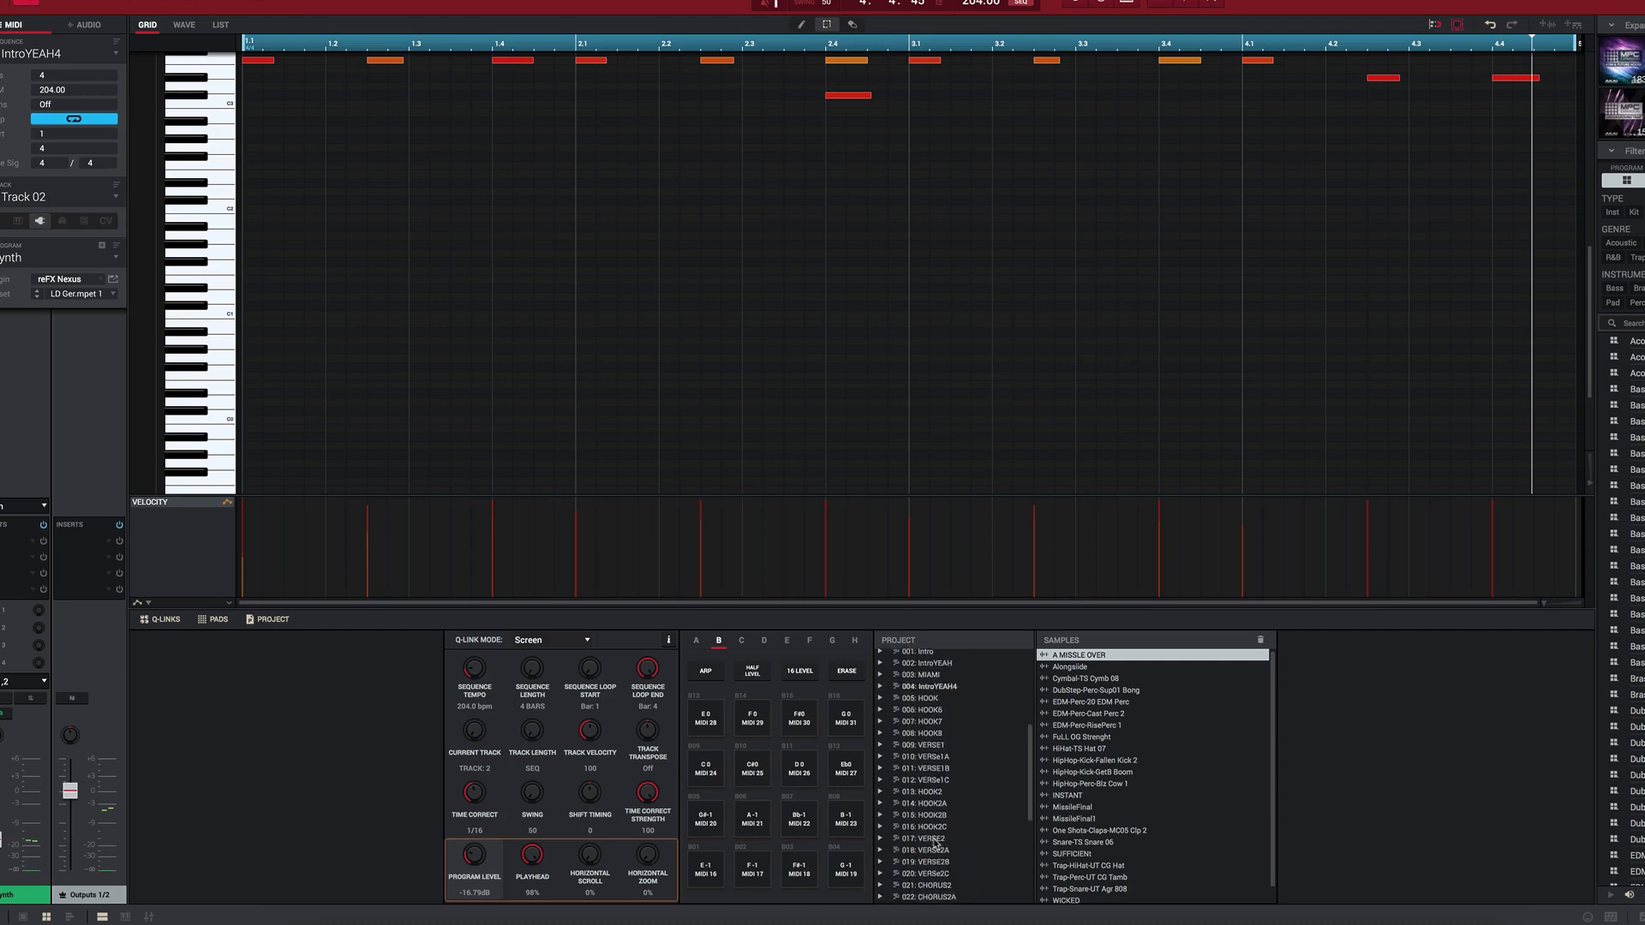
pyautogui.scroll(8, 934, 848)
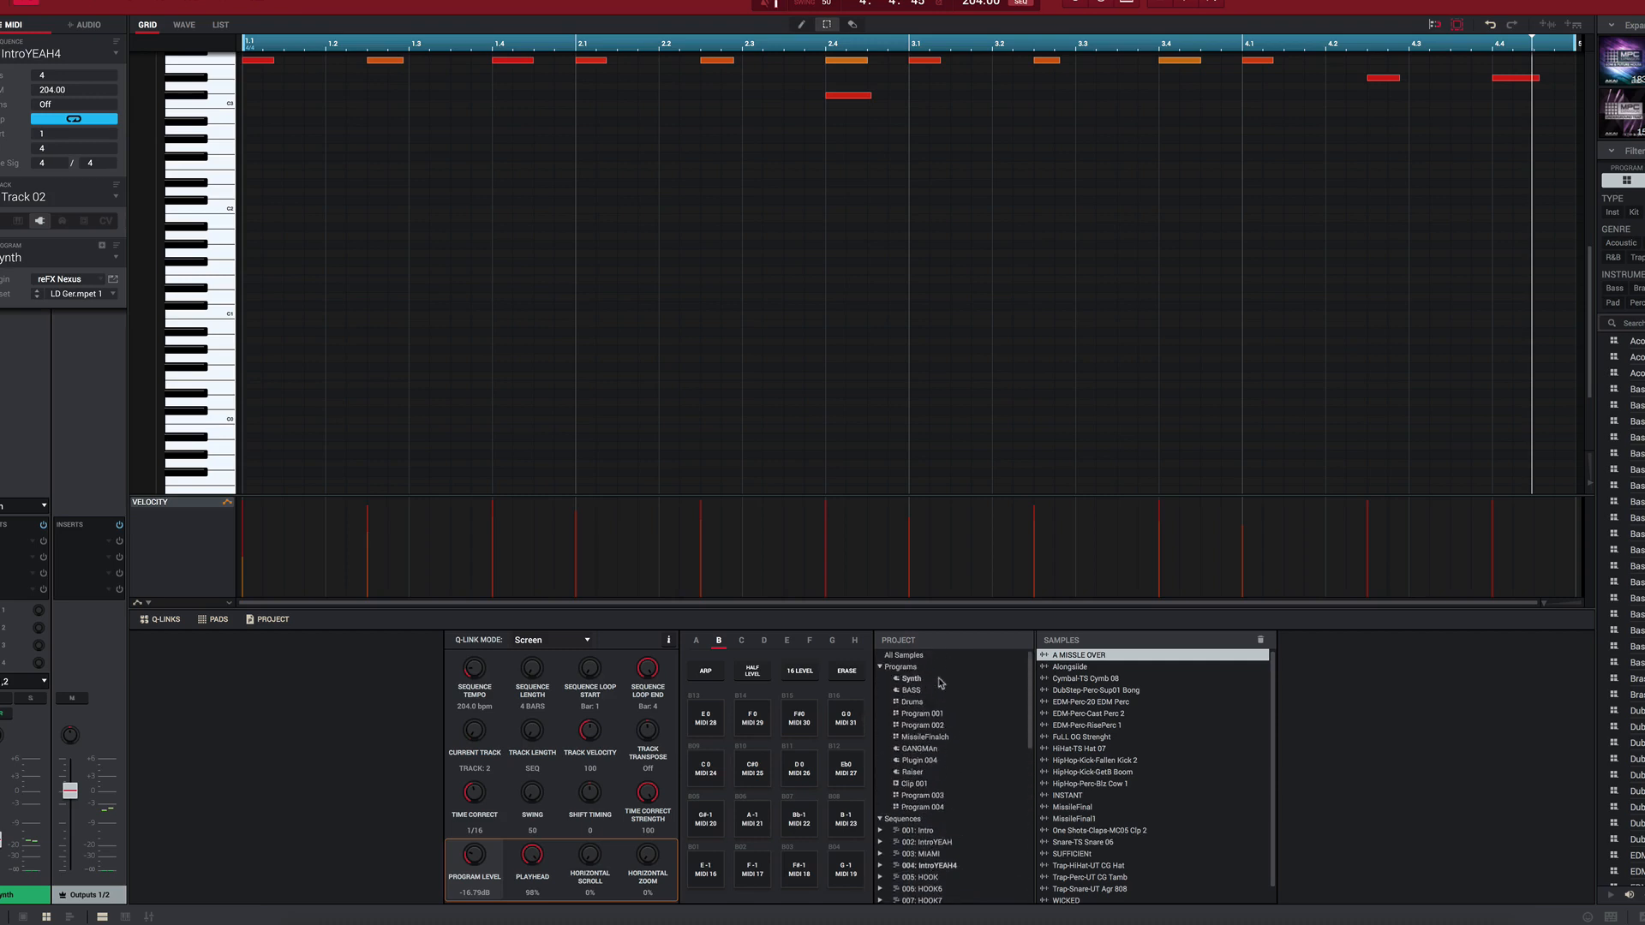
# Step: Play the HOOK sequence's STRINGS track and view its notes in the piano roll
pyautogui.scroll(5, 859, 444)
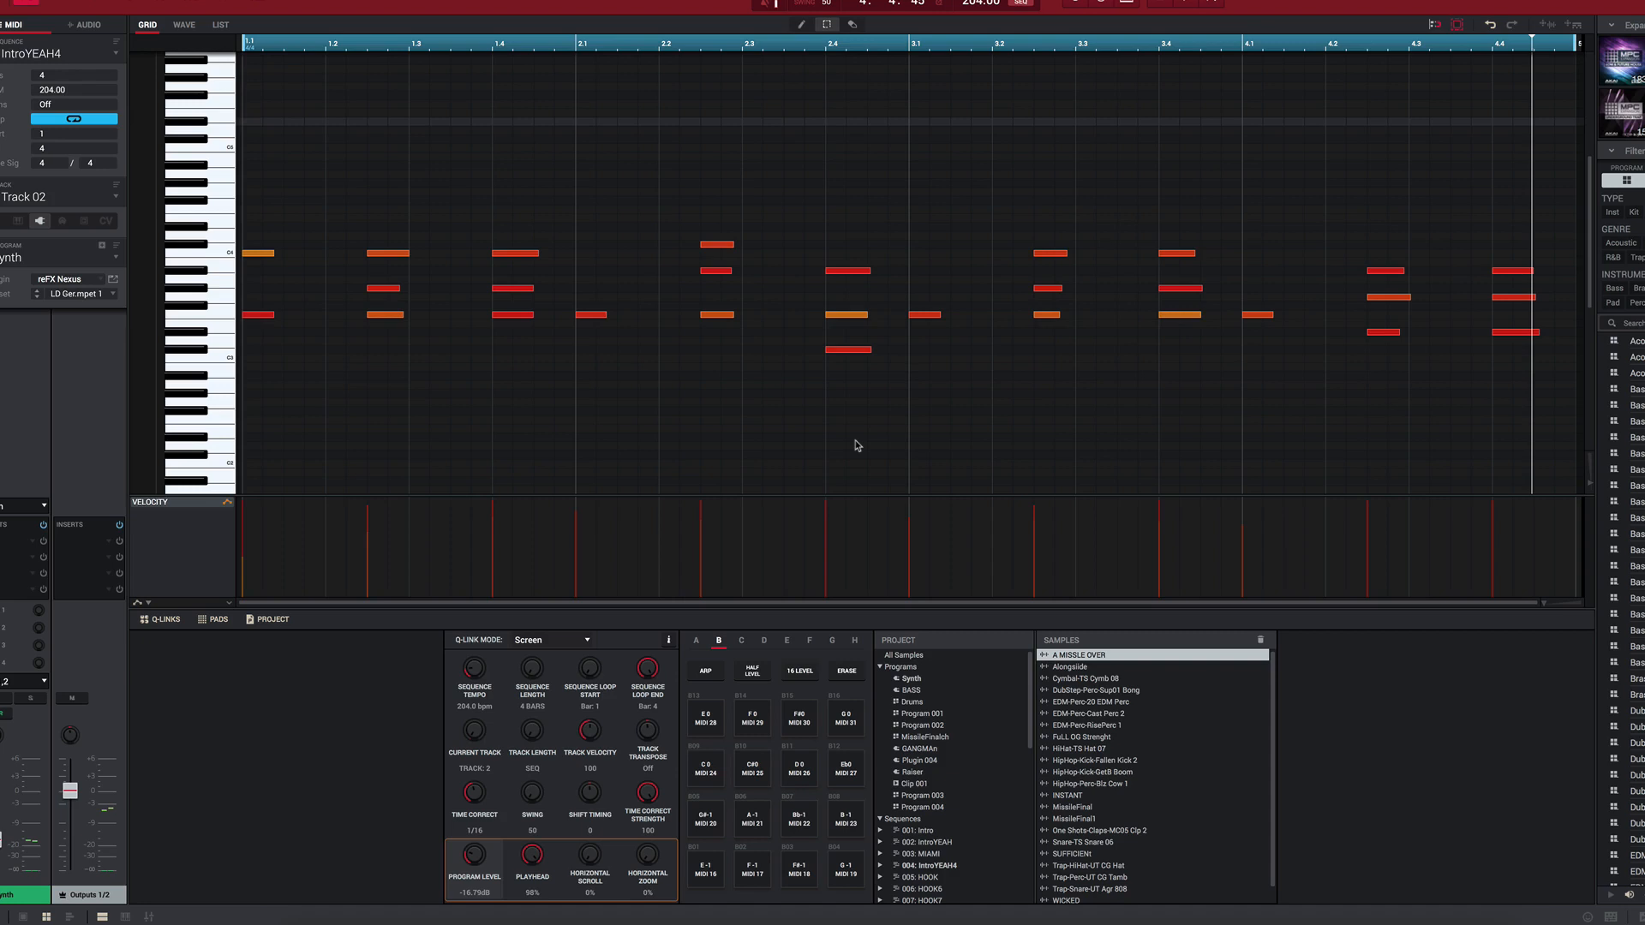
pyautogui.press('space')
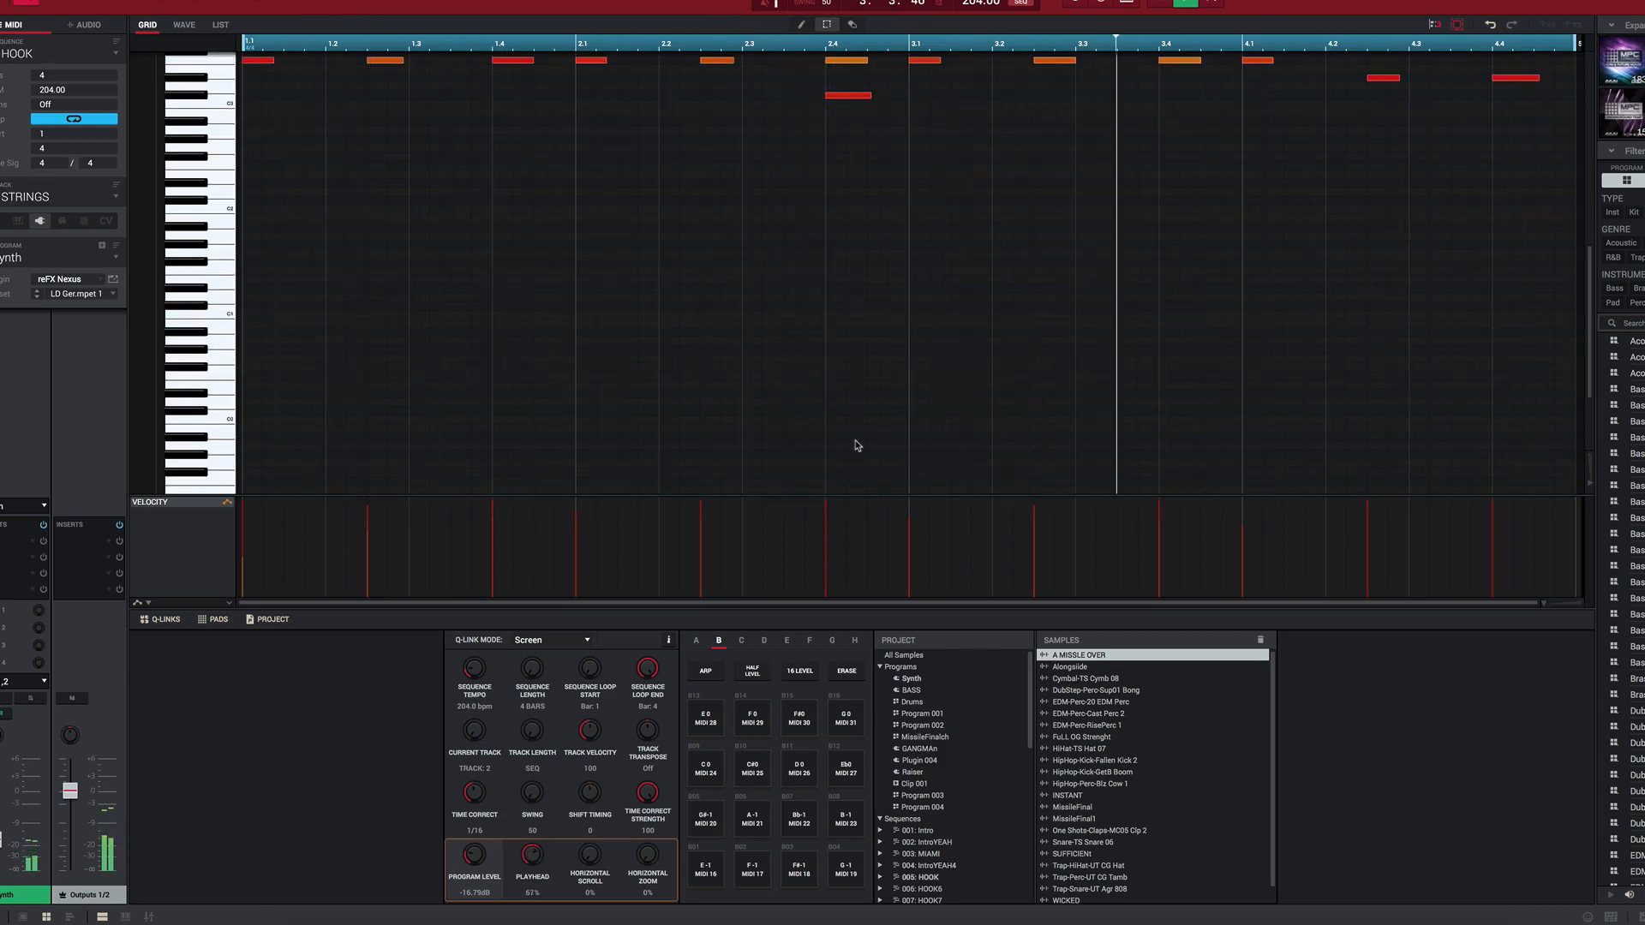
pyautogui.scroll(2, 857, 412)
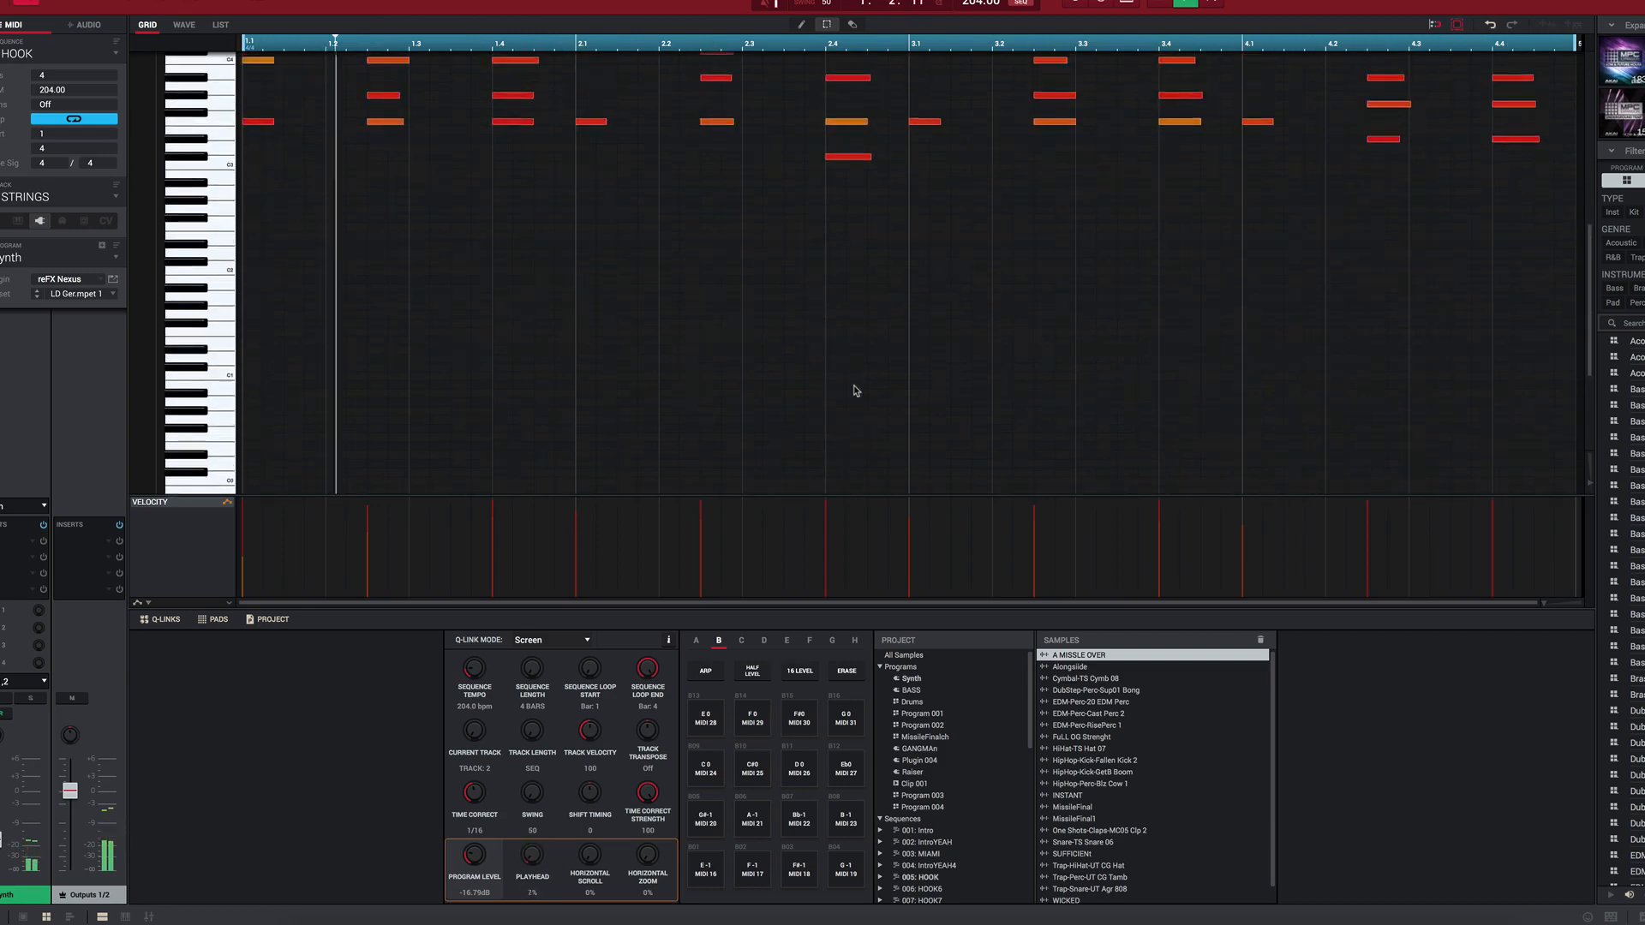
pyautogui.scroll(12, 854, 391)
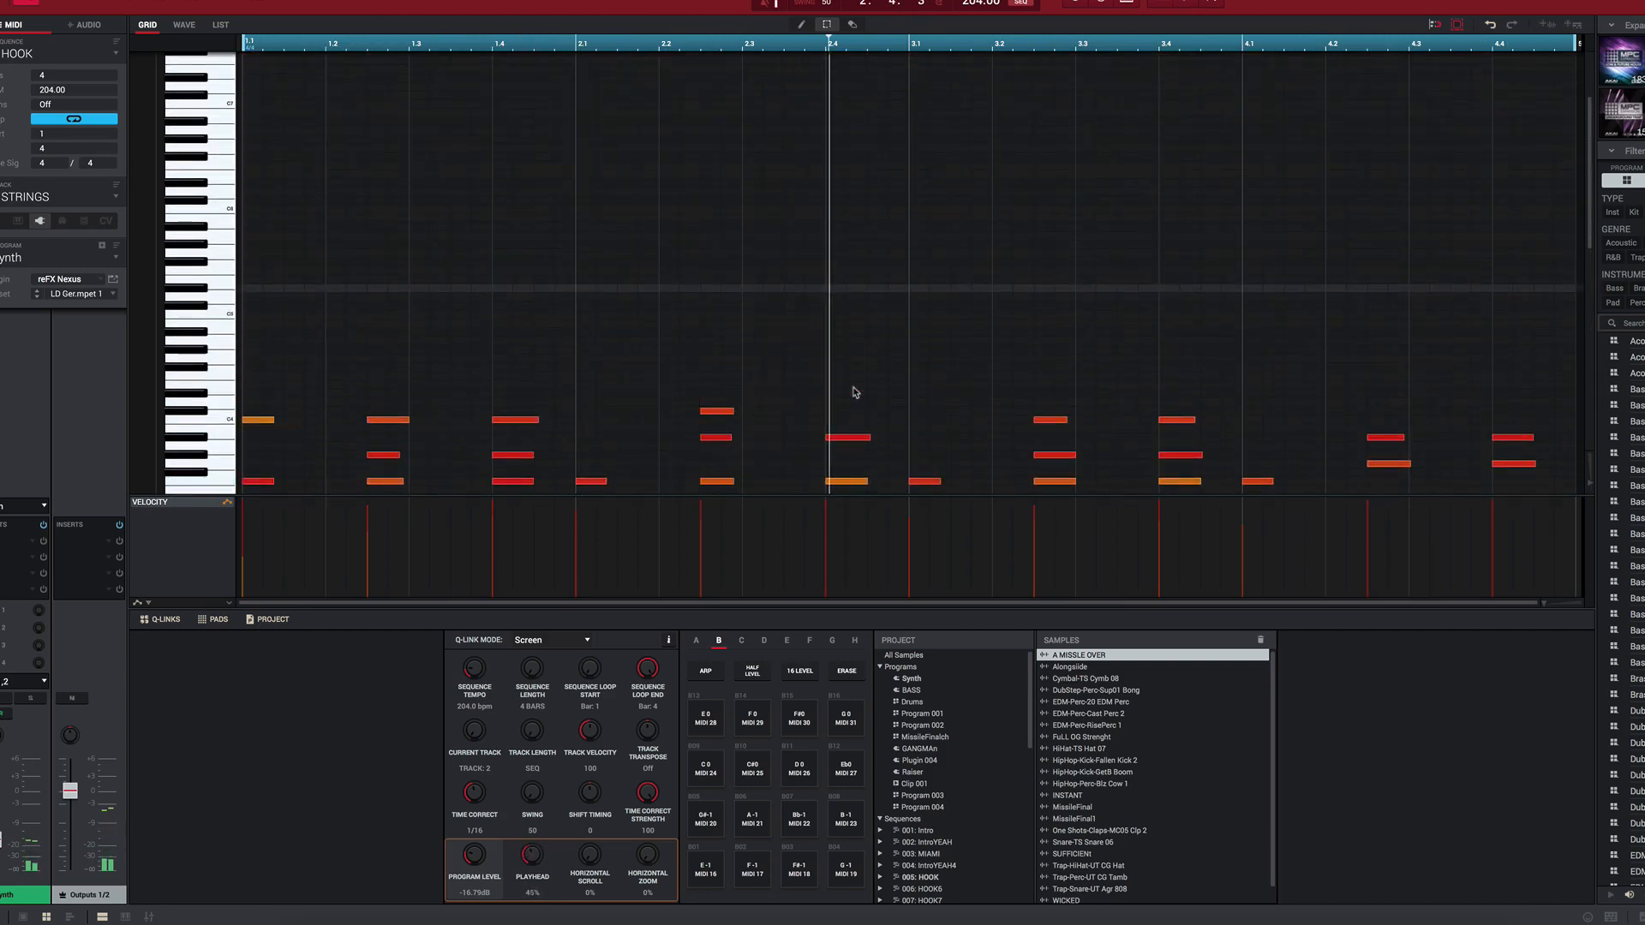
# Step: Switch to the HOOK sequence's Drums track and select a note in the HipHop-Kick-Fallen Kick 2 row
pyautogui.press('Up')
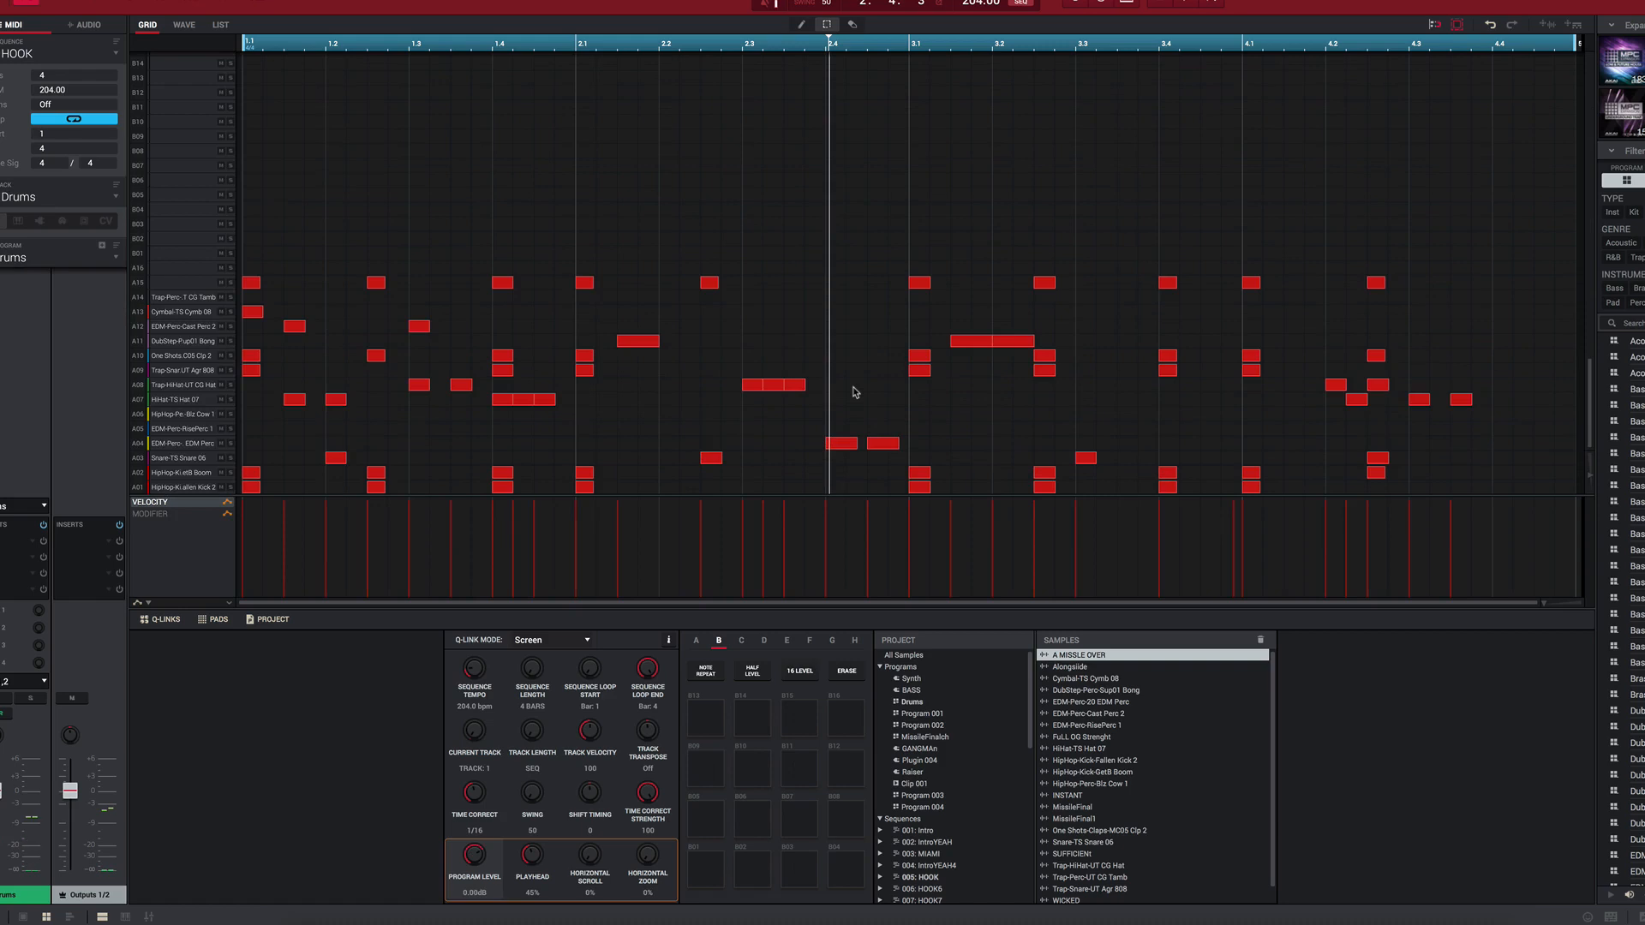
pyautogui.press('Down')
pyautogui.press('Up')
pyautogui.click(250, 489)
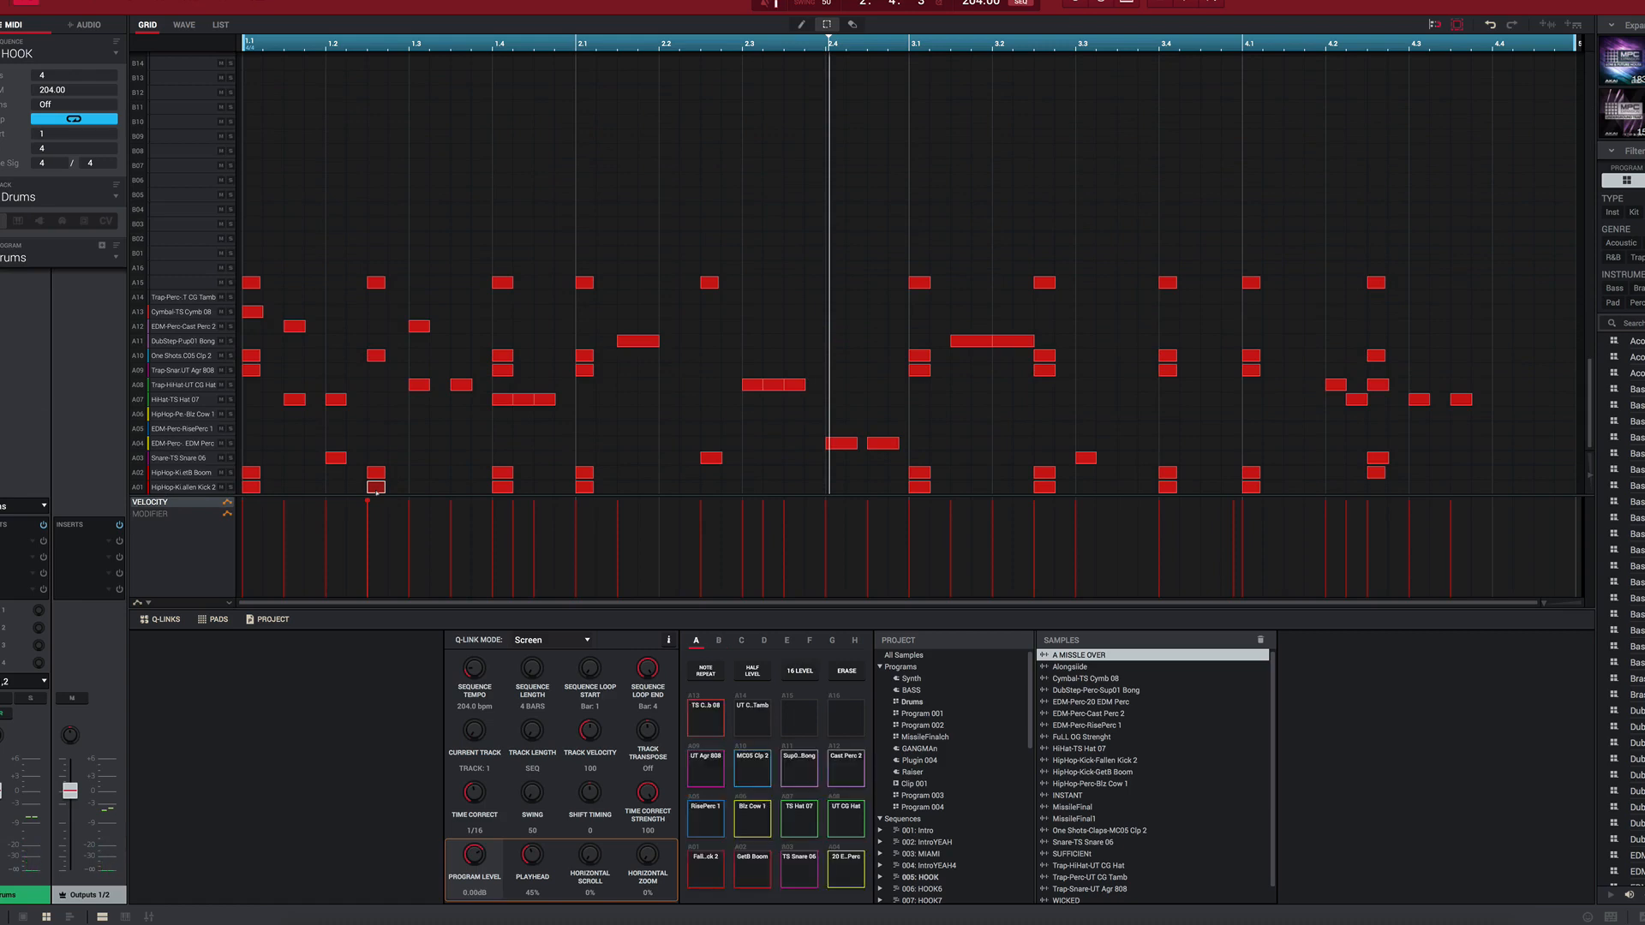
# Step: Audition the Drums program's pads, including the HipHop kicks, EDM percussion, DubStep-Perc-Sup01 Bong and Cymbal-TS Cymb 08
pyautogui.press('z')
pyautogui.press('x')
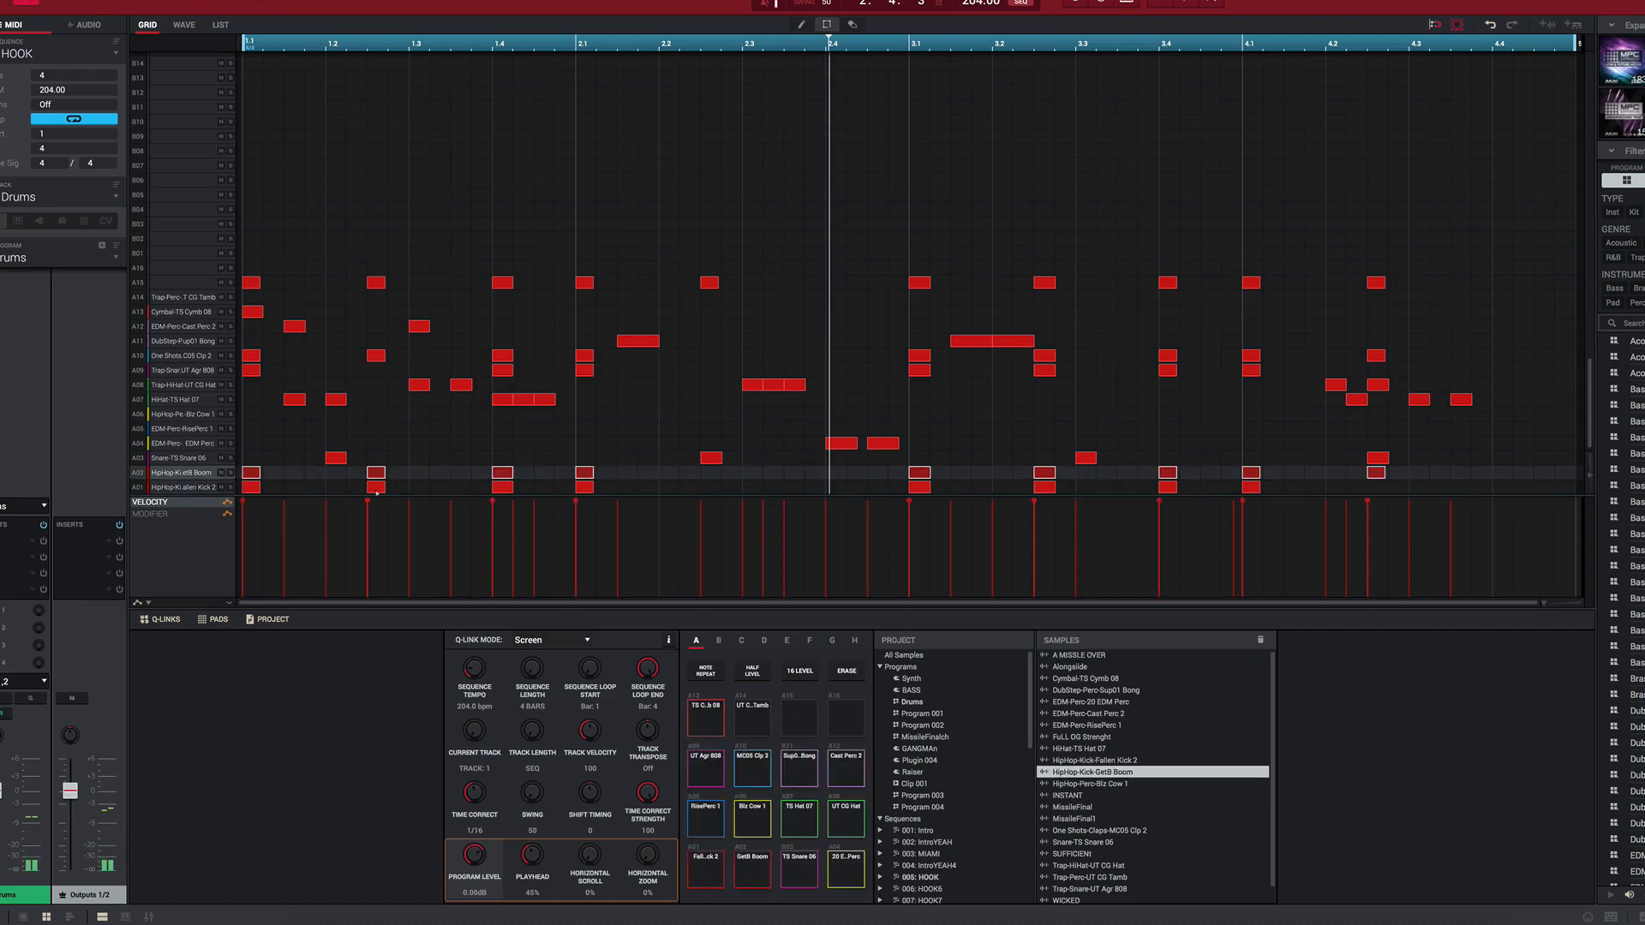
pyautogui.press('x')
pyautogui.press('x')
pyautogui.press('x')
pyautogui.press('x')
pyautogui.press('x')
pyautogui.press('x')
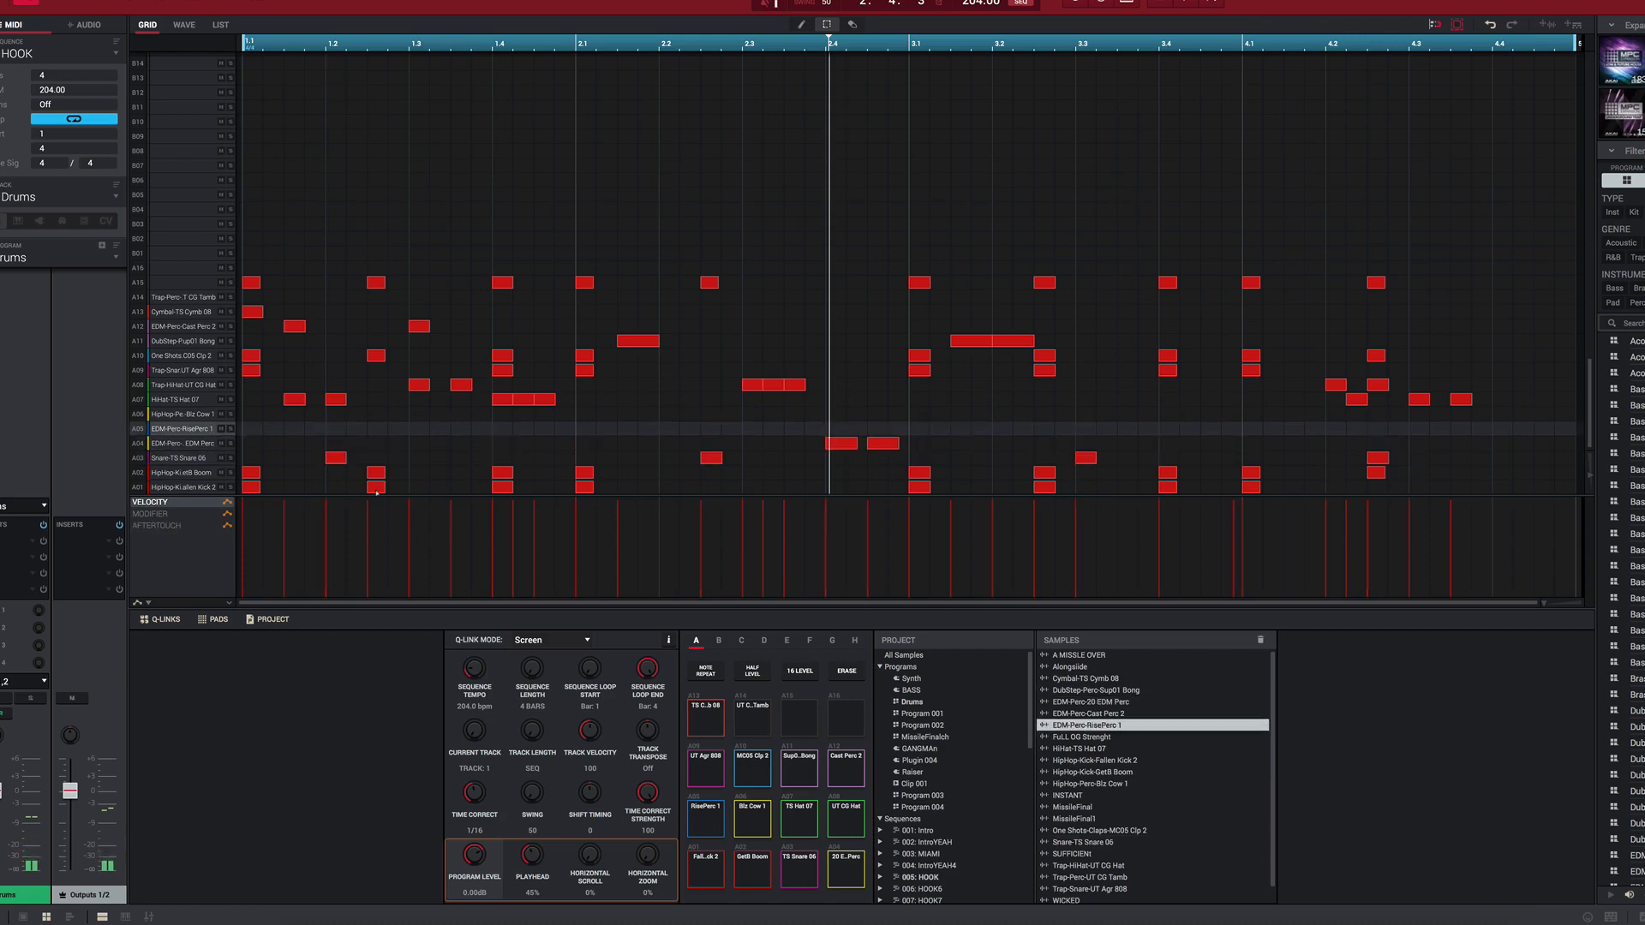
pyautogui.press('r')
pyautogui.press('e')
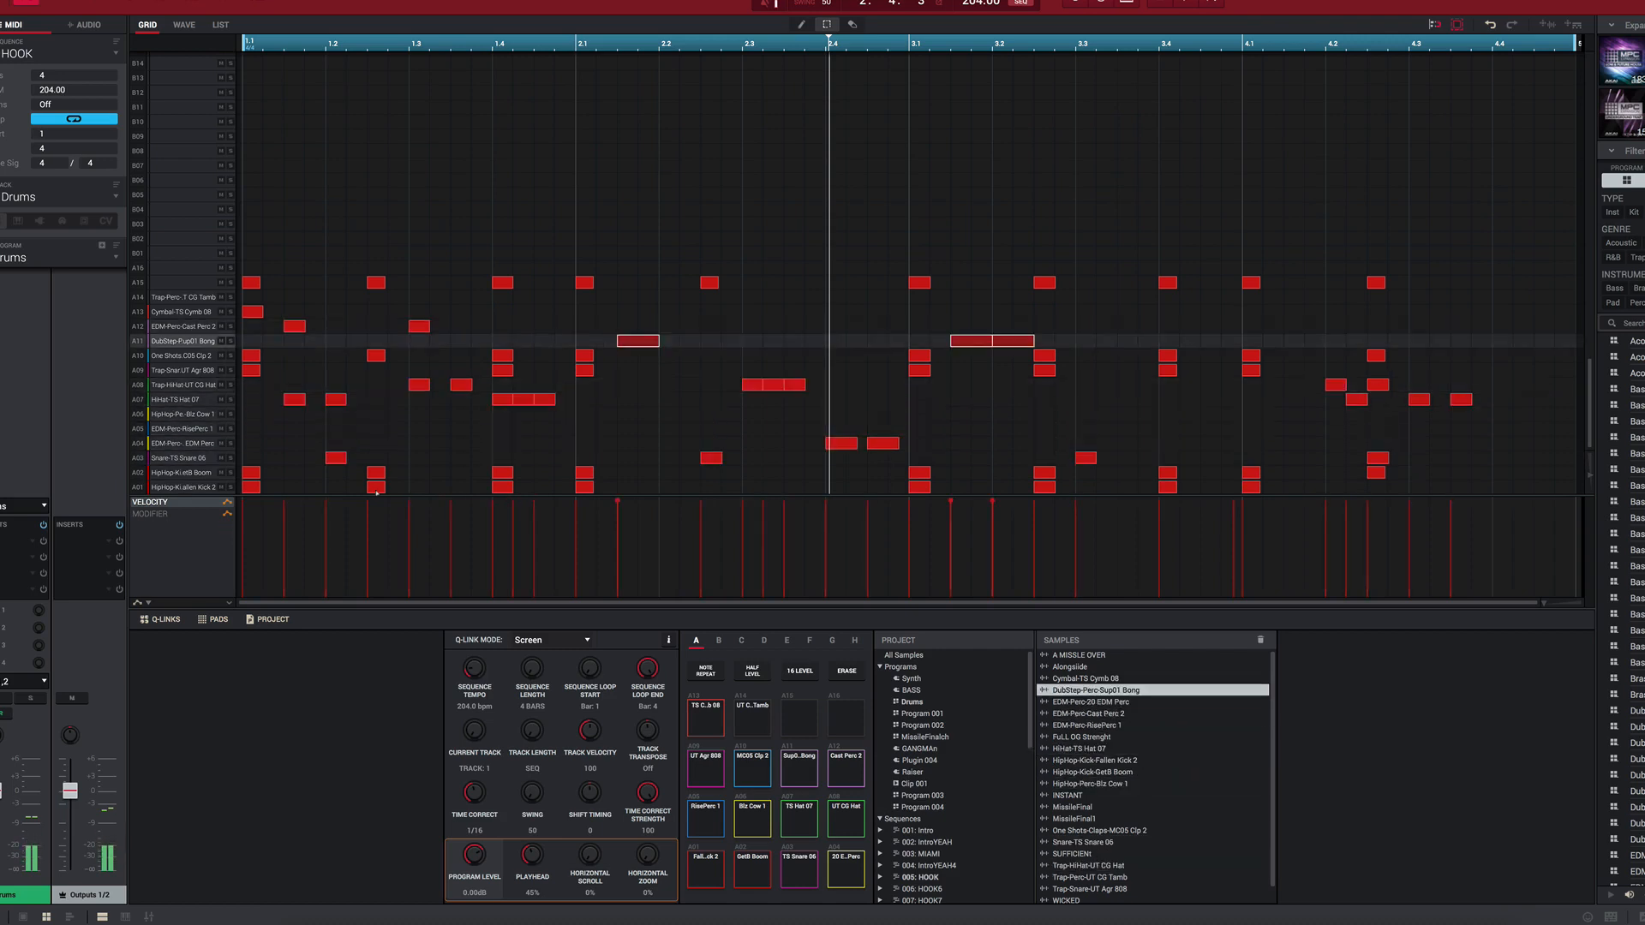
pyautogui.press('w')
pyautogui.press('q')
pyautogui.press('1')
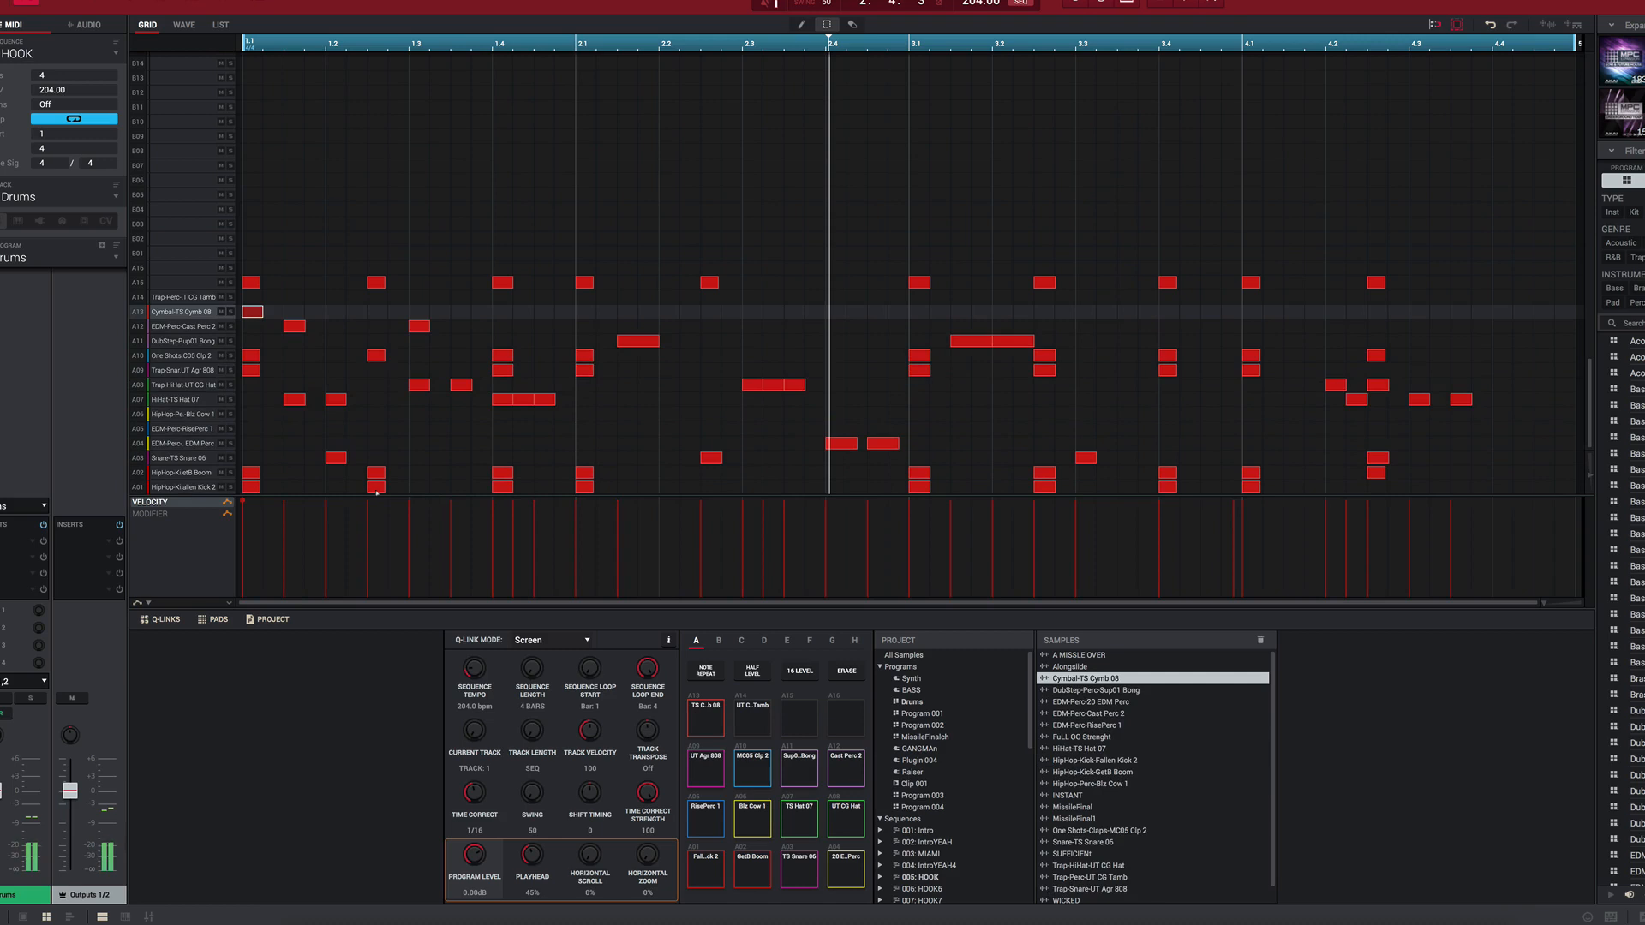
pyautogui.press('z')
pyautogui.press('v')
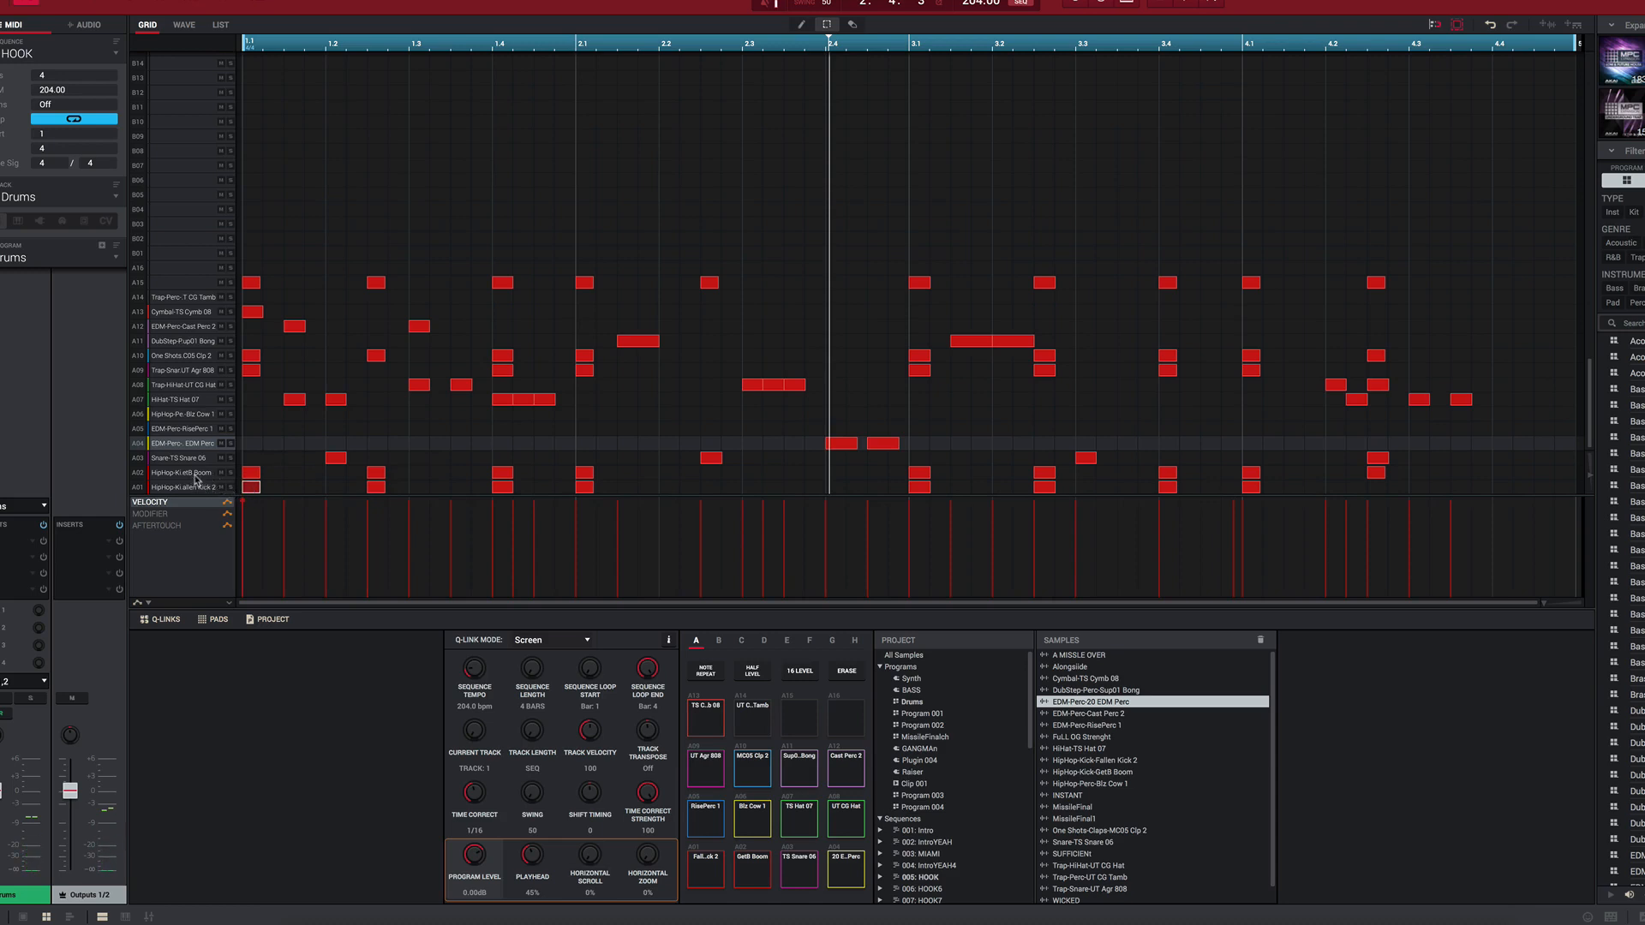
# Step: Audition the HipHop-Kick-GetB Boom pad and compare the Snare-TS Snare 06 and Trap-Snare-UT Agr 808 sounds by alternating them
pyautogui.click(196, 475)
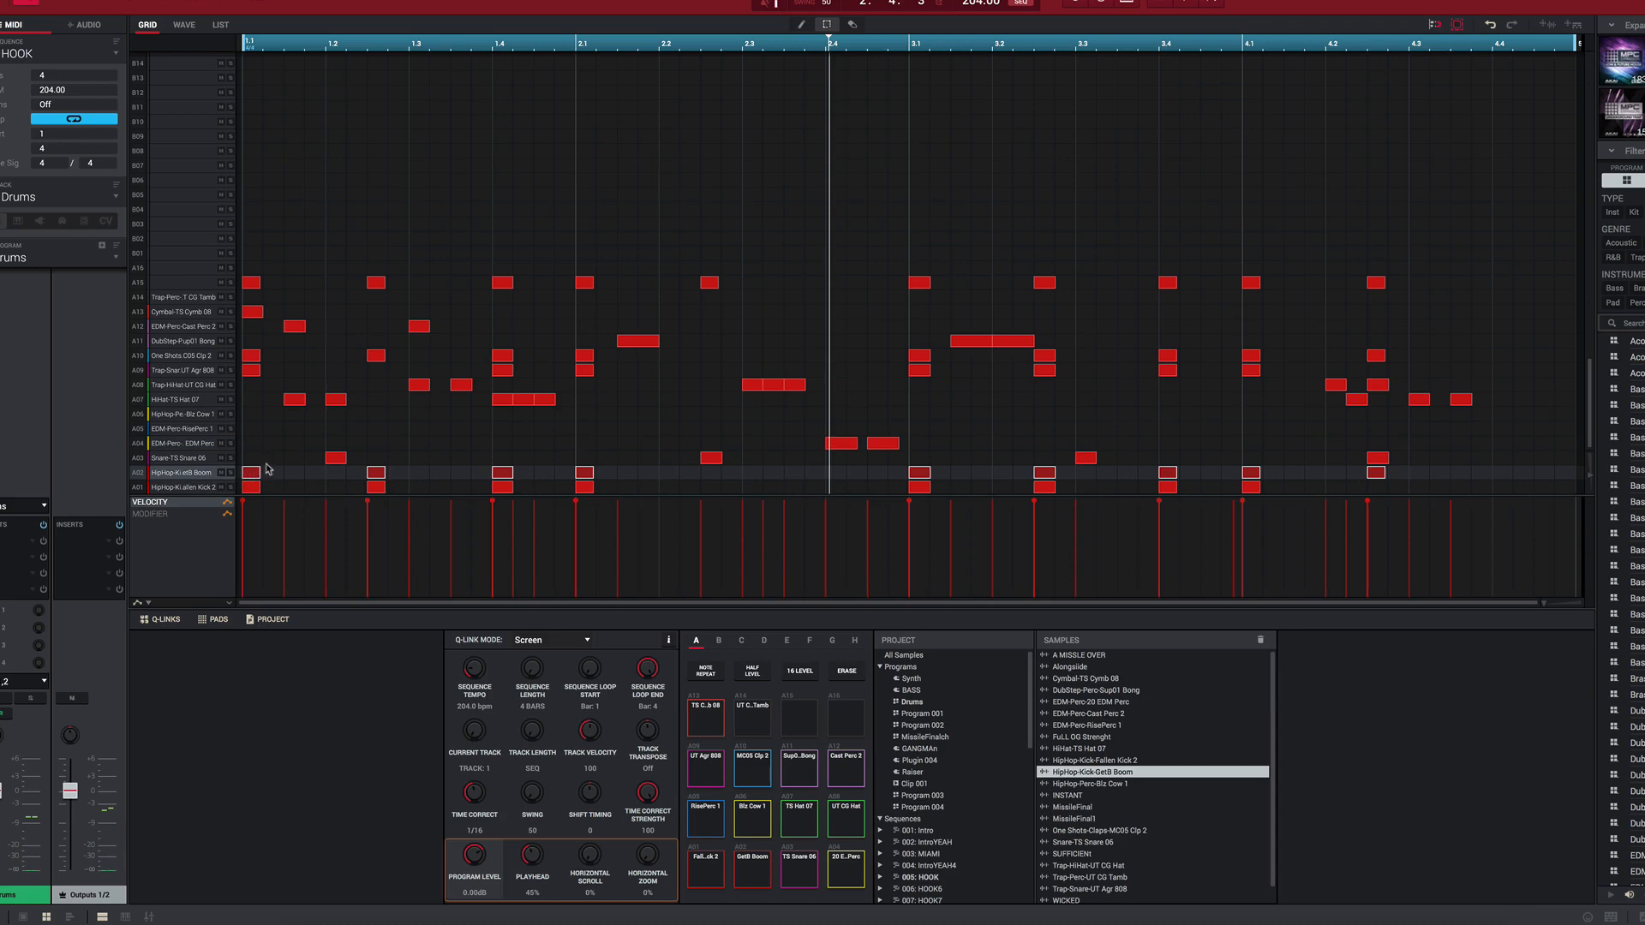
pyautogui.press('Up')
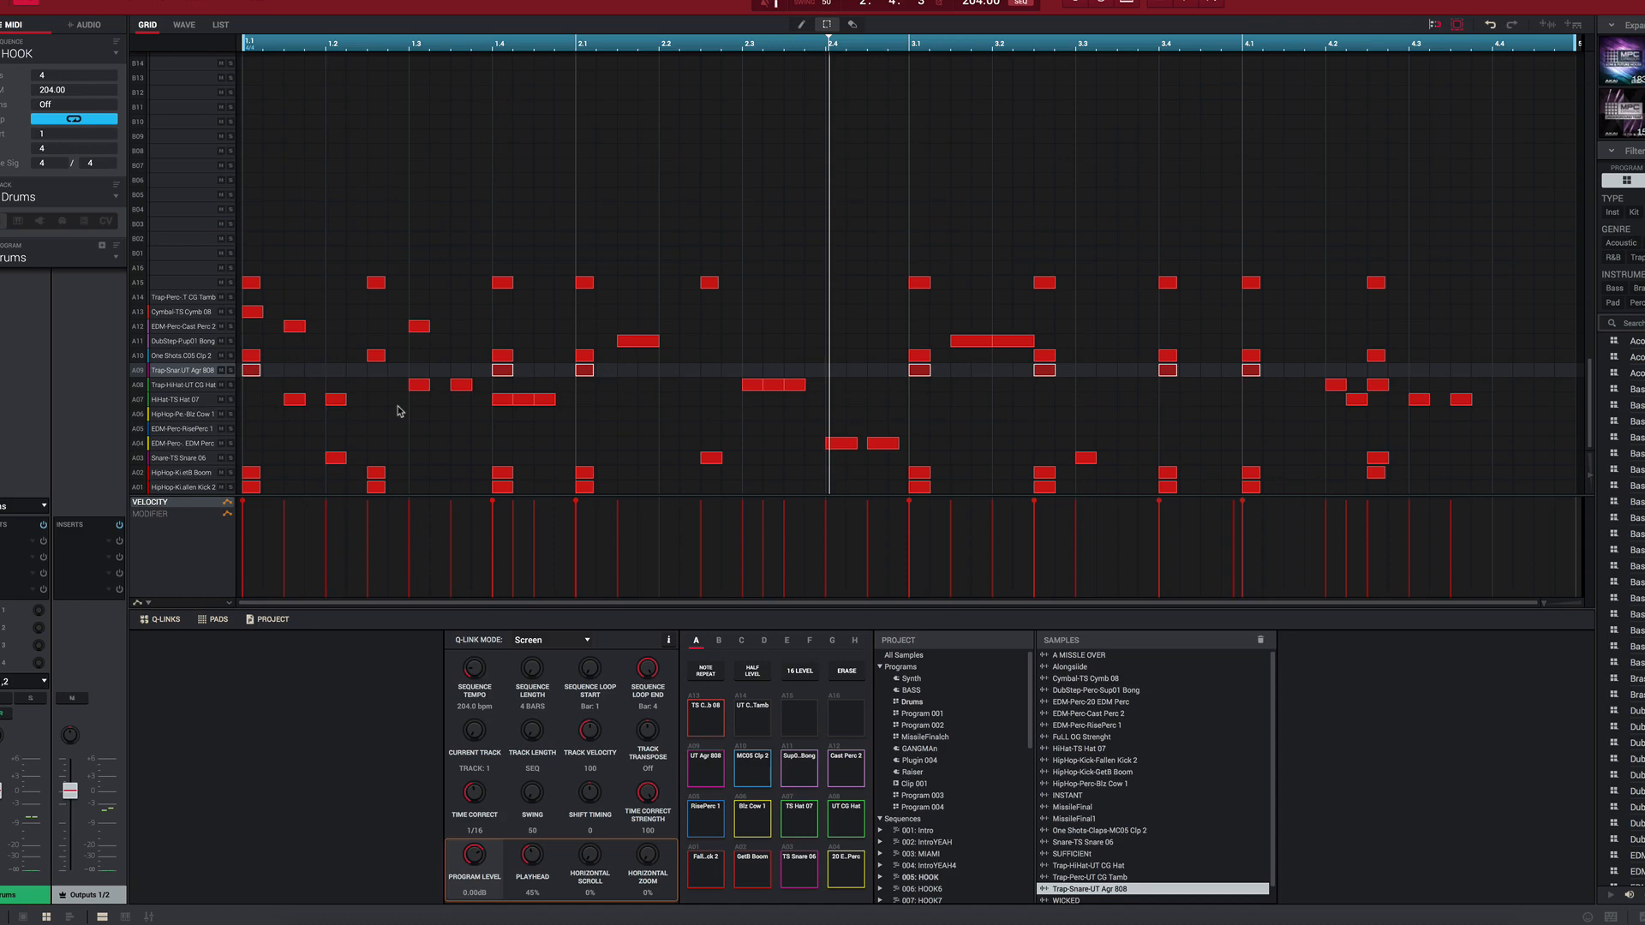
pyautogui.press('c')
pyautogui.press('q')
pyautogui.press('c')
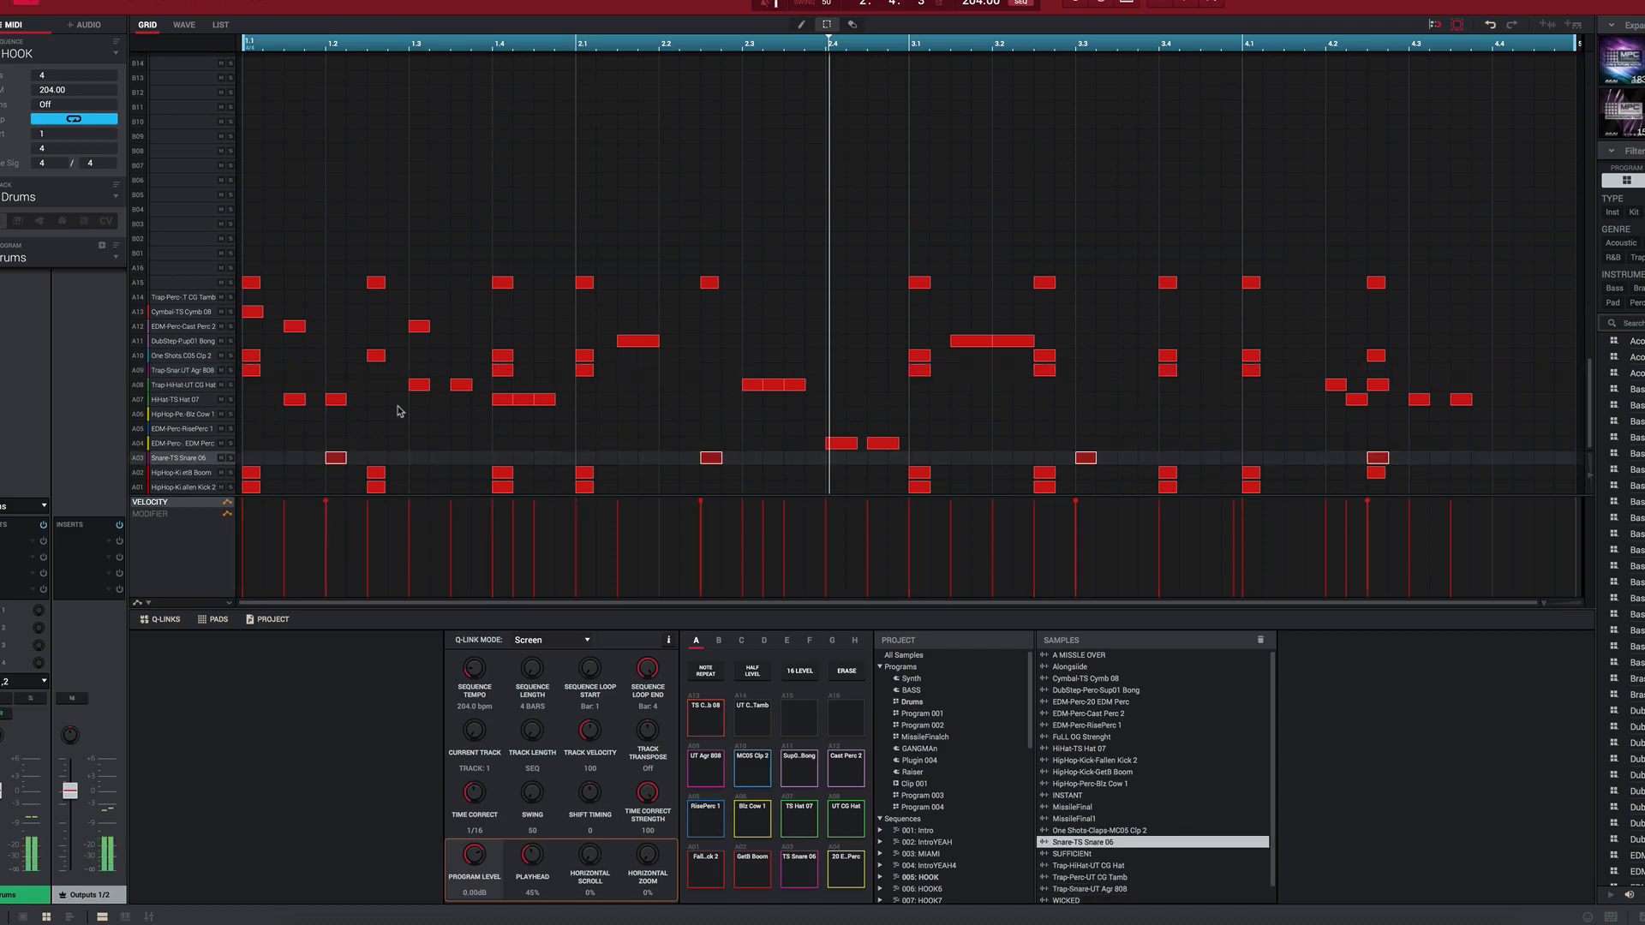
pyautogui.press('q')
pyautogui.press('c')
pyautogui.press('q')
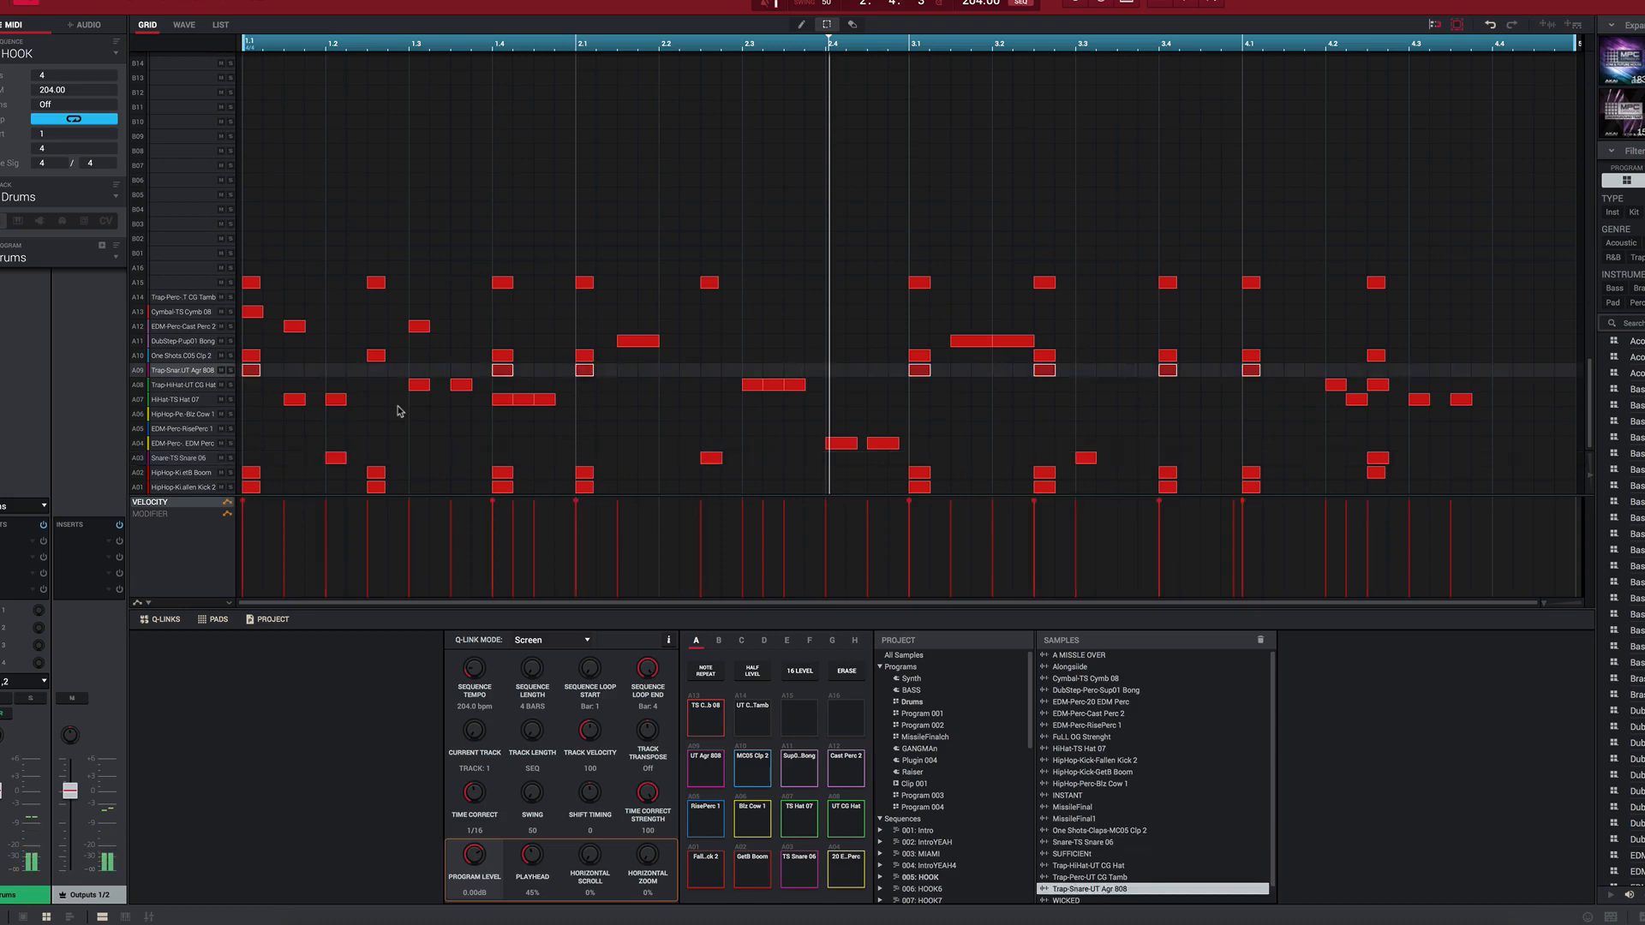
pyautogui.press('c')
pyautogui.press('q')
# Step: Compare the HipHop-Kick-Fallen Kick 2 and HipHop-Kick-GetB Boom sounds by playing their pads alternately
pyautogui.press('z')
pyautogui.press('x')
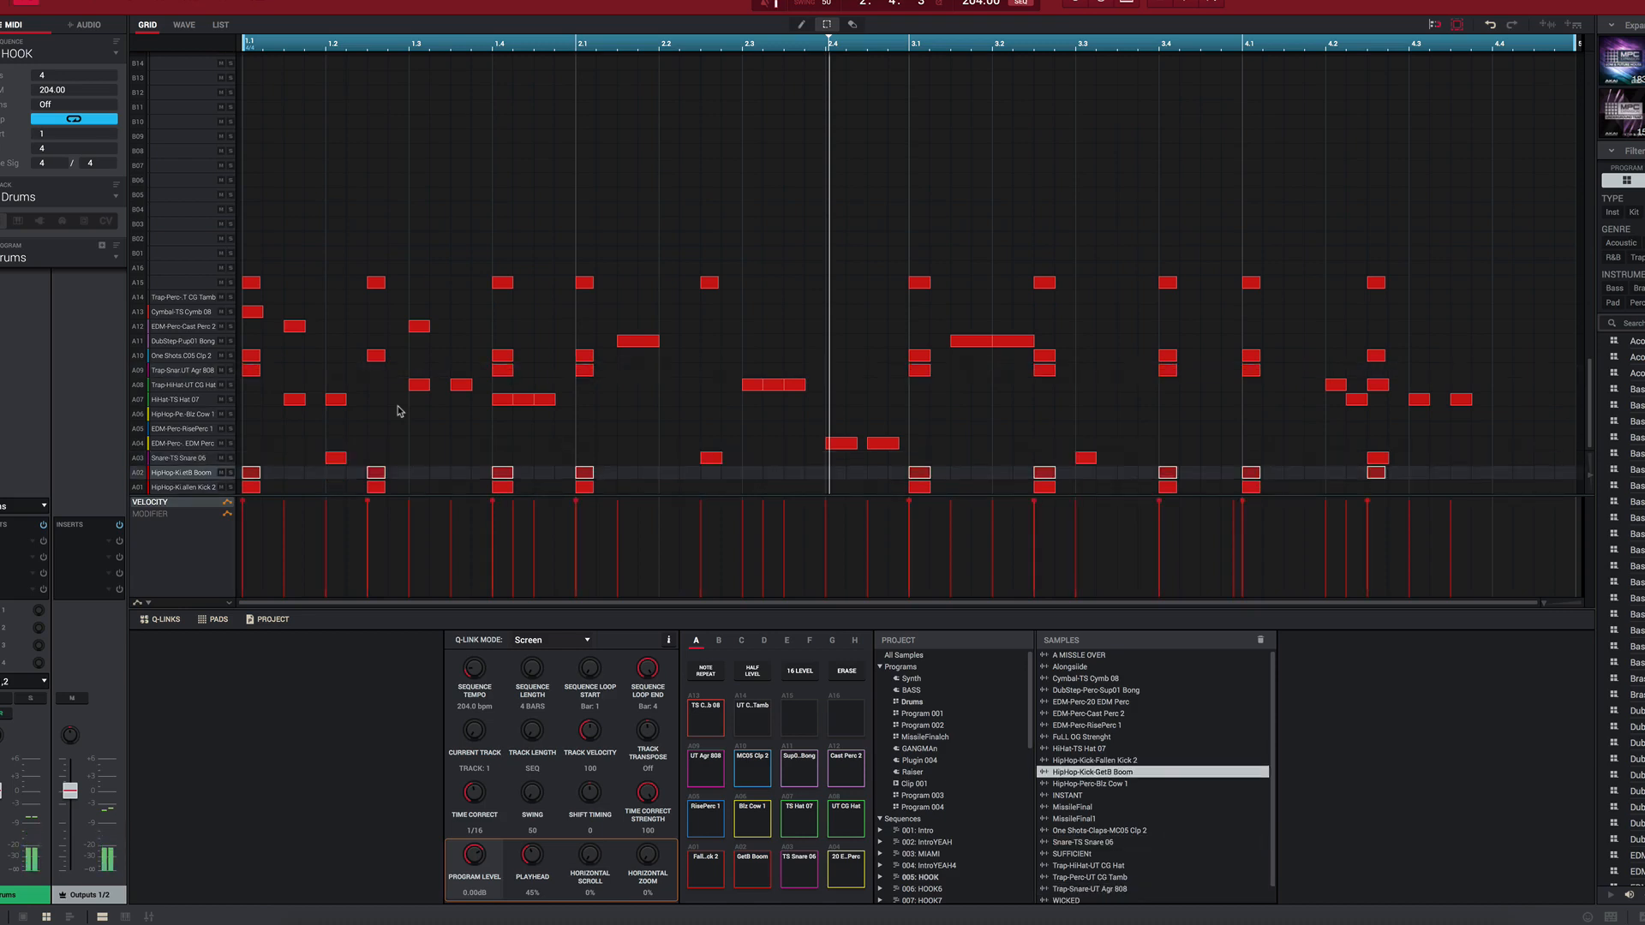
pyautogui.press('z')
pyautogui.press('x')
pyautogui.press('z')
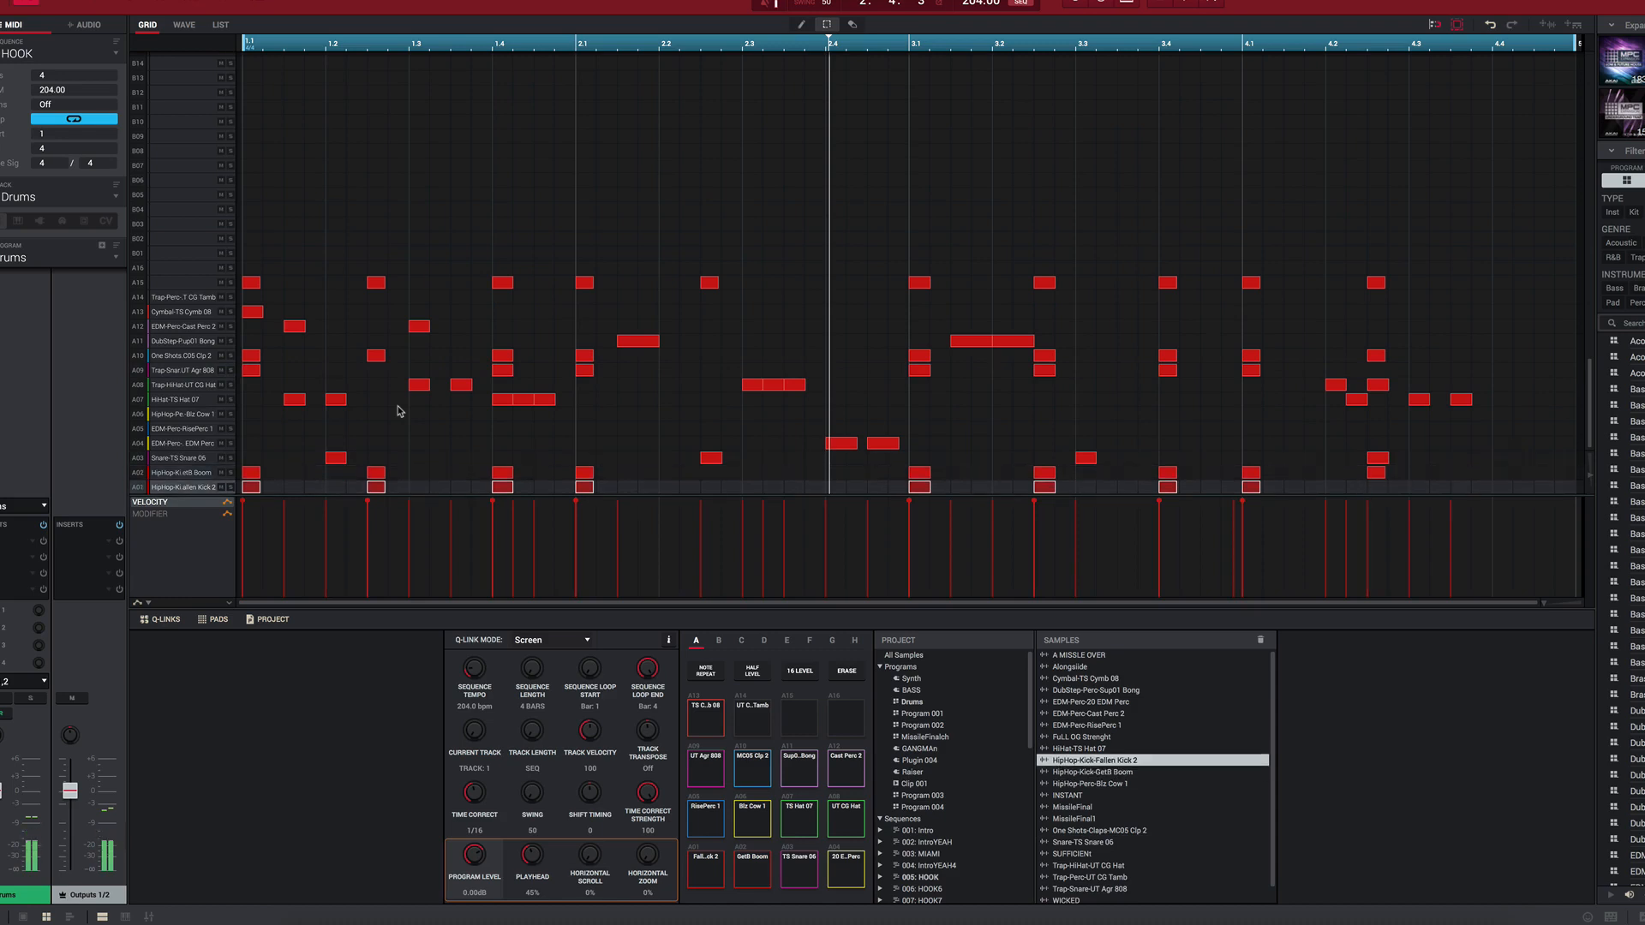
# Step: Audition the Drums program's percussion and clap pads, including HipHop-Perc-Biz Cow 1, One Shots-Claps-MC05 Clp 2, DubStep-Perc-Sup01 Bong and EDM-Perc-Cast Perc 2
pyautogui.press('s')
pyautogui.press('d')
pyautogui.press('f')
pyautogui.press('e')
pyautogui.press('w')
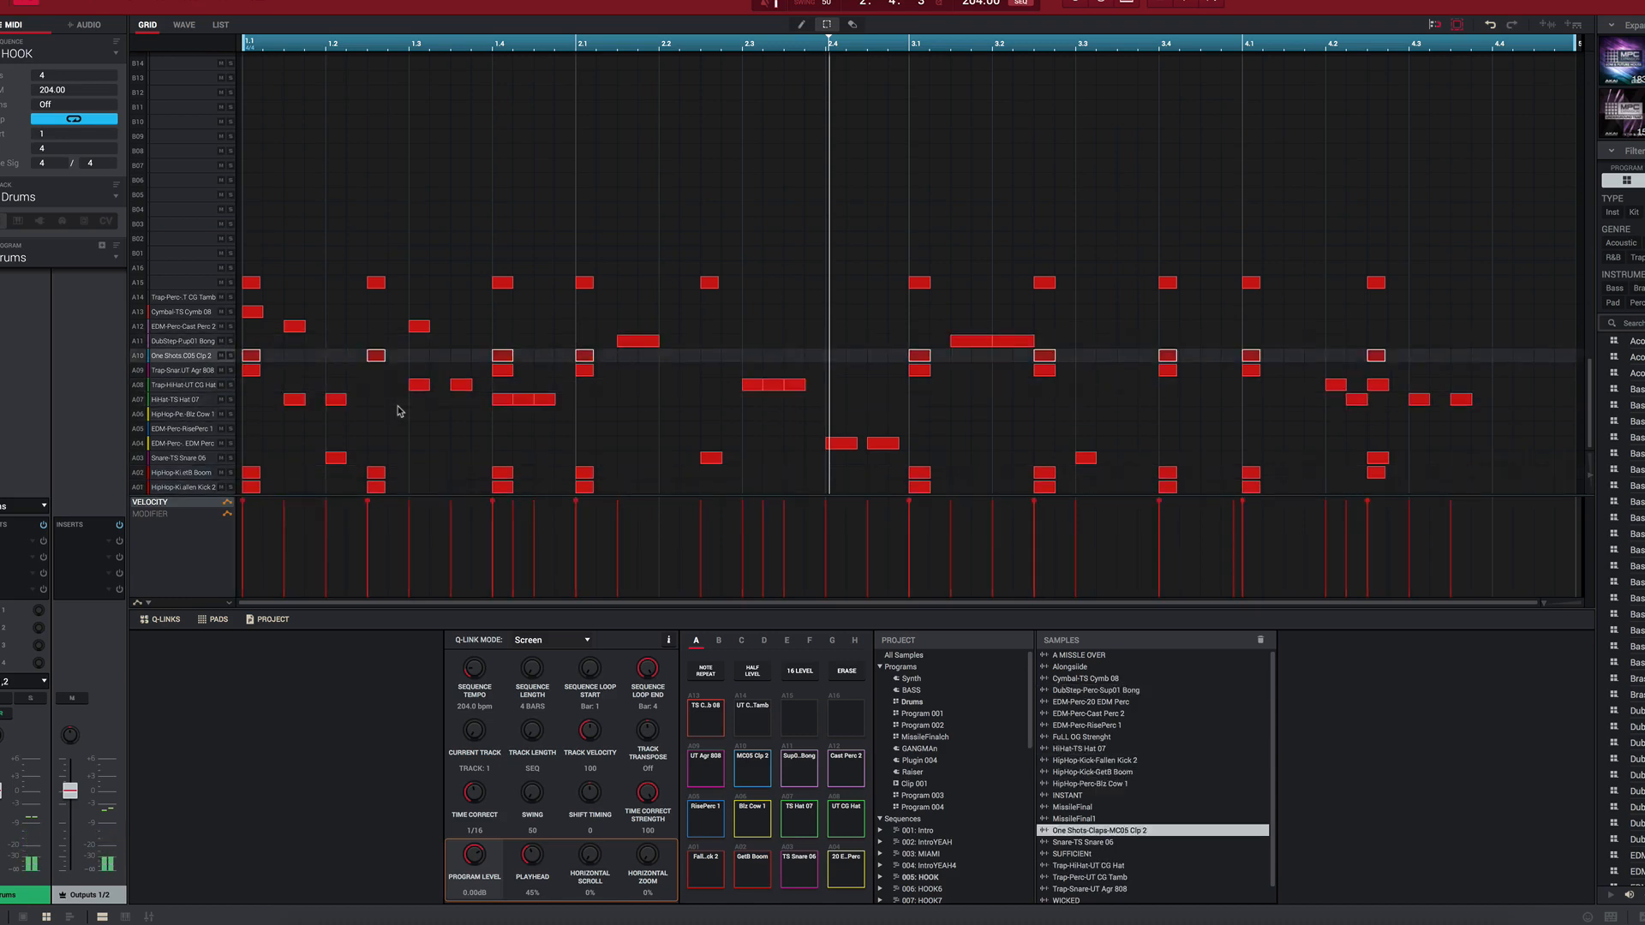
pyautogui.press('e')
pyautogui.press('r')
pyautogui.press('e')
pyautogui.press('r')
pyautogui.press('e')
# Step: Compare the HiHat-TS Hat 07 and Trap-HiHat-UT CG Hat pads and audition Cymbal-TS Cymb 08
pyautogui.press('d')
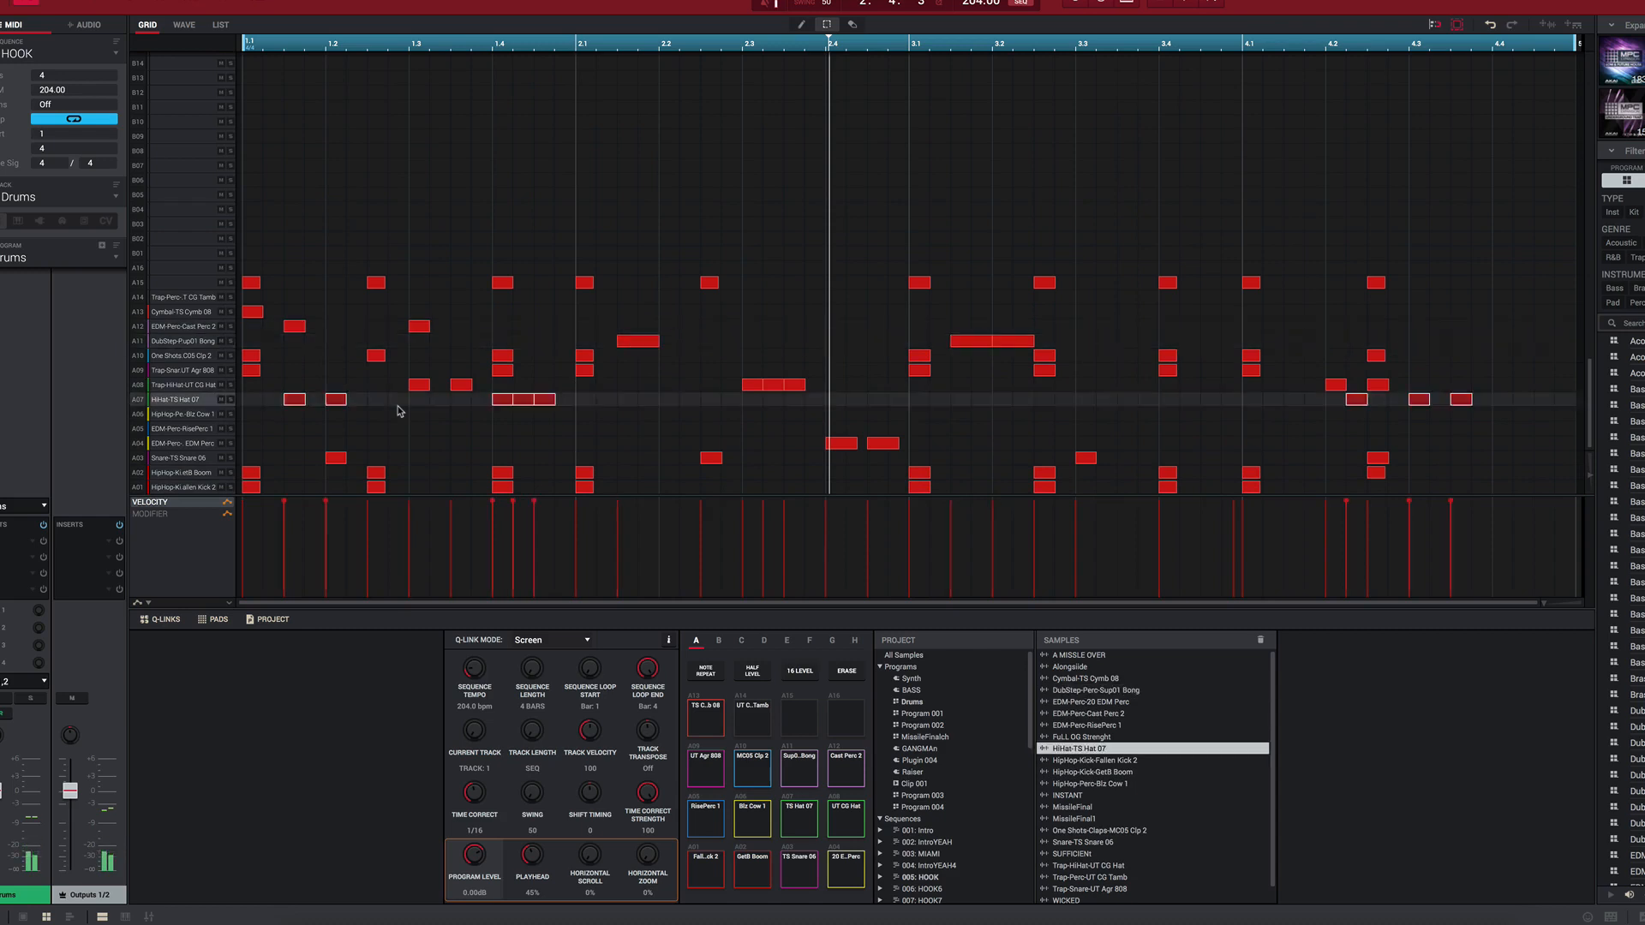
pyautogui.press('f')
pyautogui.press('d')
pyautogui.press('f')
pyautogui.press('d')
pyautogui.press('f')
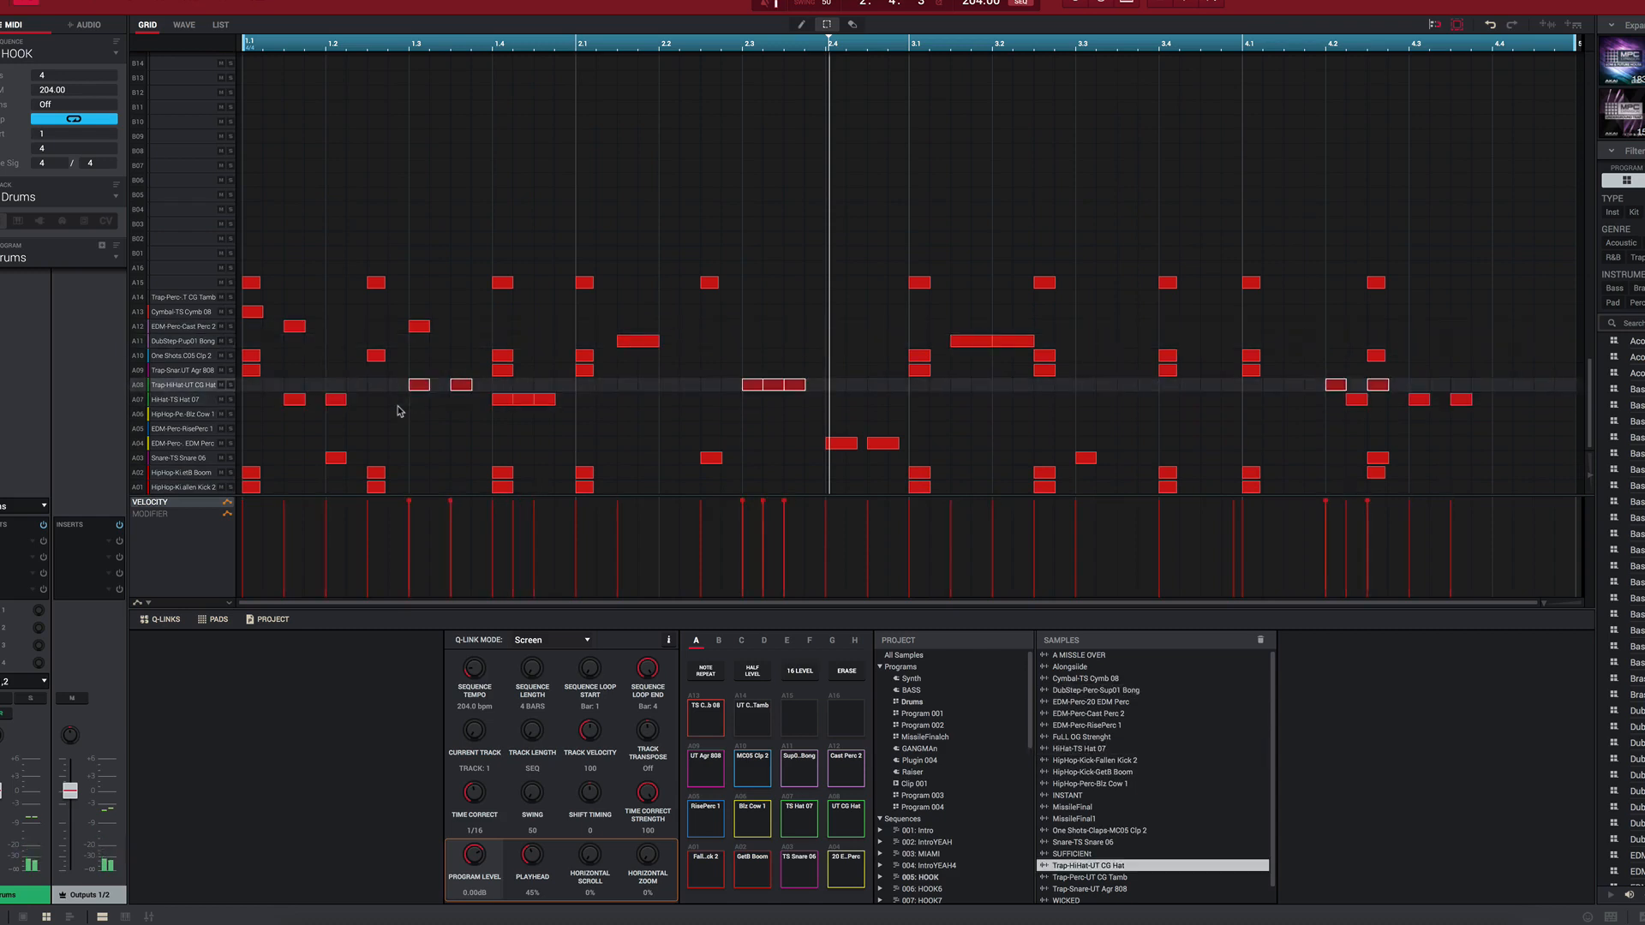
pyautogui.press('1')
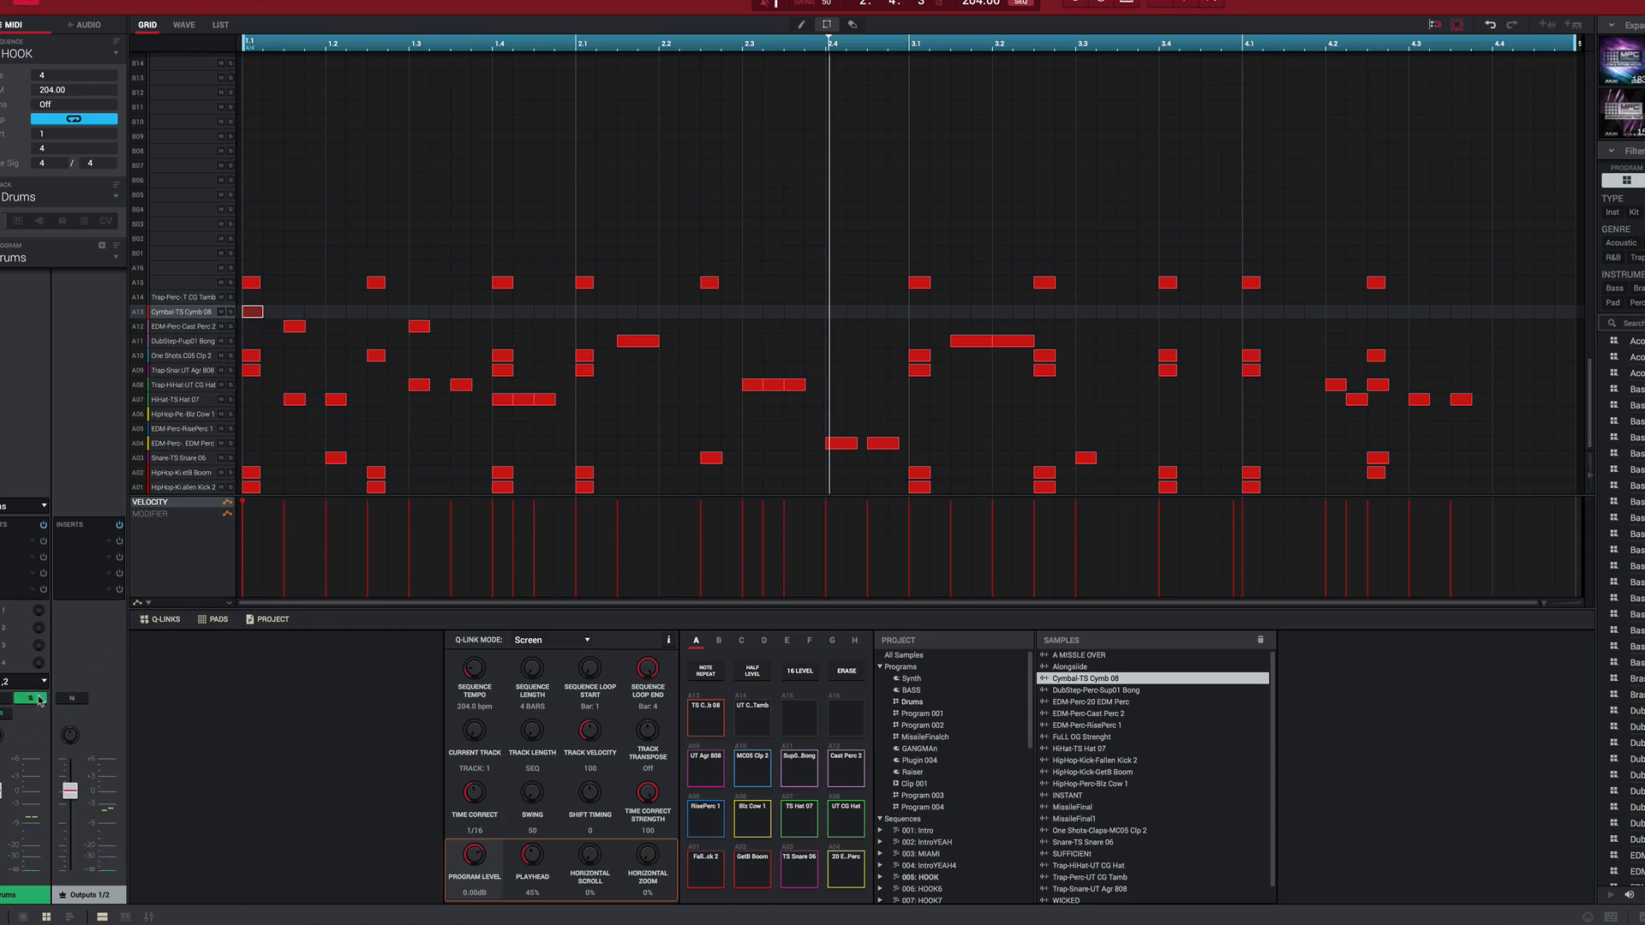
# Step: Play the HOOK drums while soloing the two HipHop kick rows, the Snare-TS Snare 06 row and the Trap-Snare-UT Agr 808 row in turn
pyautogui.press('space')
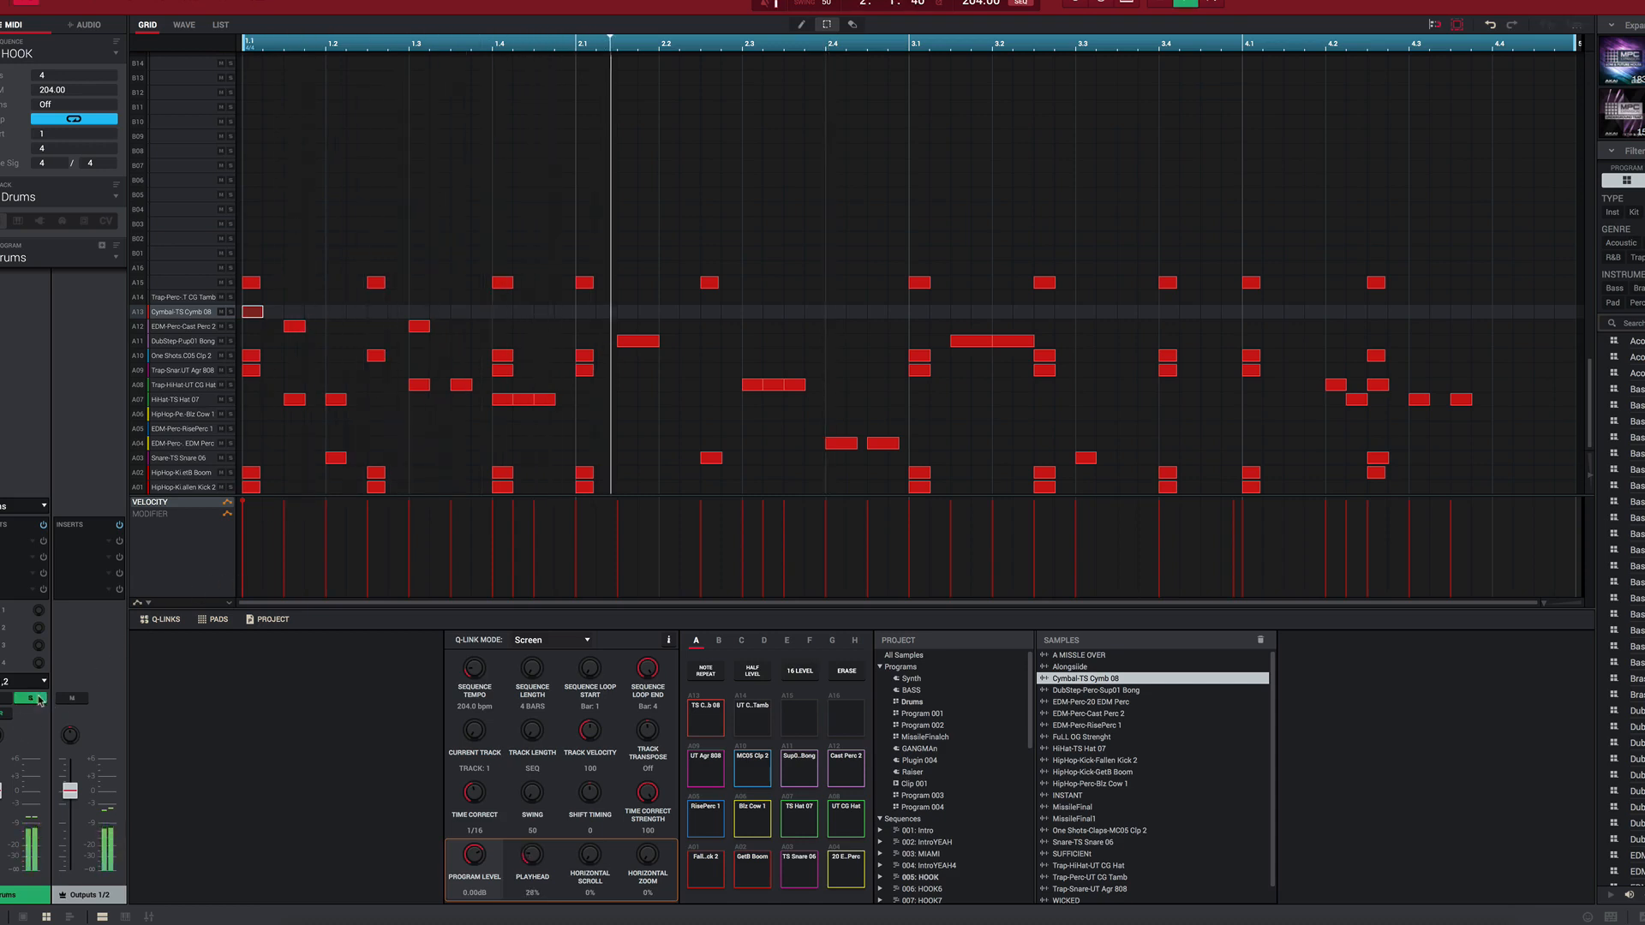
pyautogui.click(230, 487)
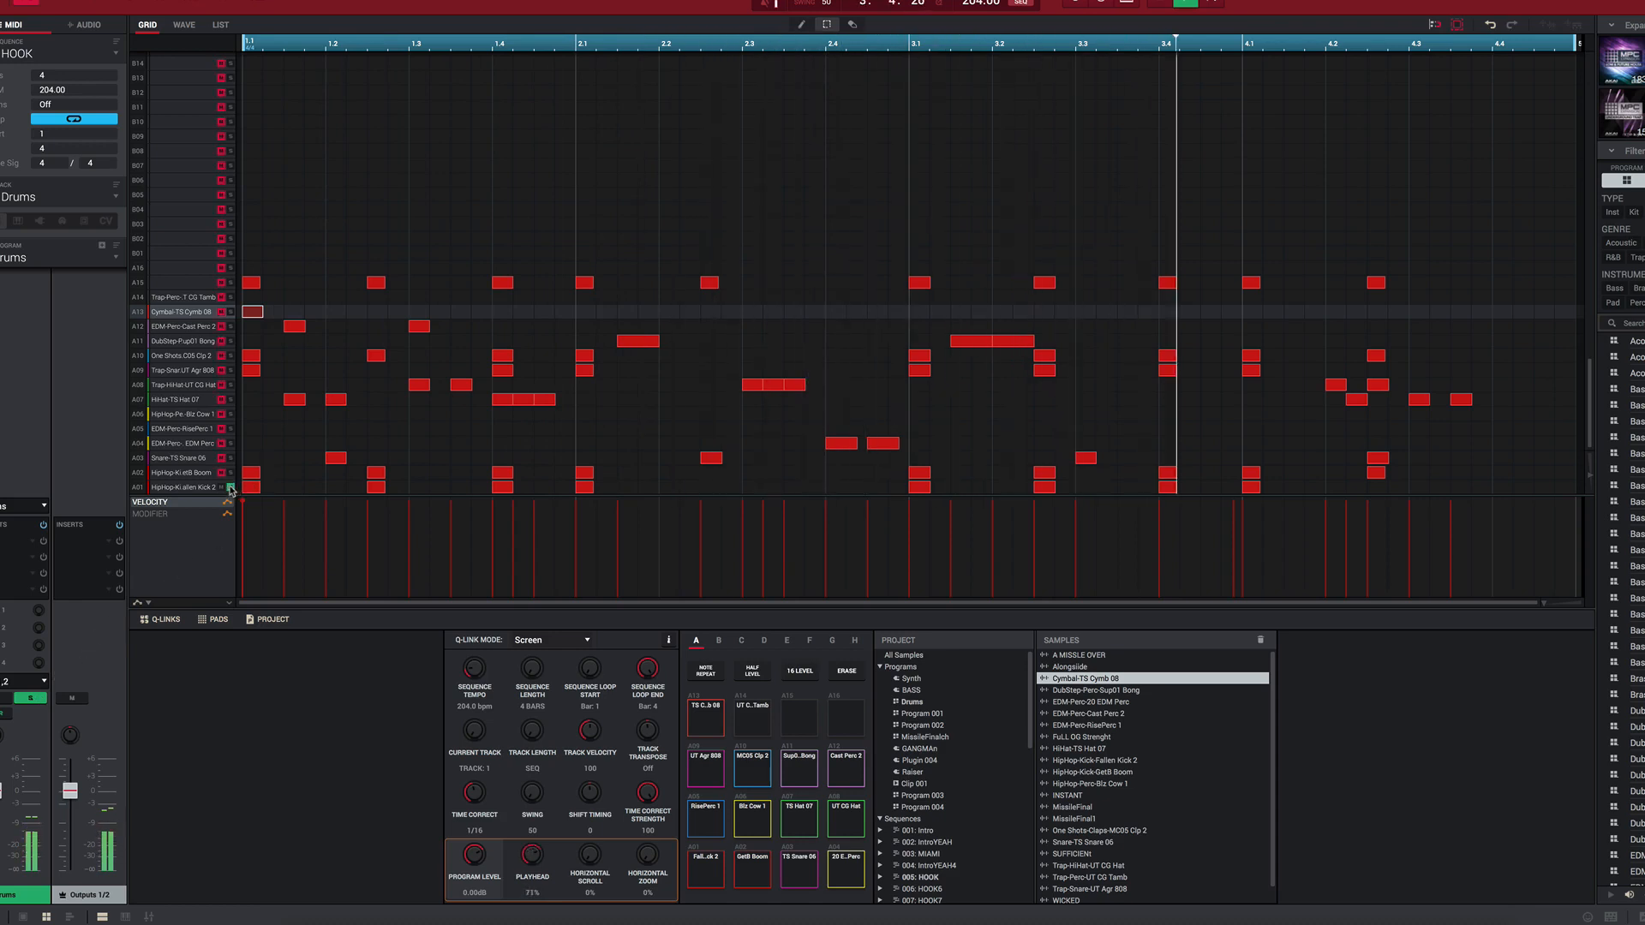
pyautogui.click(230, 472)
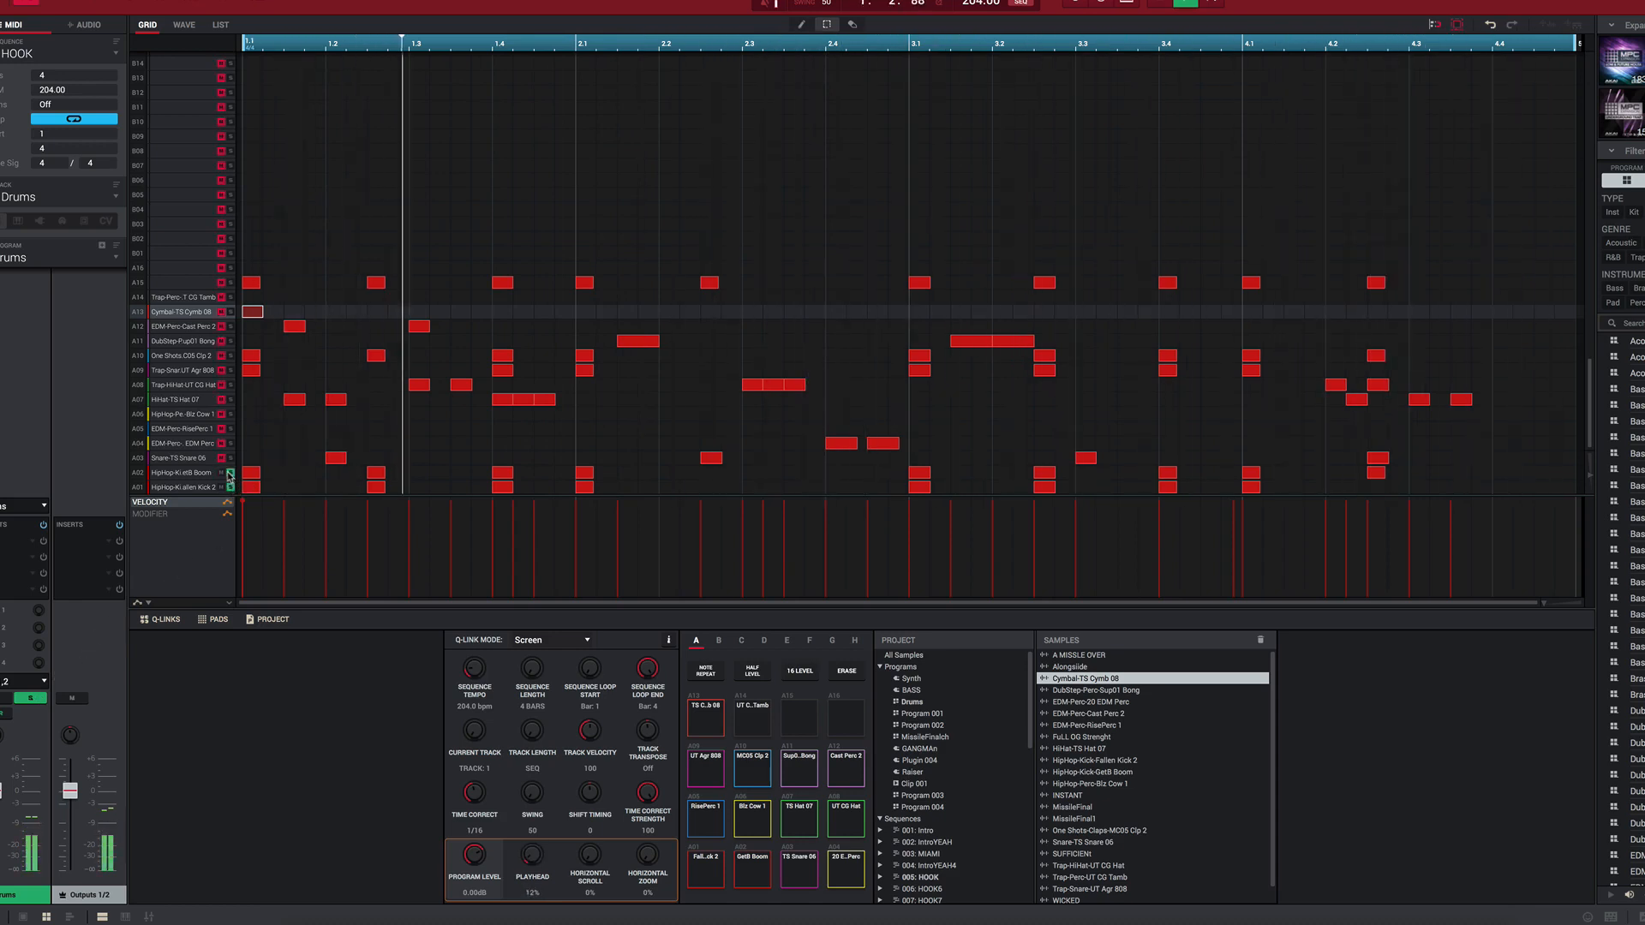
pyautogui.click(252, 486)
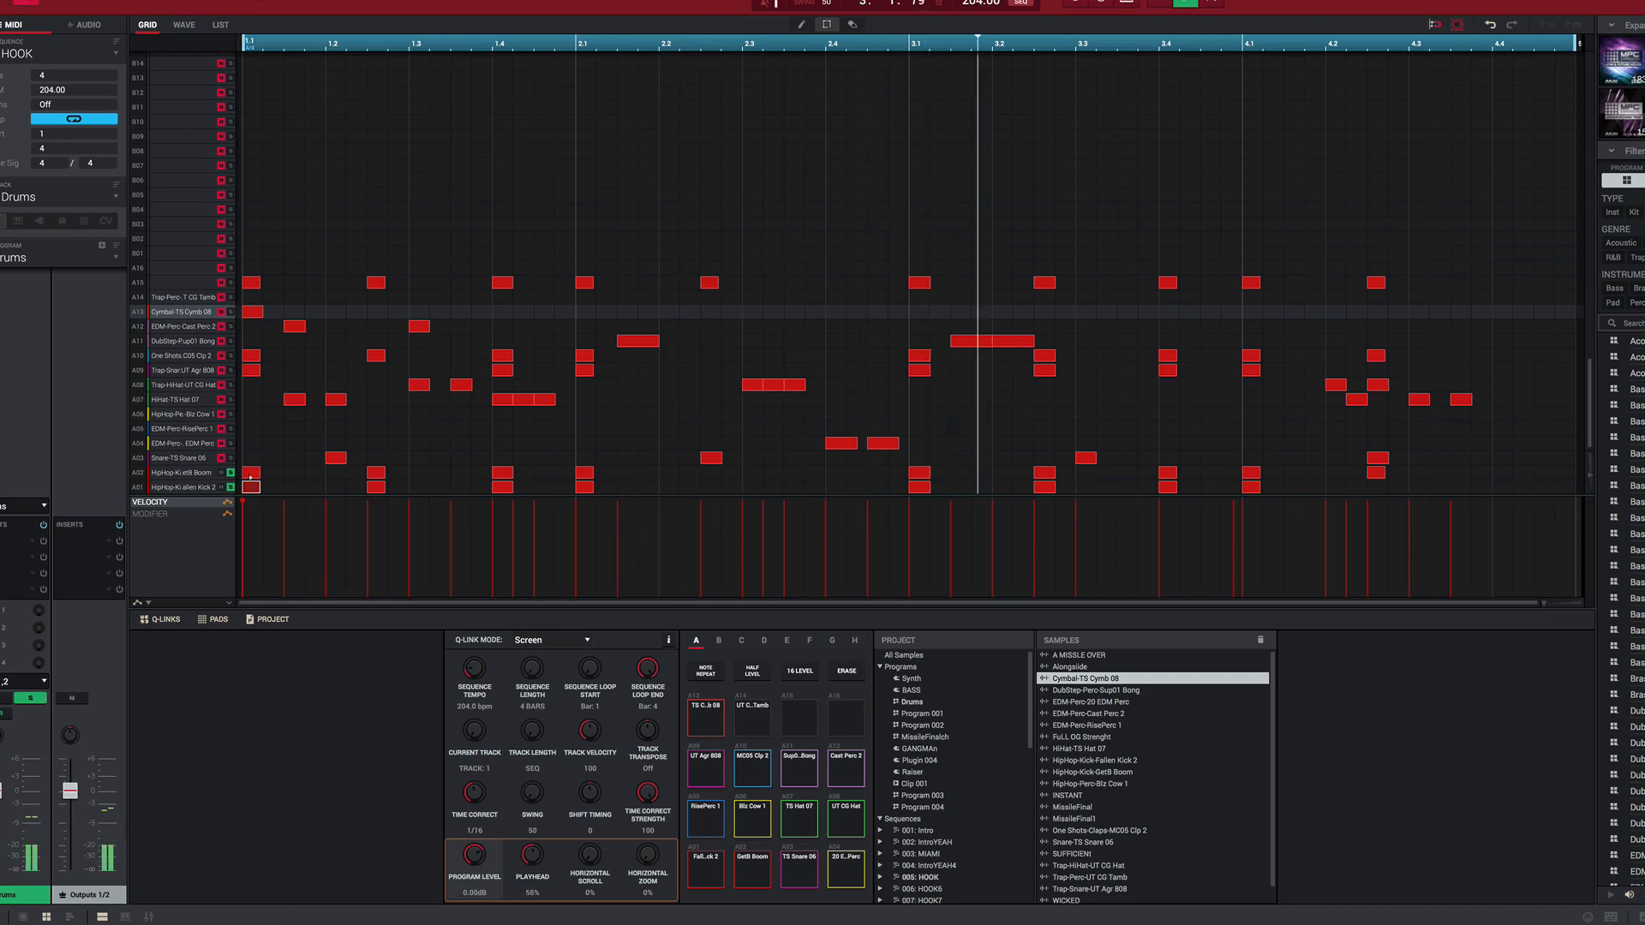
pyautogui.click(230, 458)
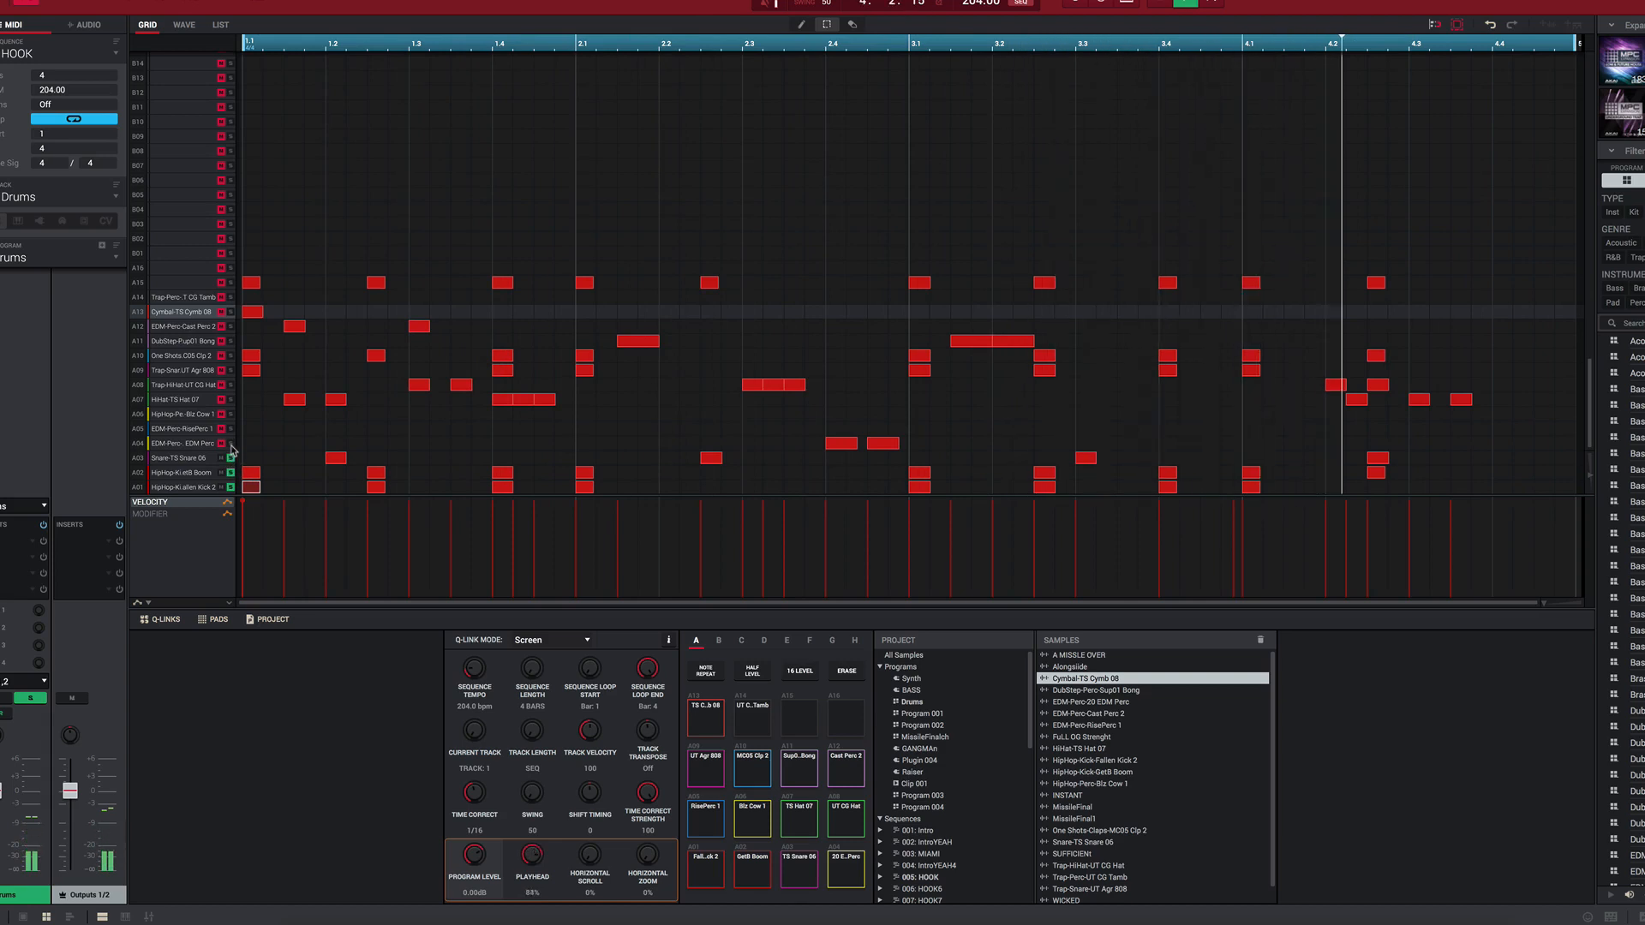
pyautogui.click(231, 370)
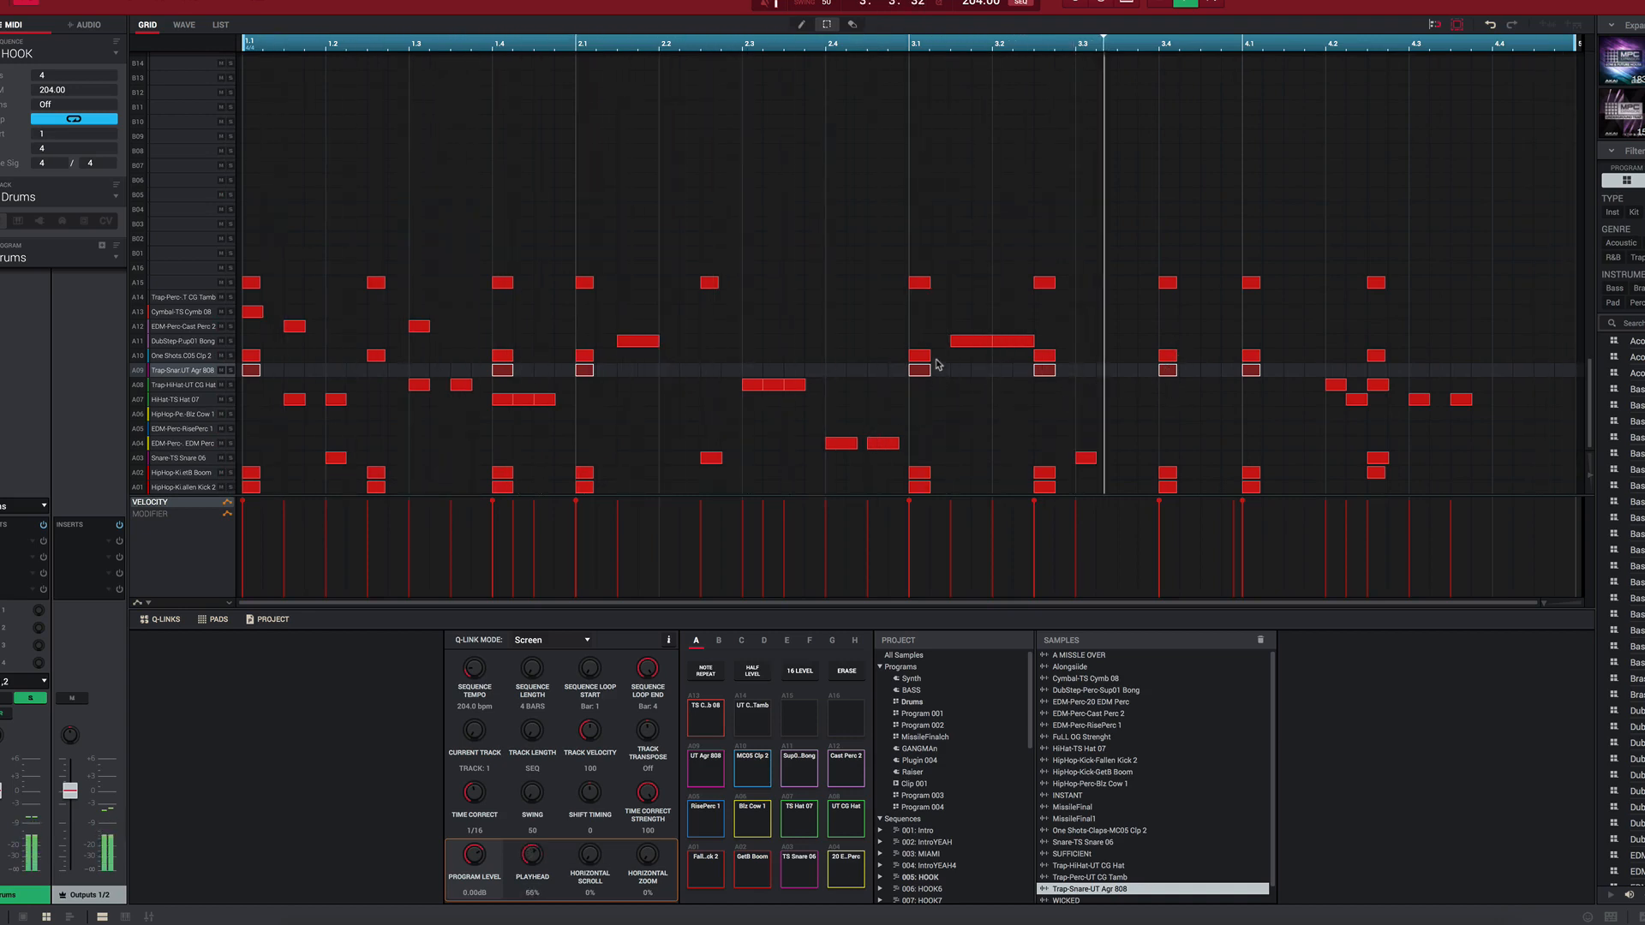
# Step: Try moving the stacked kick, trap snare and clap hits at 3.1 earlier to 2.4 and play the variation
pyautogui.moveTo(939, 358); pyautogui.dragTo(910, 487)
pyautogui.press('Left')
pyautogui.press('Left')
pyautogui.press('Left')
pyautogui.press('Left')
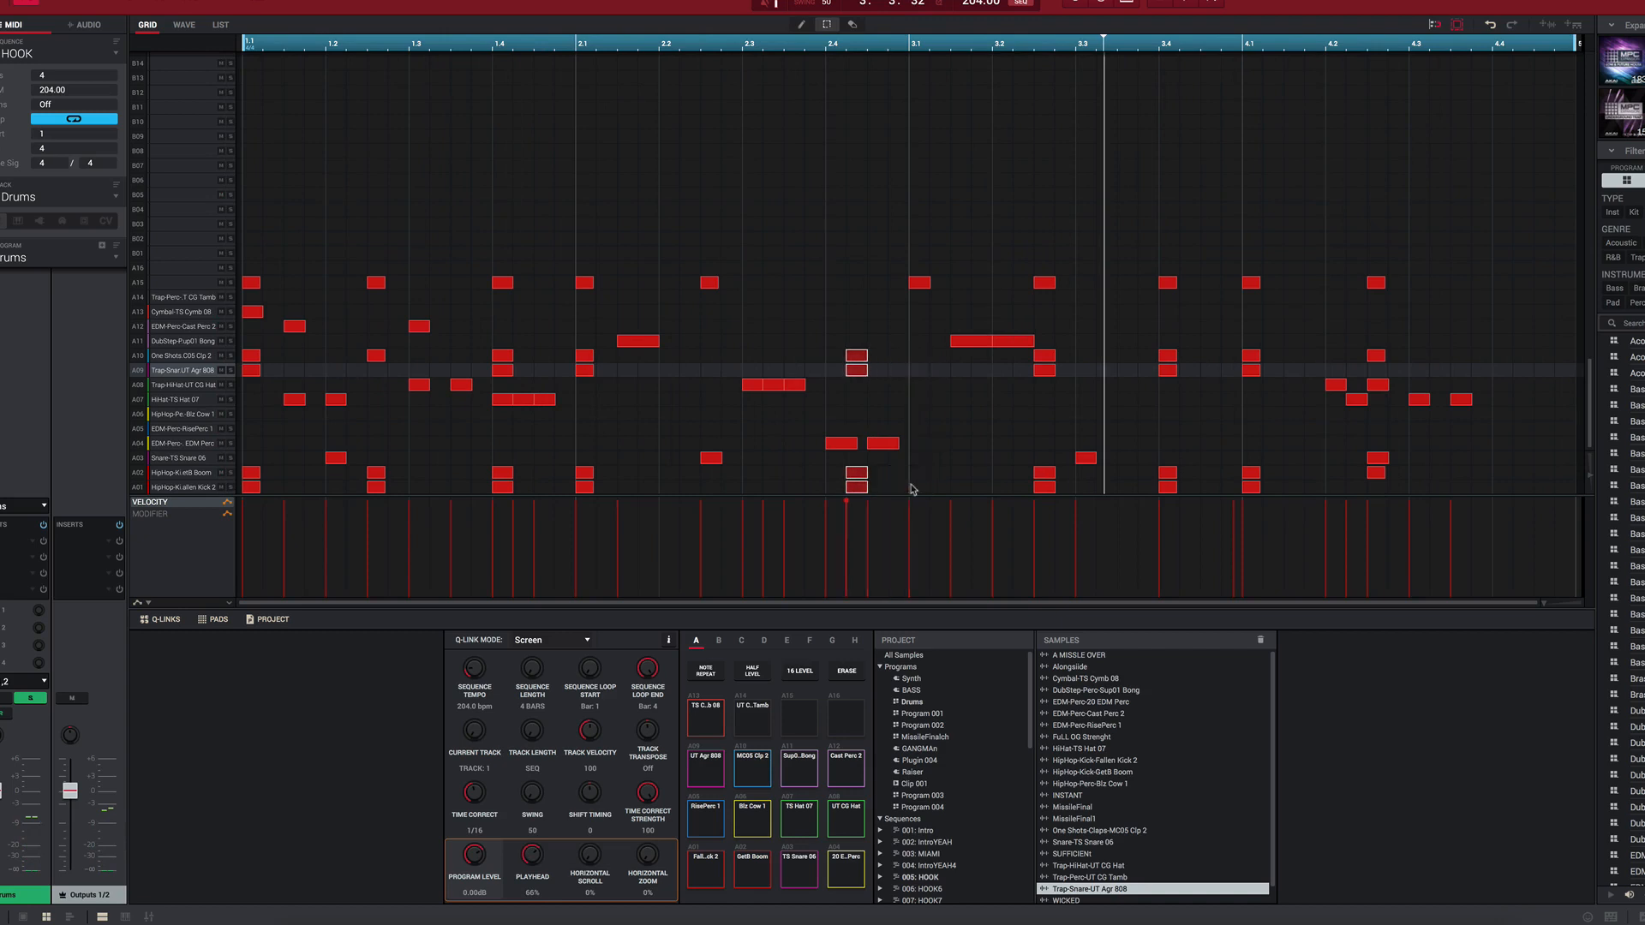
pyautogui.press('space')
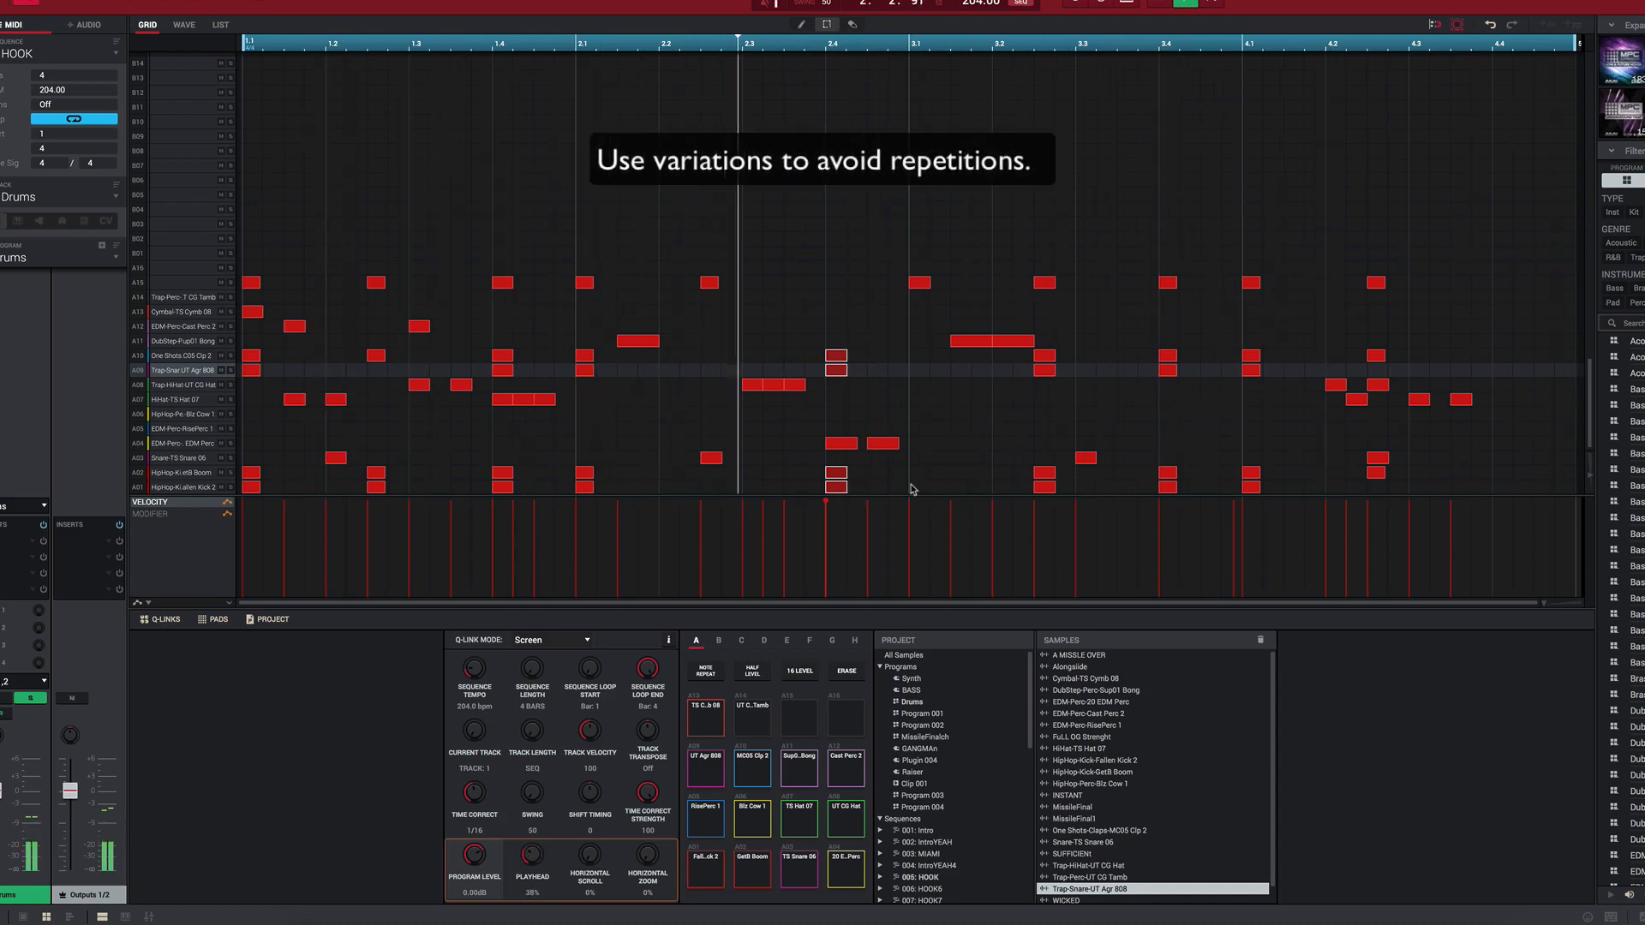
# Step: Try shifting the selected kick, trap snare and clap hits further ahead to 2.3 and play the pattern
pyautogui.press('Left')
pyautogui.press('Left')
pyautogui.press('Left')
pyautogui.press('Left')
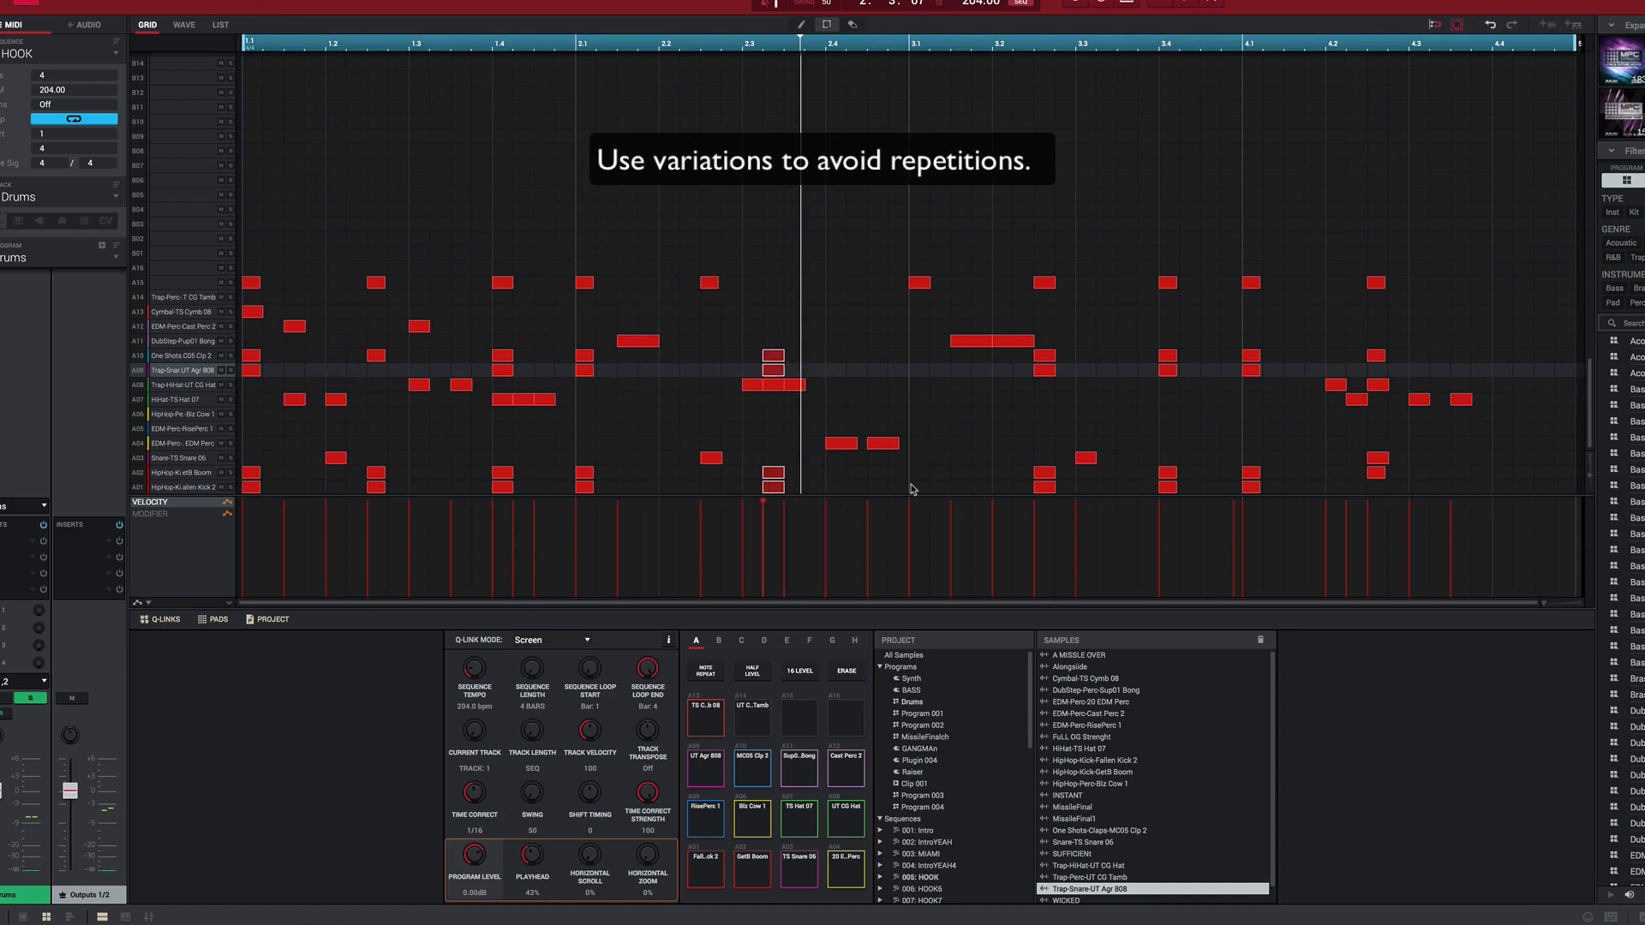
pyautogui.press('space')
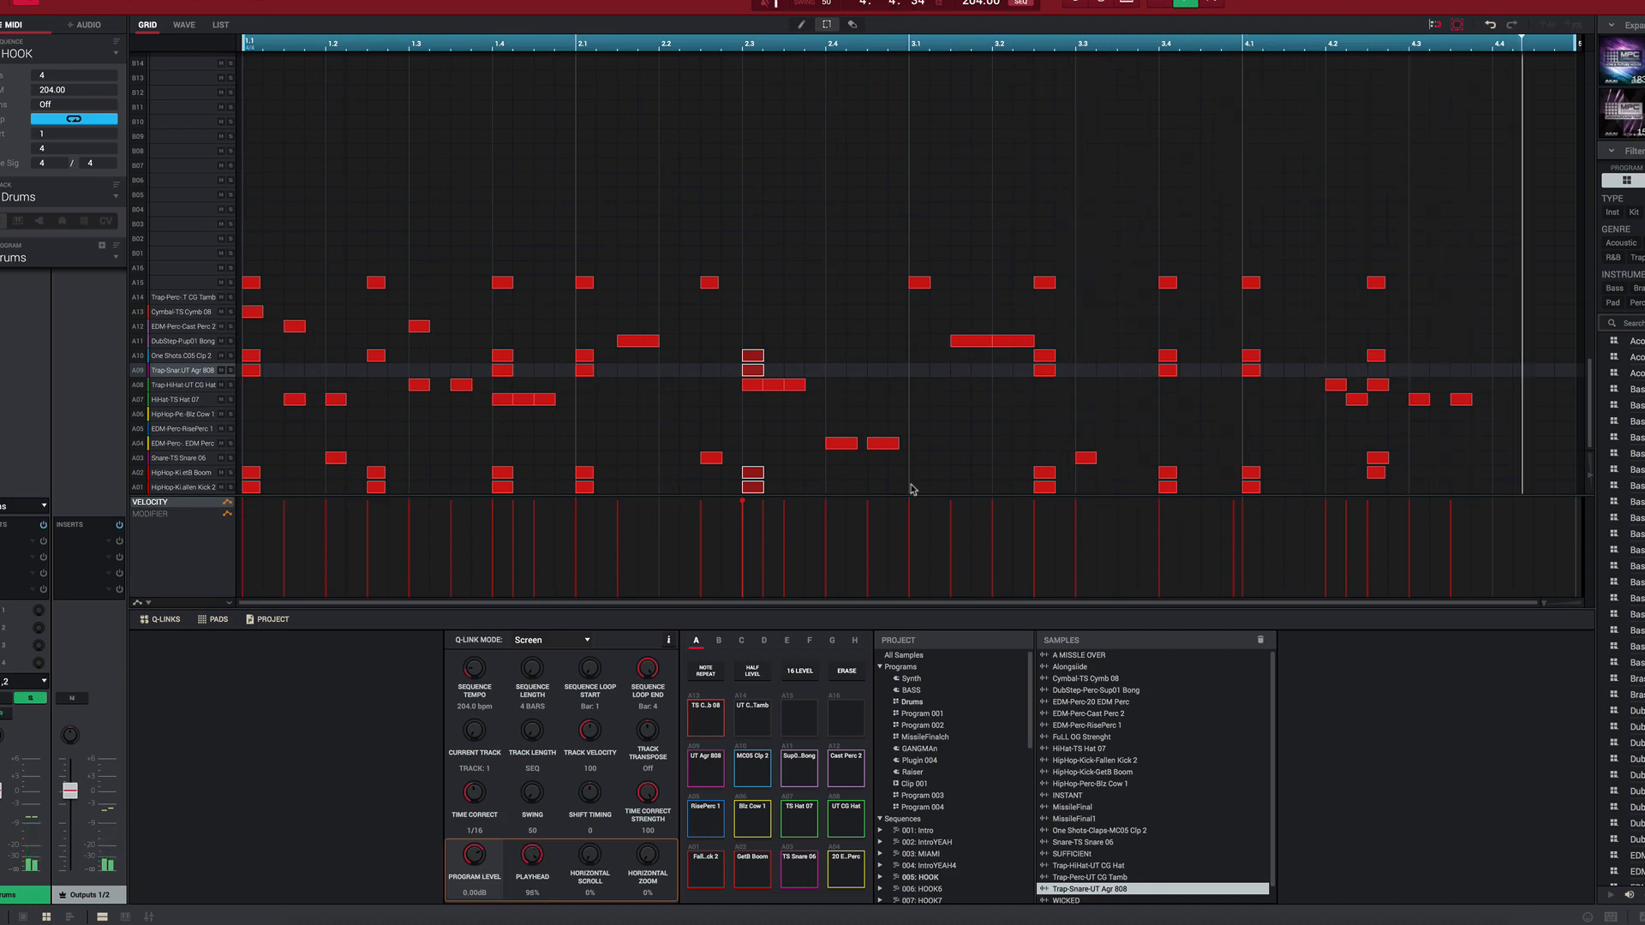
# Step: Return the shifted kick, trap snare and clap hits to 3.1
pyautogui.press('Right')
pyautogui.press('Right')
pyautogui.press('Right')
pyautogui.press('Right')
pyautogui.press('Right')
pyautogui.press('Right')
pyautogui.press('Right')
pyautogui.press('Right')
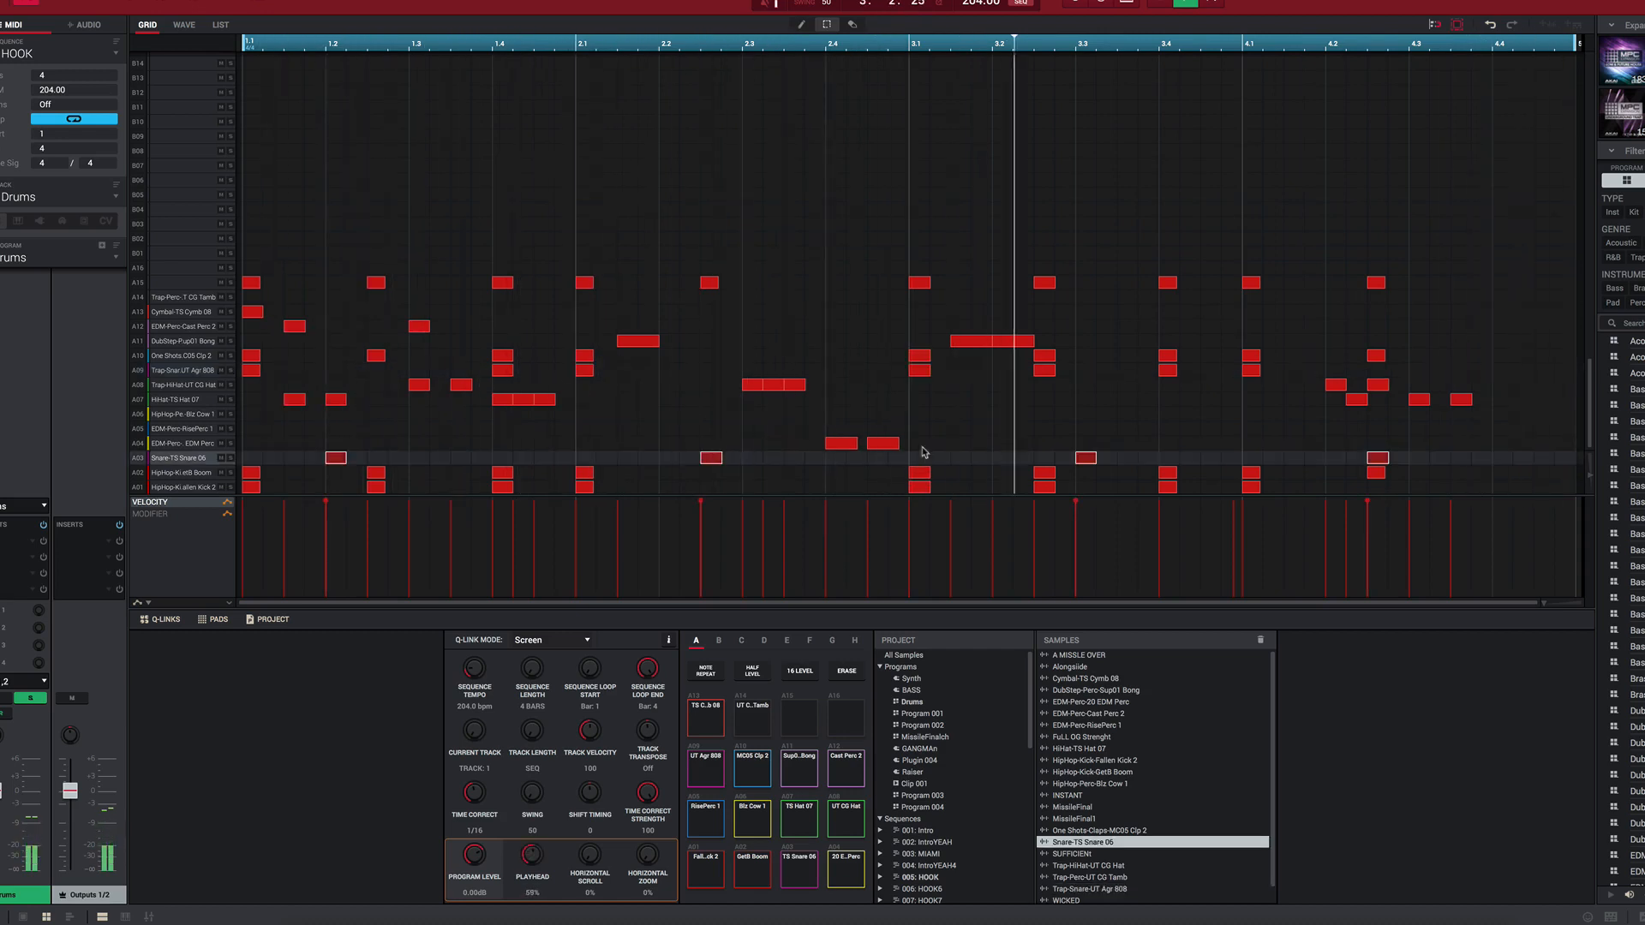
# Step: Add Snare-TS Snare 06 notes halfway between 2.3 and 2.4 and at 2.4, and copy both to the HipHop-Kick-Fallen Kick 2 row
pyautogui.doubleClick(794, 461)
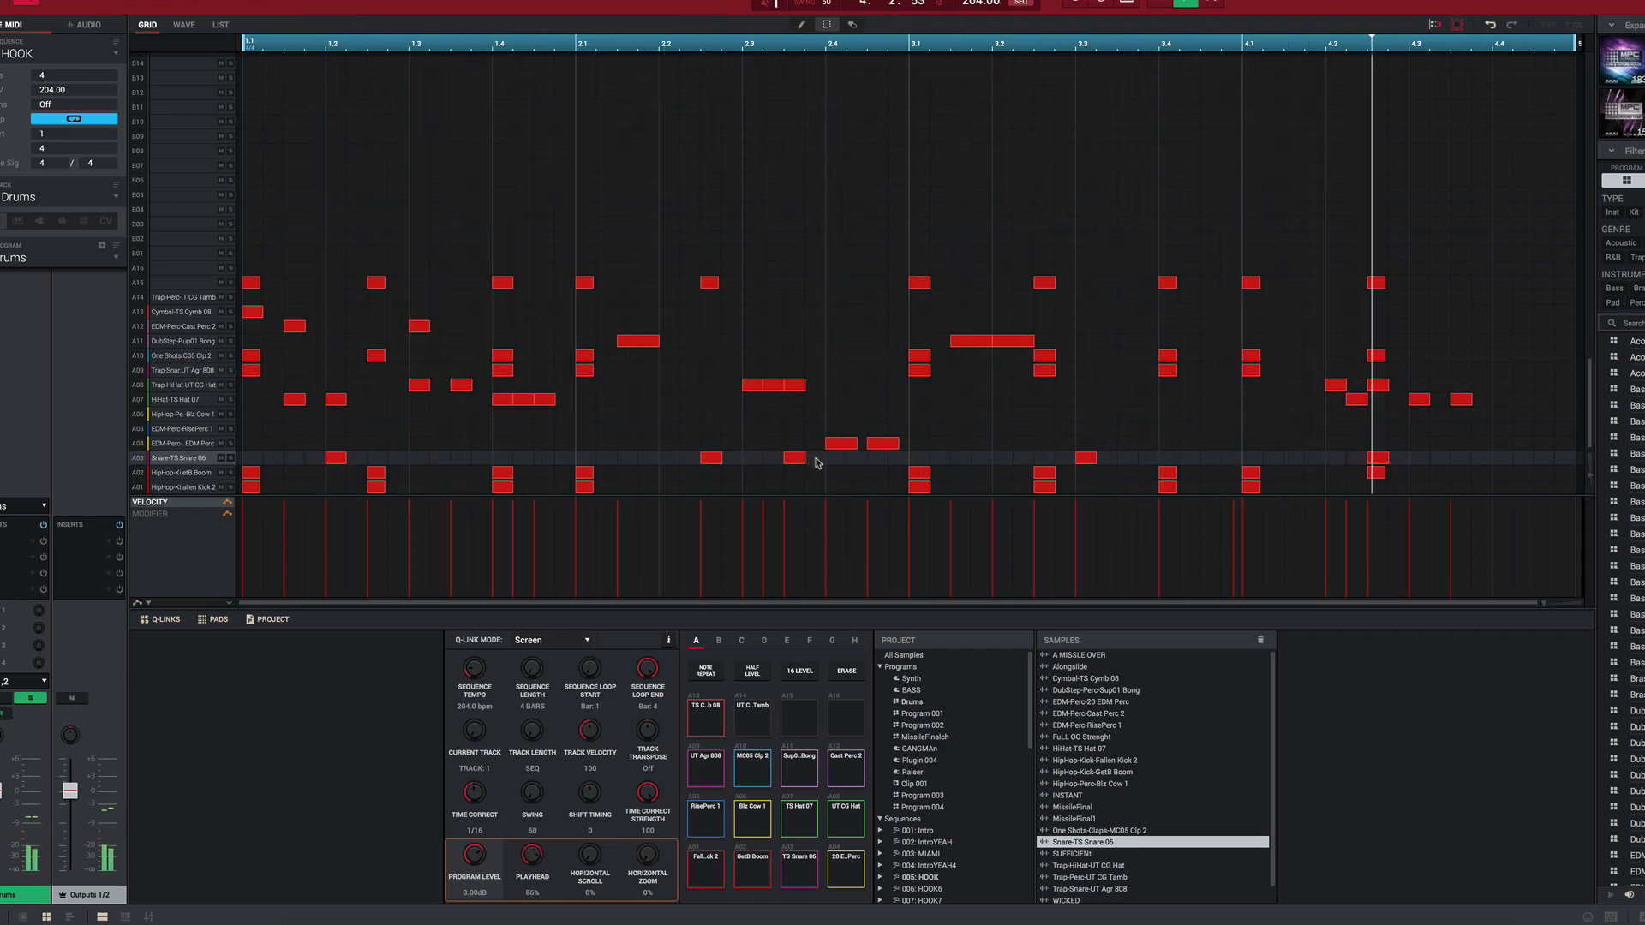
pyautogui.doubleClick(835, 460)
pyautogui.moveTo(777, 454); pyautogui.dragTo(860, 472)
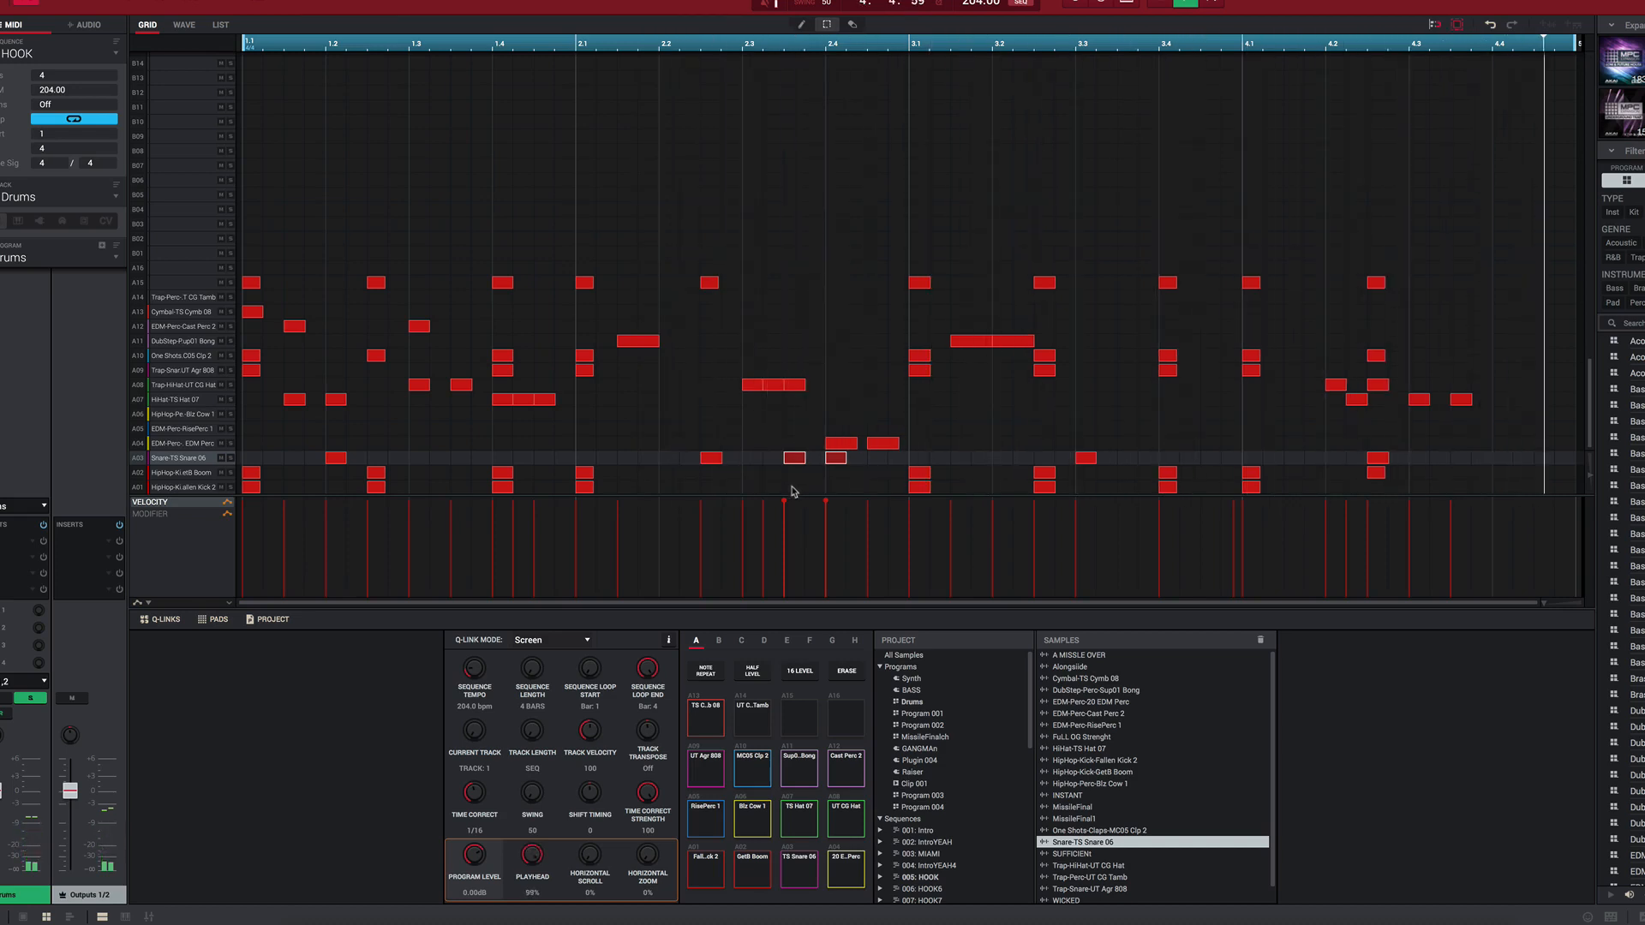
pyautogui.moveTo(795, 461); pyautogui.dragTo(795, 490)
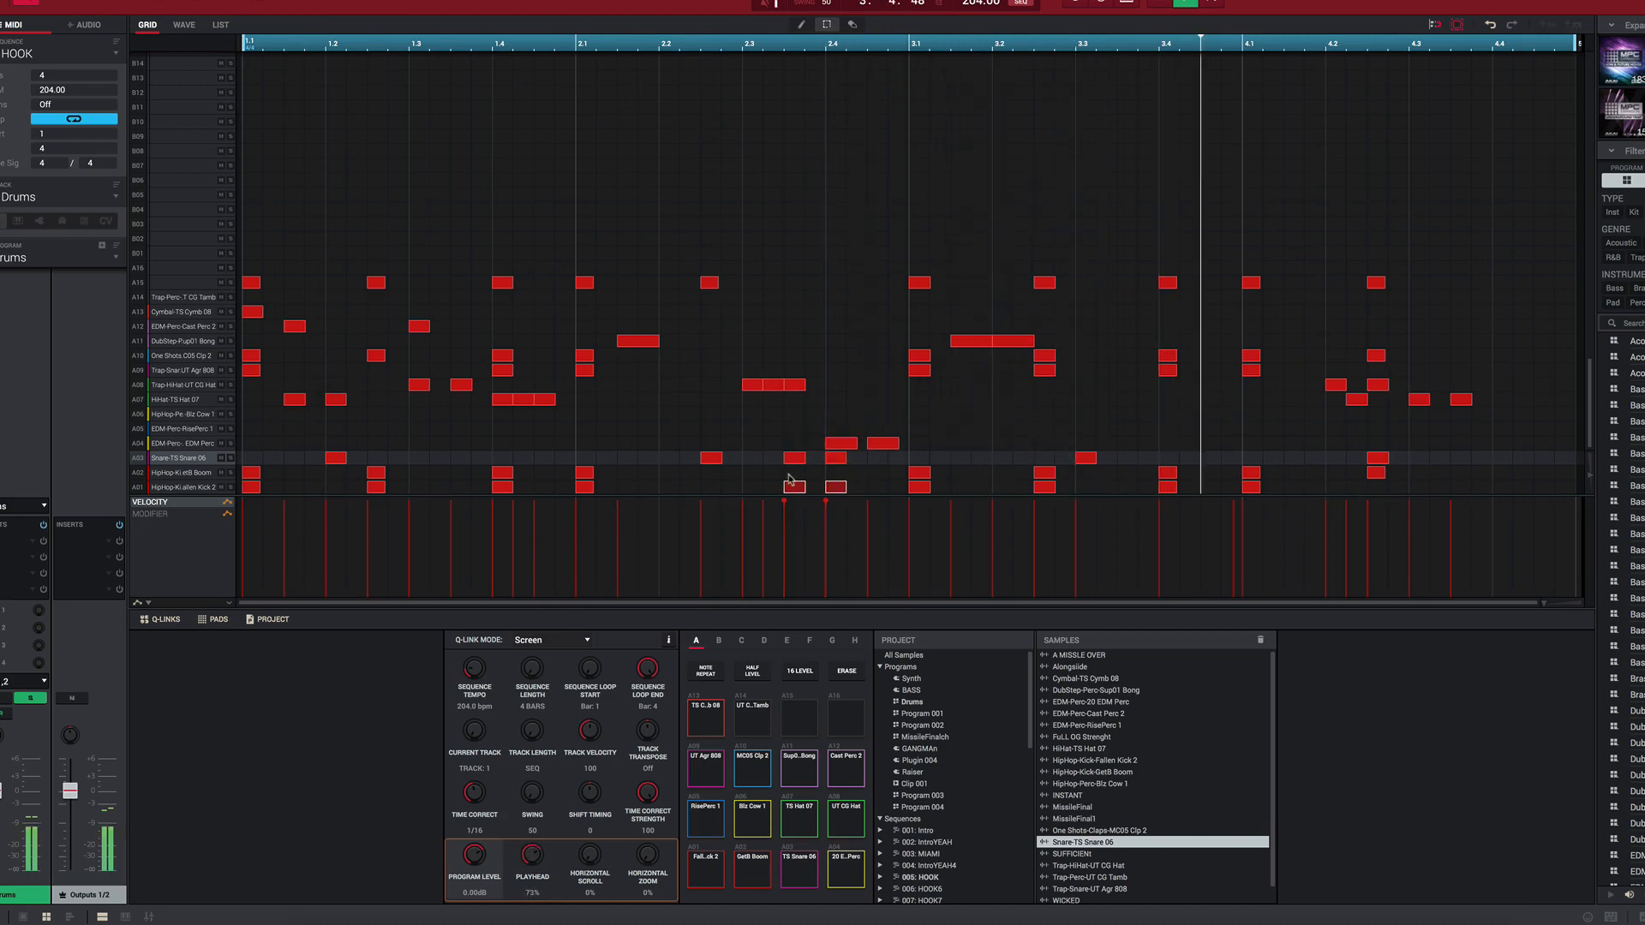
# Step: Lower the velocity of the two added HipHop-Kick-Fallen Kick 2 notes around 2.4
pyautogui.click(766, 438)
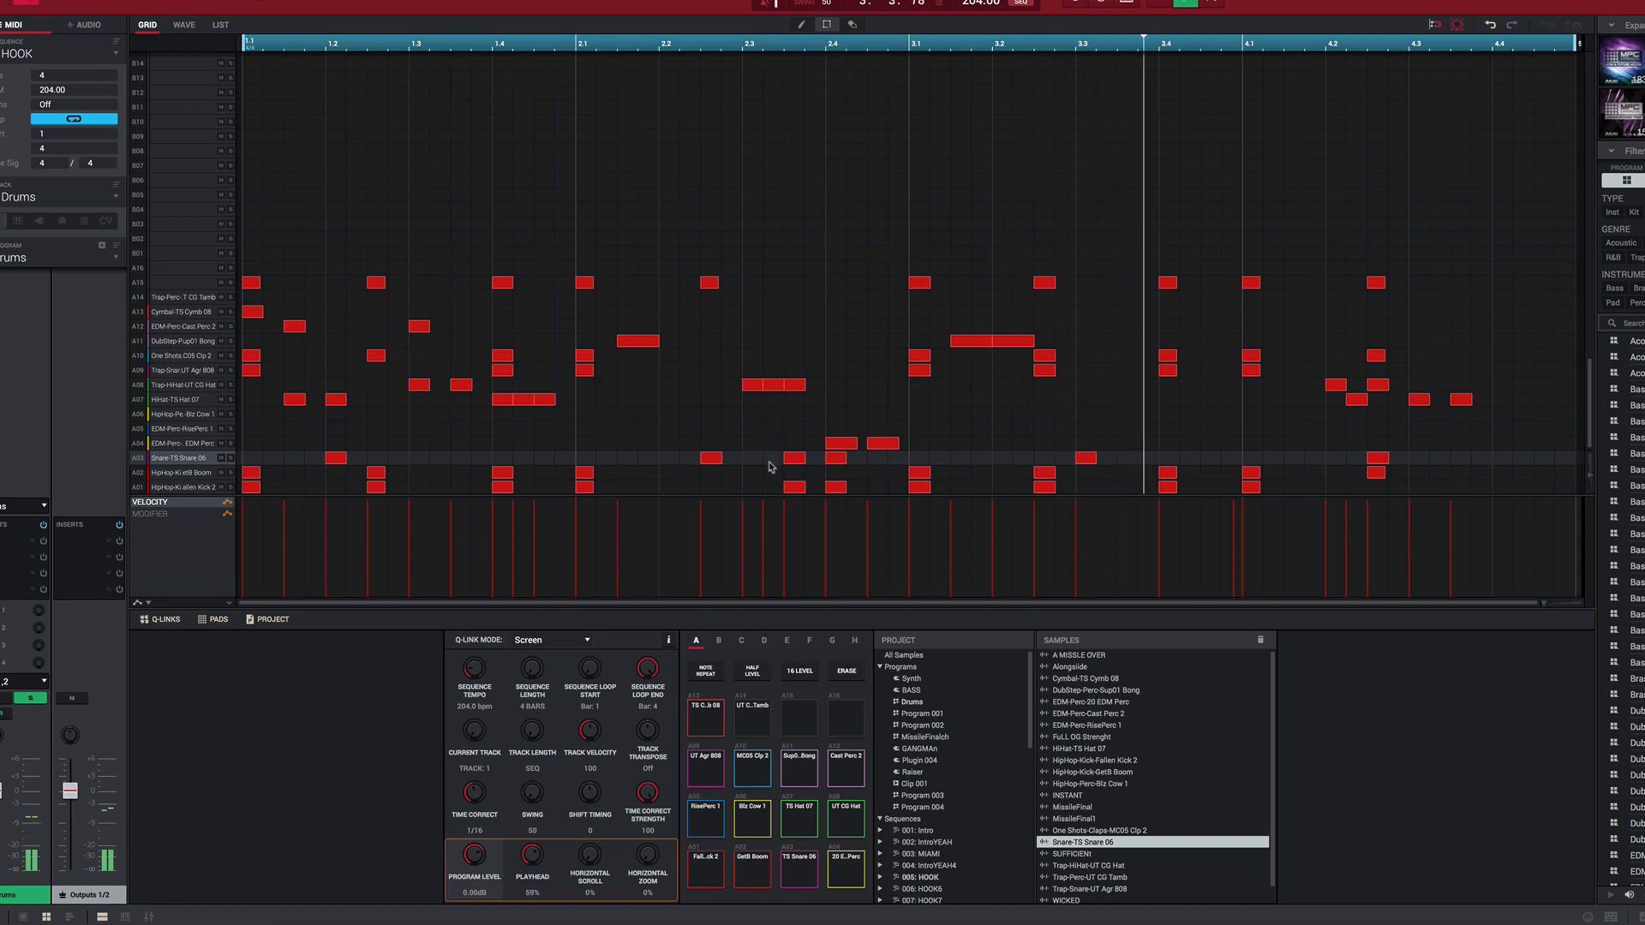
pyautogui.click(794, 487)
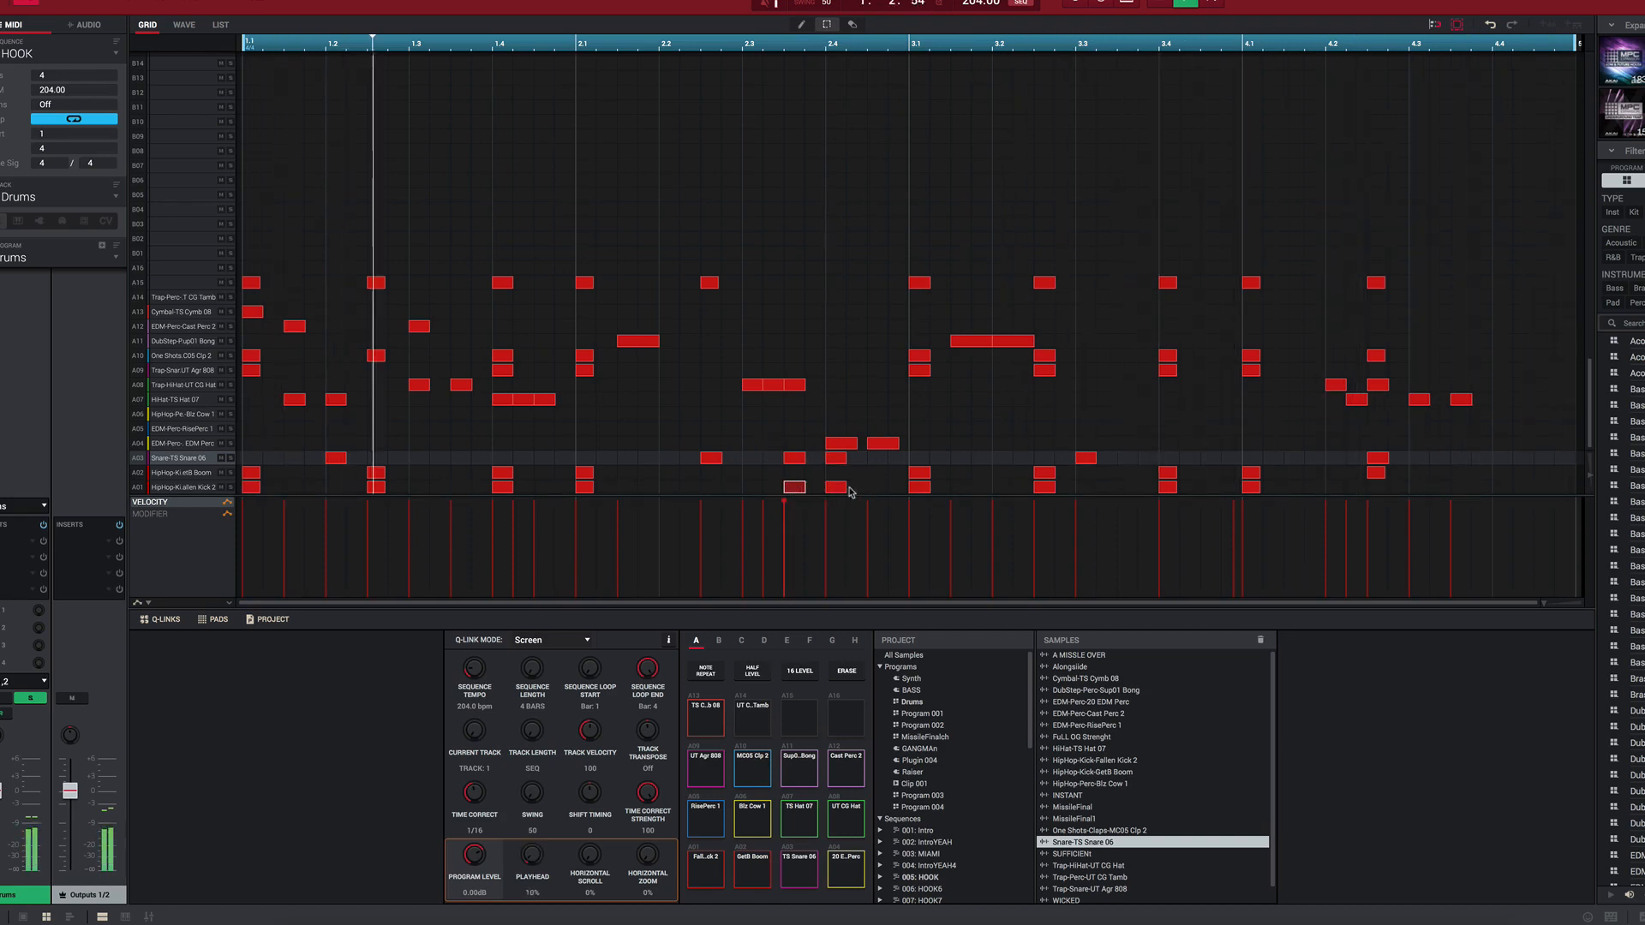
pyautogui.moveTo(827, 501); pyautogui.dragTo(826, 531)
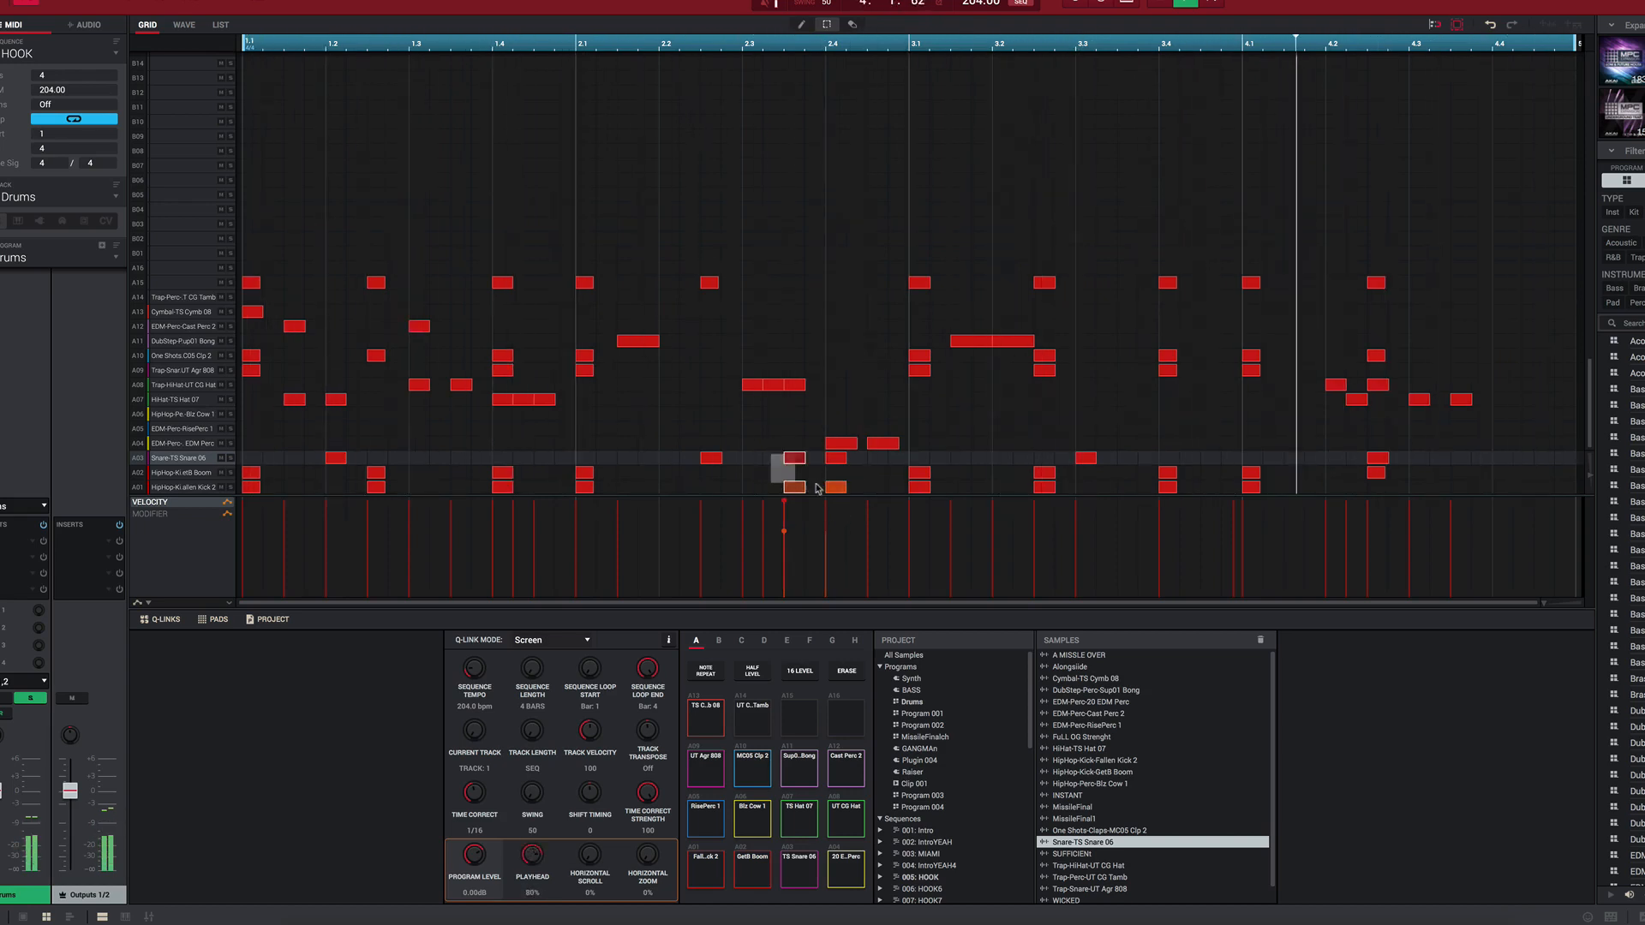
# Step: Delete the added snare and kick notes around 2.4 and turn off the Drums track's solo
pyautogui.moveTo(771, 452); pyautogui.dragTo(854, 489)
pyautogui.press('Delete')
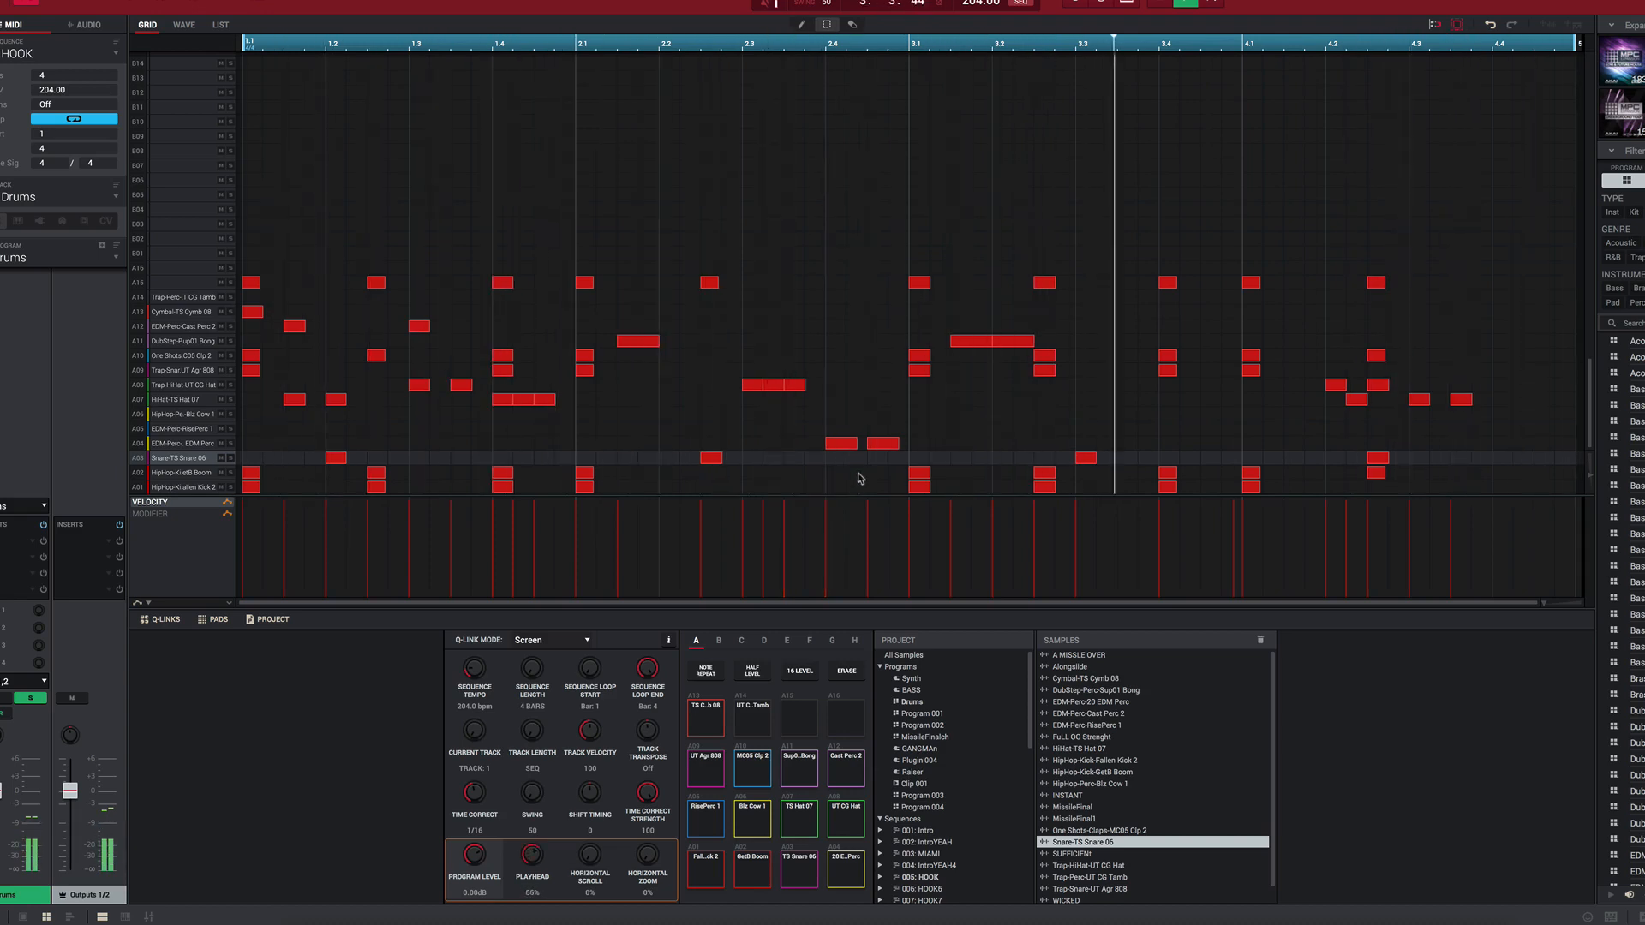
pyautogui.click(36, 703)
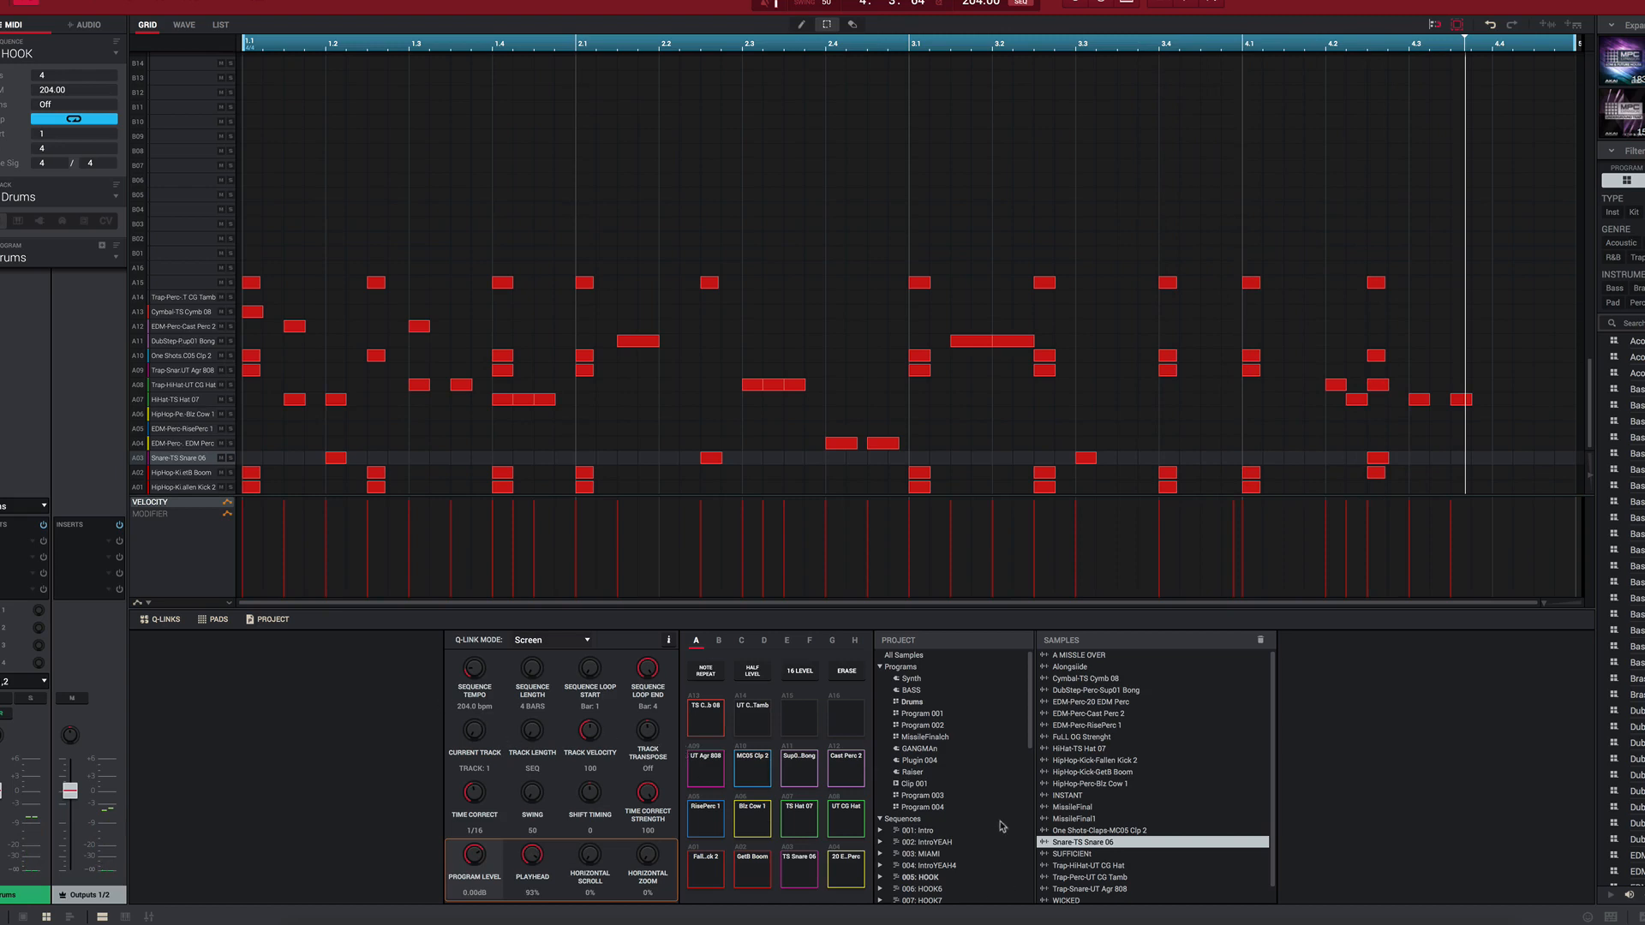
# Step: Play through the HOOK, HOOK6, HOOK7, HOOK8 and VERSE1 sequences to compare their drum pattern variations
pyautogui.scroll(-3, 994, 828)
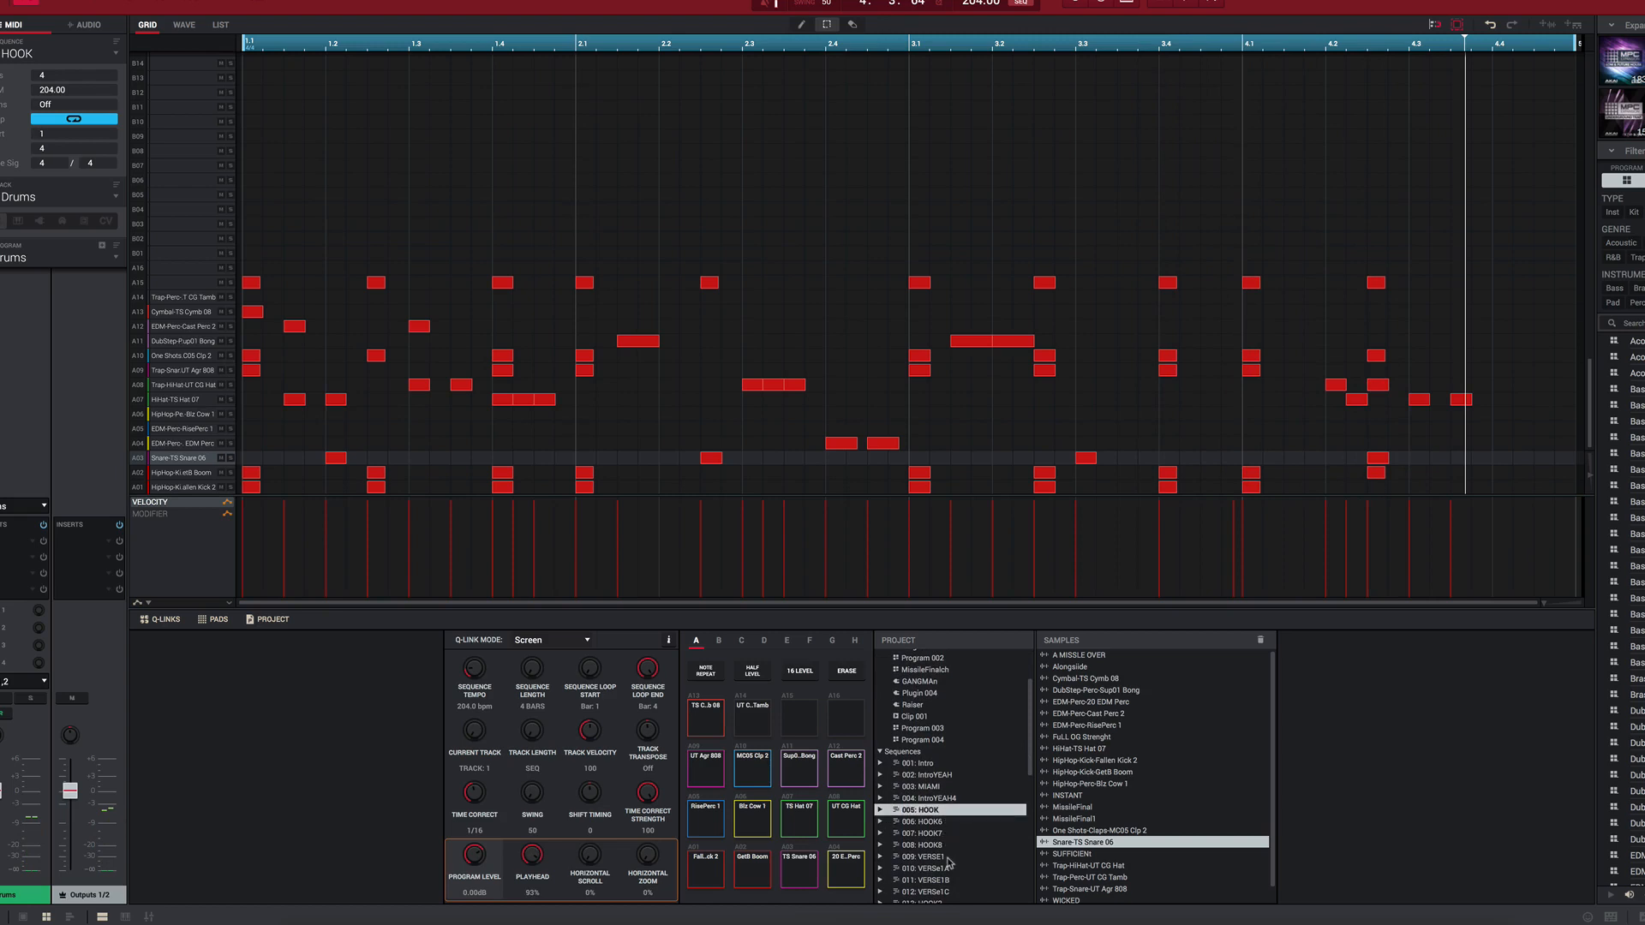
pyautogui.click(946, 857)
pyautogui.click(949, 811)
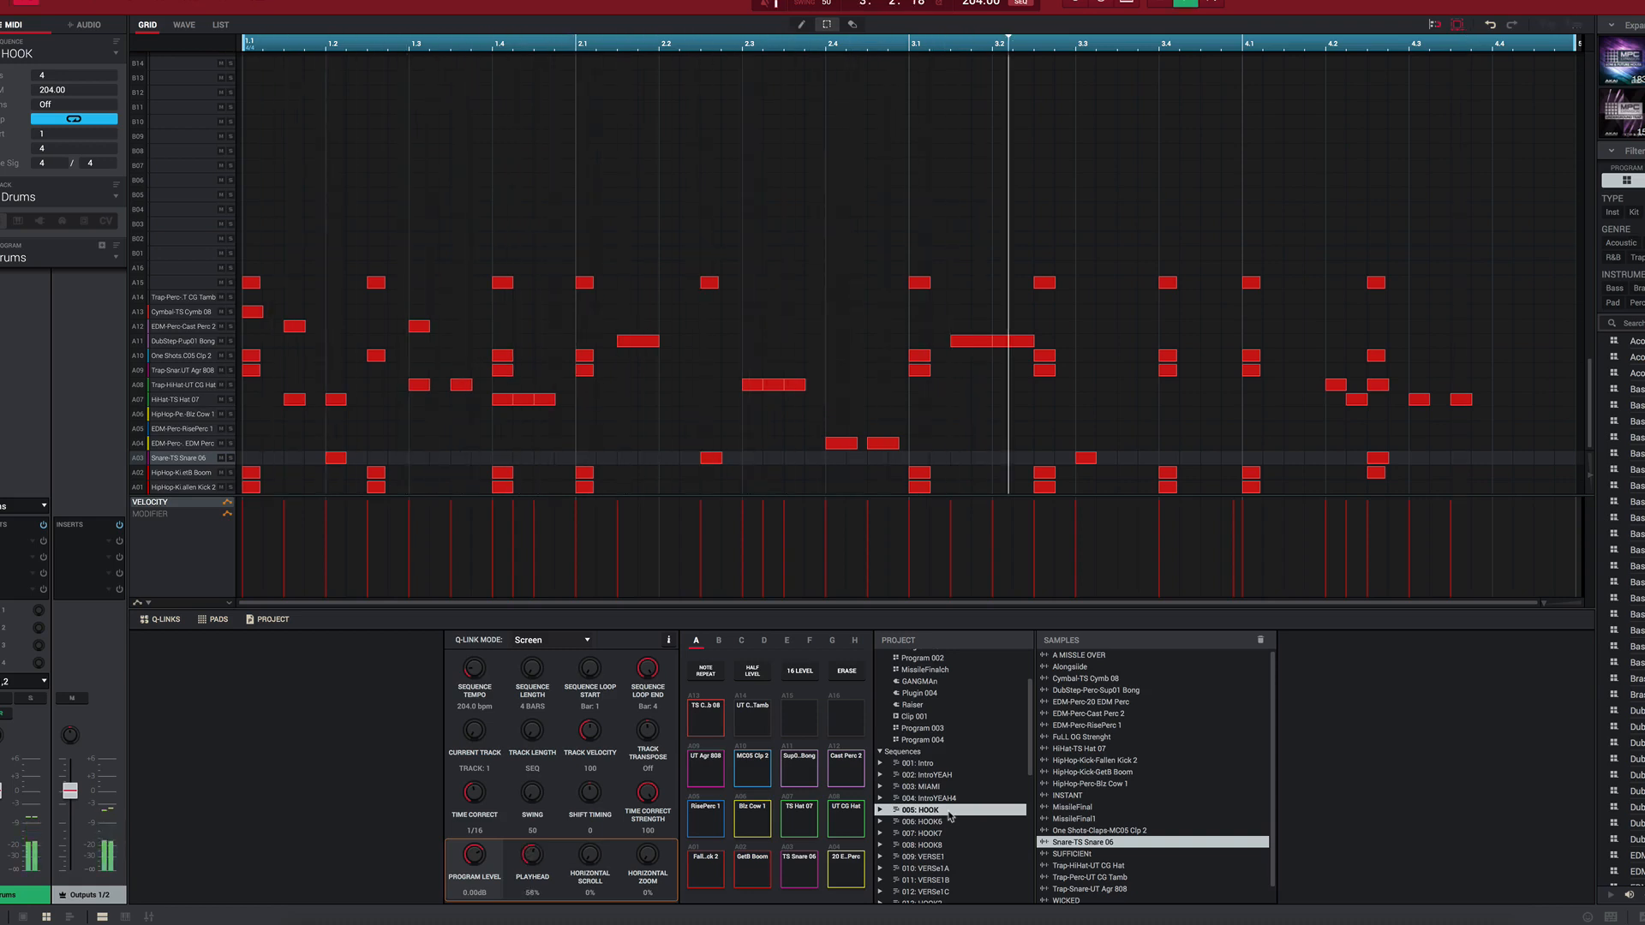
pyautogui.press('Down')
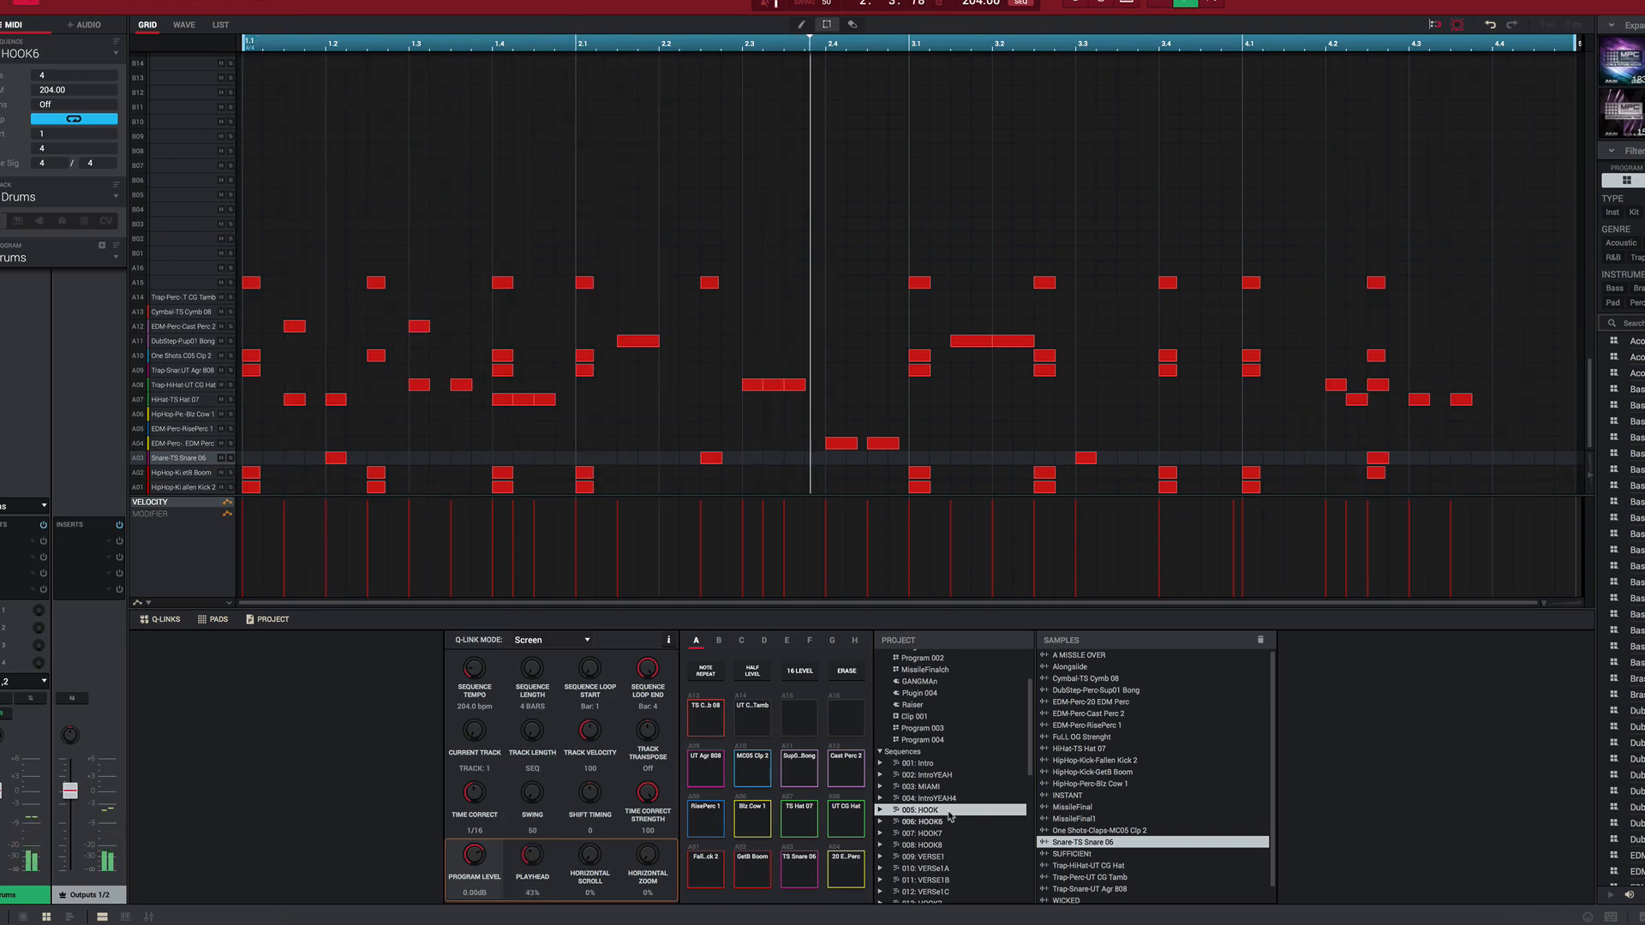
pyautogui.press('Down')
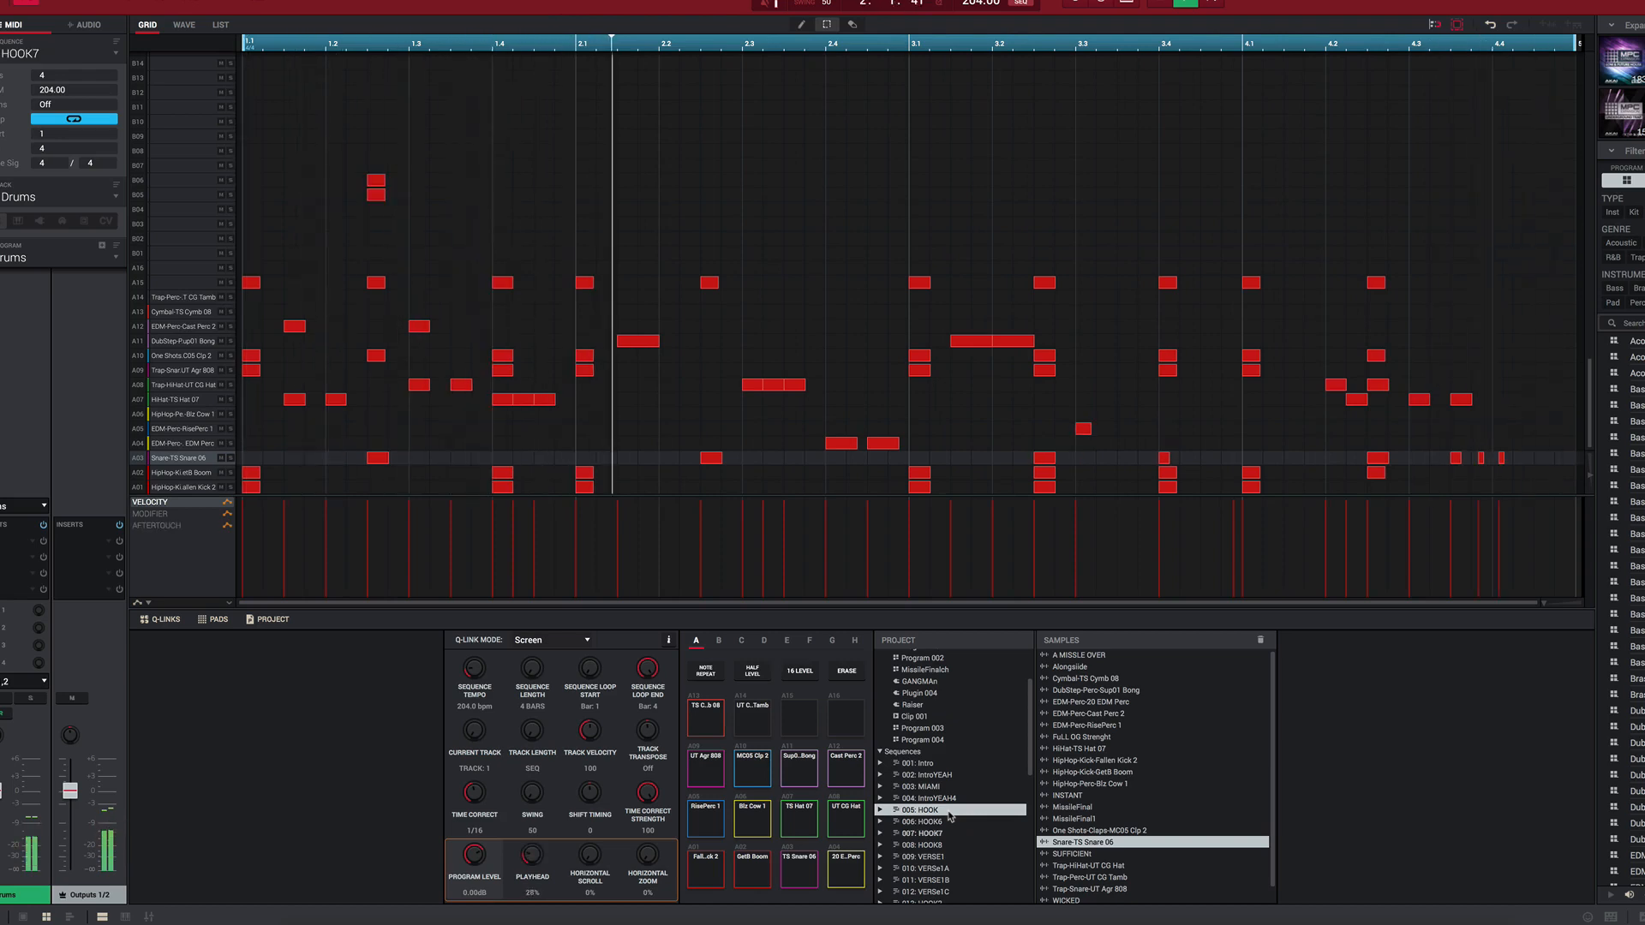
pyautogui.press('Down')
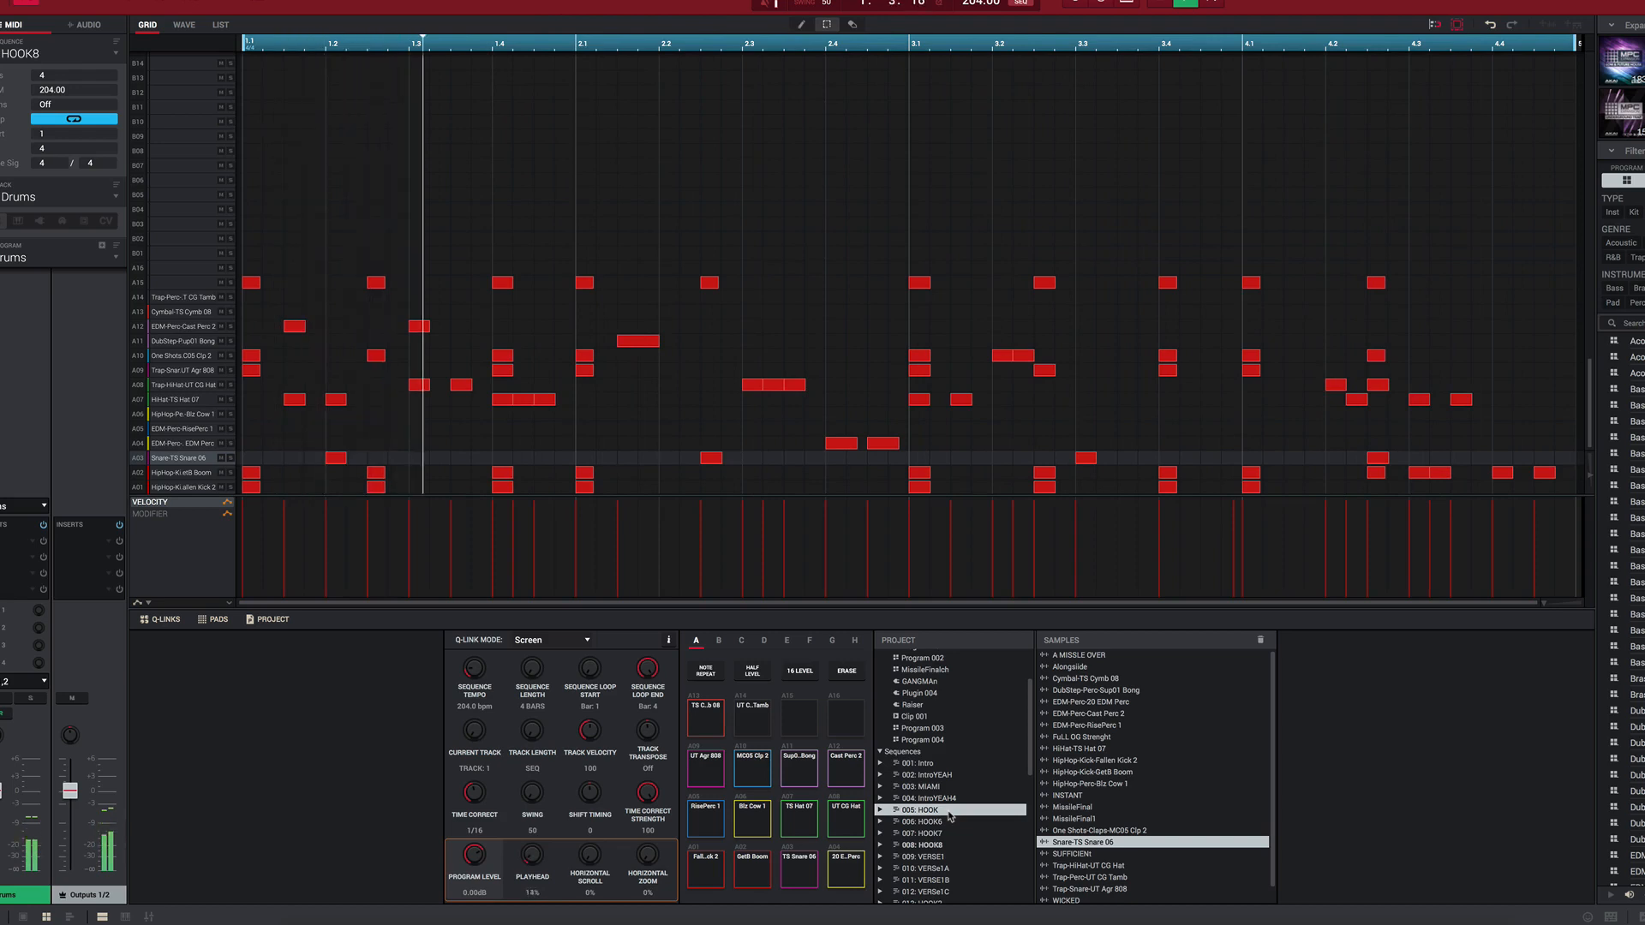
pyautogui.press('Down')
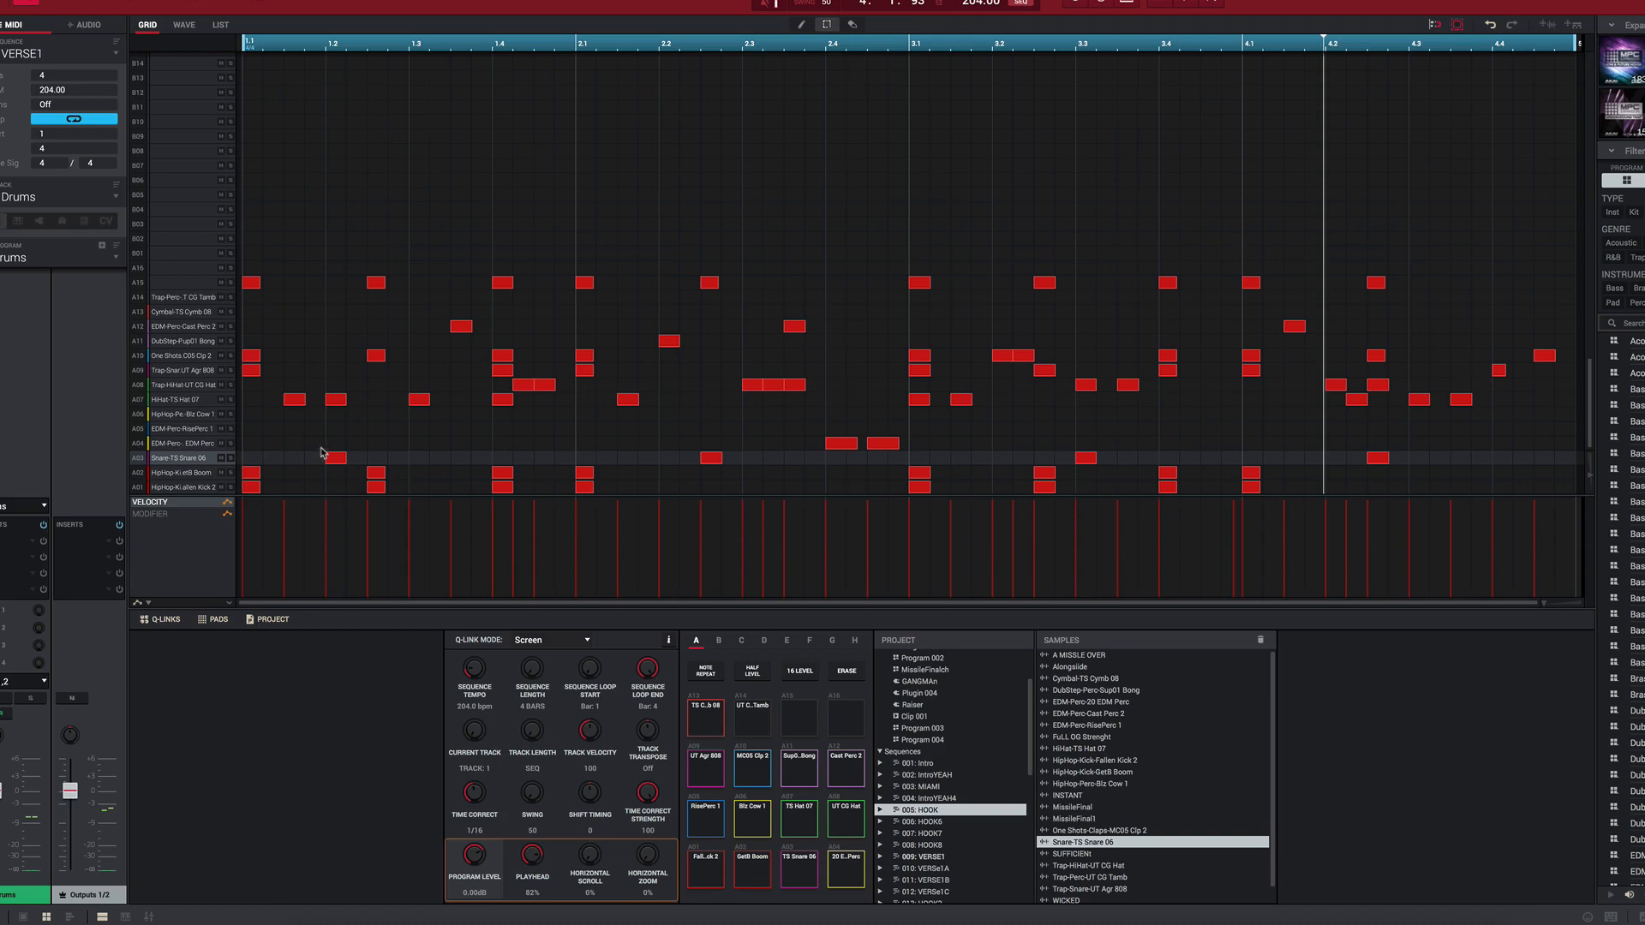
# Step: Return to the HOOK sequence and play its Drums track soloed, then turn the solo off and stop playback
pyautogui.press('Up')
pyautogui.press('Up')
pyautogui.press('Up')
pyautogui.press('Up')
pyautogui.press('Up')
pyautogui.press('Up')
pyautogui.press('Up')
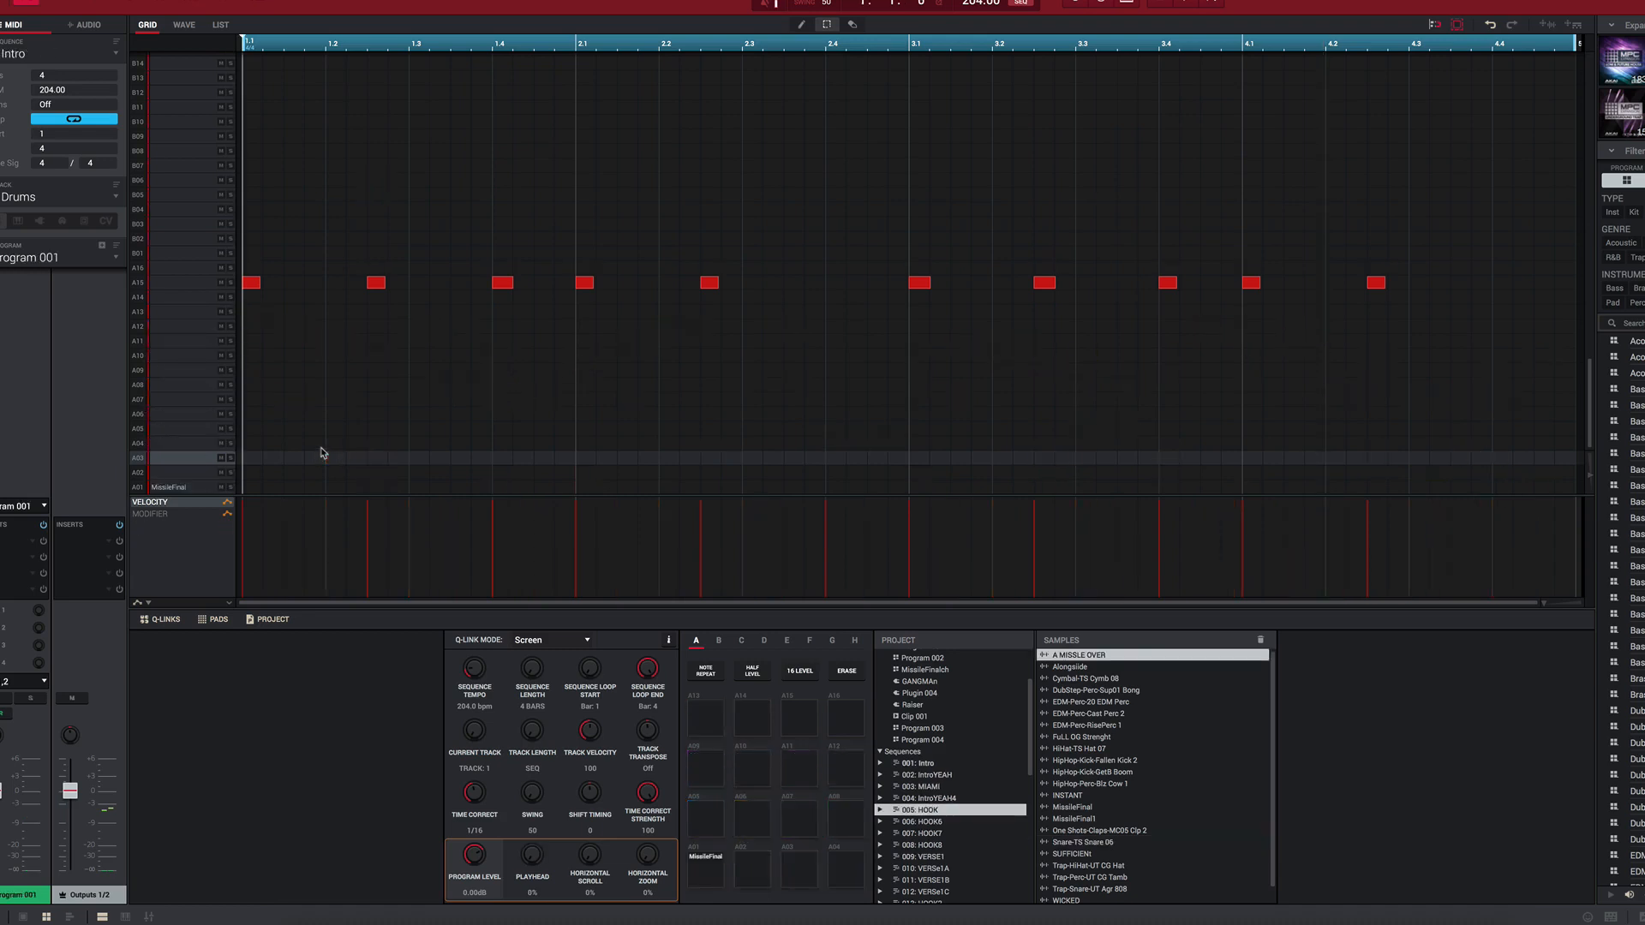
pyautogui.press('Down')
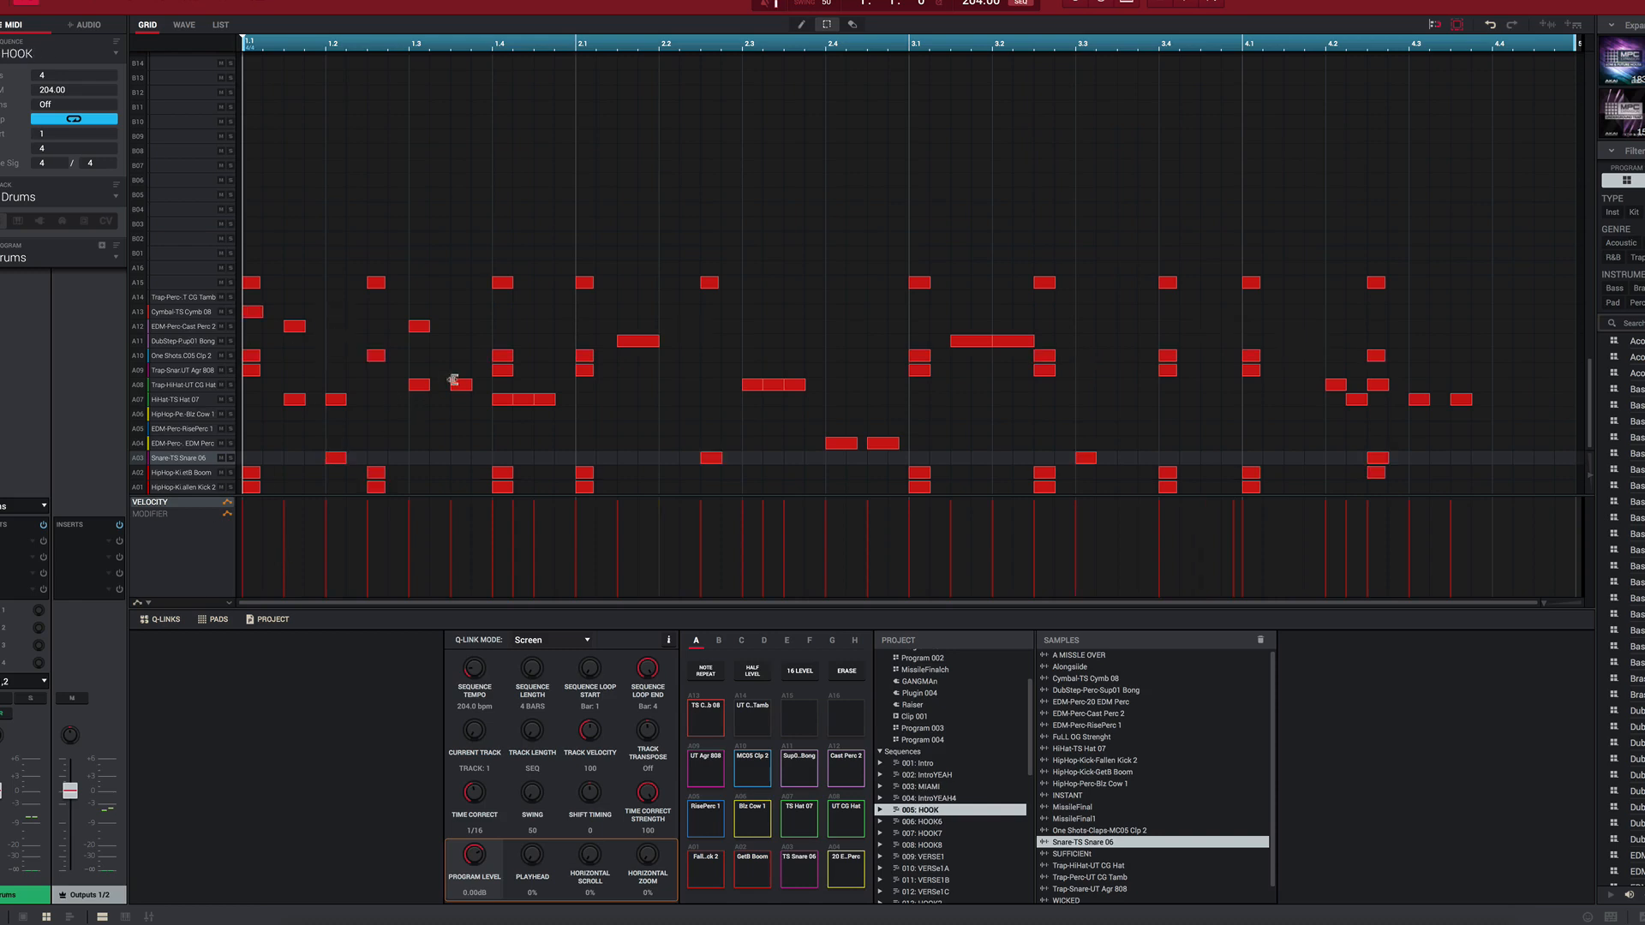
pyautogui.press('space')
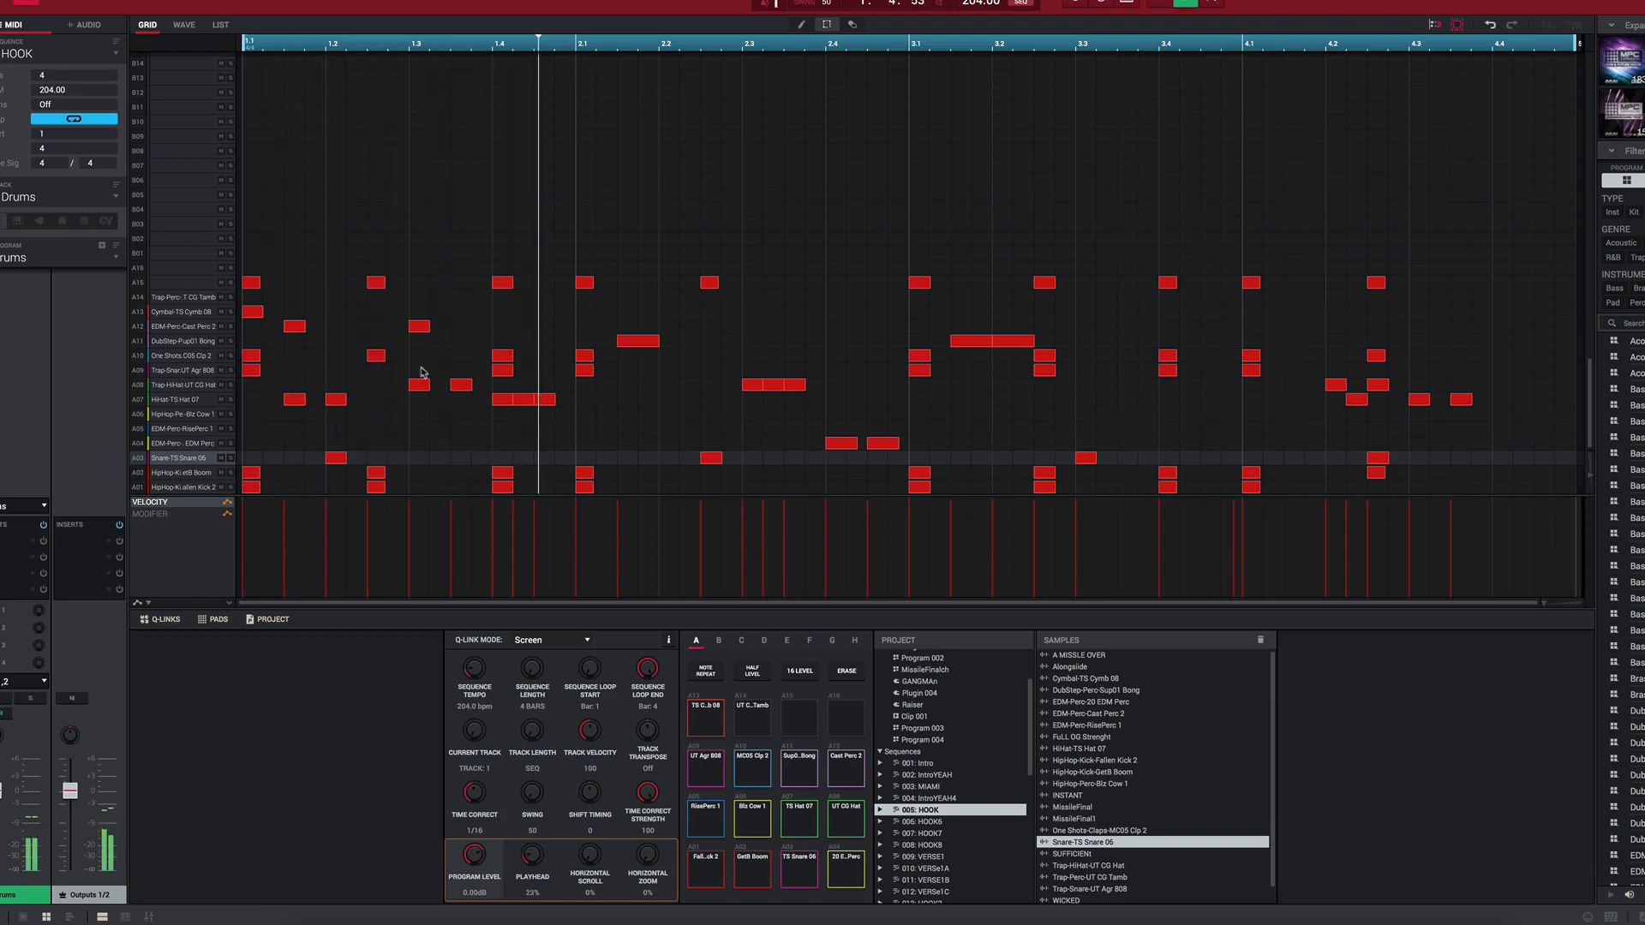
pyautogui.click(31, 699)
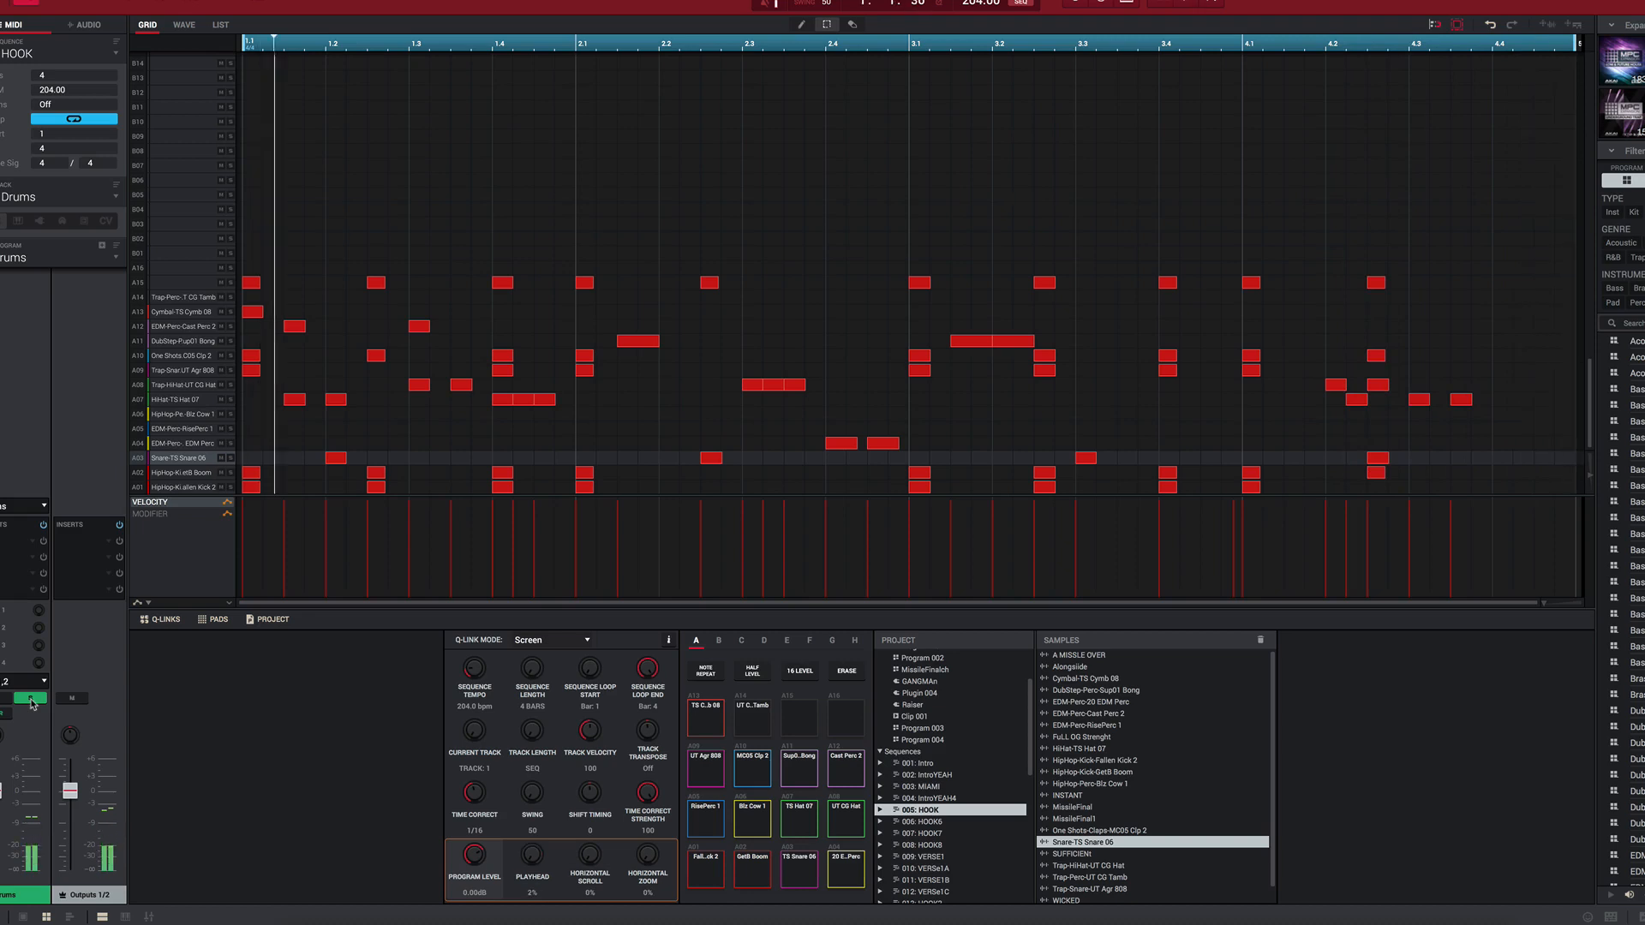
pyautogui.click(31, 700)
pyautogui.press('space')
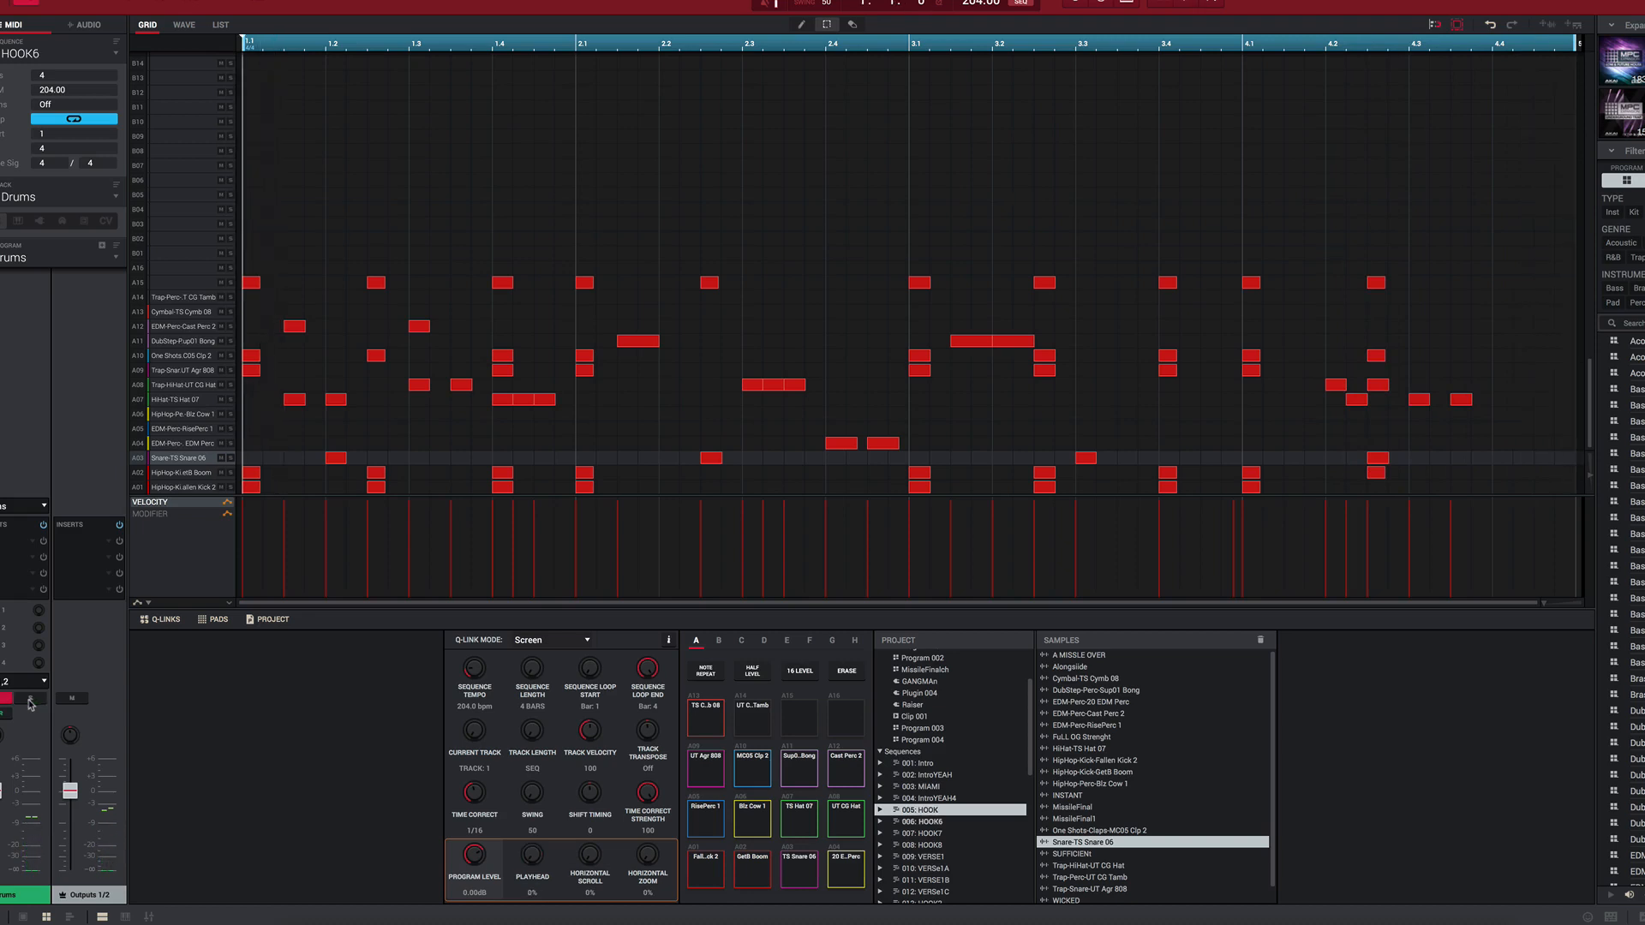
# Step: Play HOOK6, HOOK7 and HOOK8 with the Drums track soloed to compare their drum patterns
pyautogui.press('space')
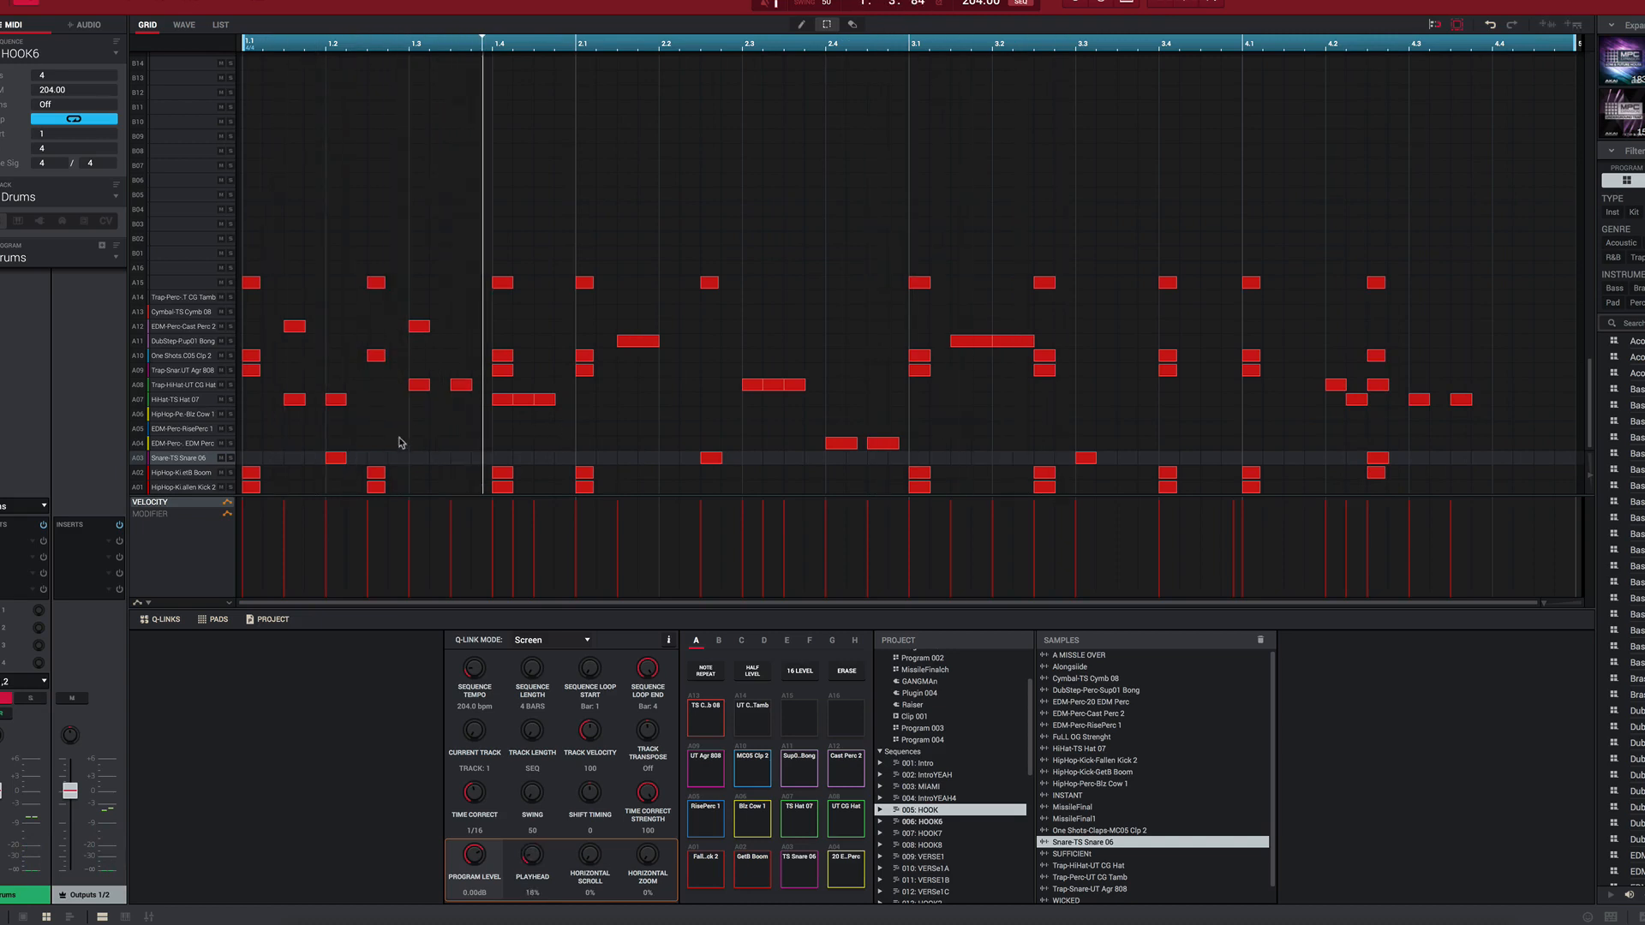
pyautogui.click(34, 699)
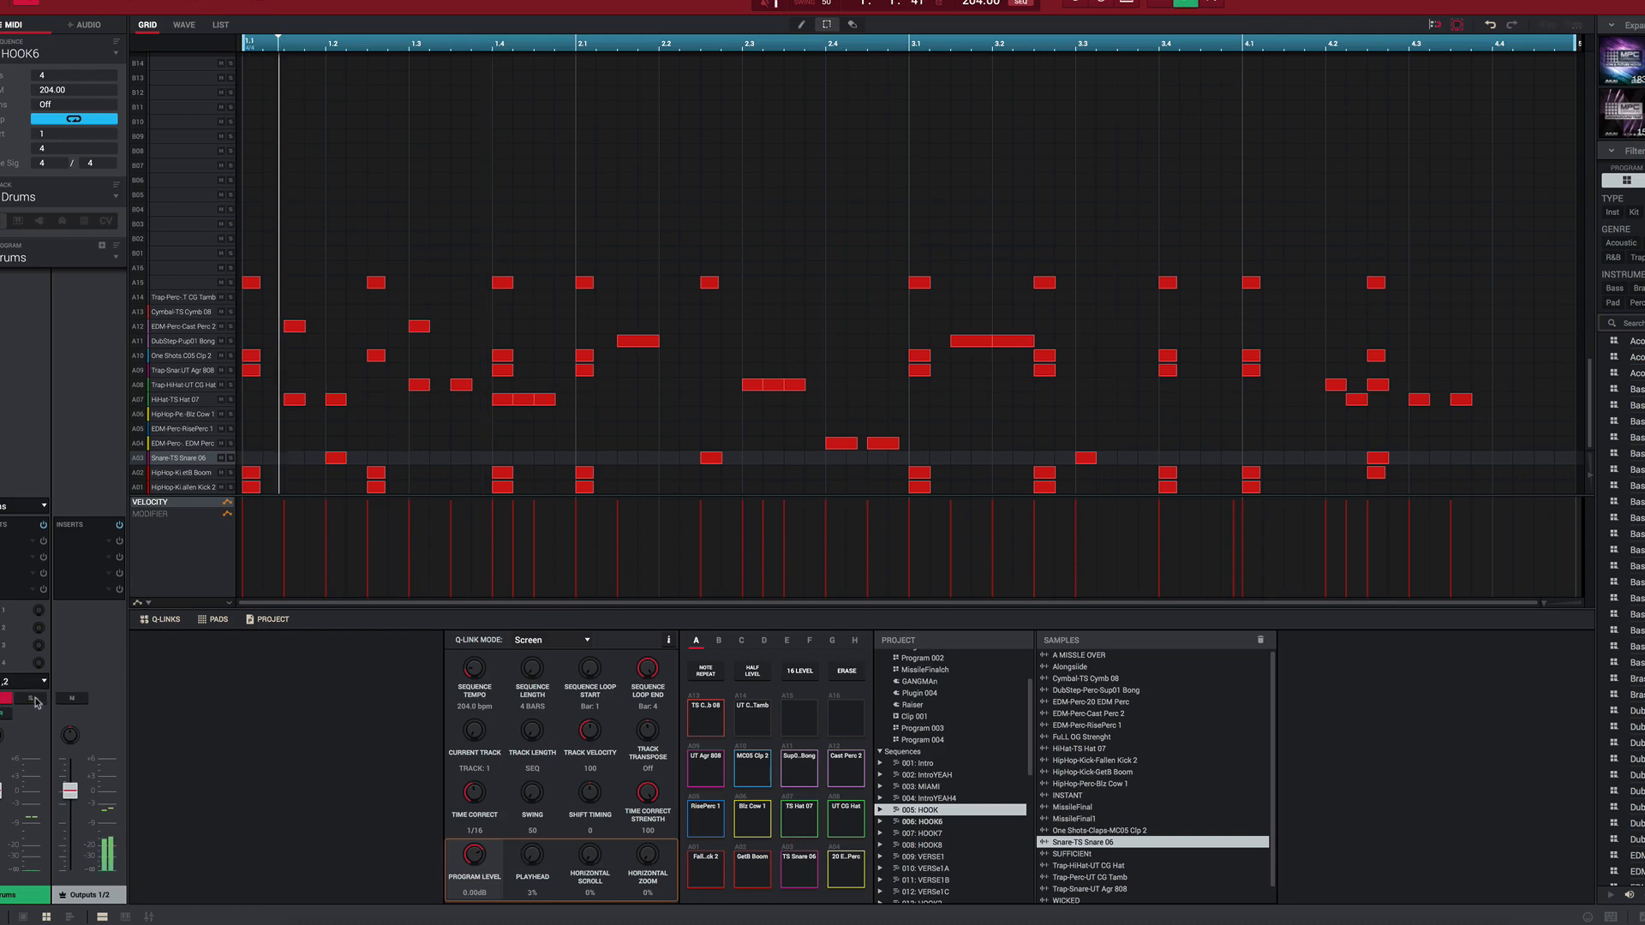
pyautogui.click(30, 699)
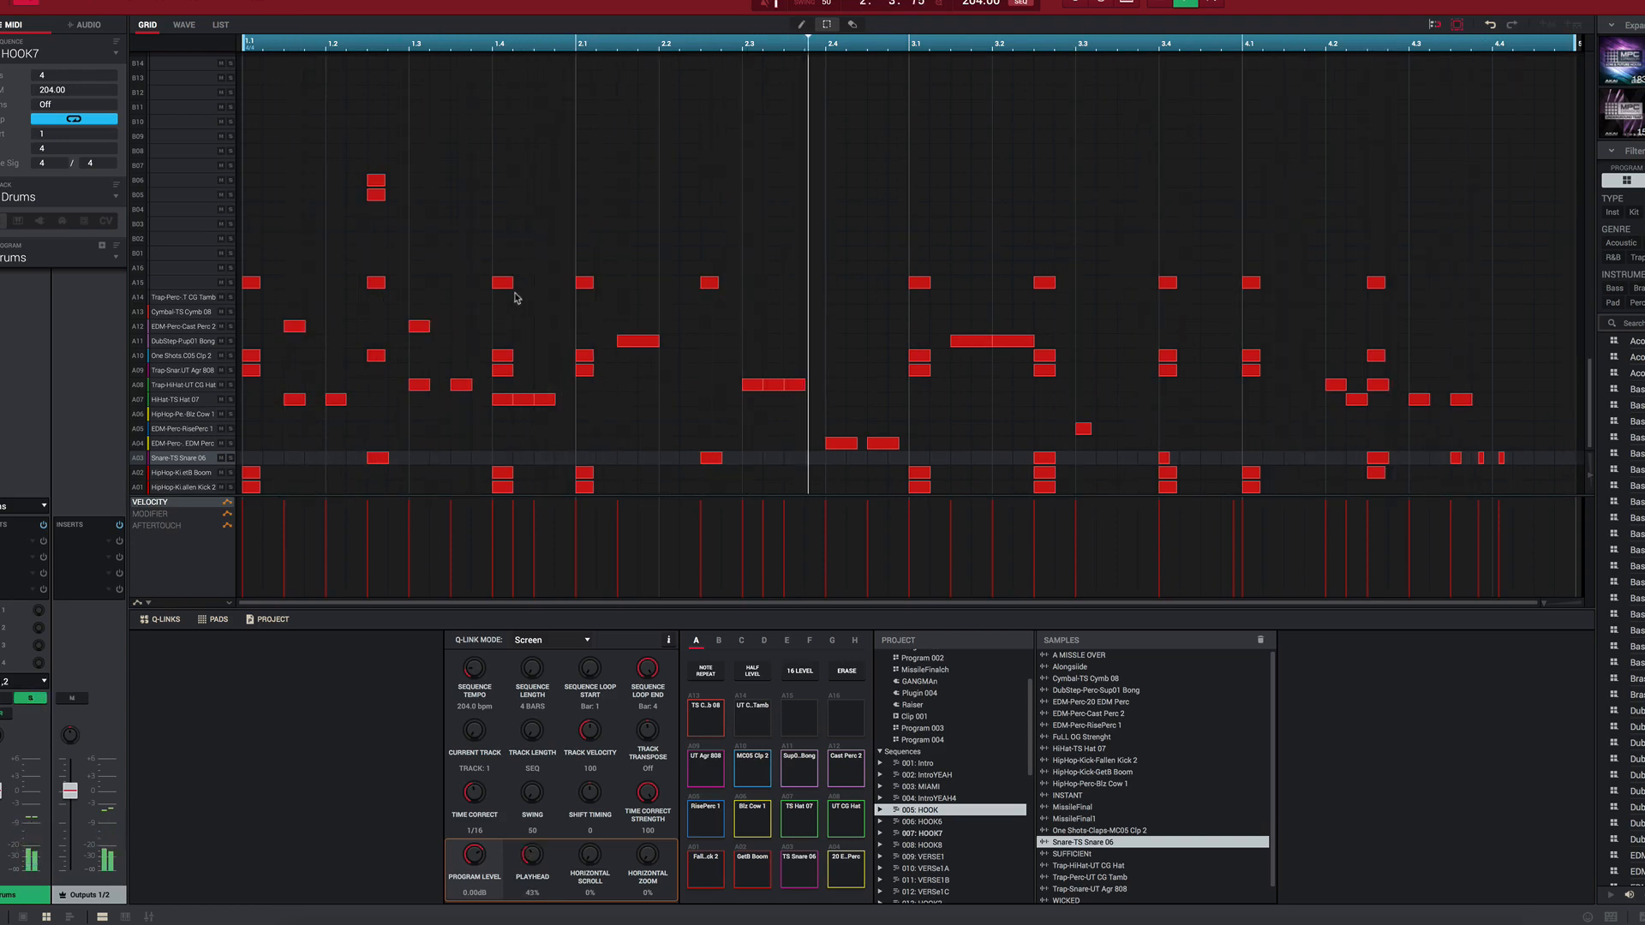
pyautogui.press('pagedown')
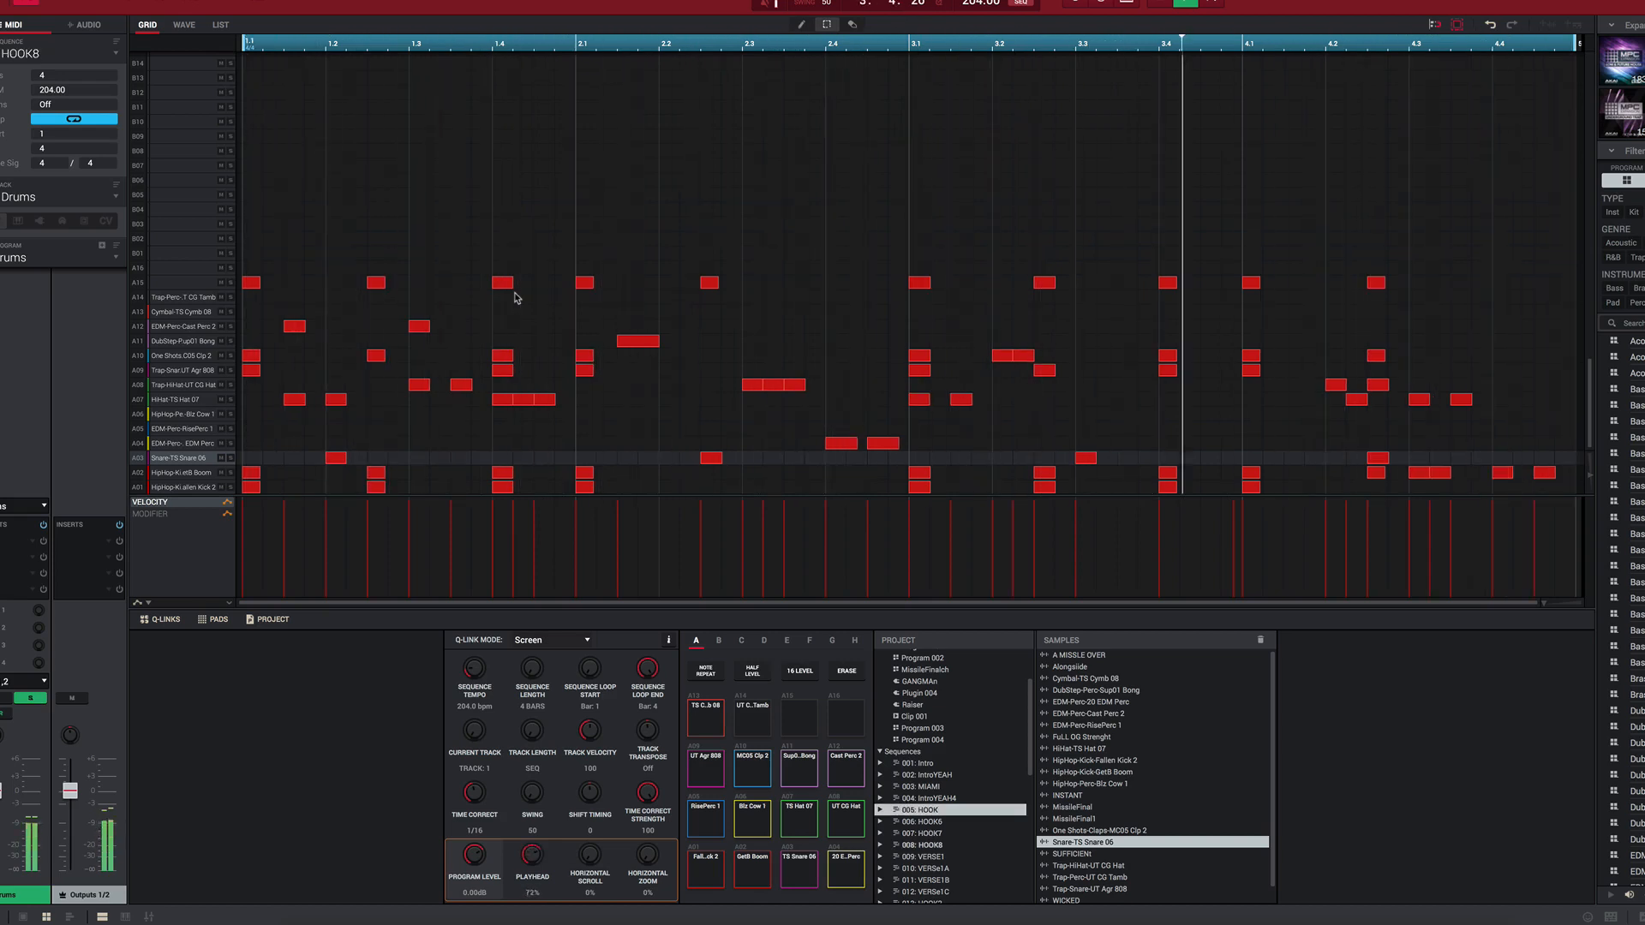
pyautogui.press('pagedown')
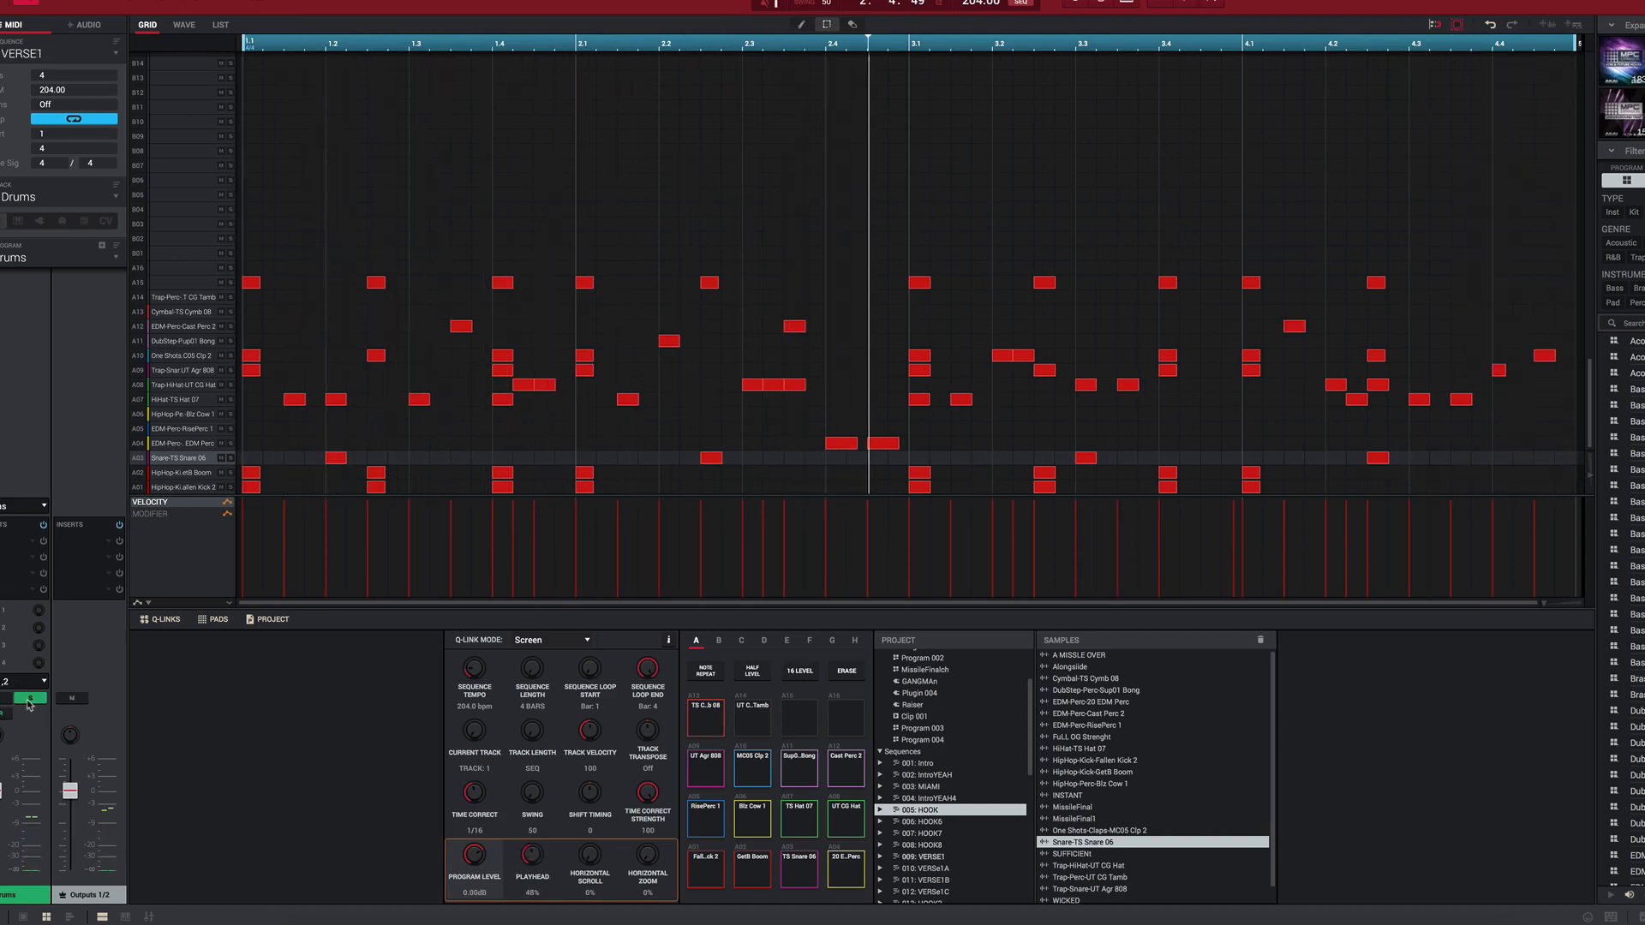
# Step: Play the soloed Drums track from VERSE1 through the verse variations to HOOK2B
pyautogui.press('space')
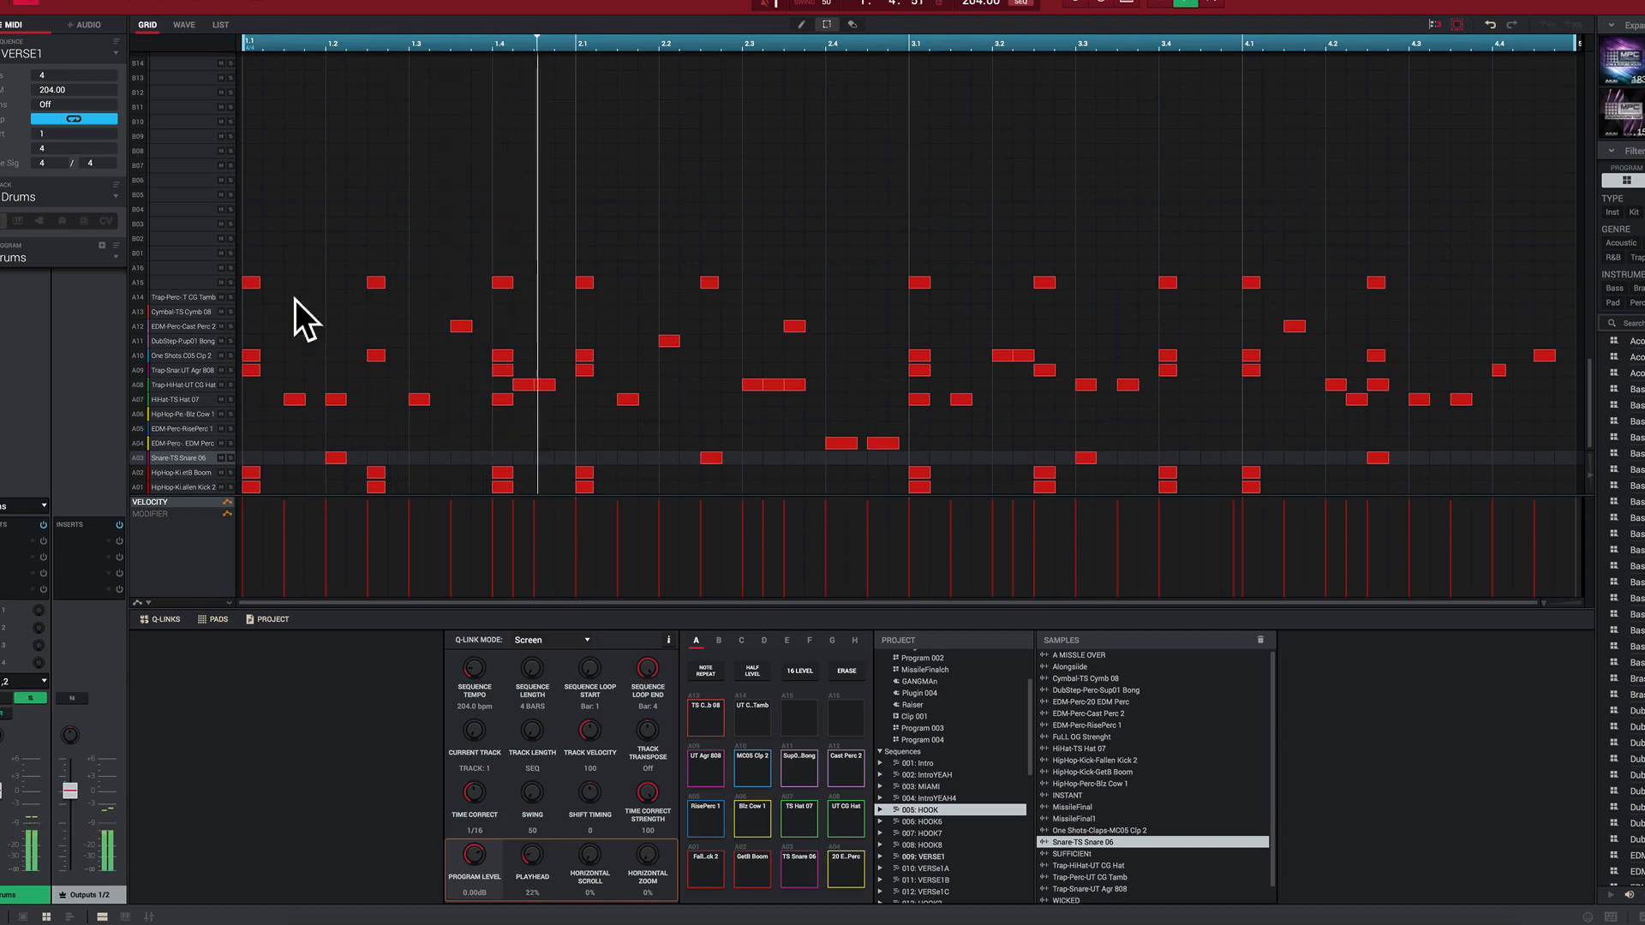
pyautogui.press('Down')
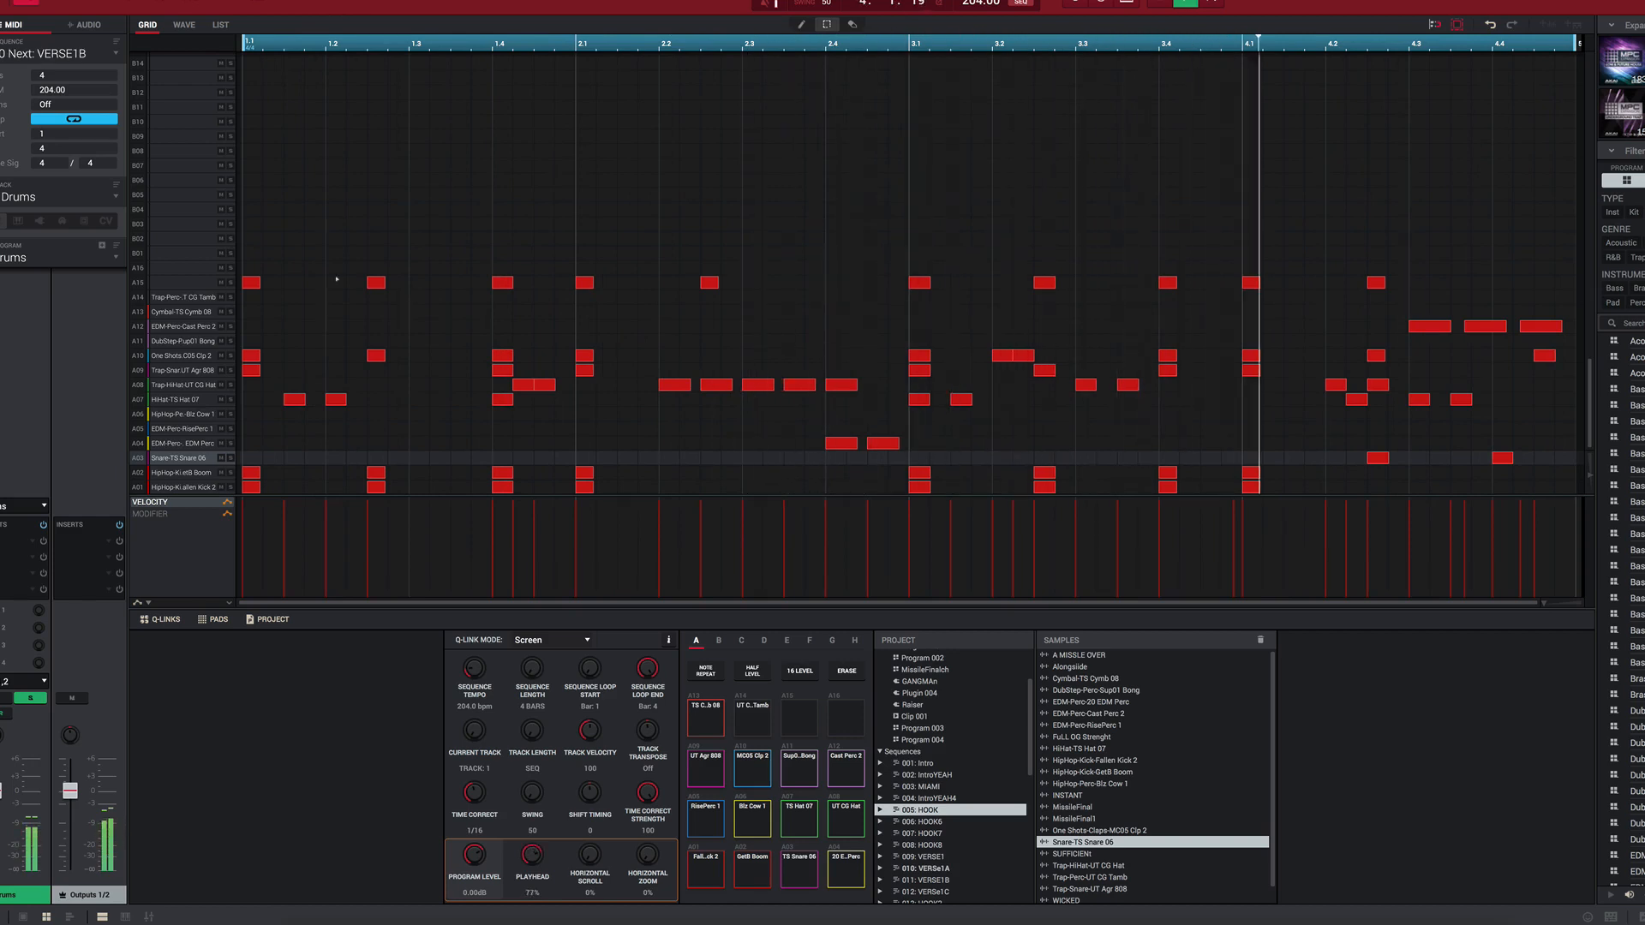
pyautogui.scroll(-1, 94, 54)
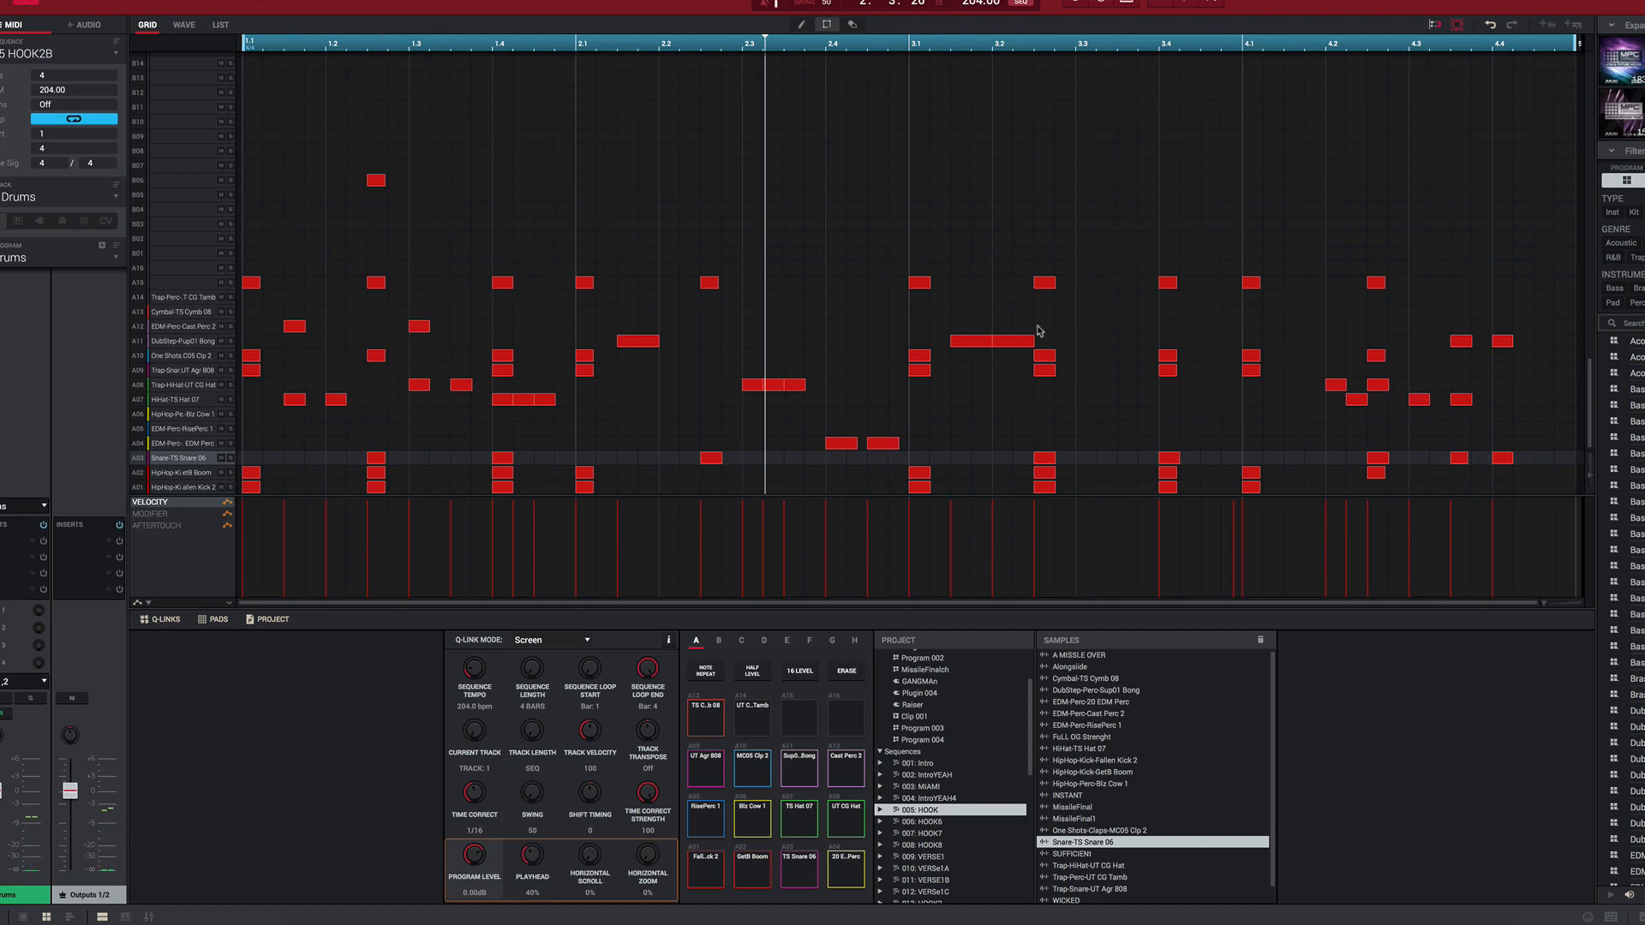
# Step: Open Track 04 with the bass program in HOOK2B, examine its notes and play it soloed
pyautogui.press('Down')
pyautogui.press('Down')
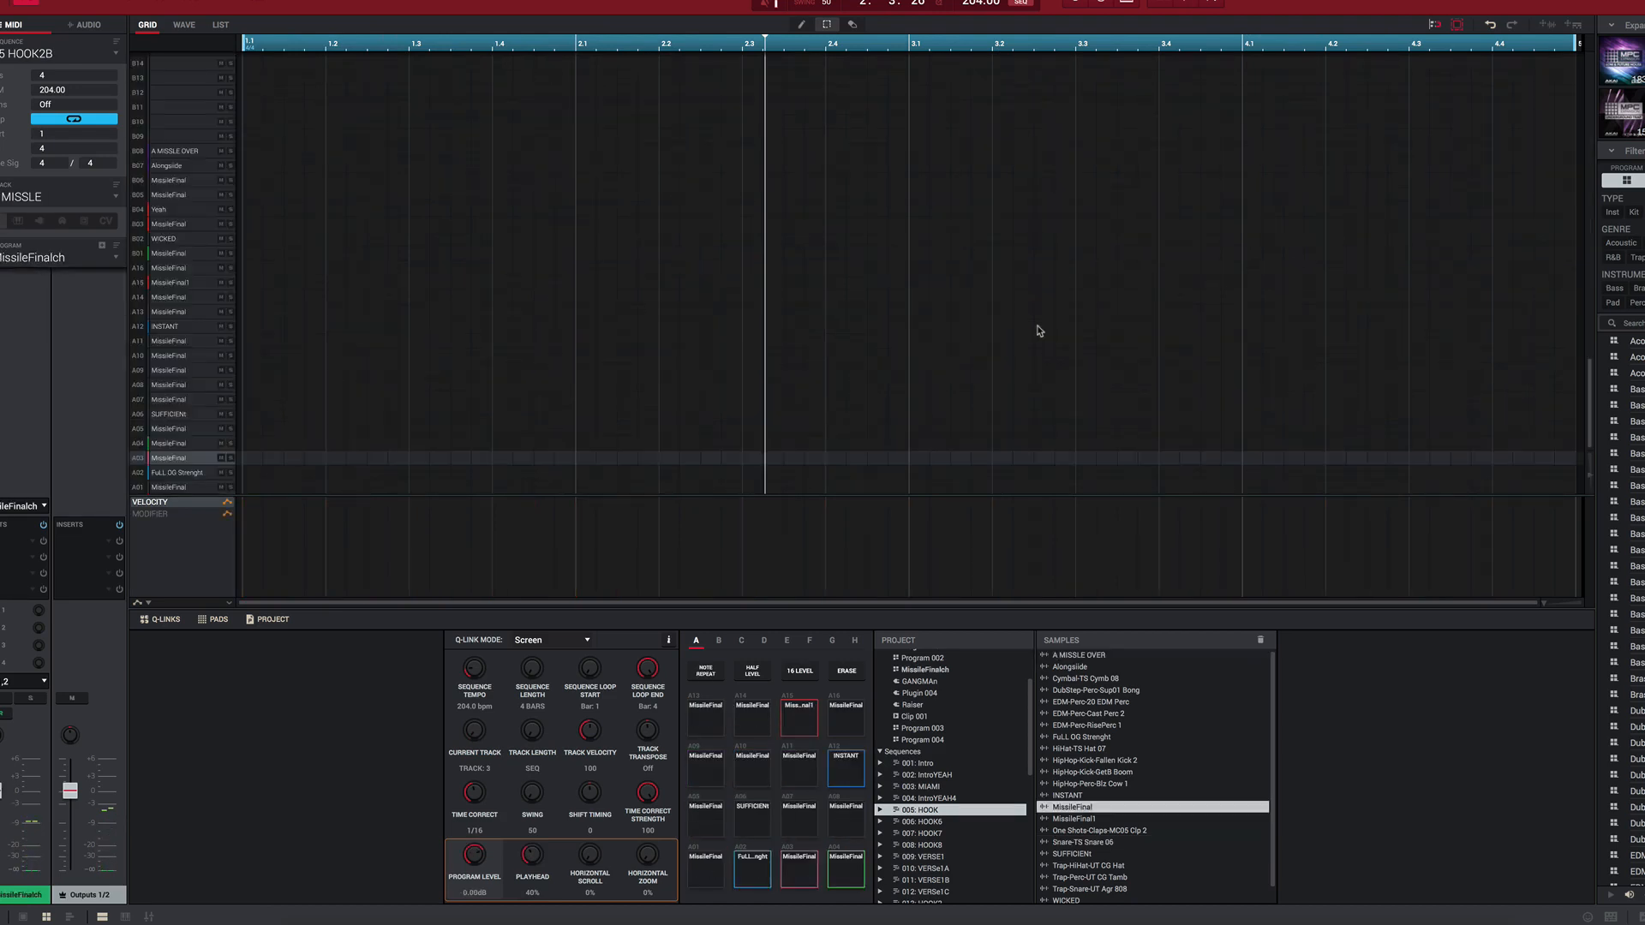
pyautogui.press('Down')
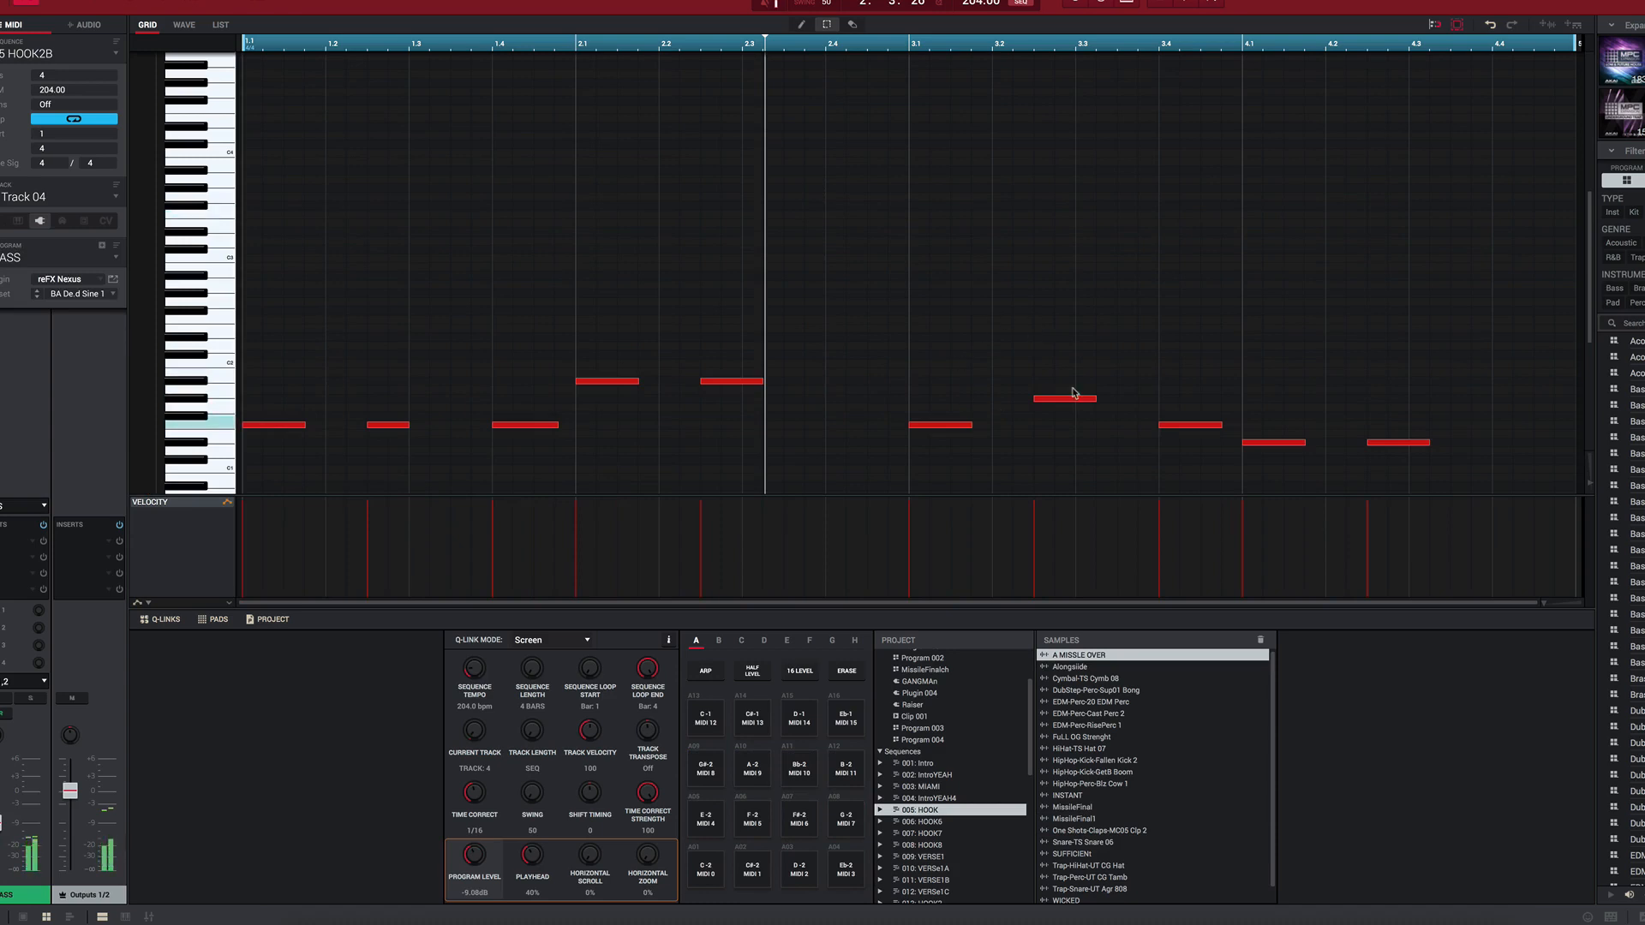
pyautogui.scroll(-5, 1076, 393)
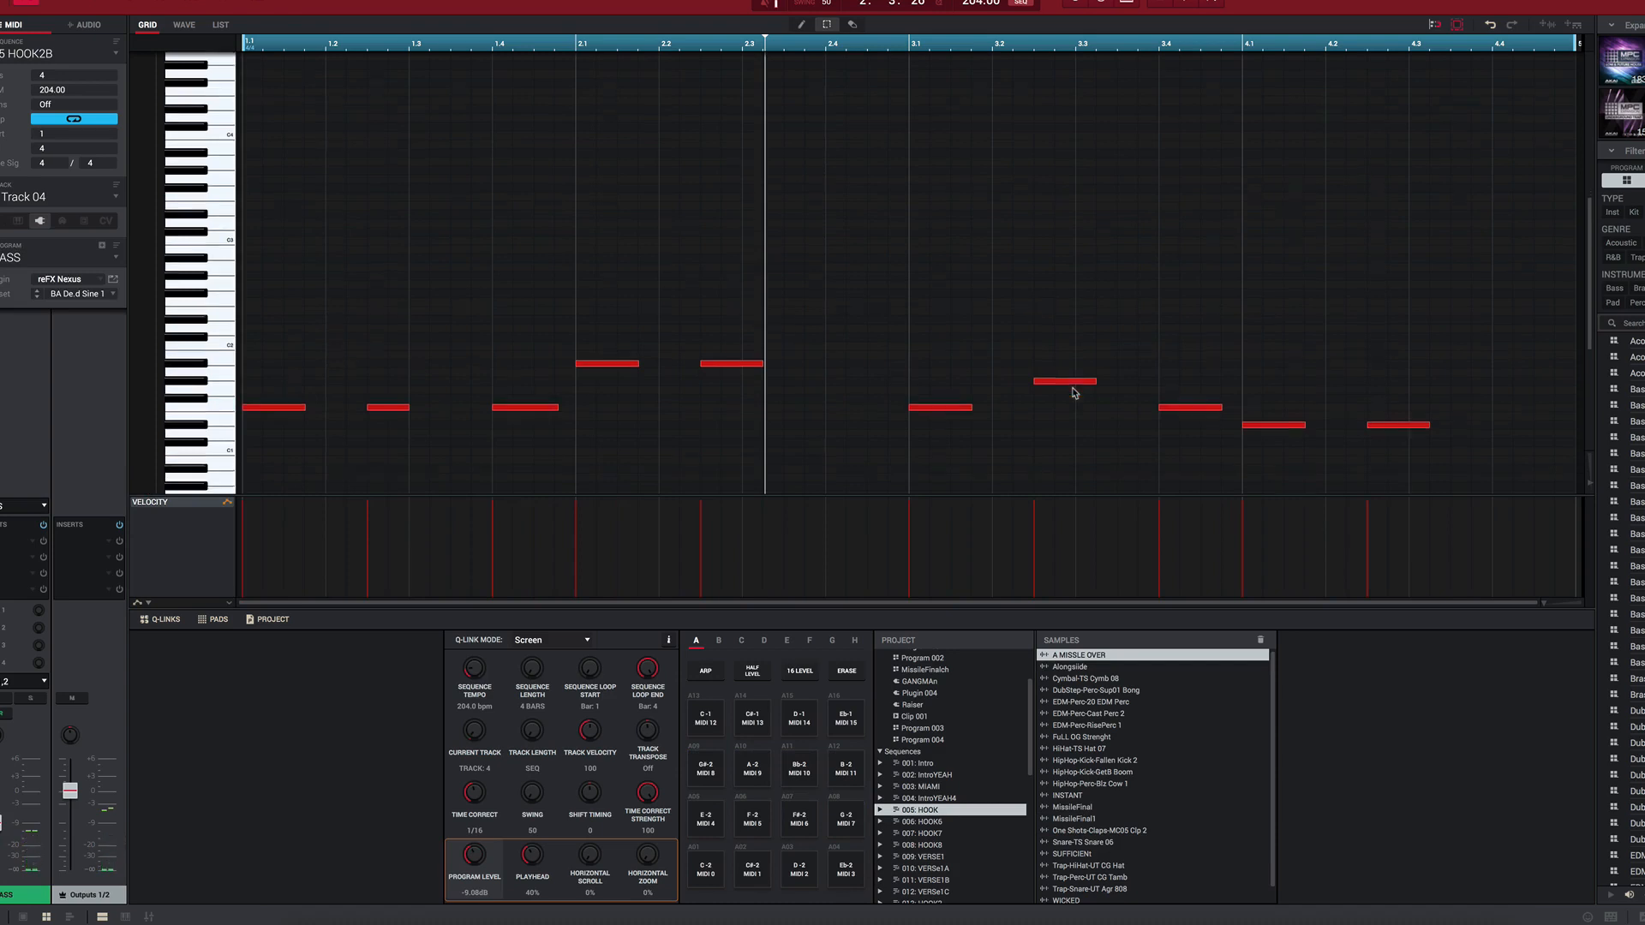
pyautogui.scroll(2, 846, 471)
pyautogui.scroll(-4, 846, 455)
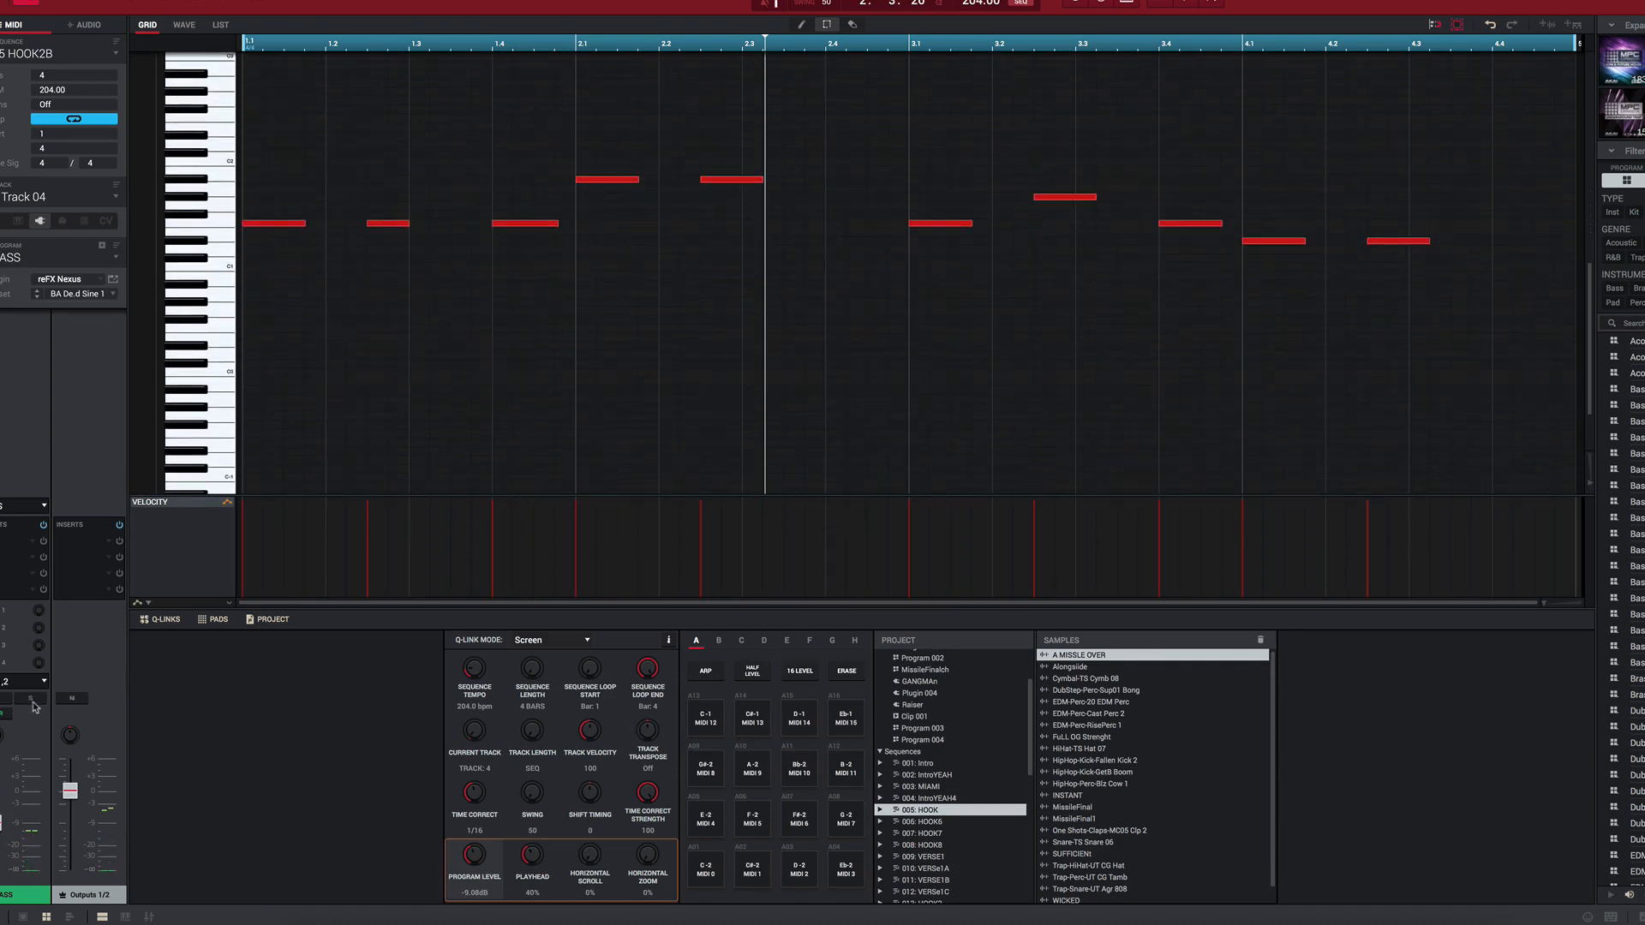
pyautogui.press('space')
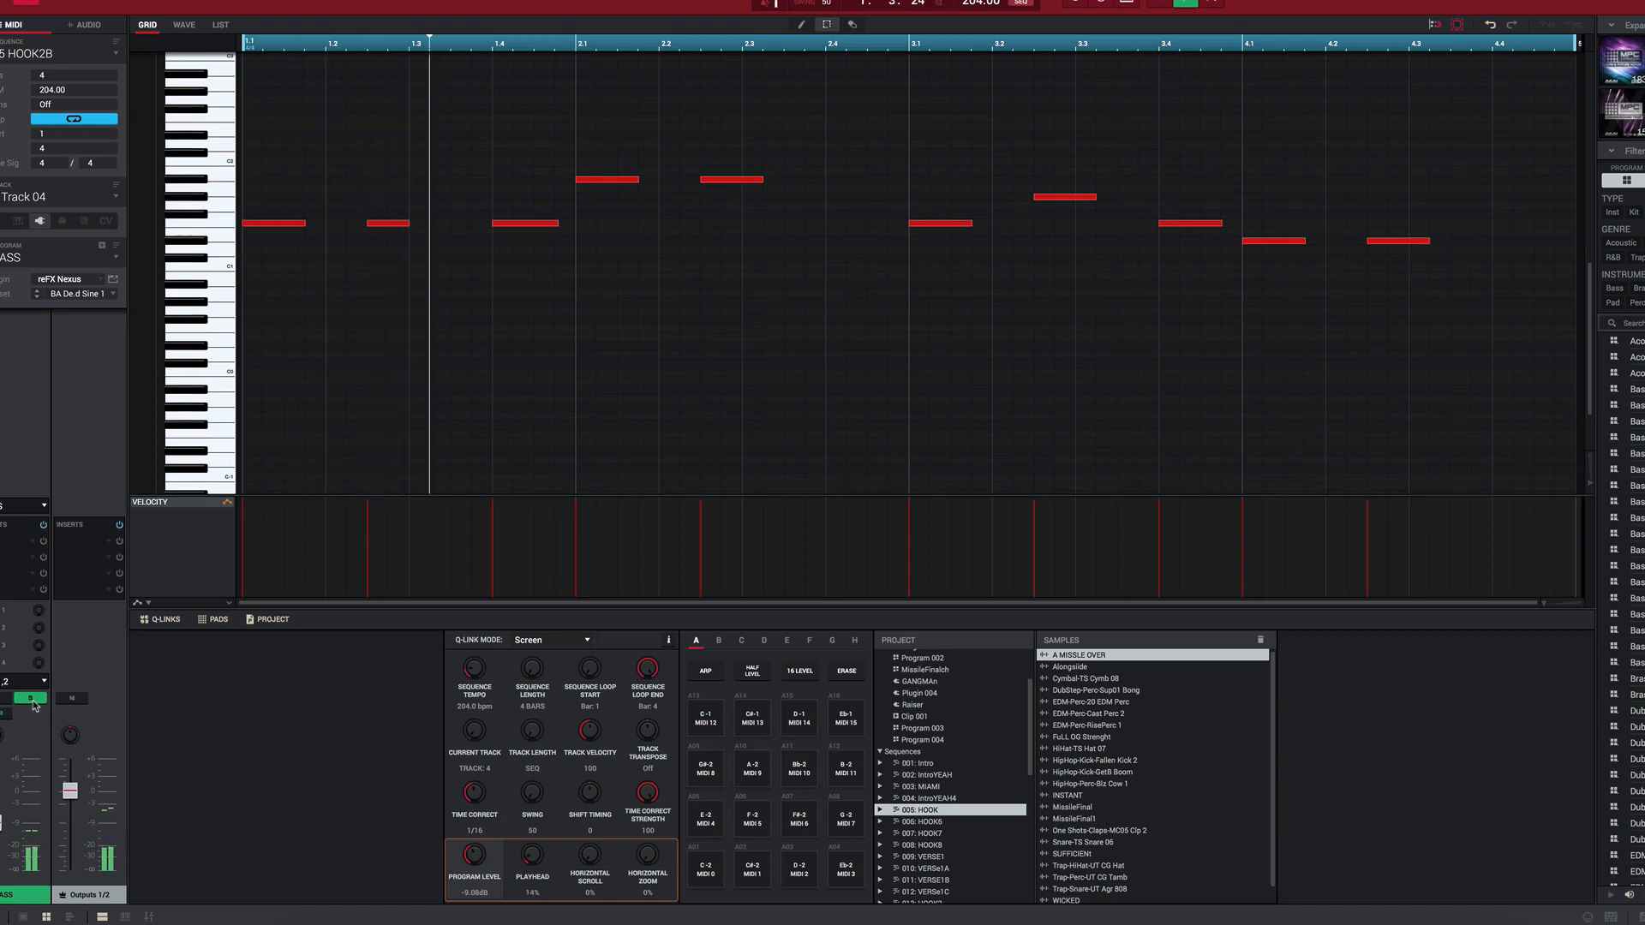
pyautogui.scroll(5, 443, 375)
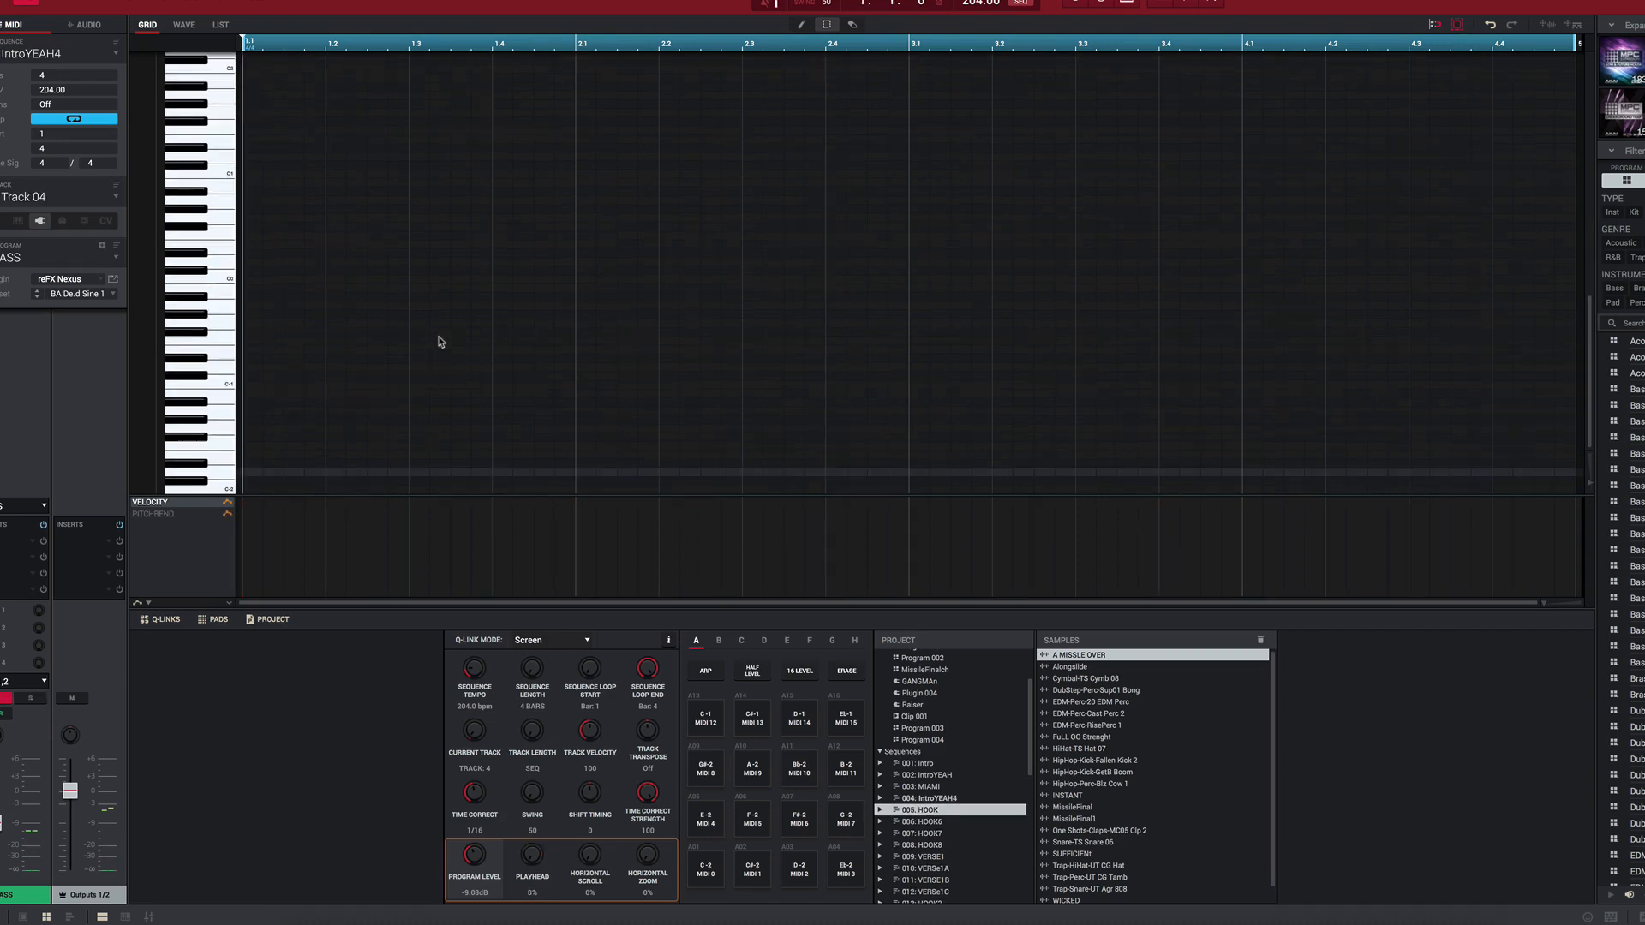
# Step: Select all notes in row A15 of the Drums track in IntroYEAH4 and play the sequence
pyautogui.press('Up')
pyautogui.press('Up')
pyautogui.press('Up')
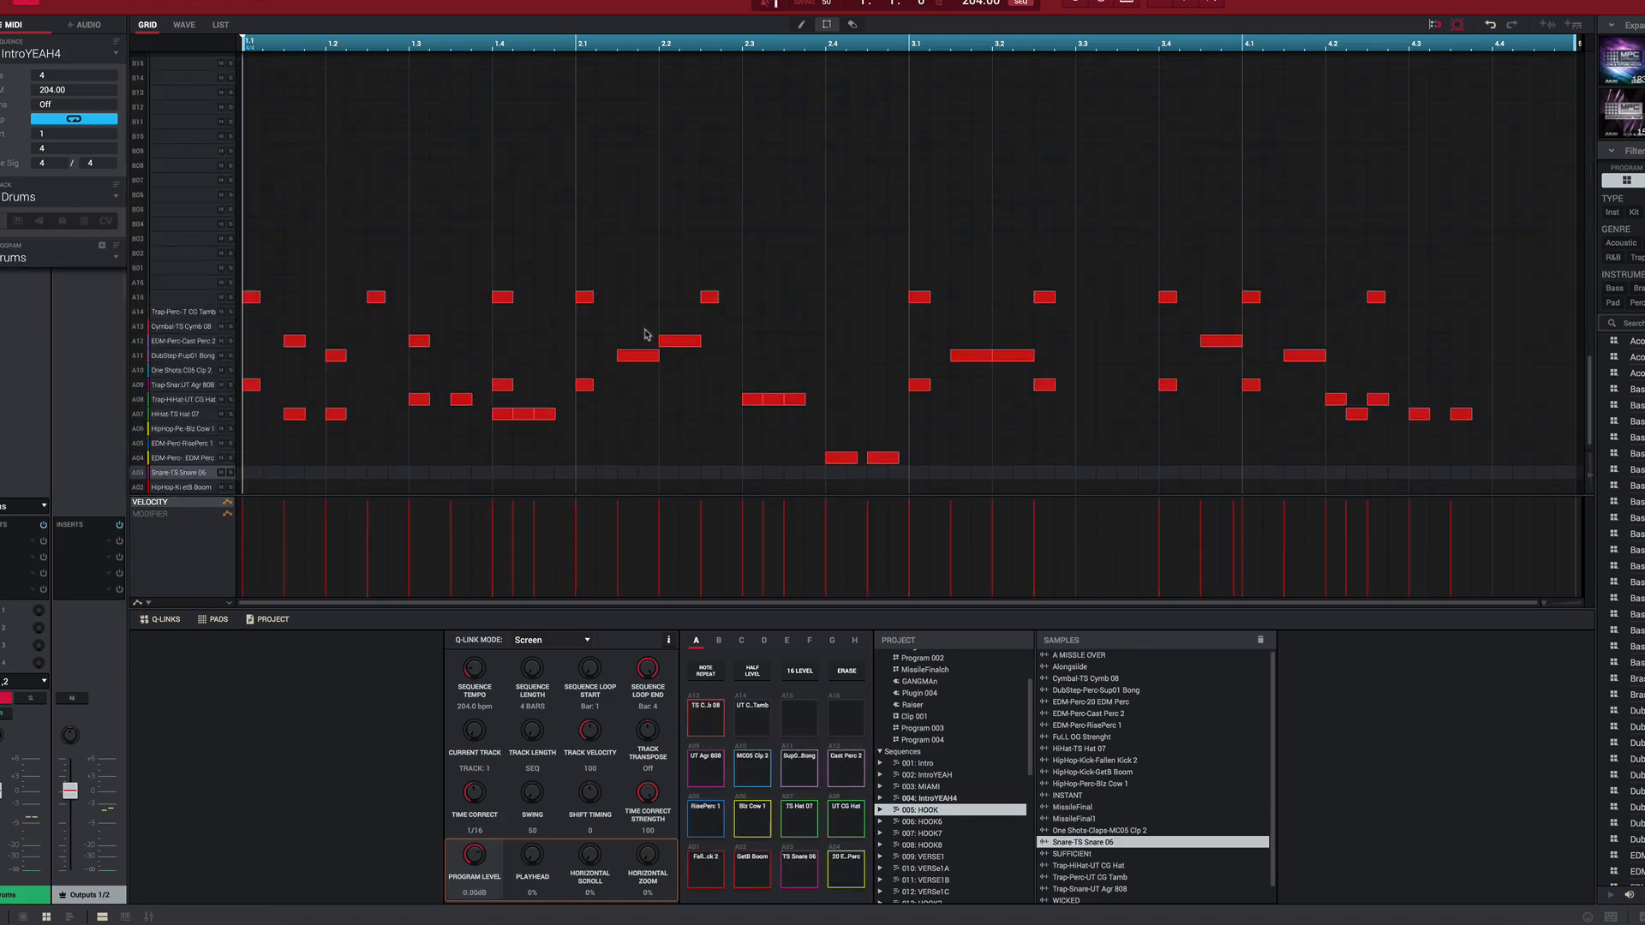
pyautogui.scroll(4, 646, 331)
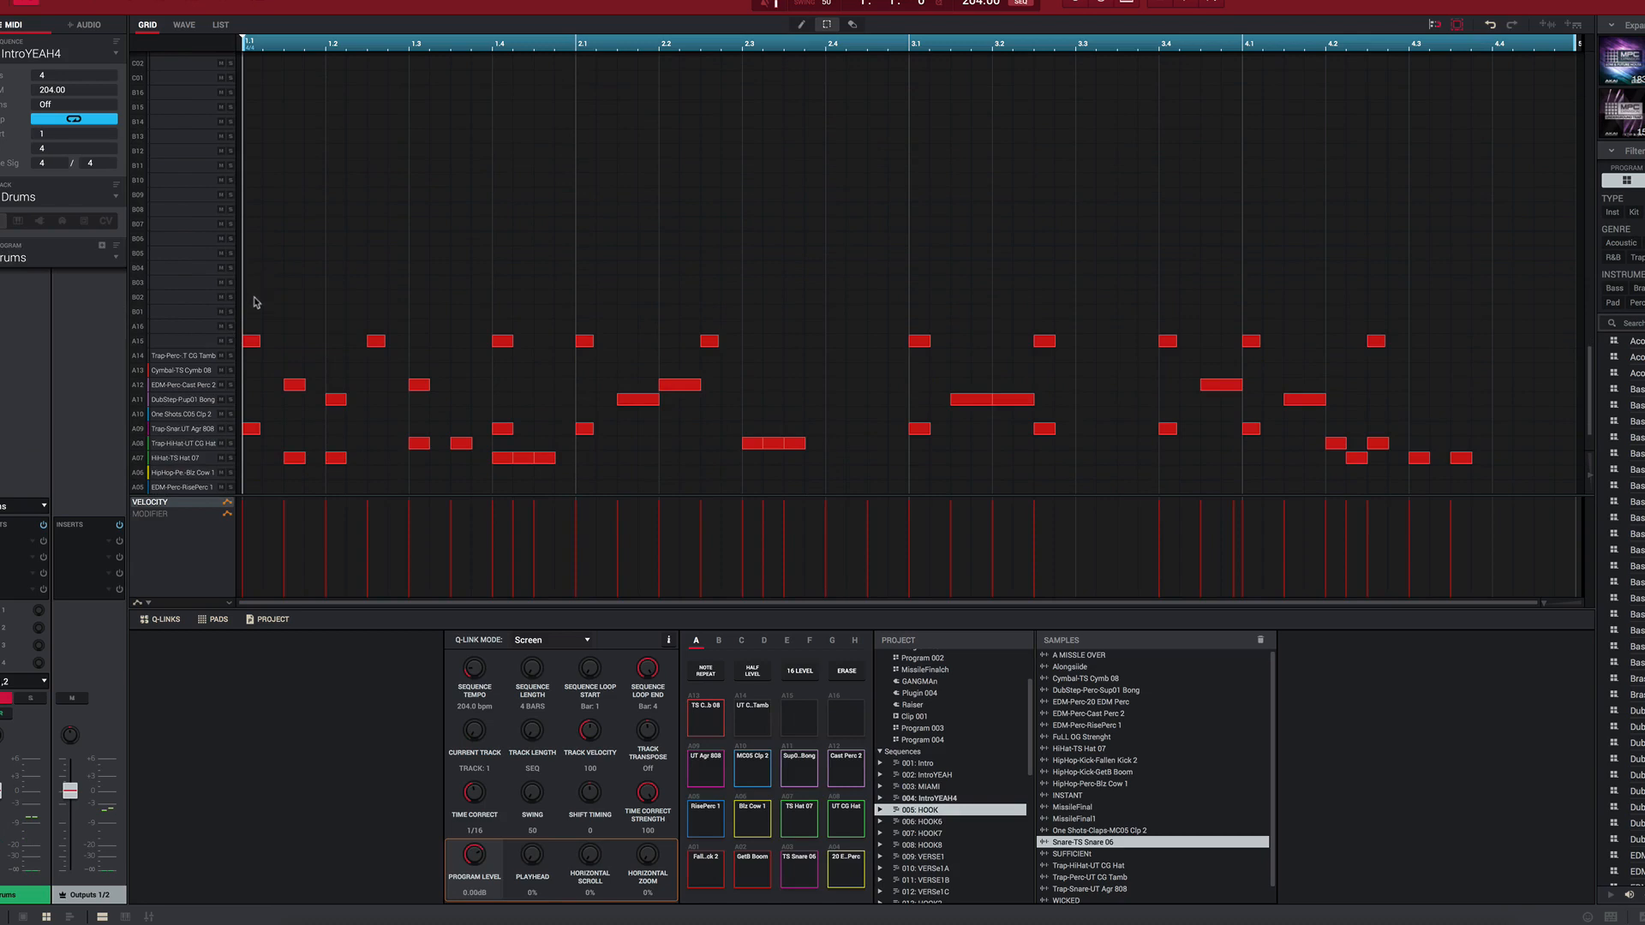
pyautogui.moveTo(278, 361); pyautogui.dragTo(1508, 365)
pyautogui.scroll(-4, 1505, 352)
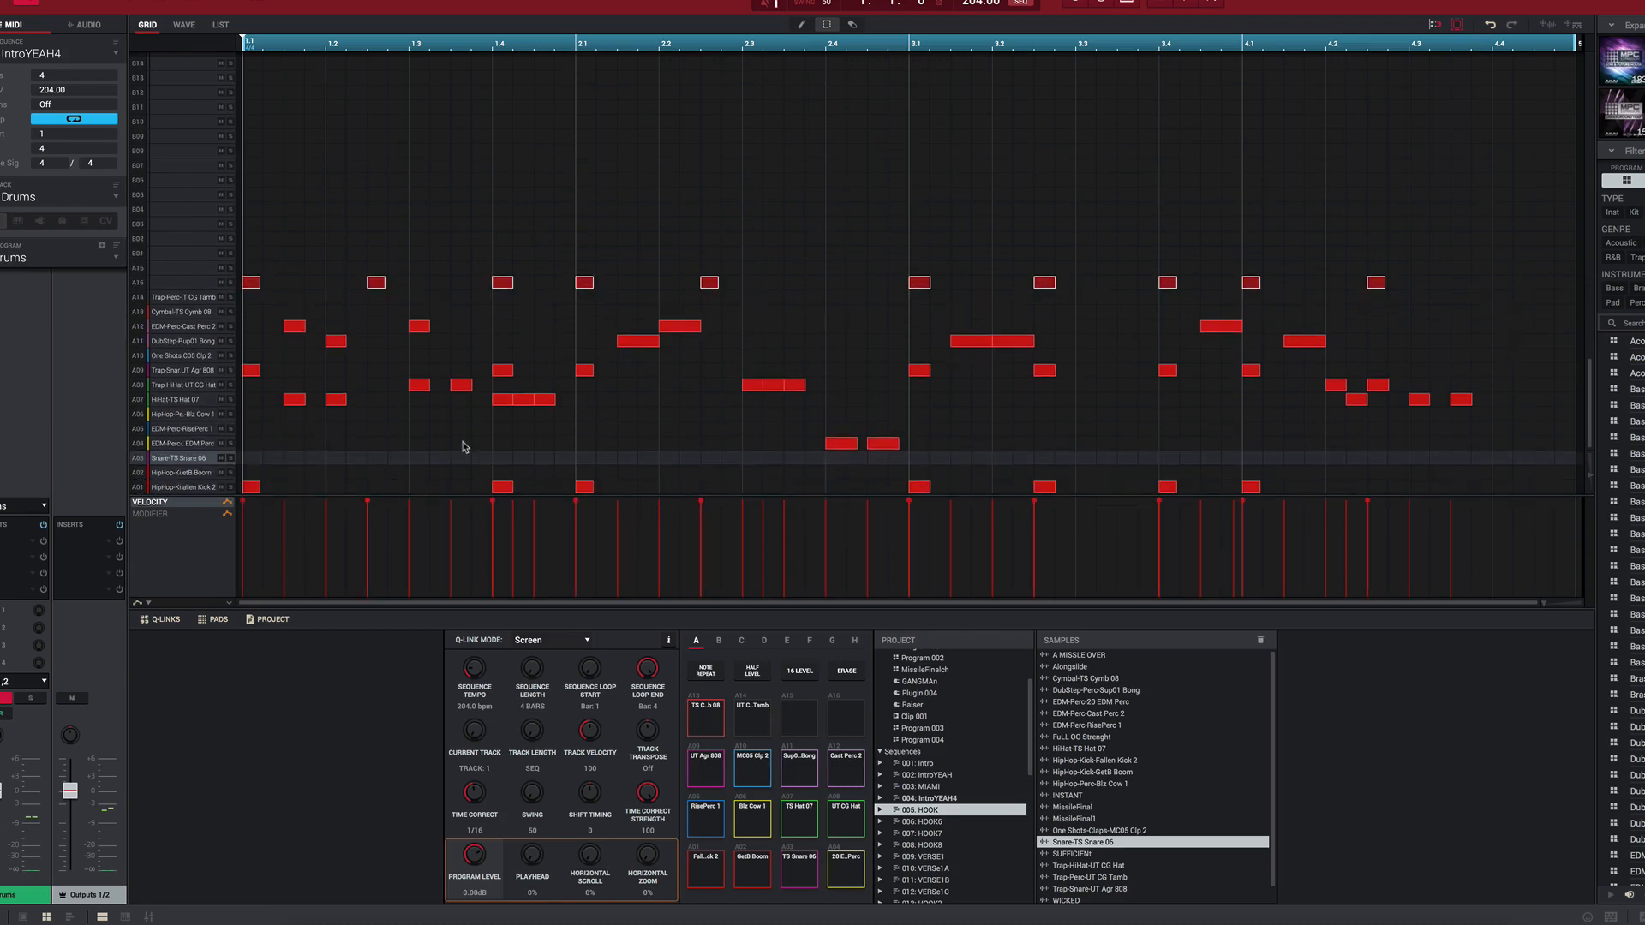
pyautogui.press('space')
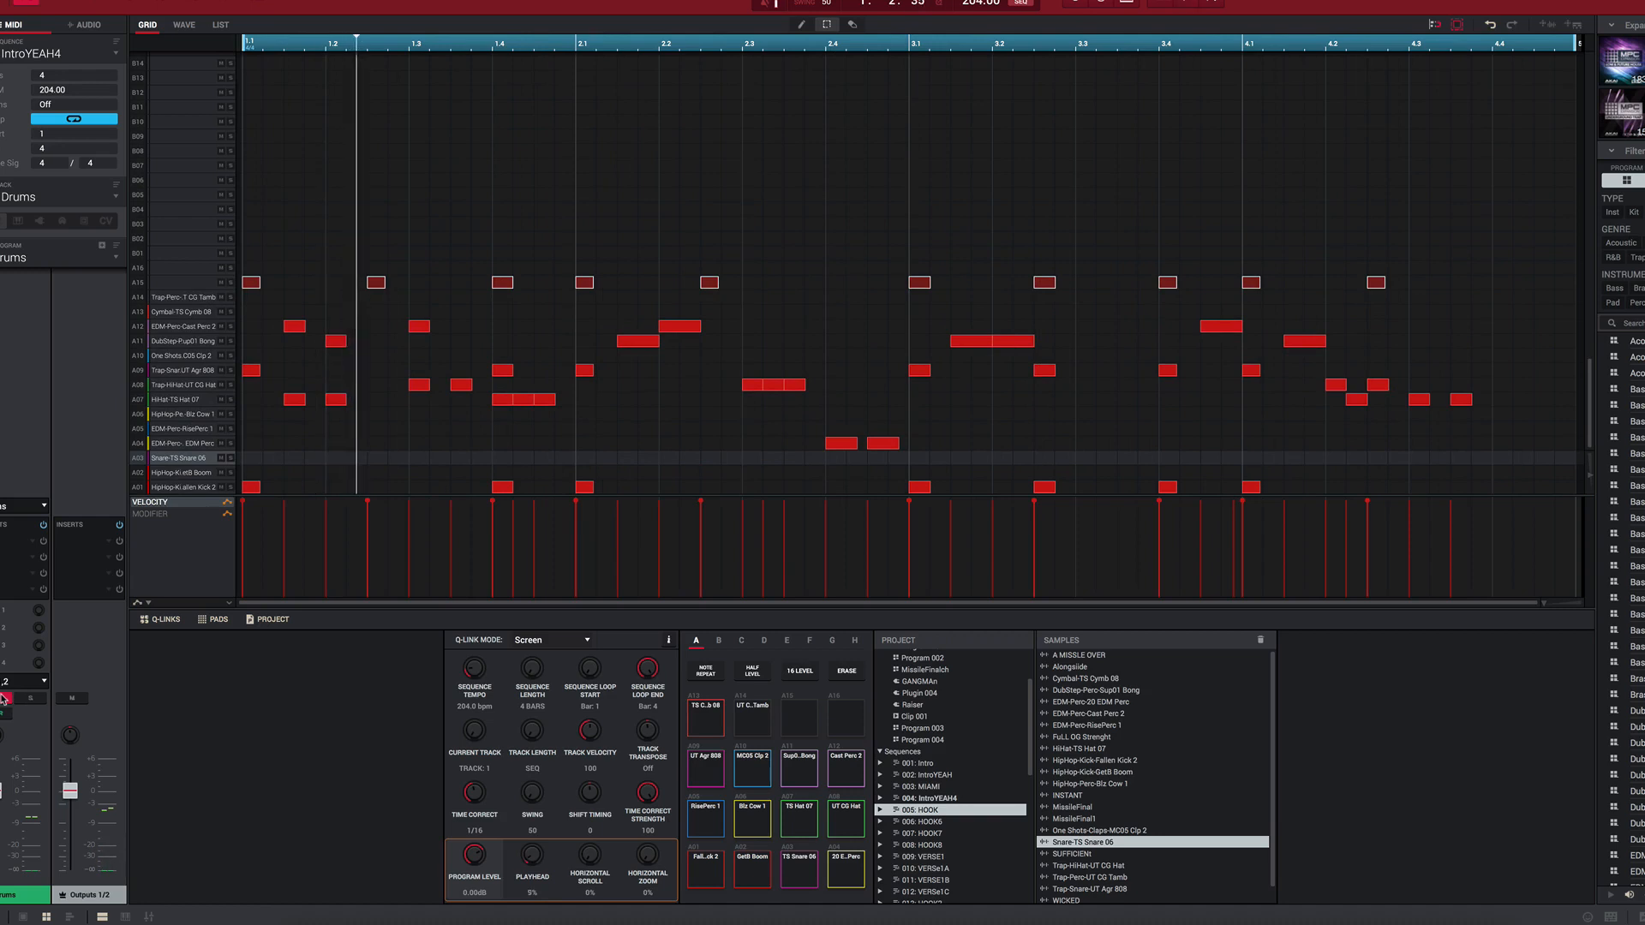
# Step: Look through the RAISER track and Track 04 in the IntroYEAH4 sequence
pyautogui.press('Down')
pyautogui.press('Down')
pyautogui.press('Down')
pyautogui.press('Down')
pyautogui.press('Down')
pyautogui.press('Down')
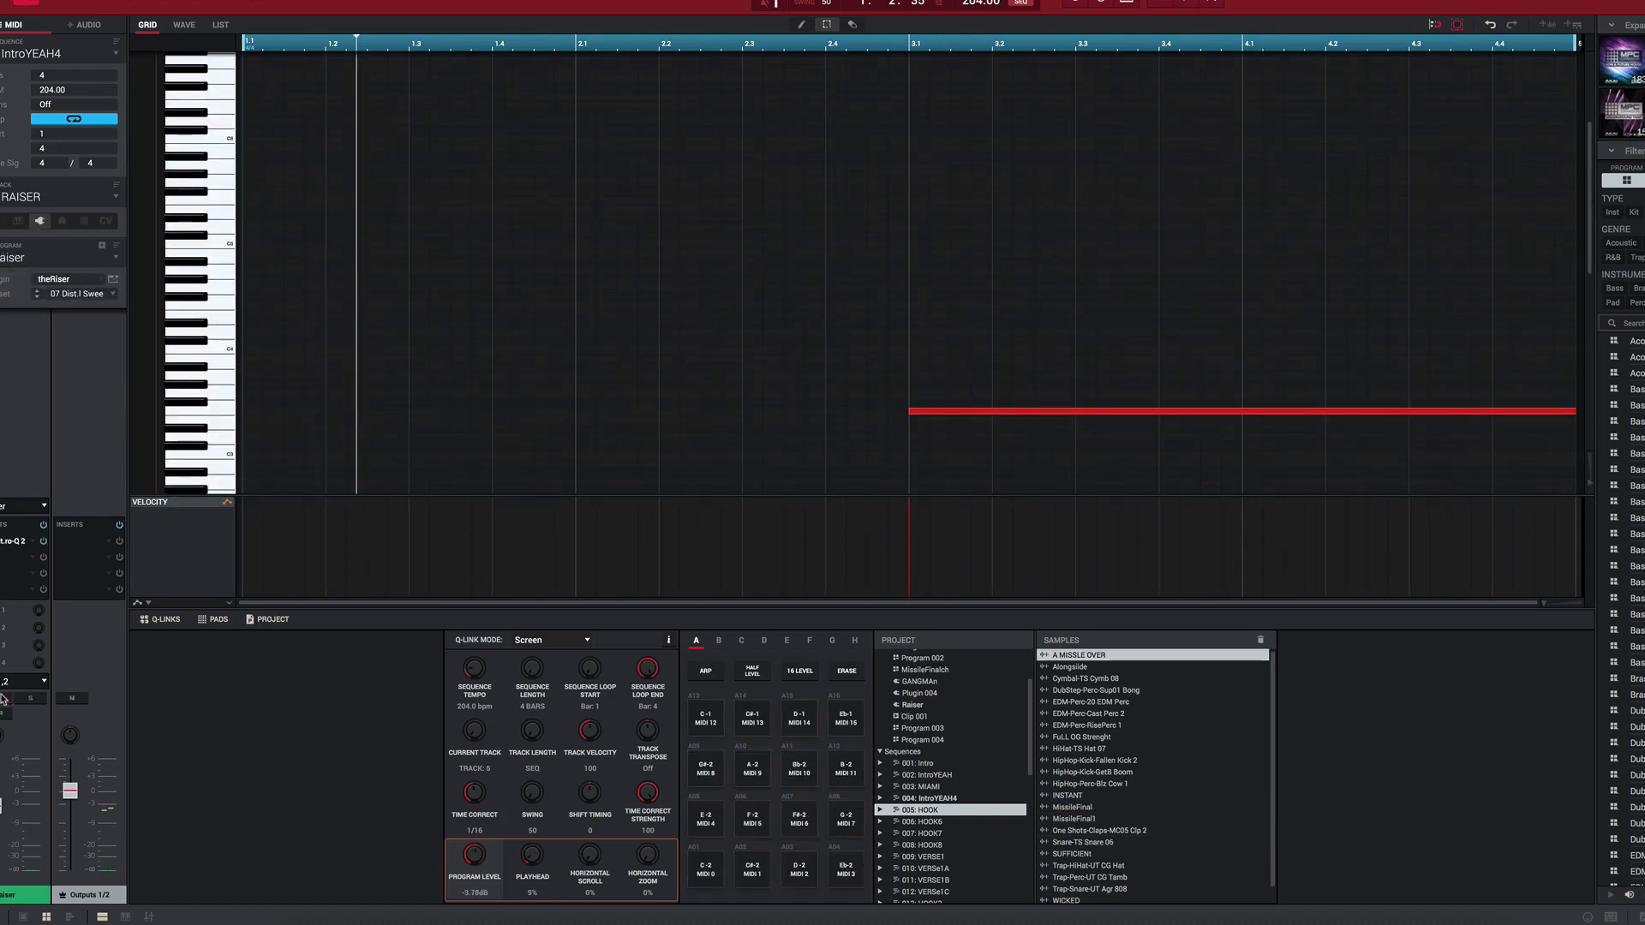
pyautogui.press('Up')
pyautogui.press('Up')
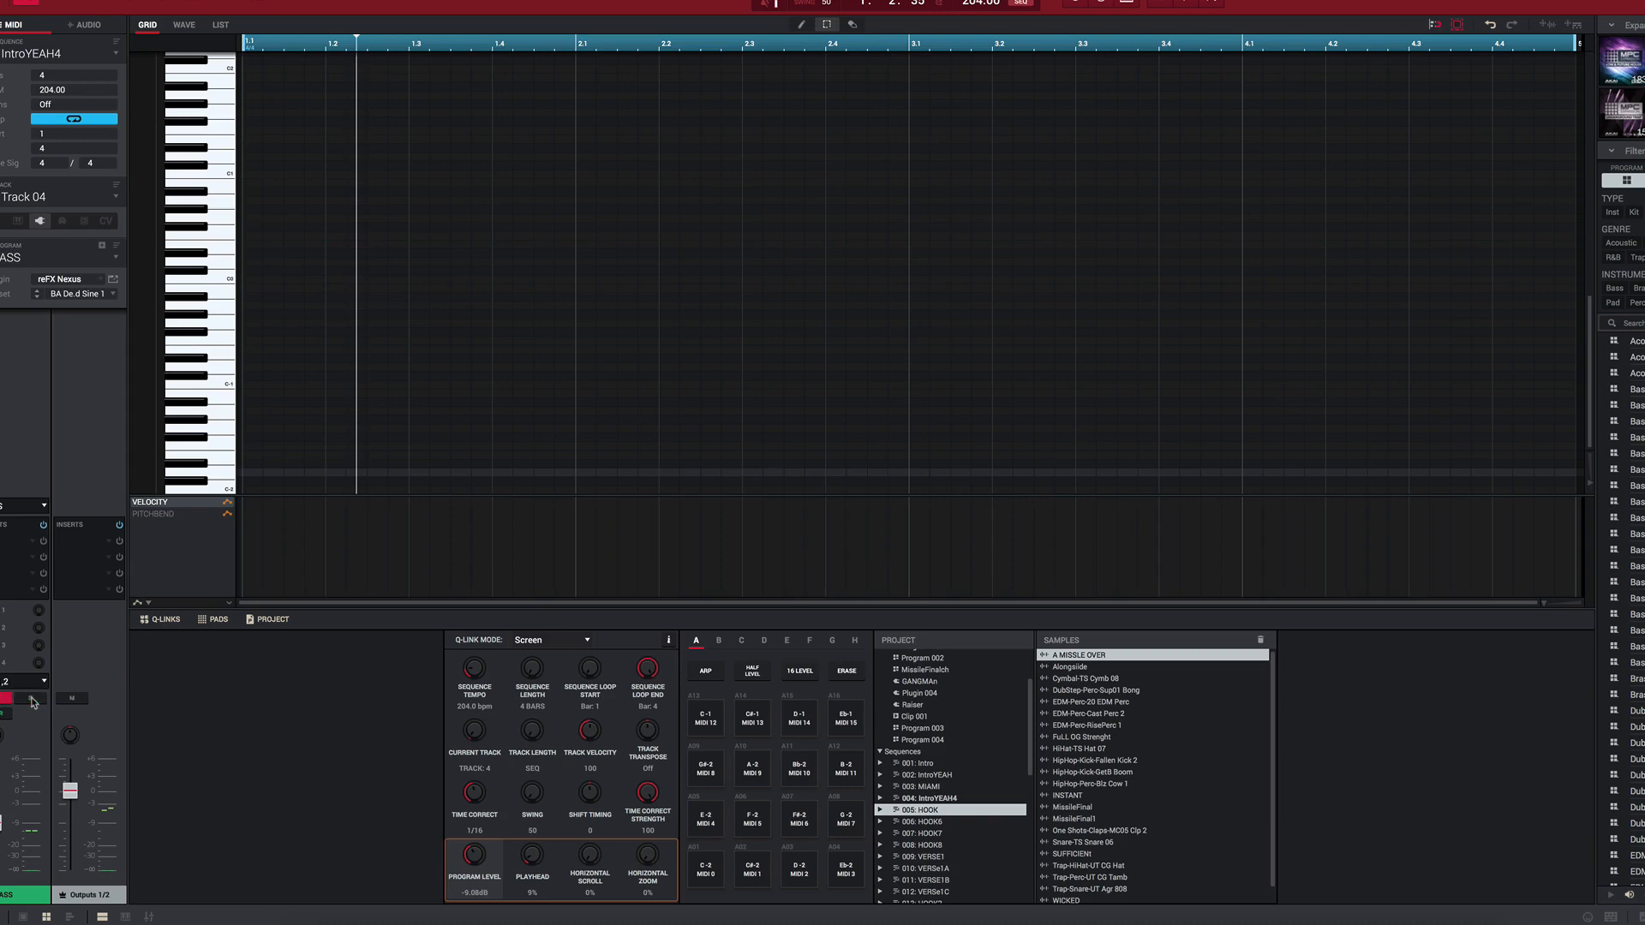
# Step: Play the BASS track in the HOOK sequence and examine its note pattern
pyautogui.press('space')
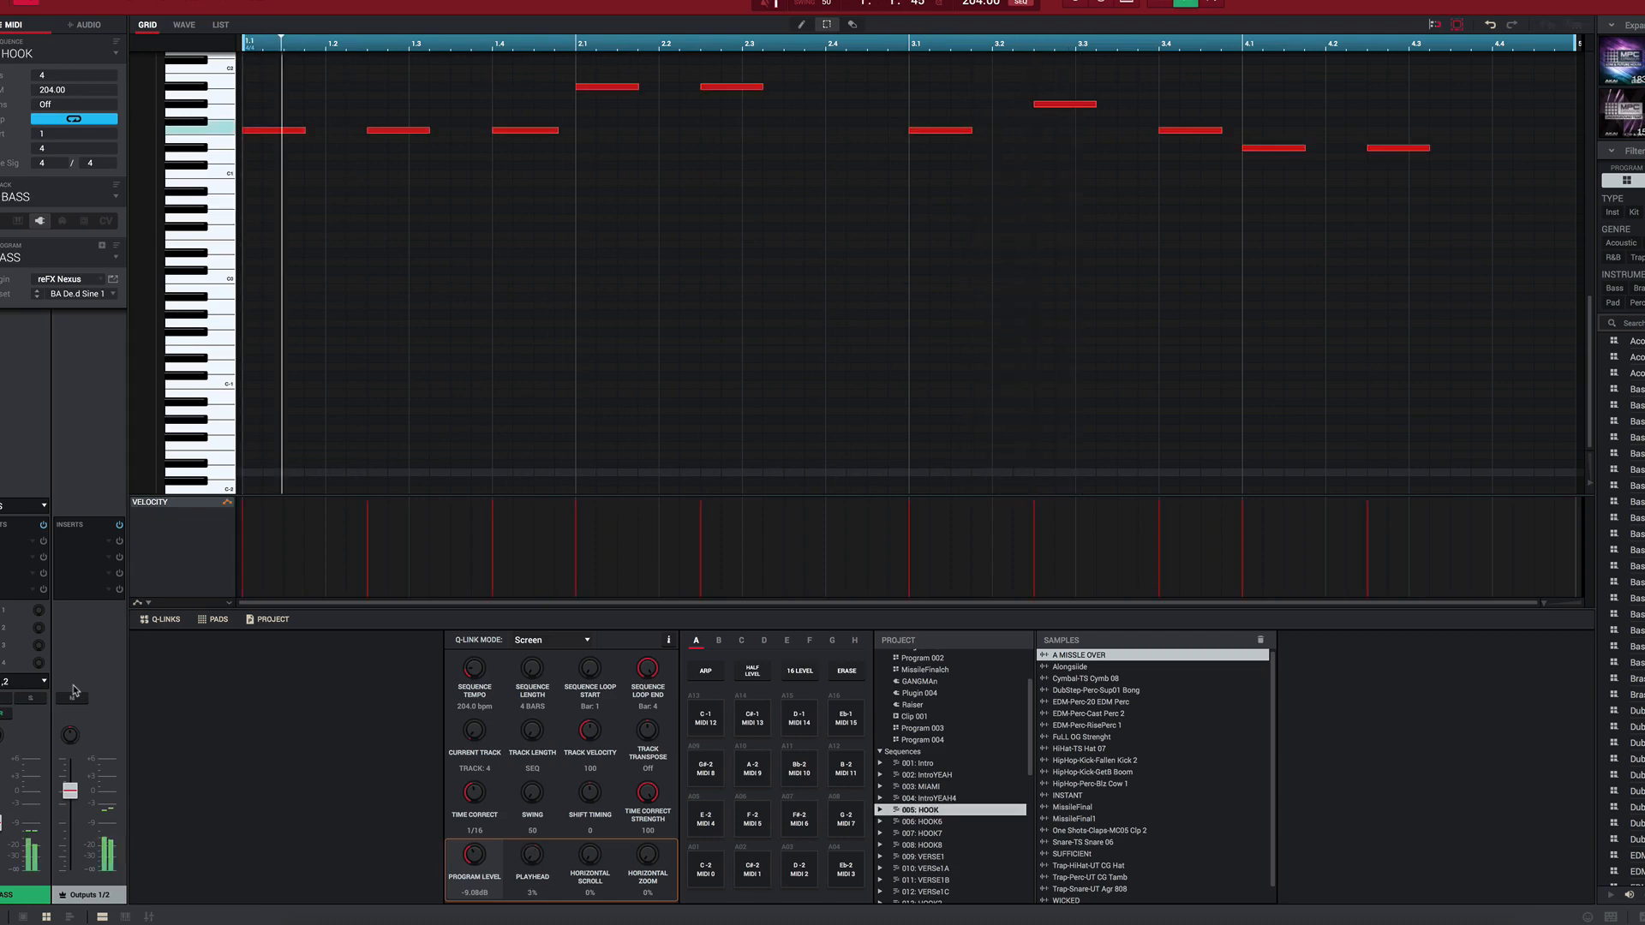
pyautogui.scroll(3, 548, 343)
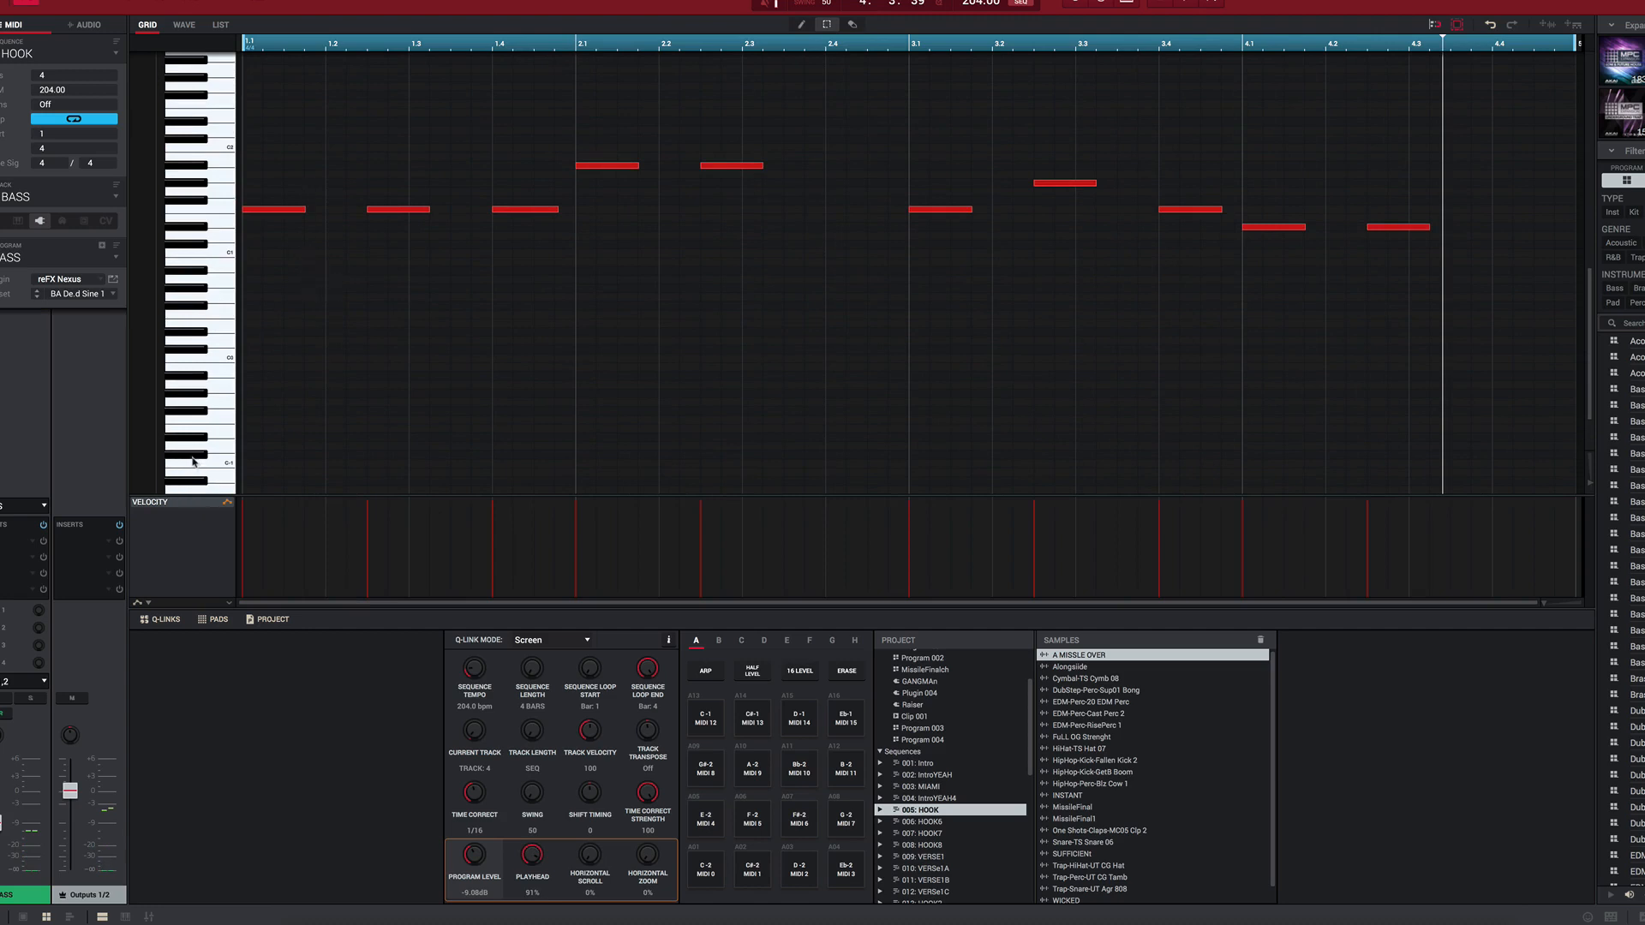
pyautogui.scroll(-3, 268, 268)
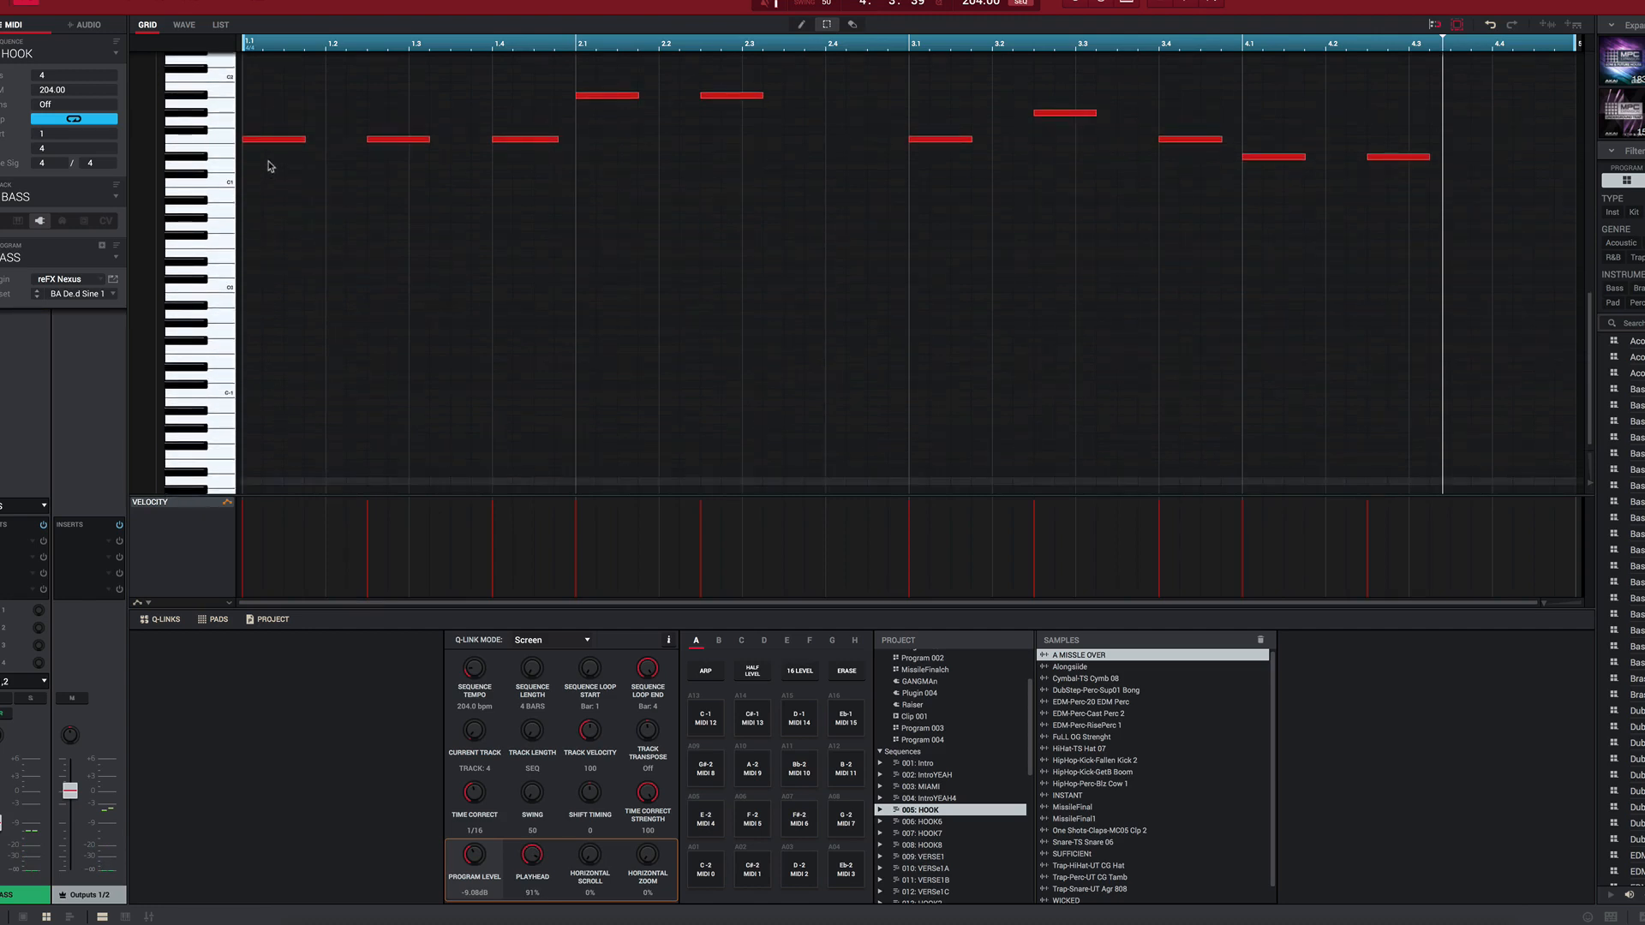
pyautogui.press('space')
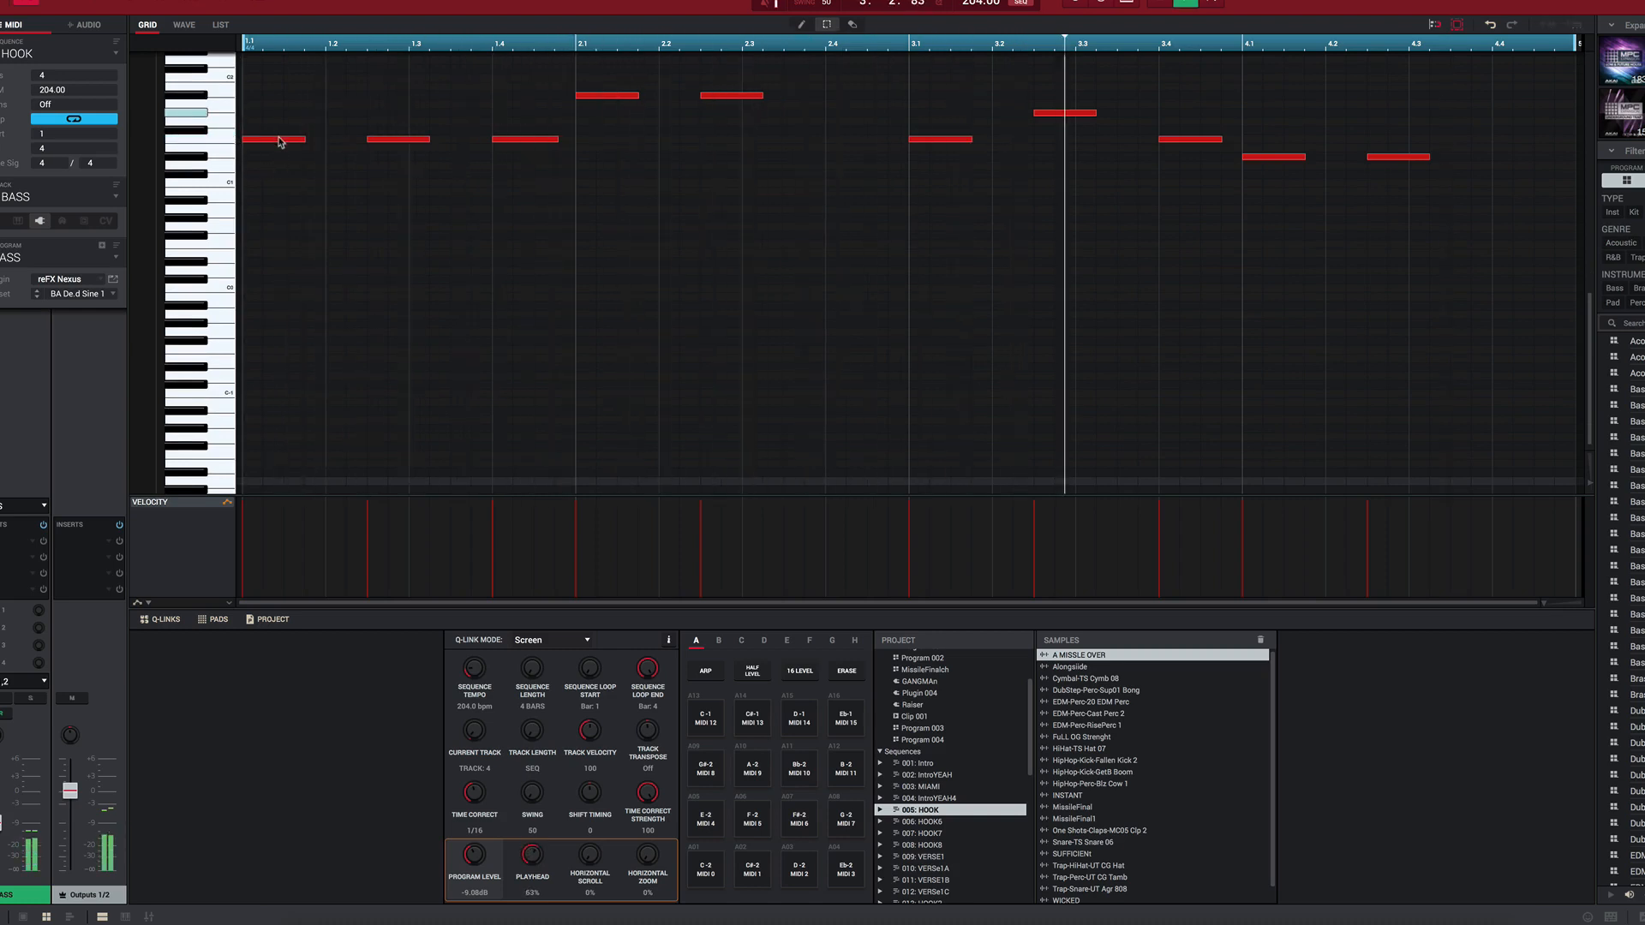
pyautogui.scroll(4, 267, 171)
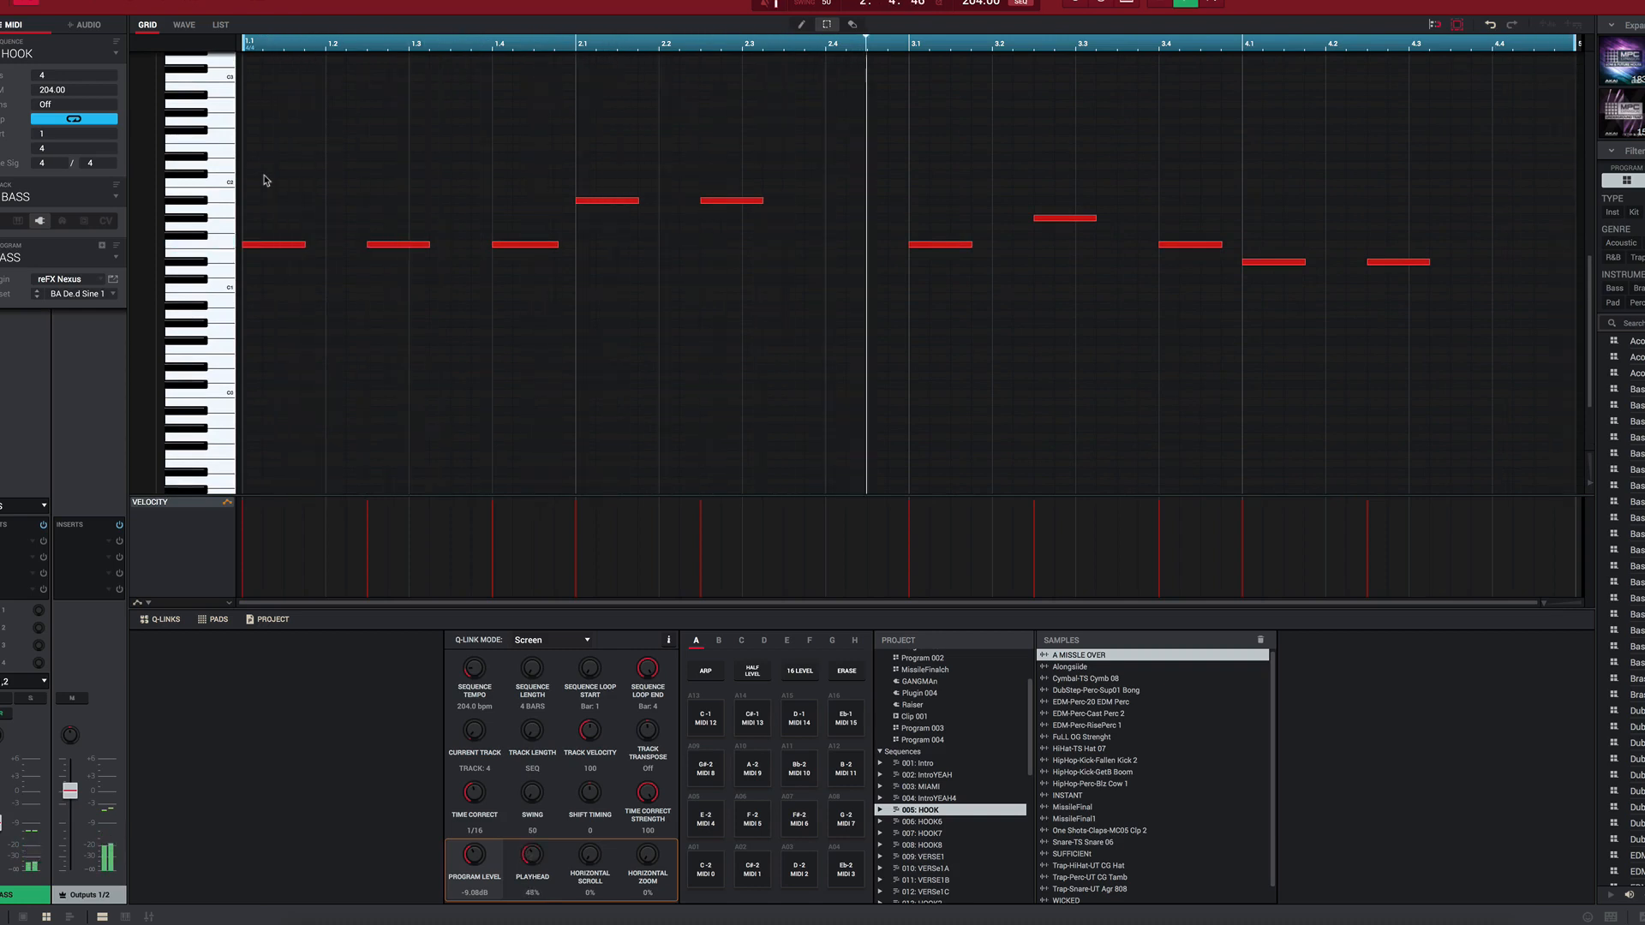
# Step: Switch to the Drums track in HOOK and select all HipHop-Kick-Fallen Kick 2 notes
pyautogui.press('Up')
pyautogui.press('Up')
pyautogui.press('Up')
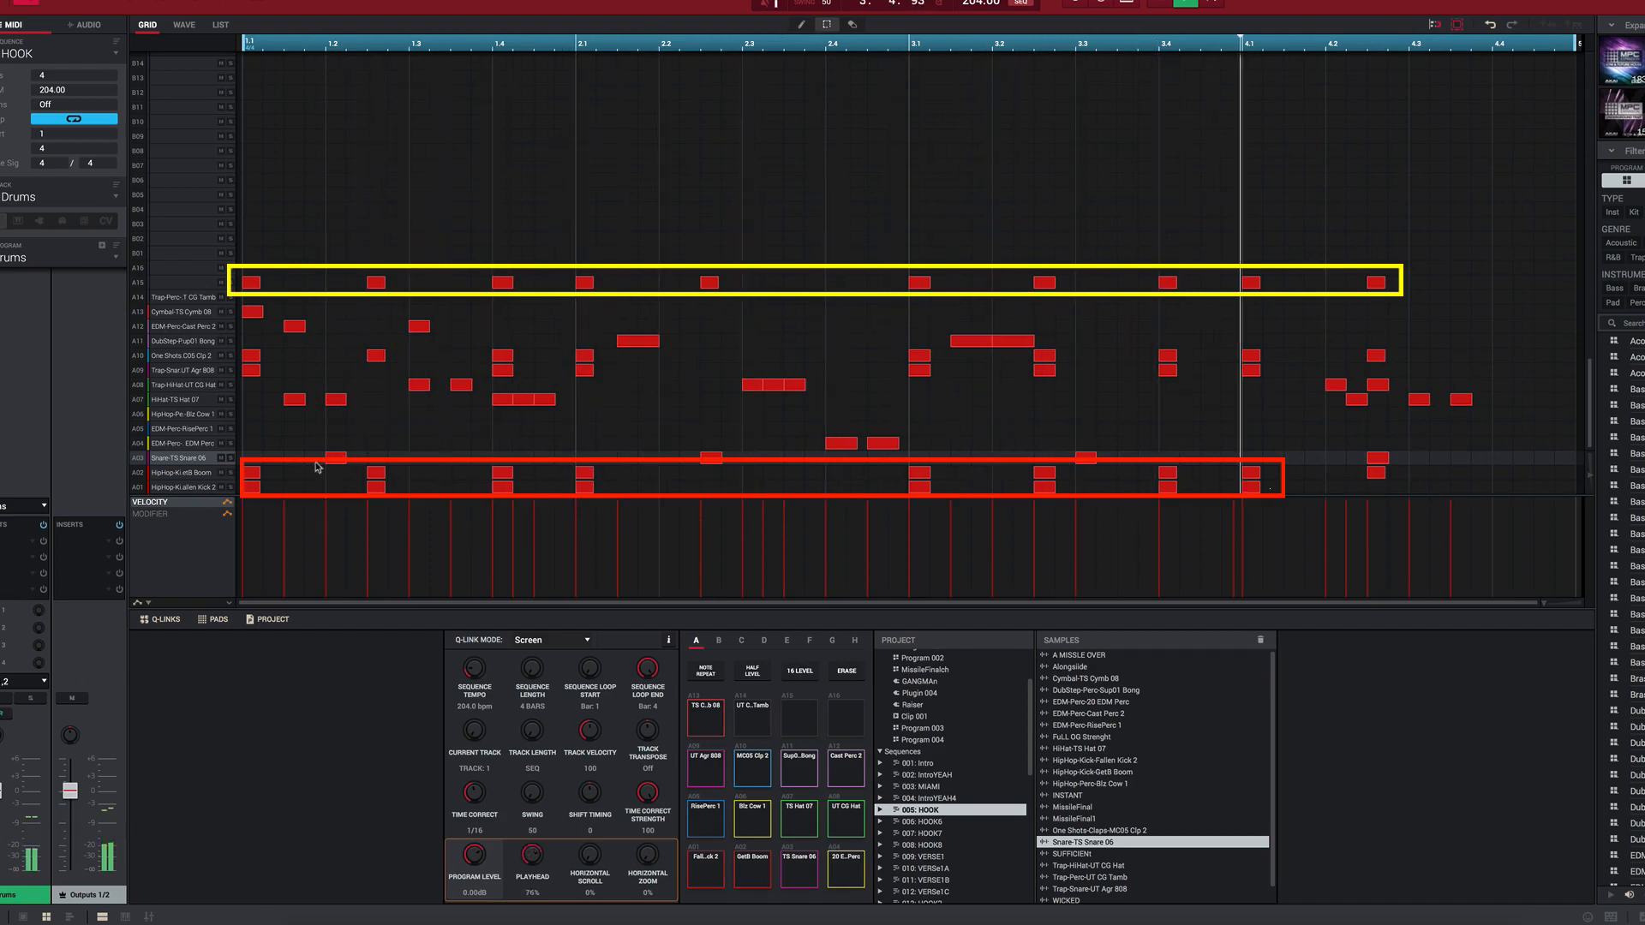
pyautogui.click(253, 488)
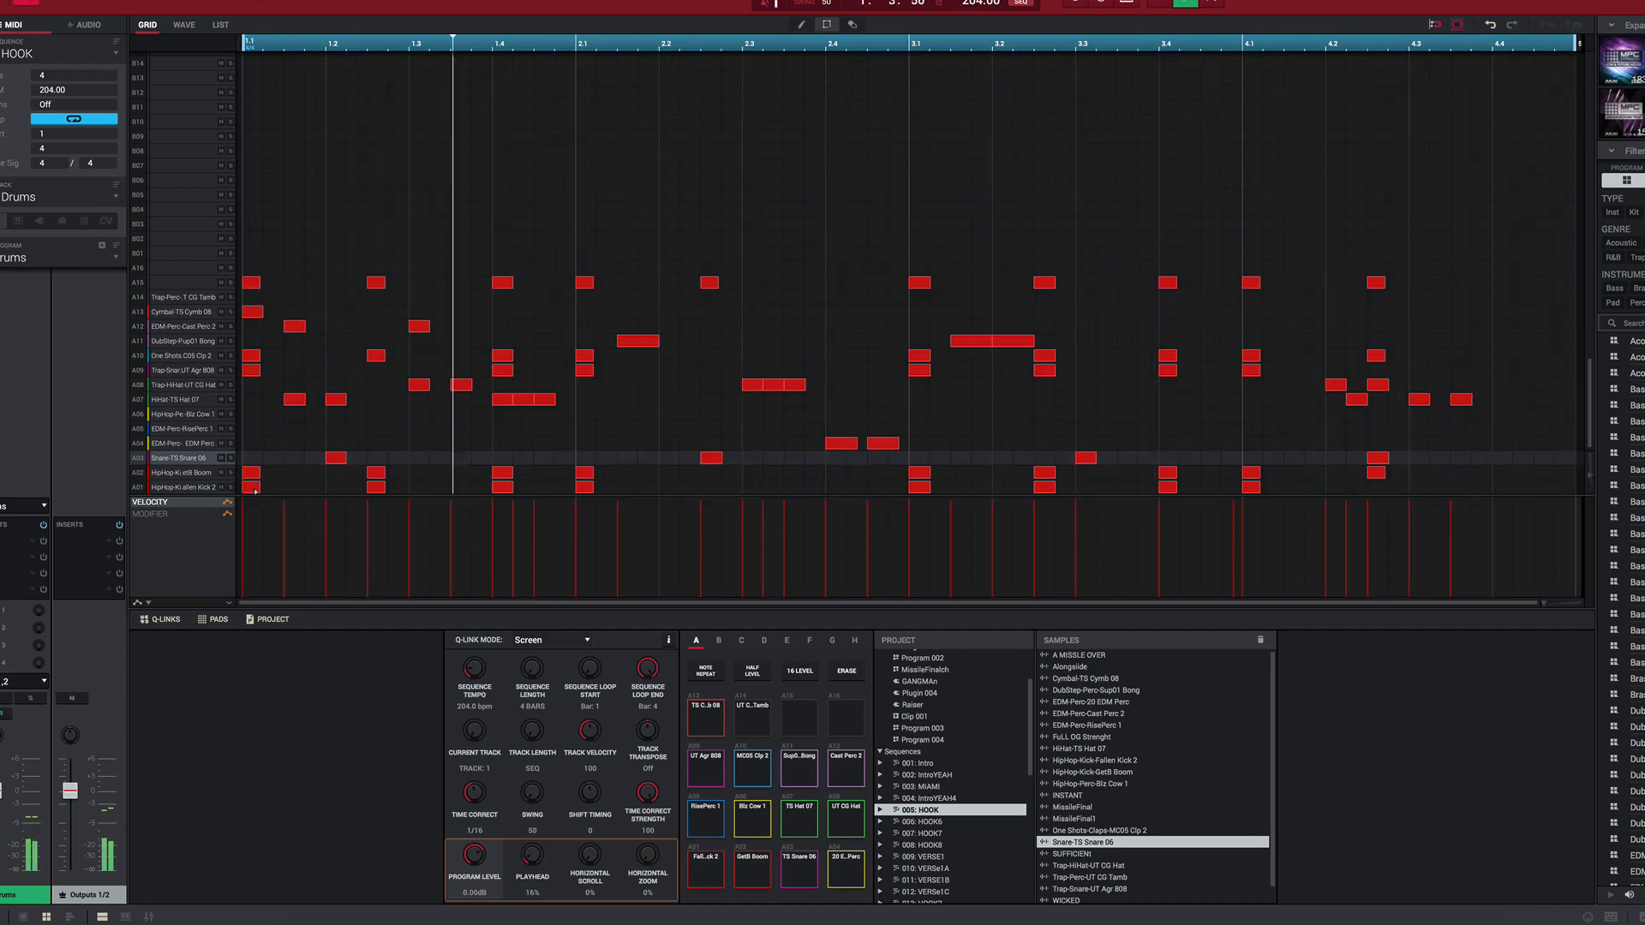
pyautogui.click(376, 488)
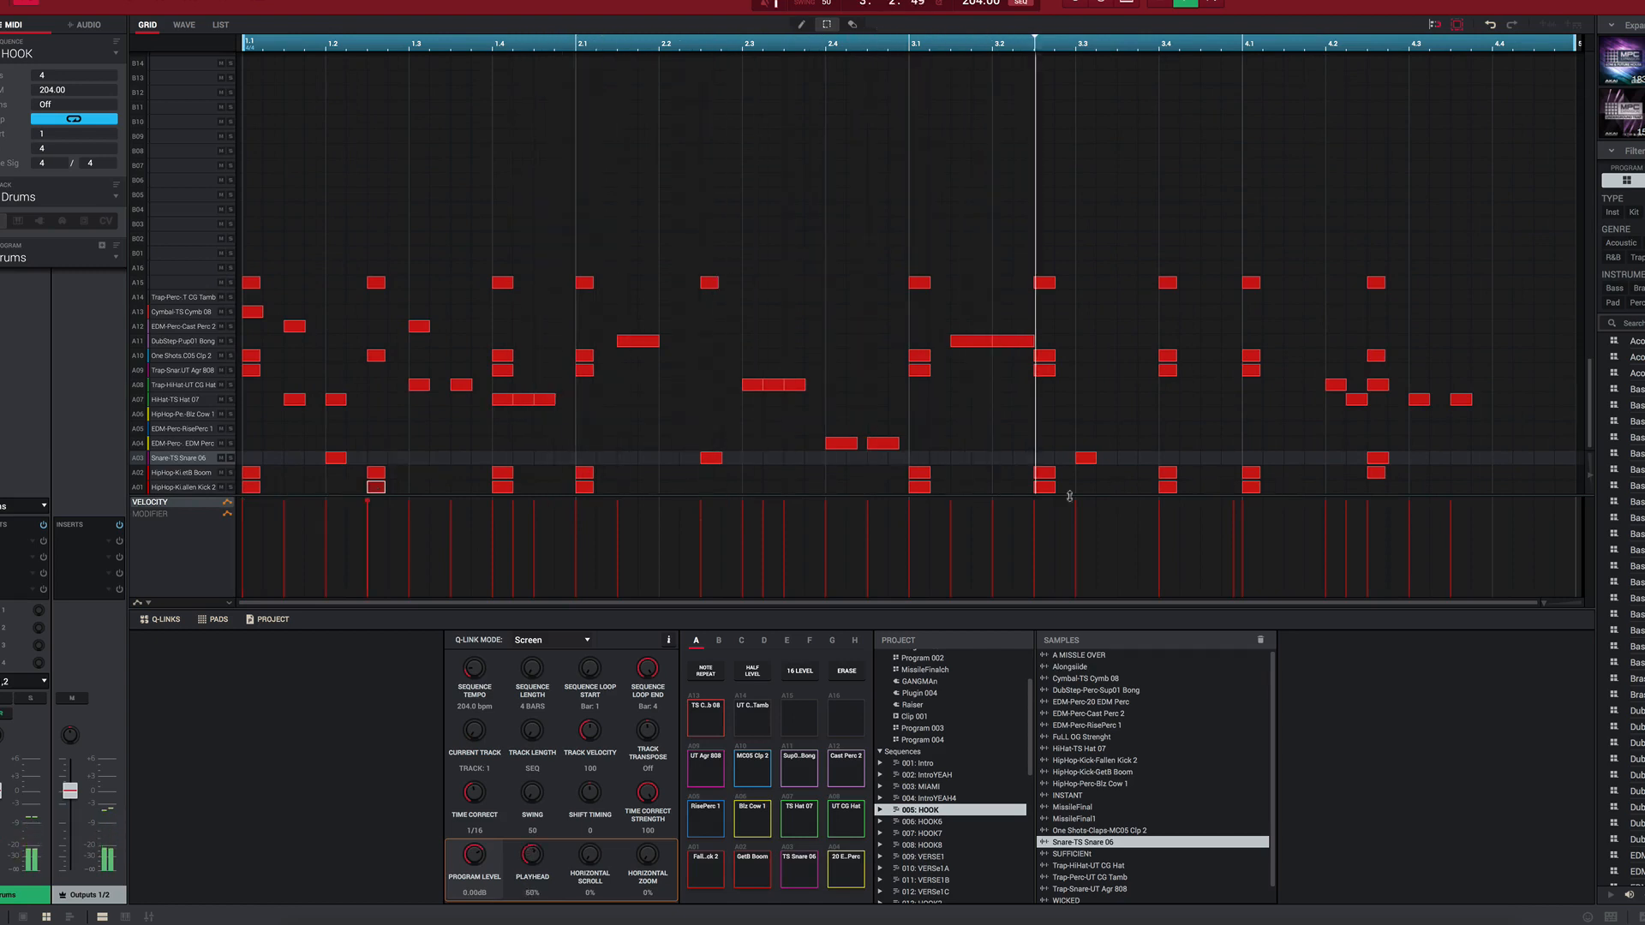
pyautogui.doubleClick(925, 486)
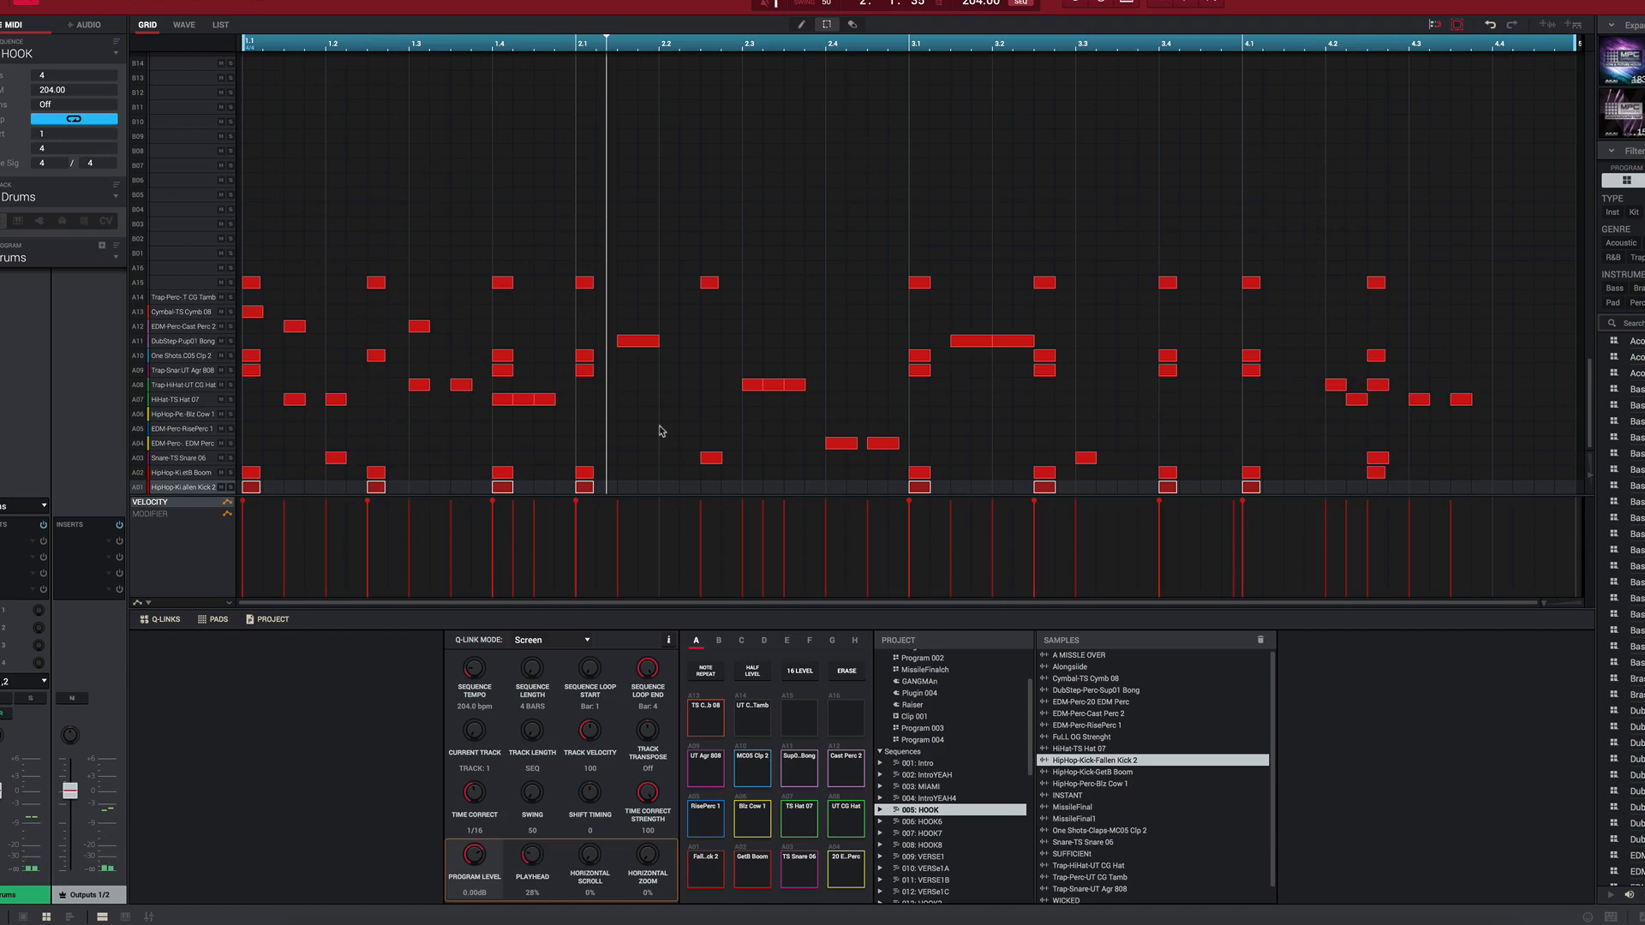
# Step: Switch to the HOOK6 sequence to examine its drum pattern
pyautogui.press('Down')
pyautogui.press('Down')
pyautogui.press('Down')
pyautogui.press('Down')
pyautogui.press('Down')
pyautogui.press('Down')
pyautogui.press('Down')
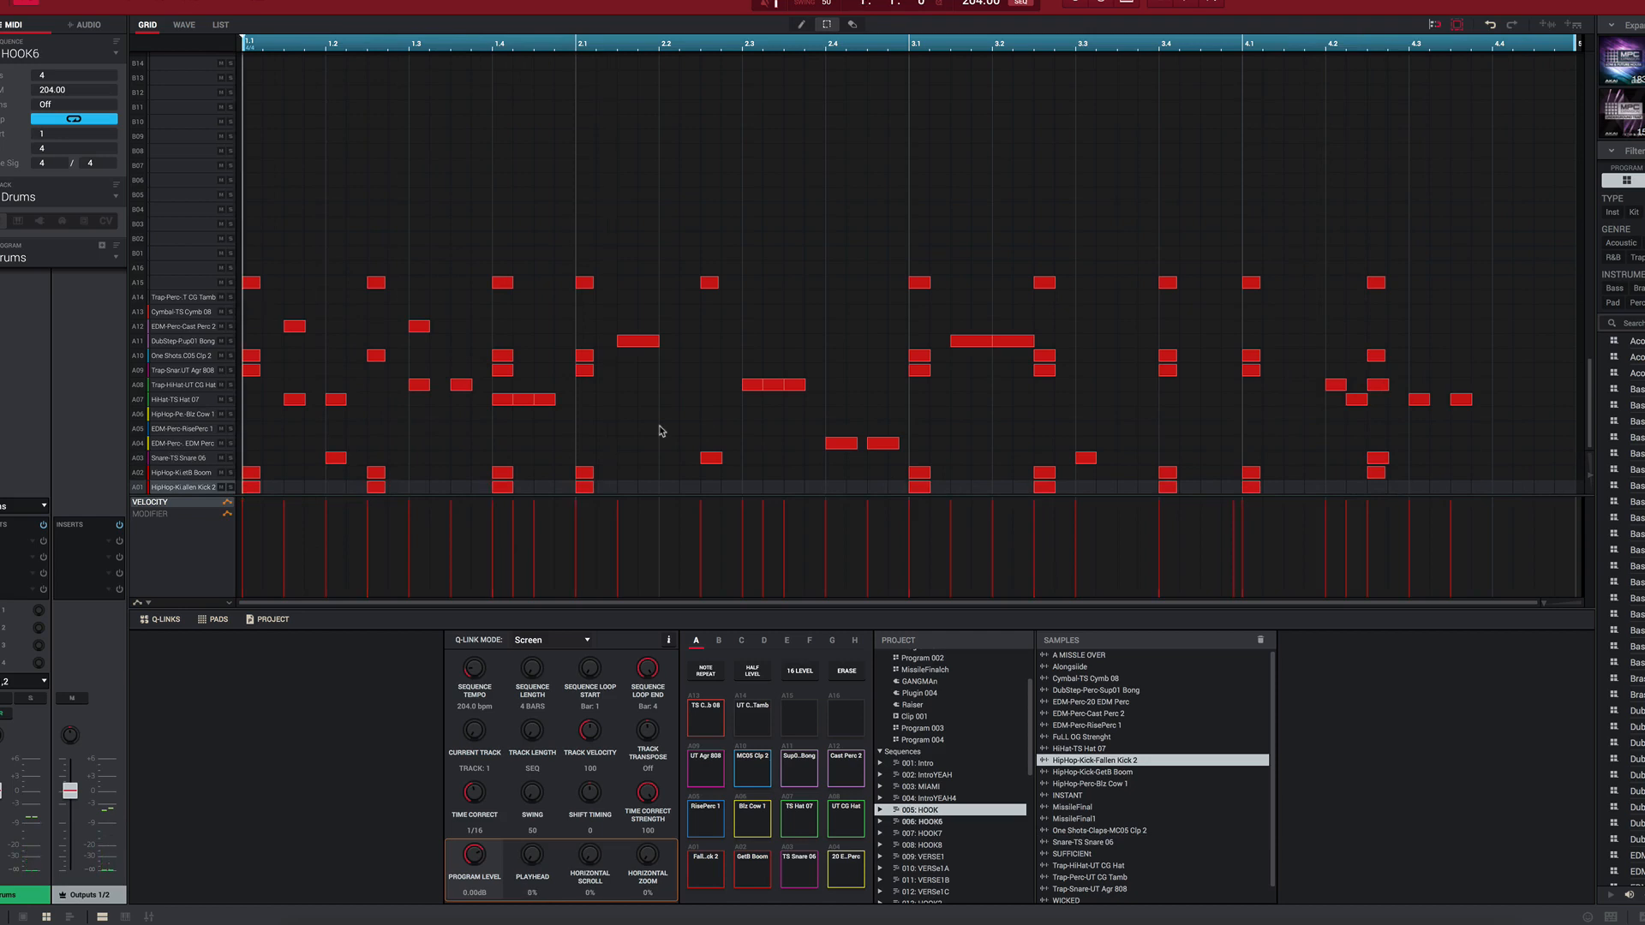
# Step: Compare the drum patterns in the sequences from HOOK6 up to VERSe2C, returning to HOOK2C
pyautogui.press('Down')
pyautogui.press('Down')
pyautogui.press('Down')
pyautogui.press('Down')
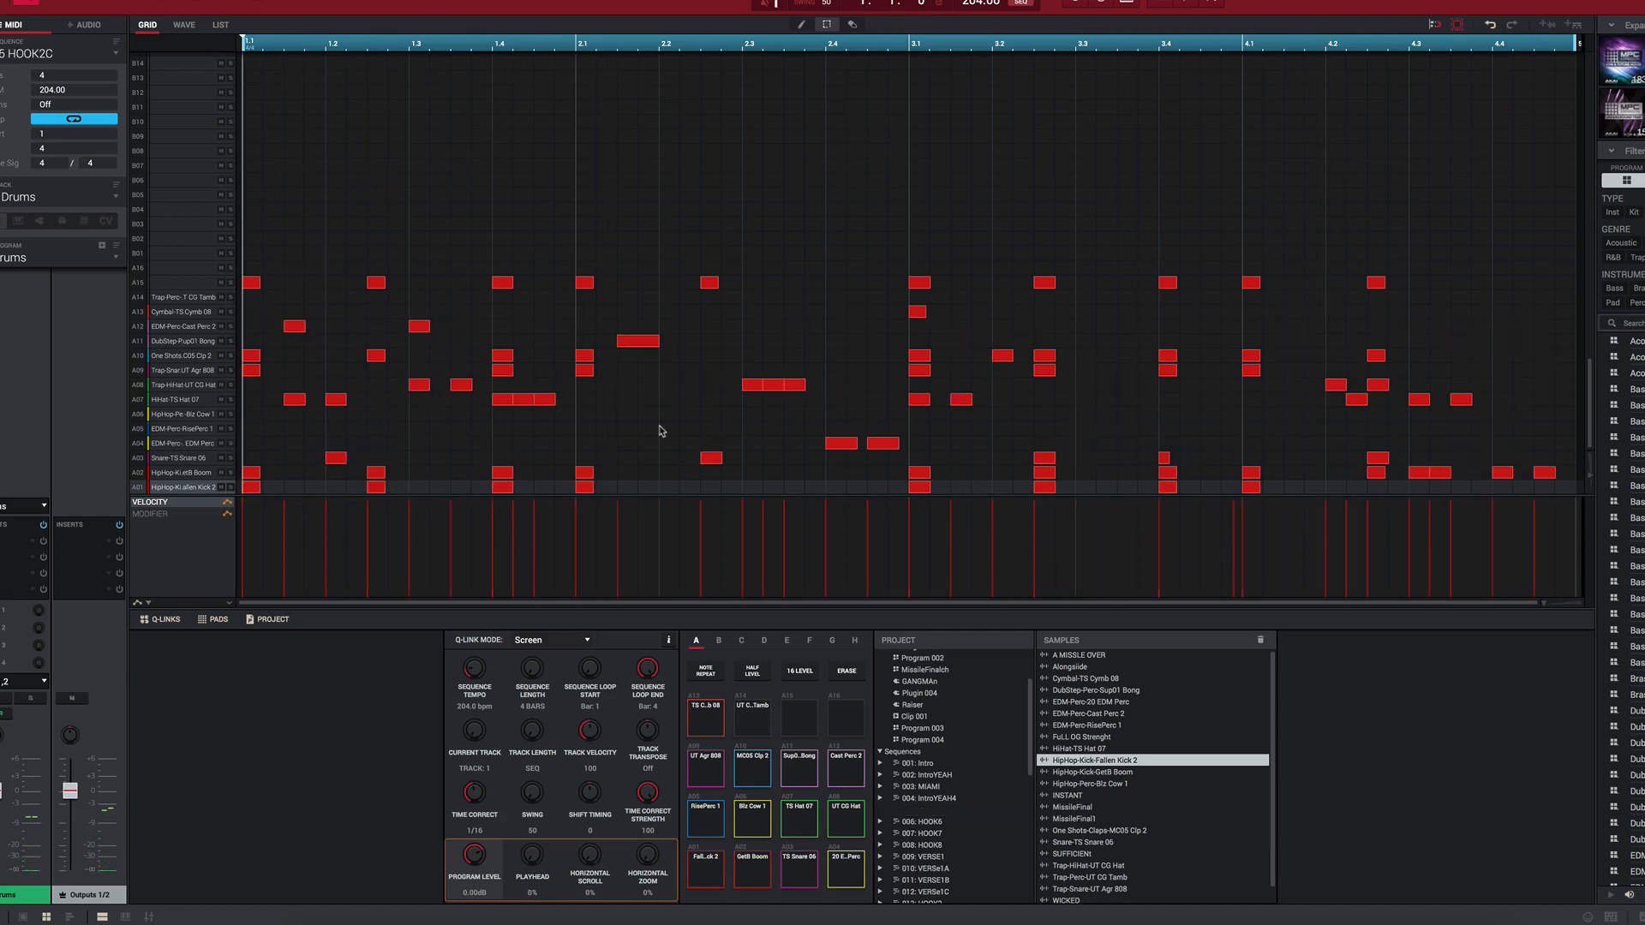
pyautogui.press('Down')
pyautogui.press('Down')
pyautogui.press('Down')
pyautogui.press('Down')
pyautogui.press('Down')
pyautogui.press('Up')
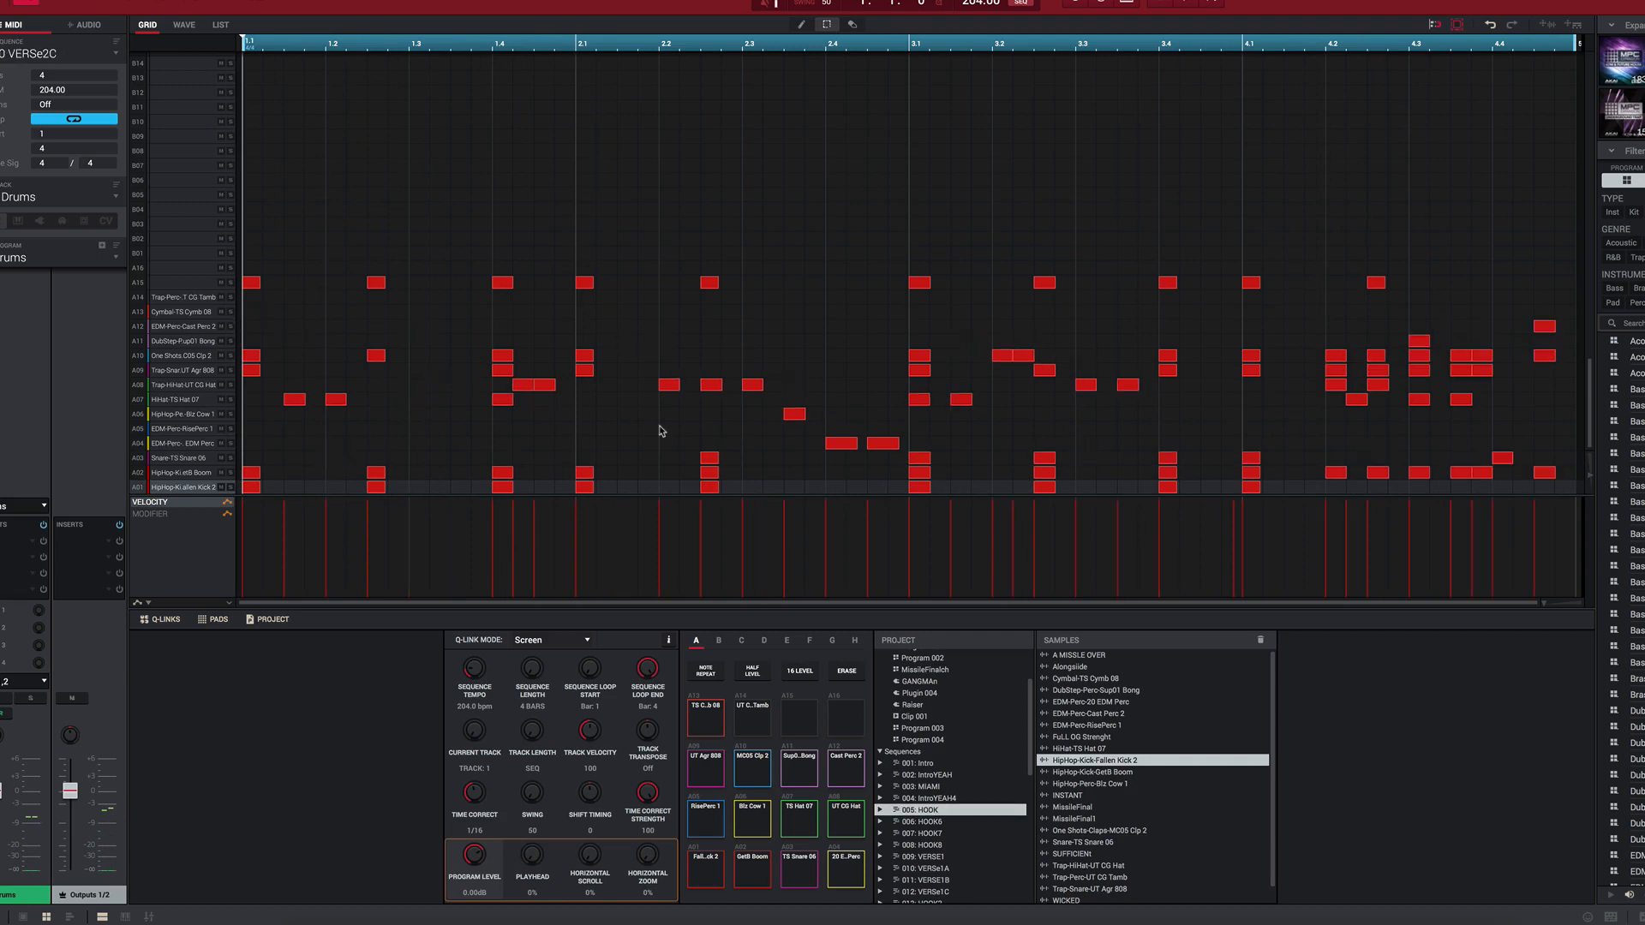
pyautogui.press('Up')
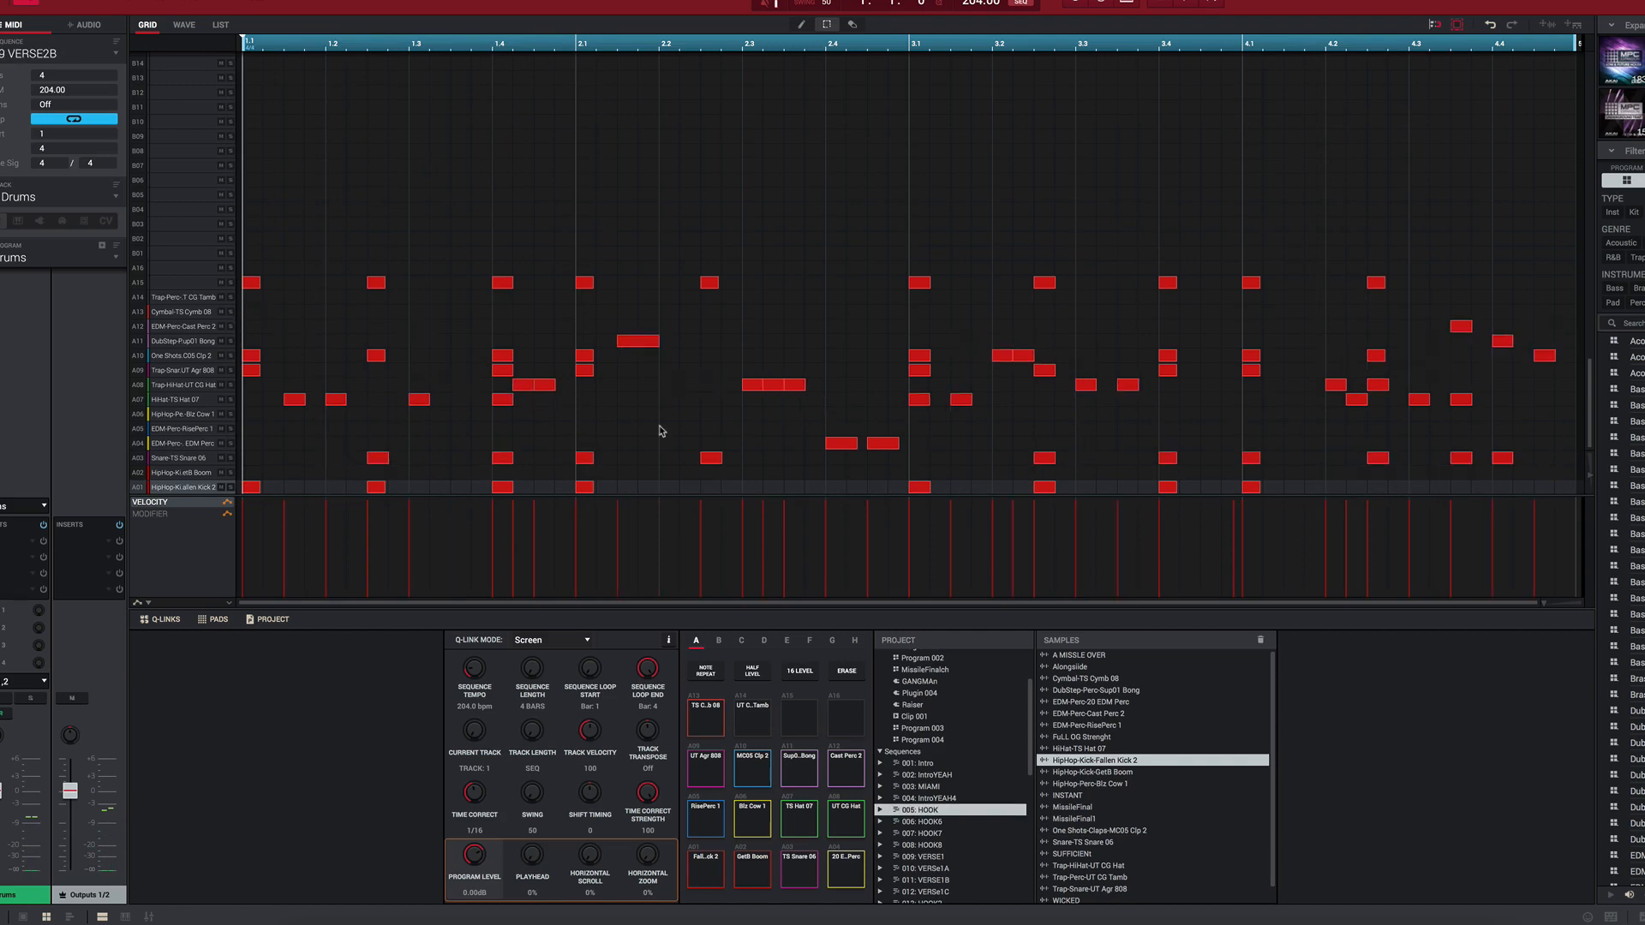
pyautogui.press('Up')
pyautogui.press('Up')
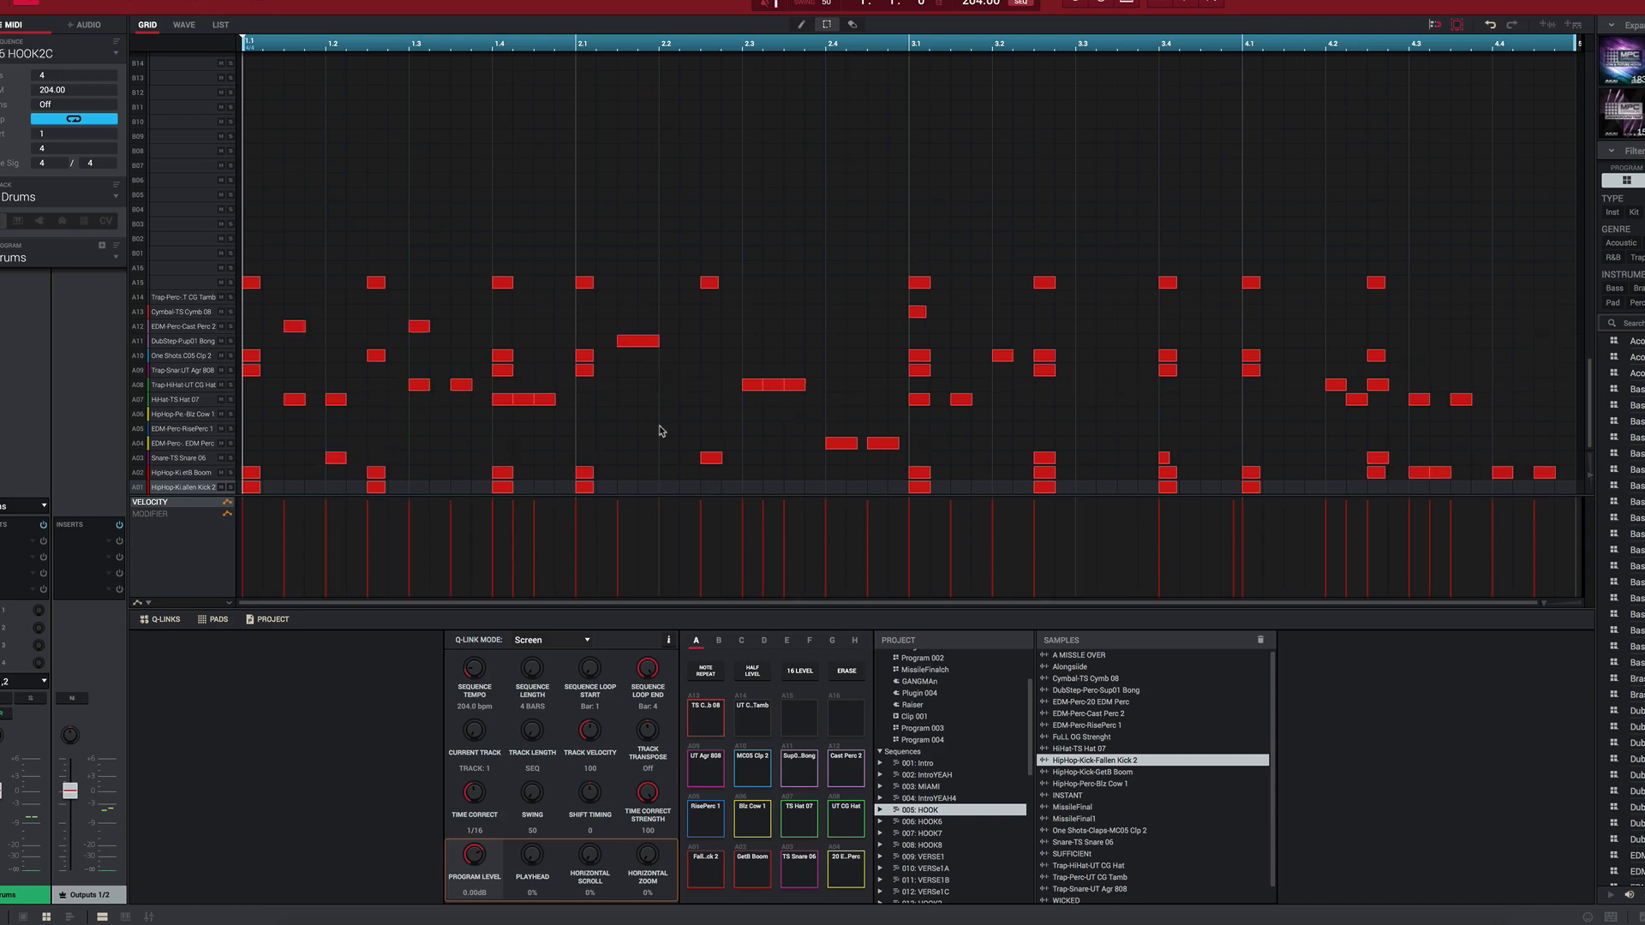
# Step: Play and compare the drum patterns in the VERSE2, VERSe2A, VERSe2C and CHORUS2 sequences
pyautogui.press('space')
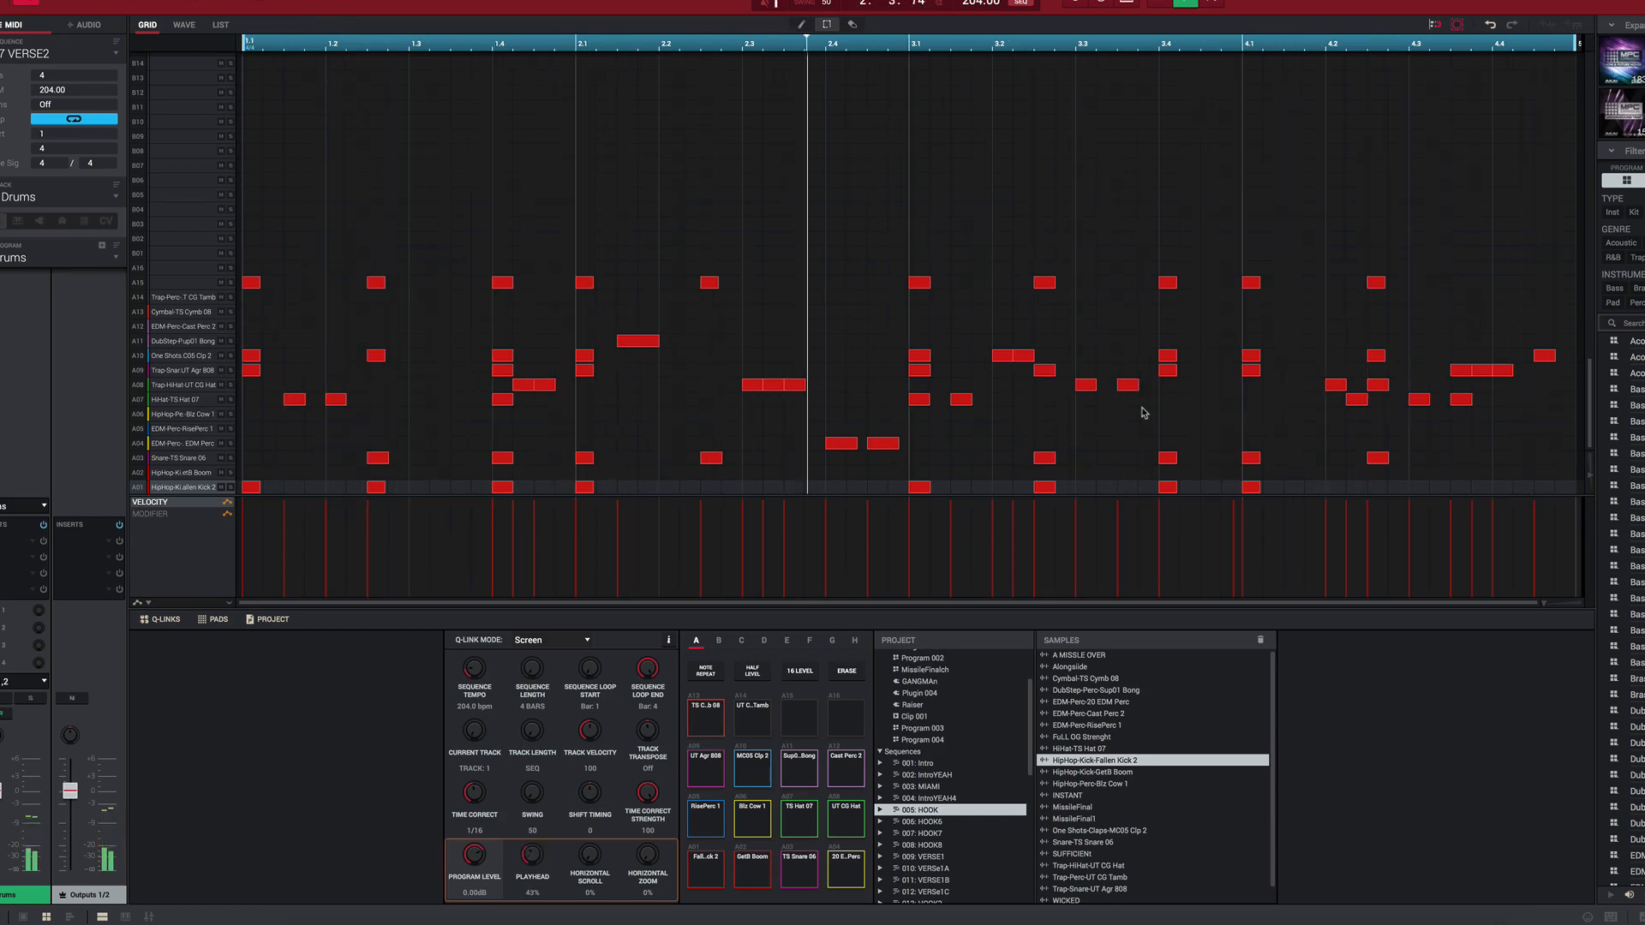
pyautogui.press('pagedown')
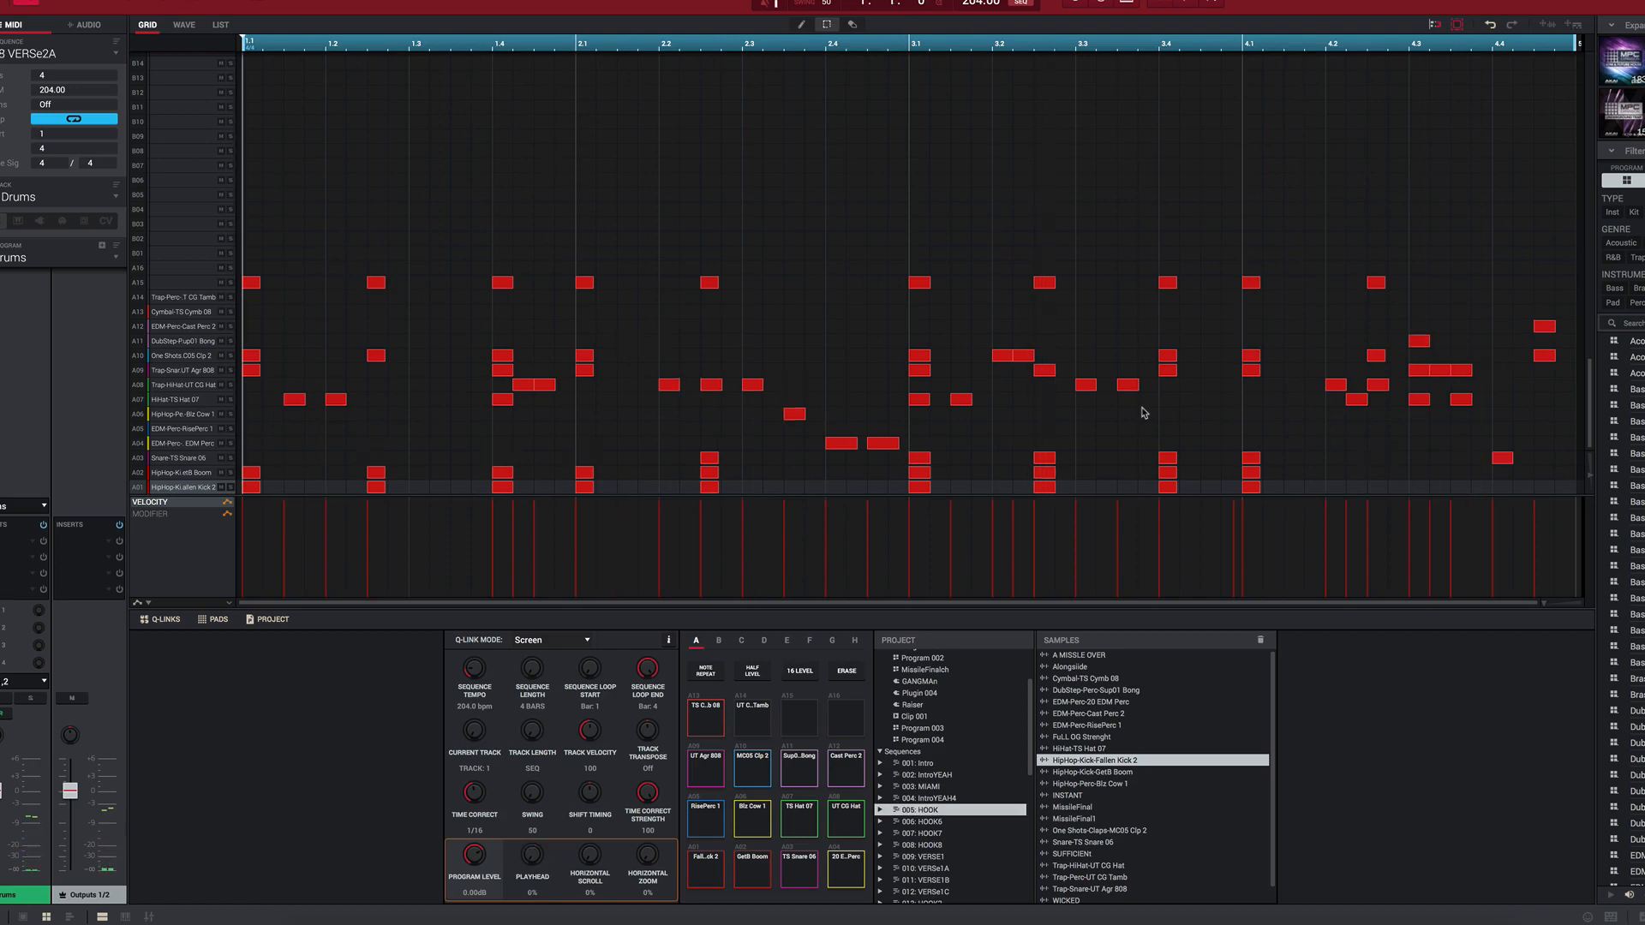
pyautogui.press('pagedown')
pyautogui.press('pagedown')
pyautogui.press('pagedown')
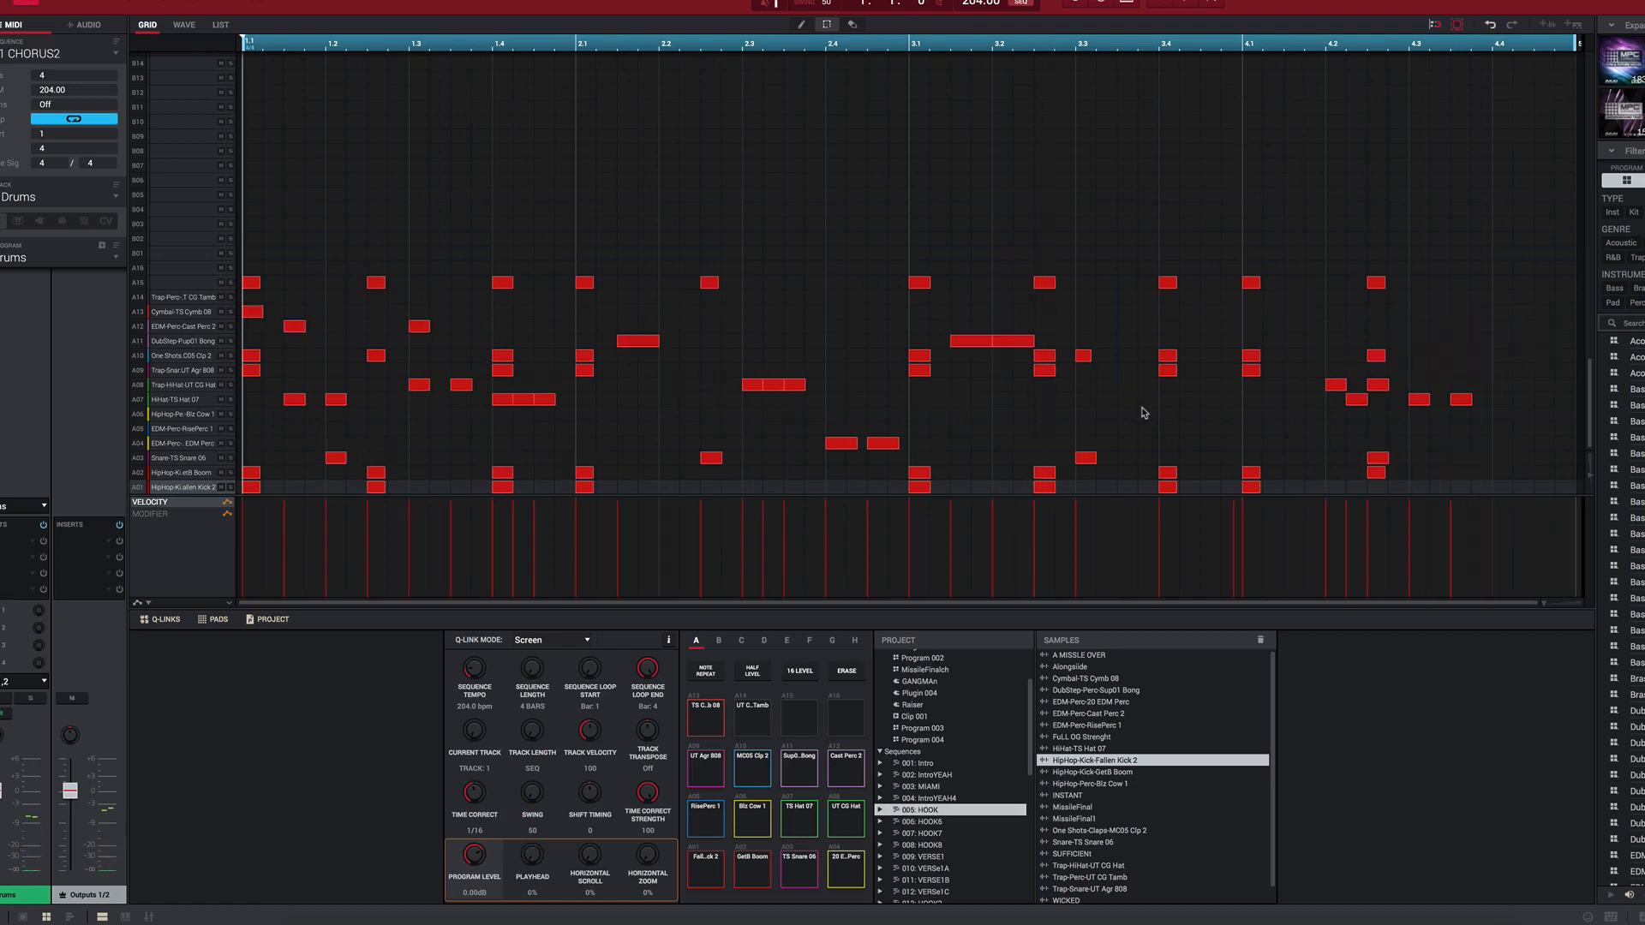
pyautogui.press('pageup')
pyautogui.press('pagedown')
pyautogui.press('pageup')
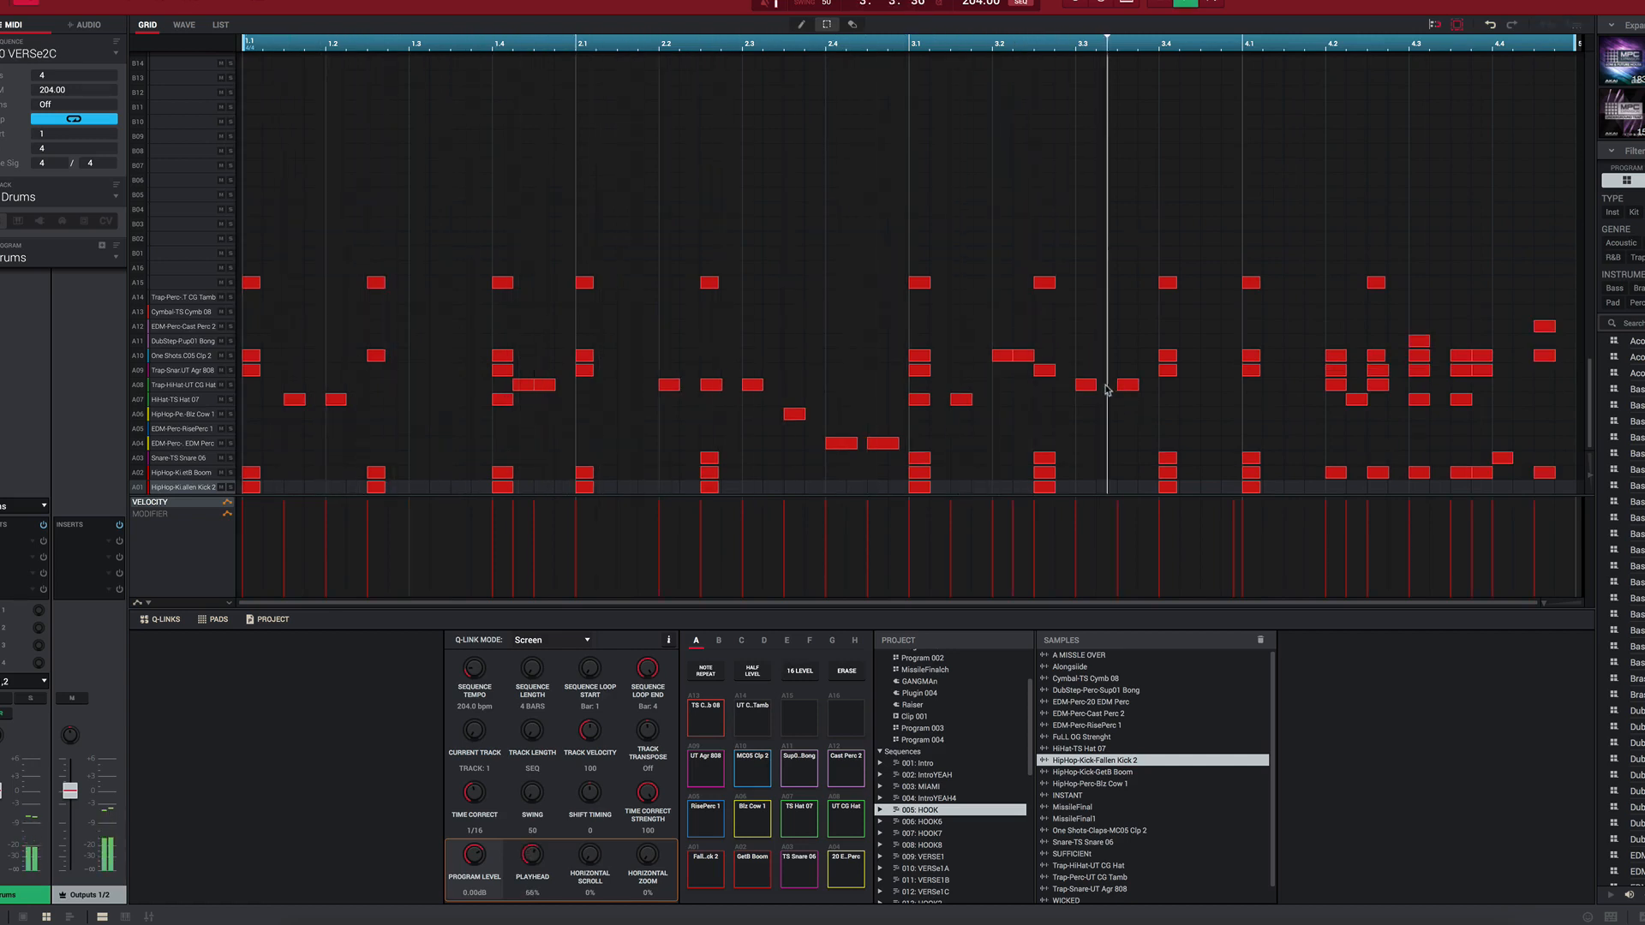
pyautogui.press('pagedown')
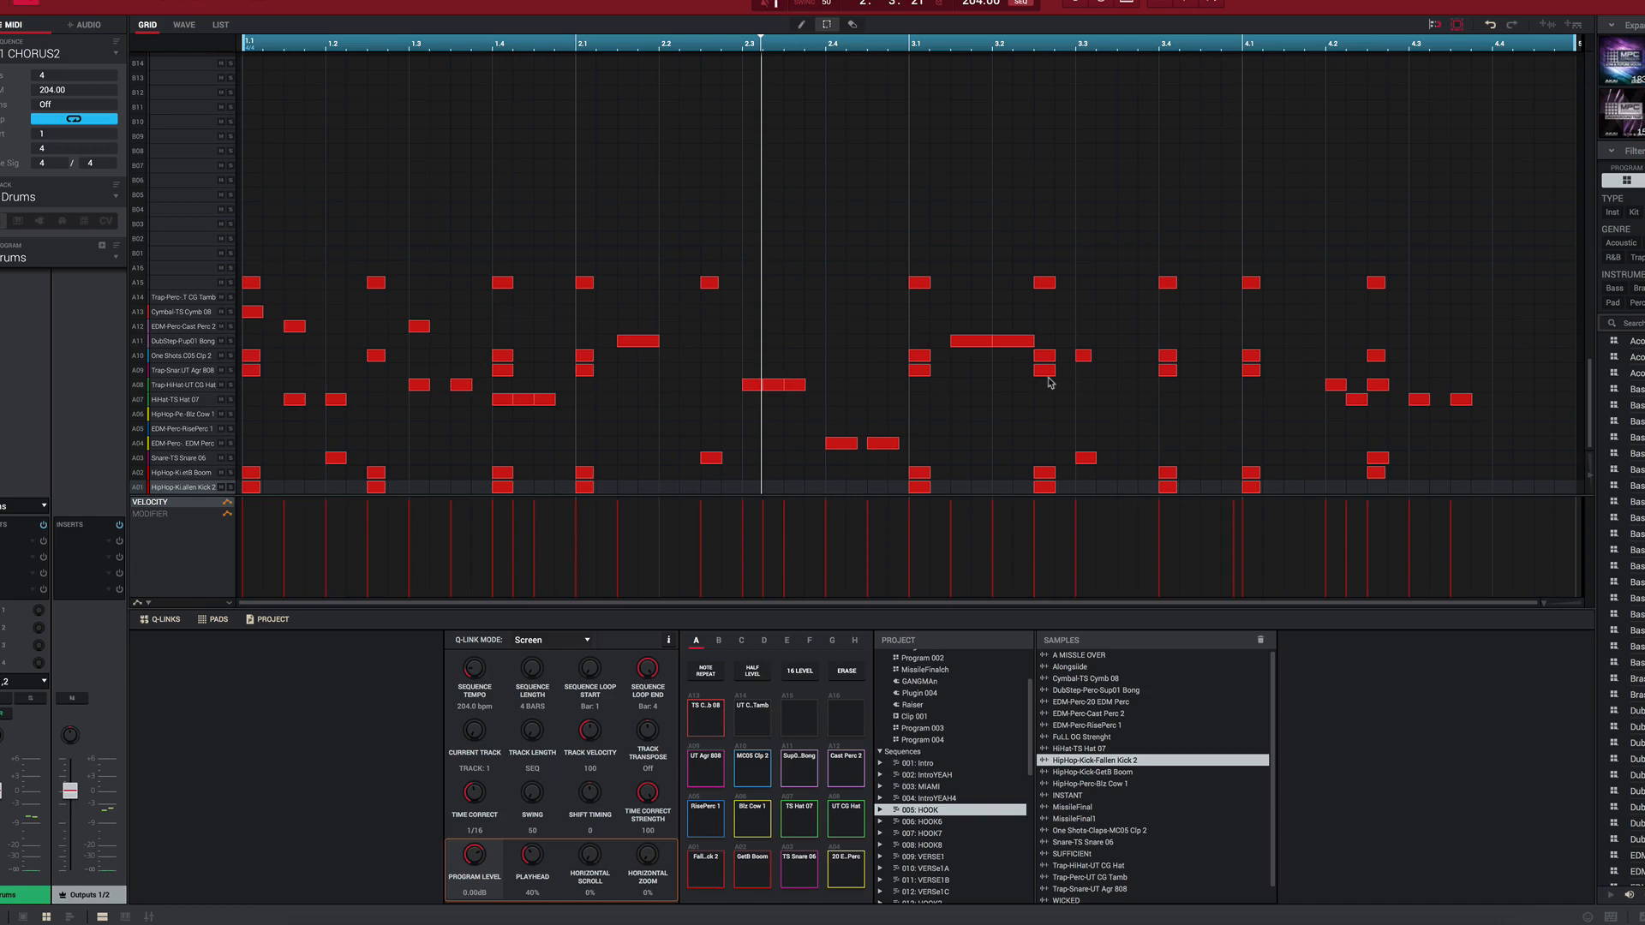
# Step: Examine how the drum pattern varies from CHORUS2 through RPTCHORUSA to BREAK1
pyautogui.press('pagedown')
pyautogui.press('pagedown')
pyautogui.press('pagedown')
pyautogui.press('pagedown')
pyautogui.press('pagedown')
pyautogui.press('pagedown')
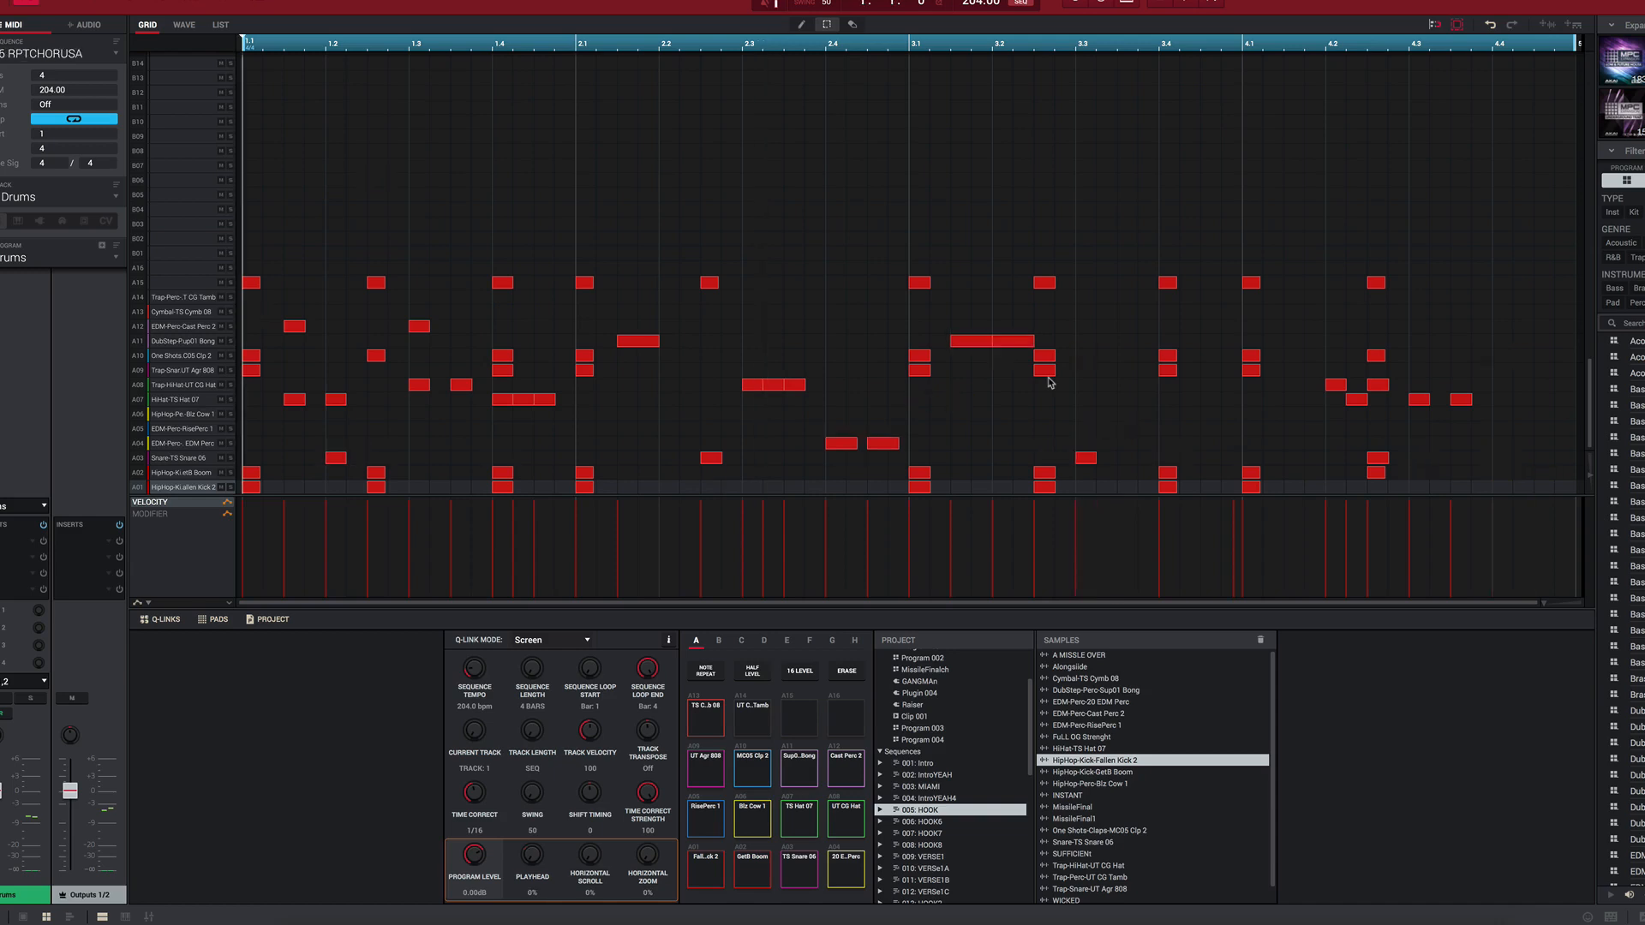
pyautogui.press('pagedown')
pyautogui.press('pagedown')
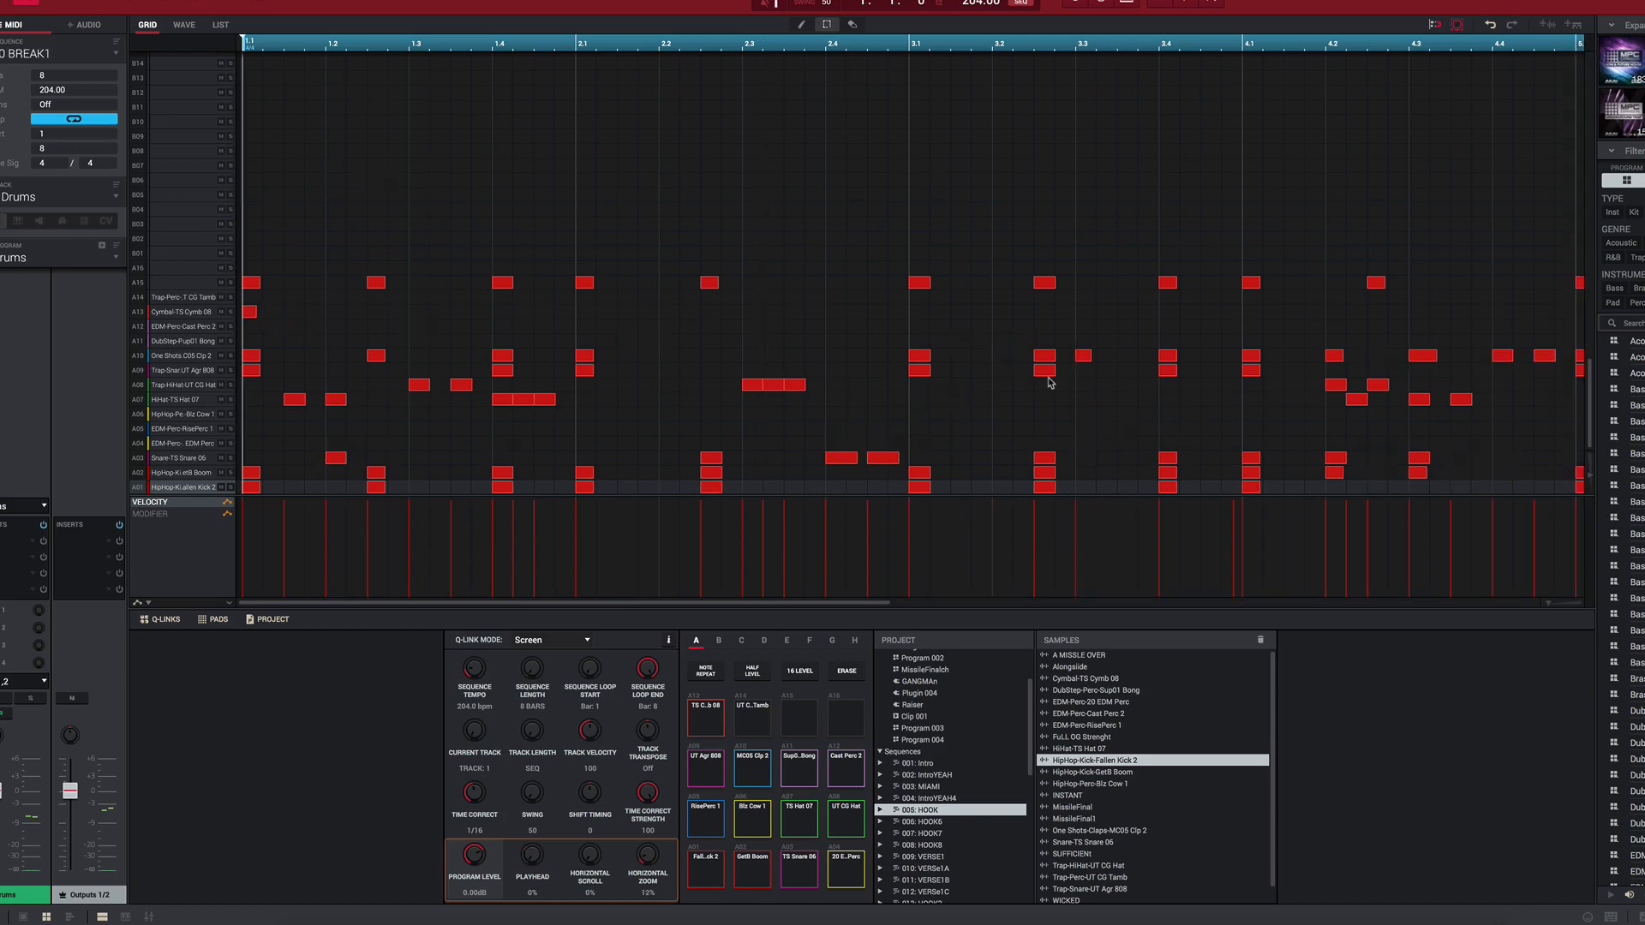
# Step: Play the RPTC-OUT sequence to check its drum pattern and examine its STRINGS track
pyautogui.press('pageup')
pyautogui.press('space')
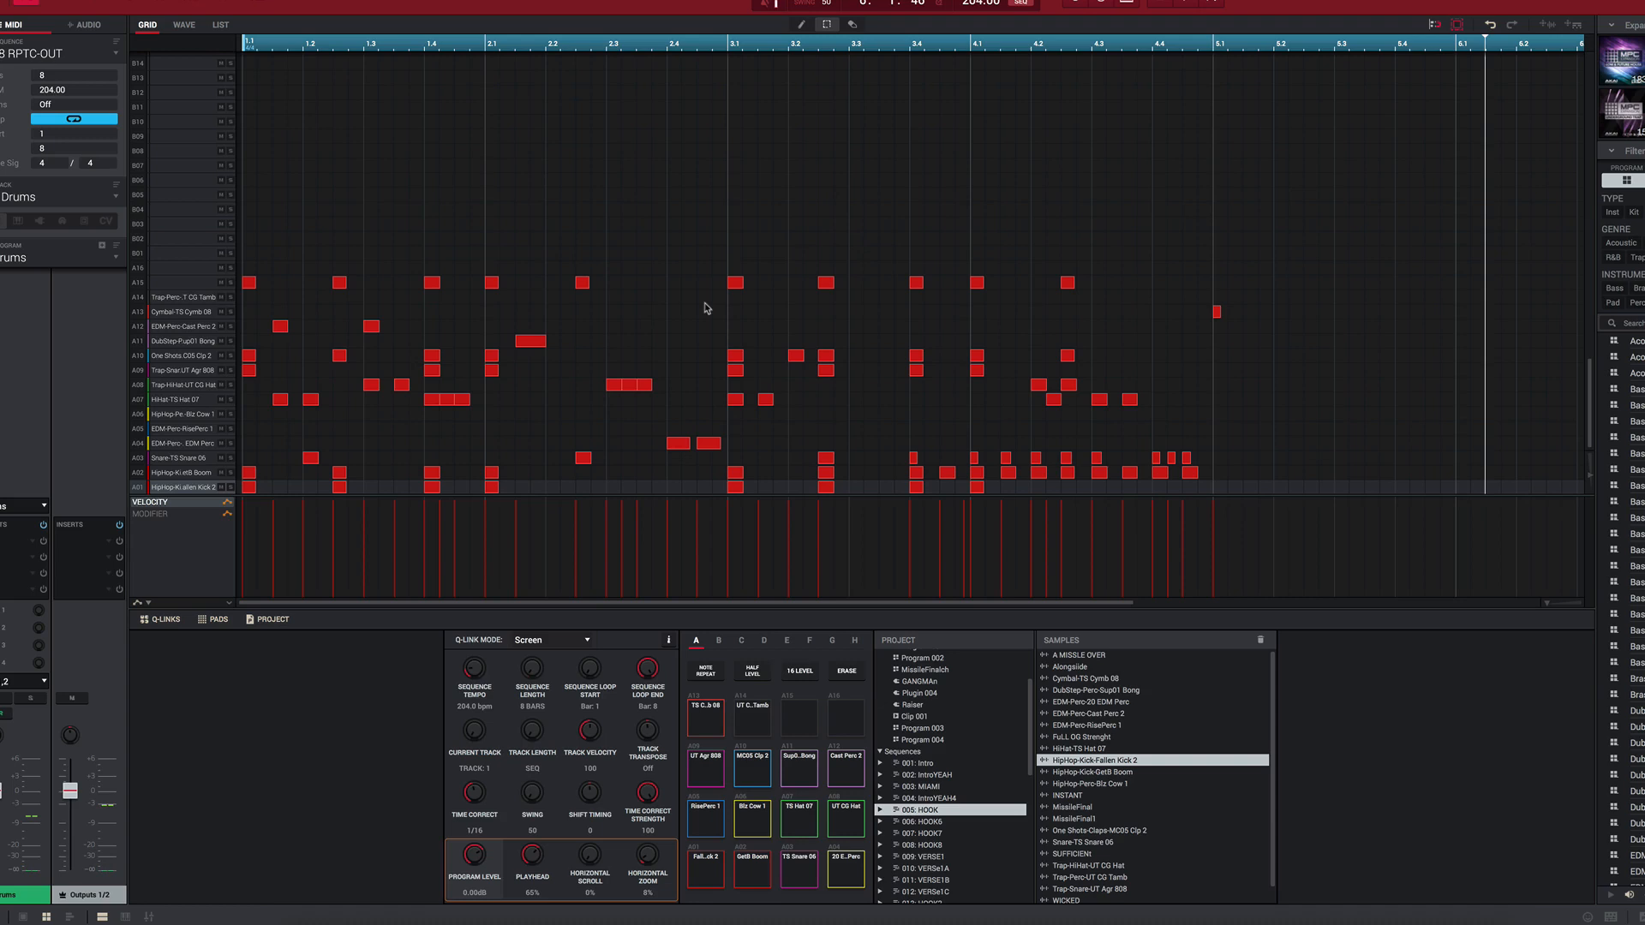
pyautogui.press('Down')
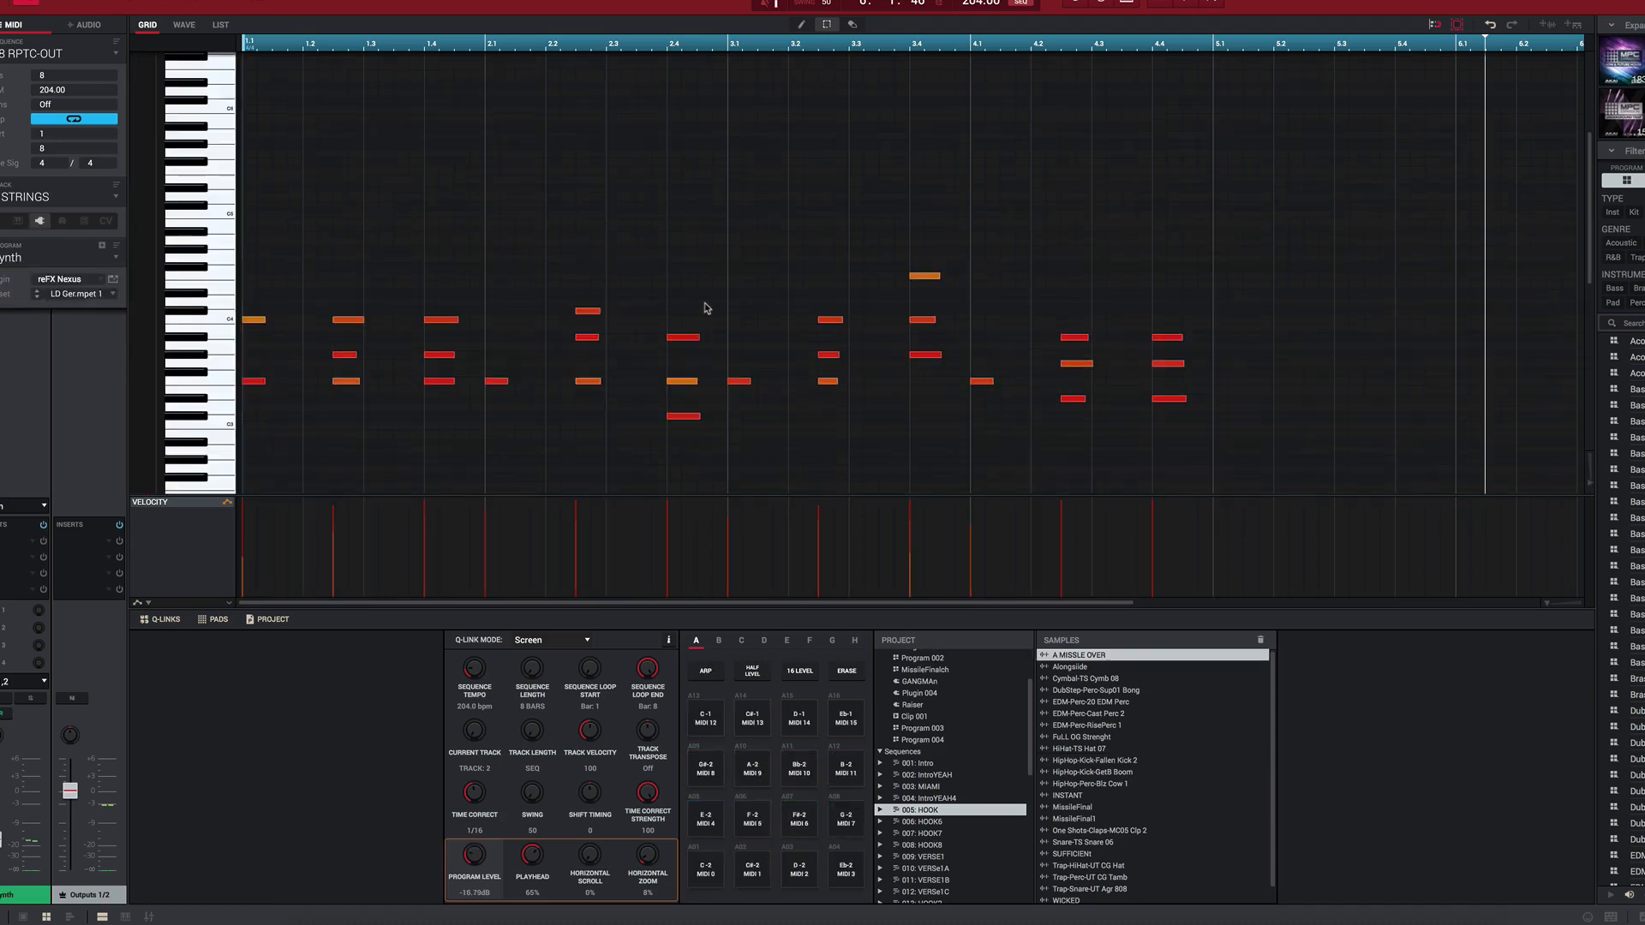
# Step: Play the MISSLE track in the MIAMI and IntroYEAH4 sequences to hear the intro leading into HOOK
pyautogui.press('Down')
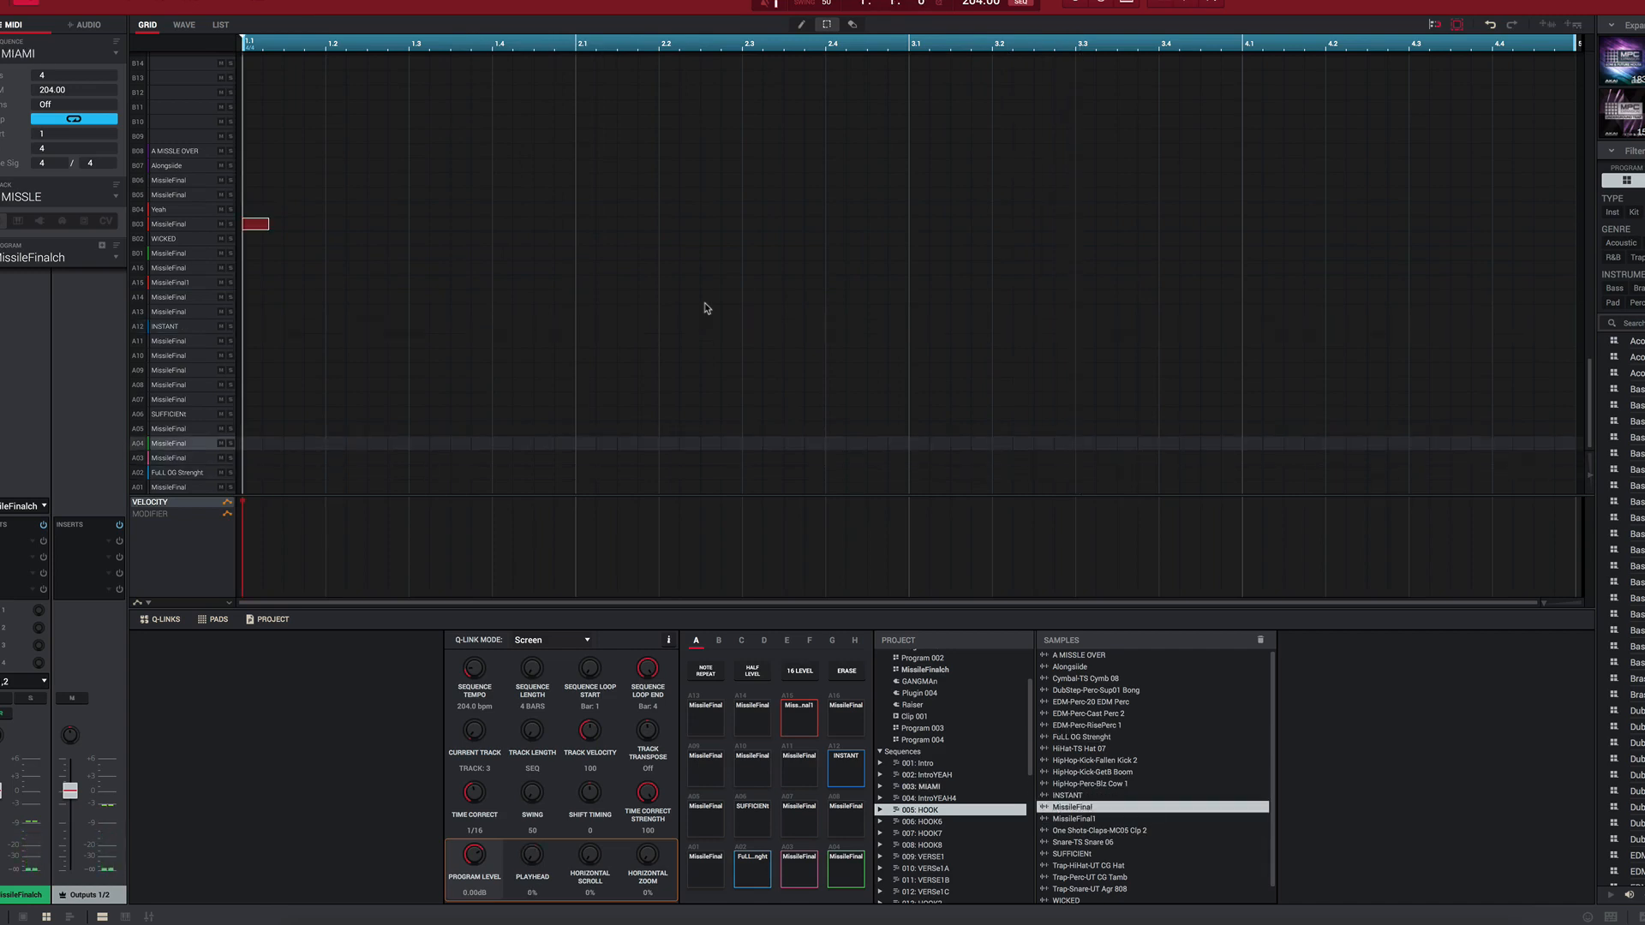
pyautogui.press('space')
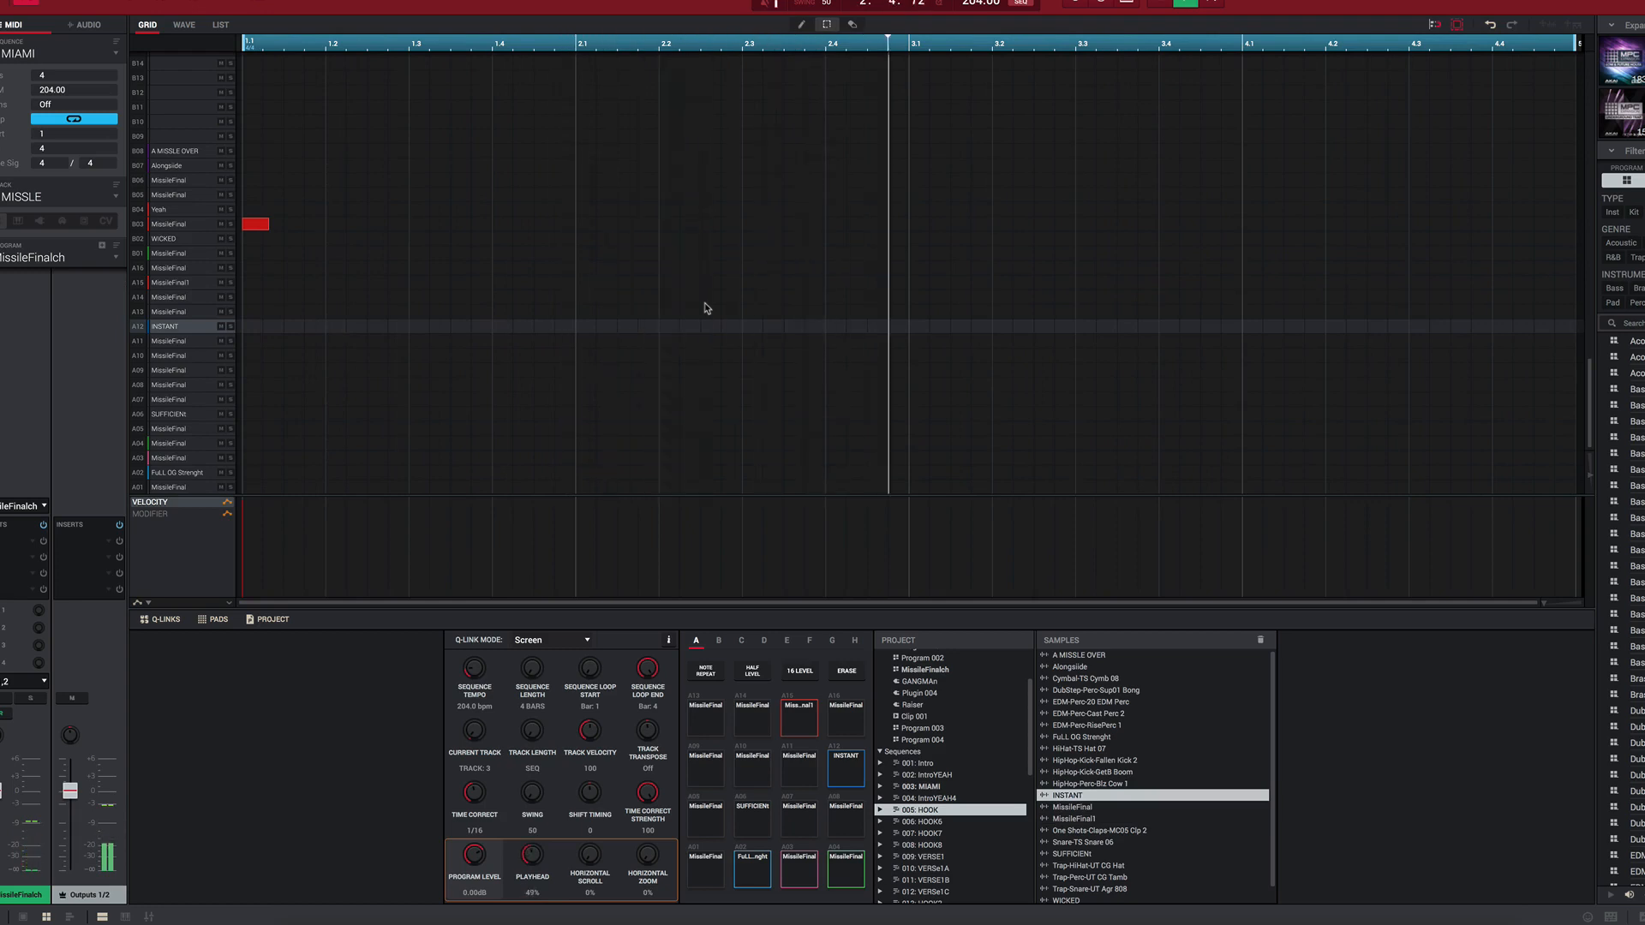
pyautogui.press('Down')
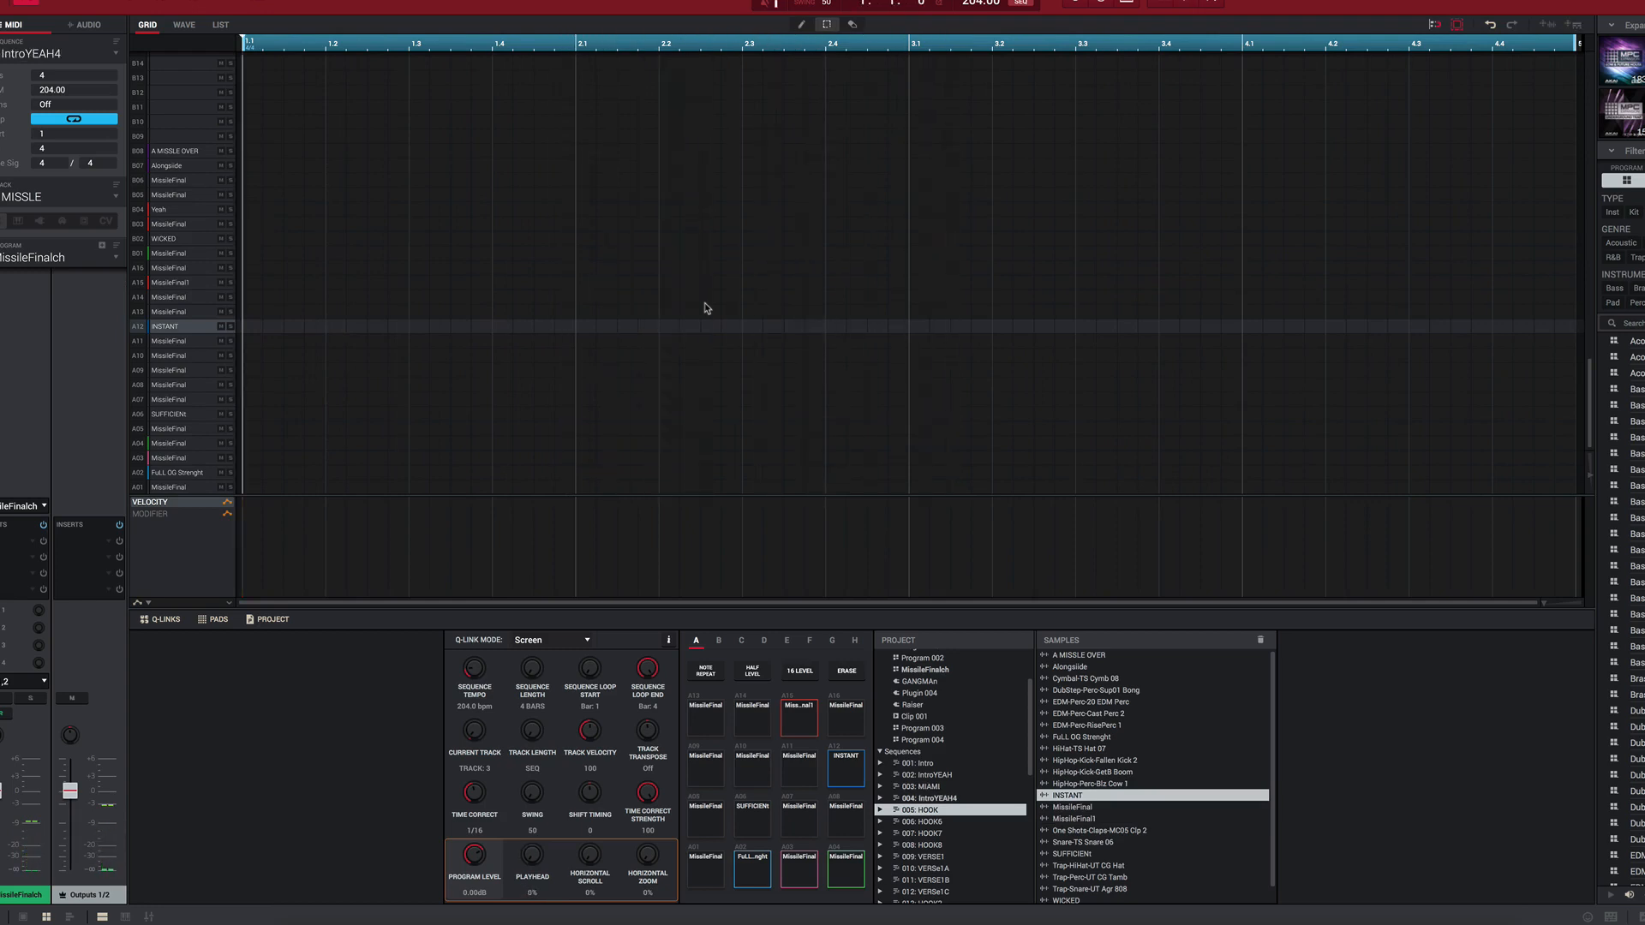
pyautogui.press('space')
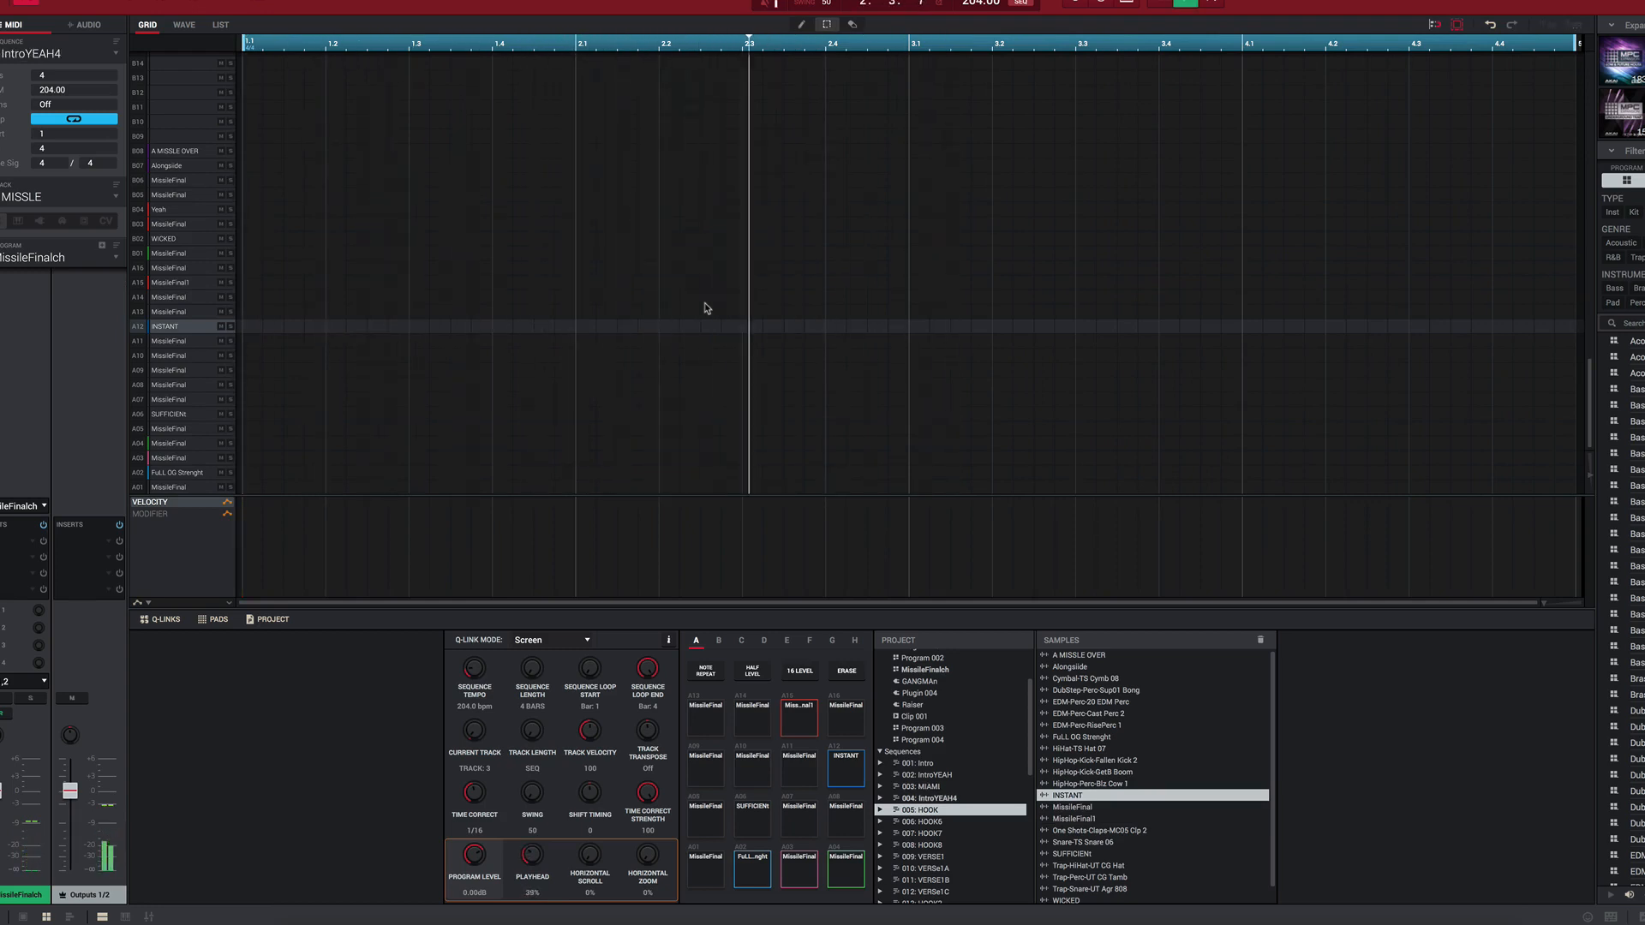
pyautogui.press('Down')
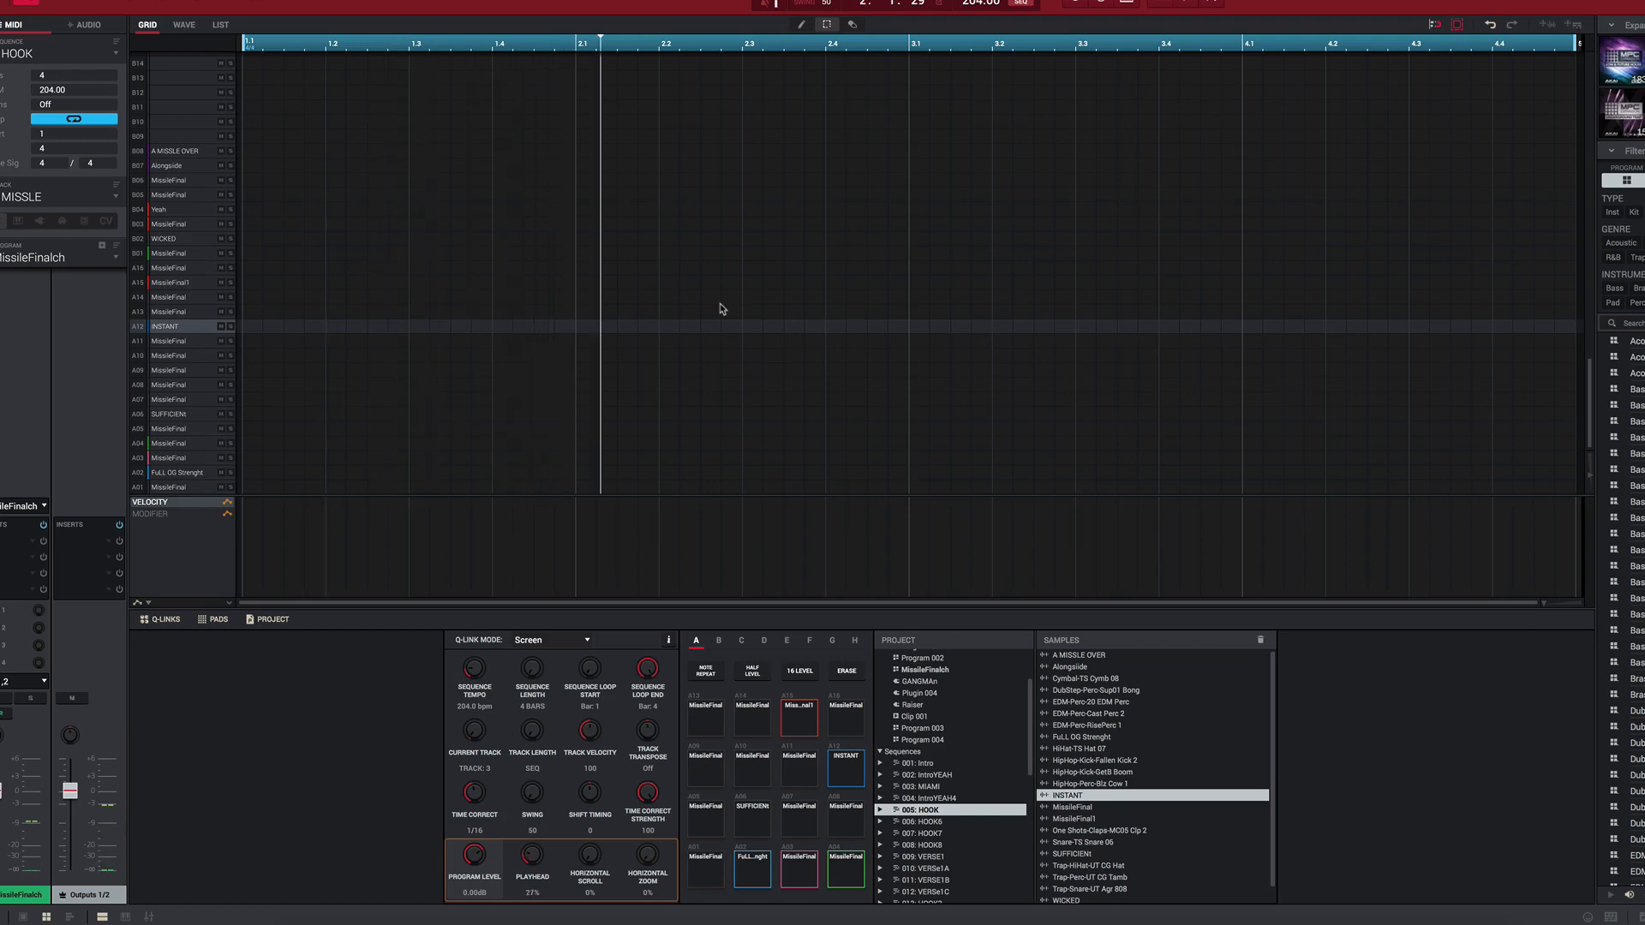
# Step: Compare the Drums track's kick notes with the BASS track's notes in the HOOK sequence
pyautogui.press('Up')
pyautogui.press('Up')
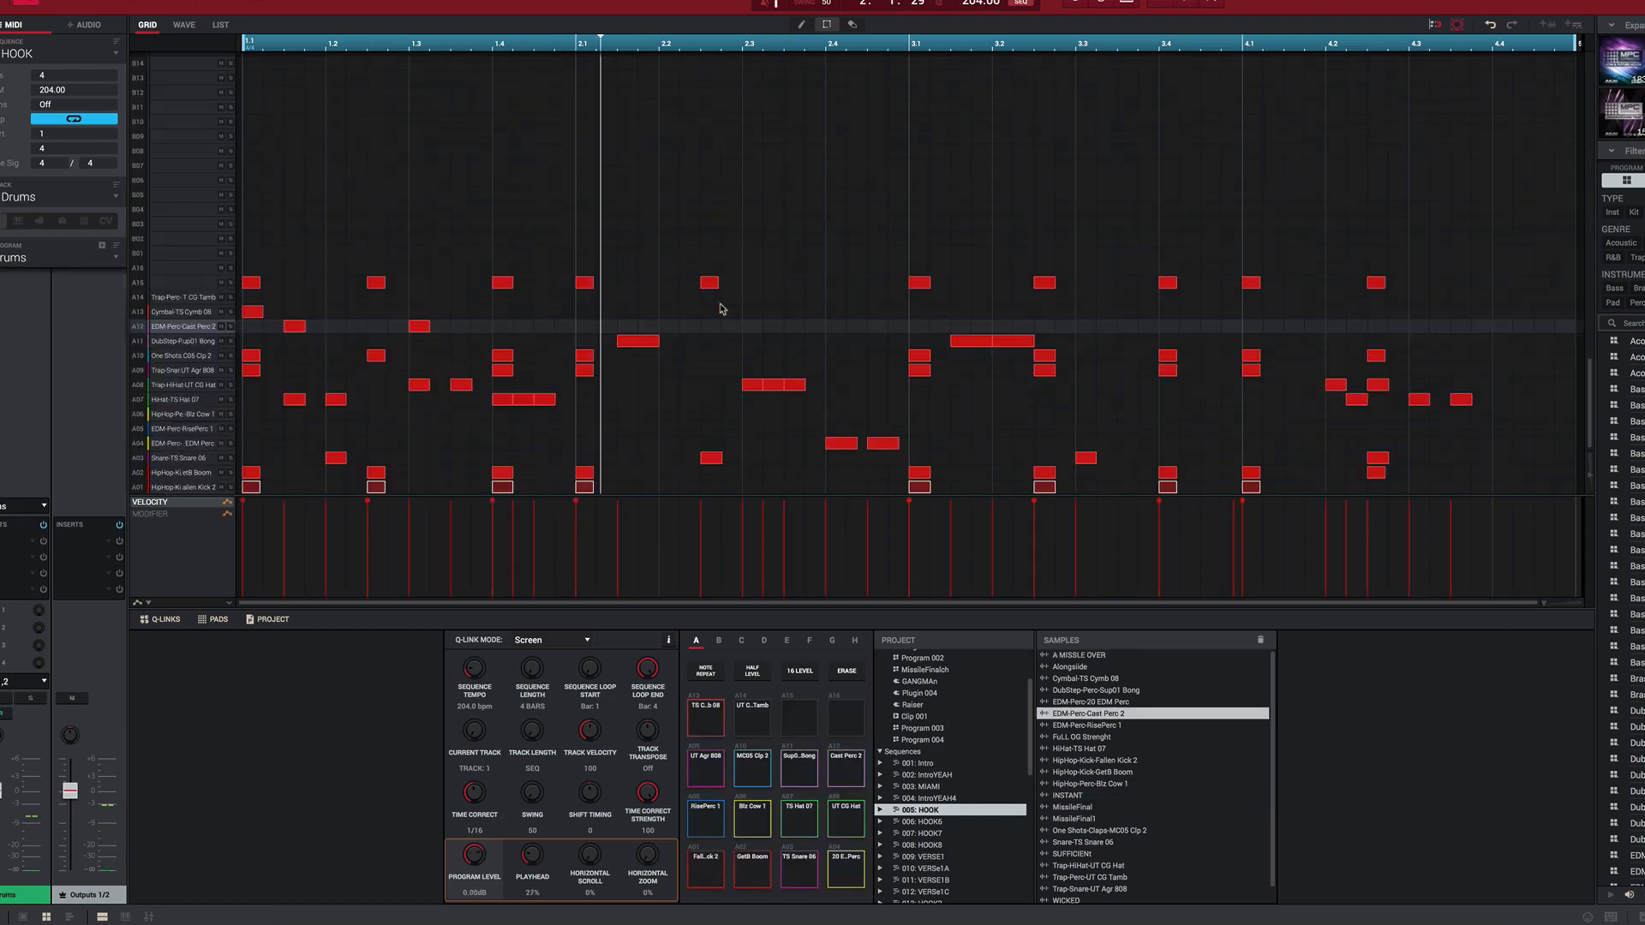
pyautogui.press('Down')
pyautogui.press('Down')
pyautogui.press('Down')
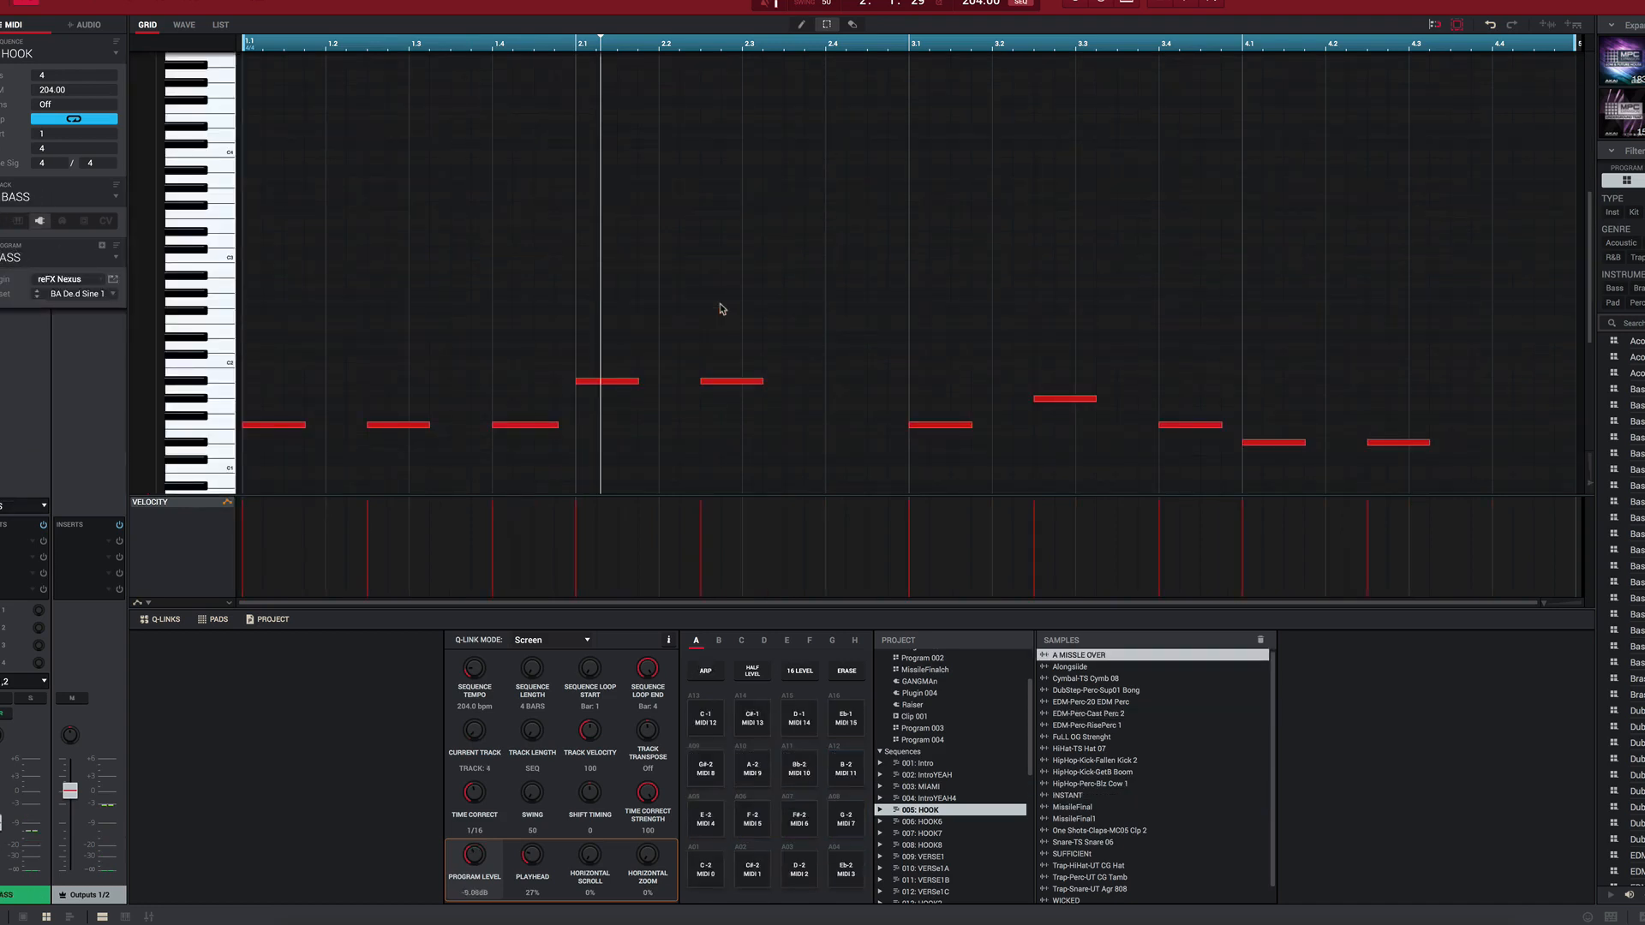
# Step: Open the GANGMAn program's reFX Nexus plugin from Track 06, view the AR [KPop] Gangman Party preset in its library, and close the plugin
pyautogui.press('Down')
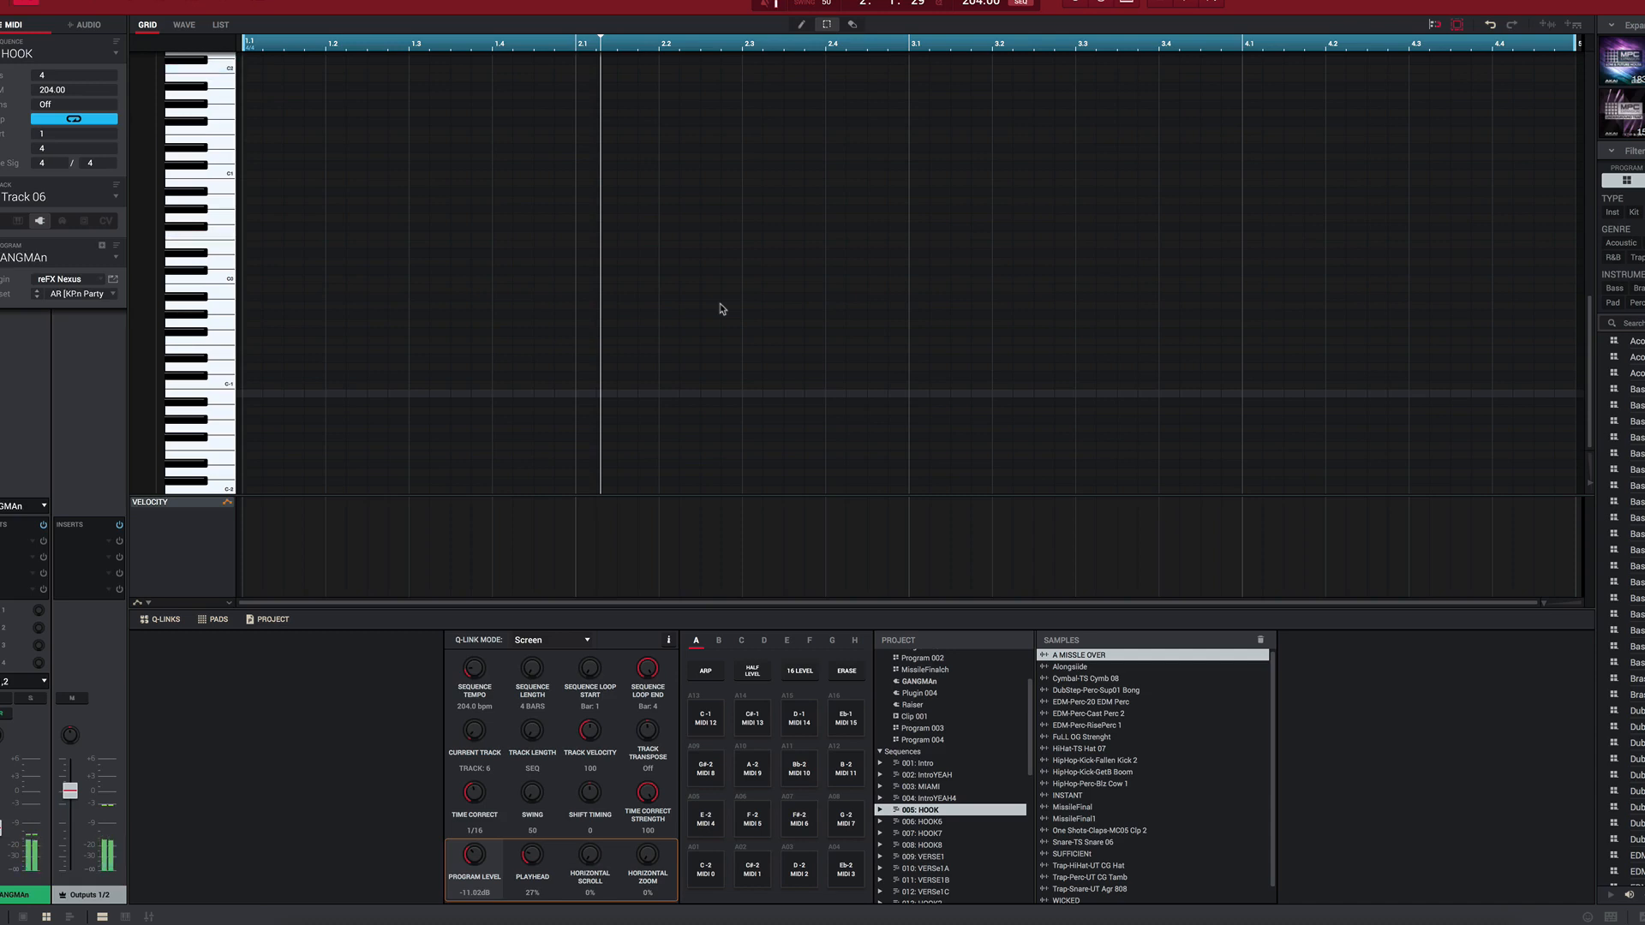
pyautogui.click(114, 280)
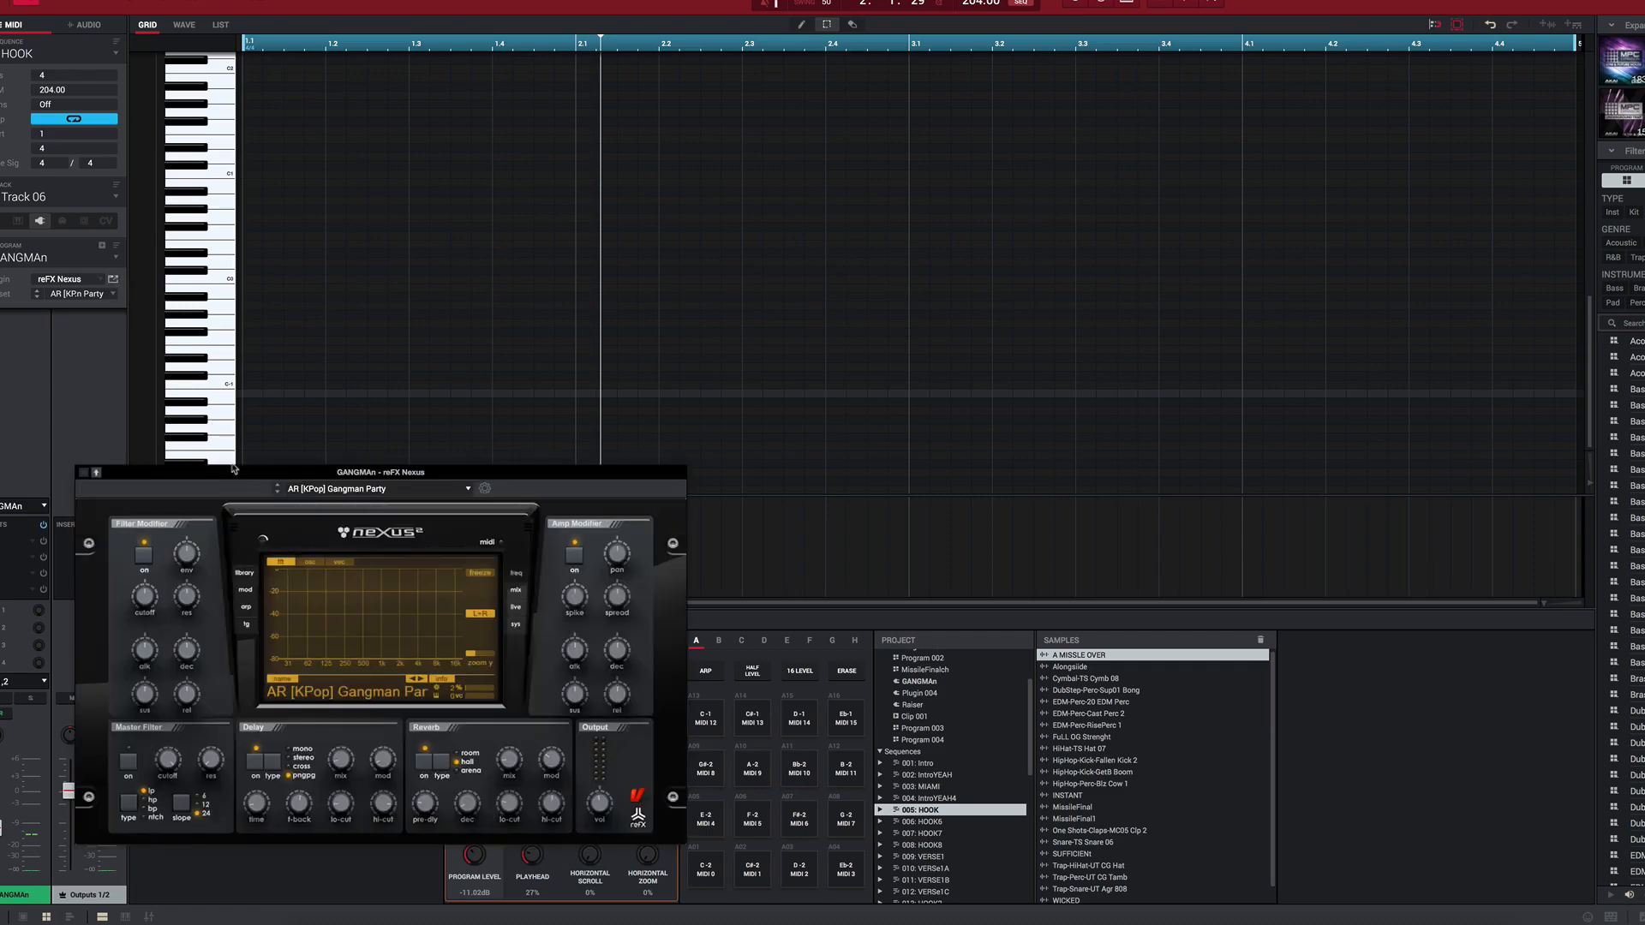
pyautogui.moveTo(232, 470); pyautogui.dragTo(352, 360)
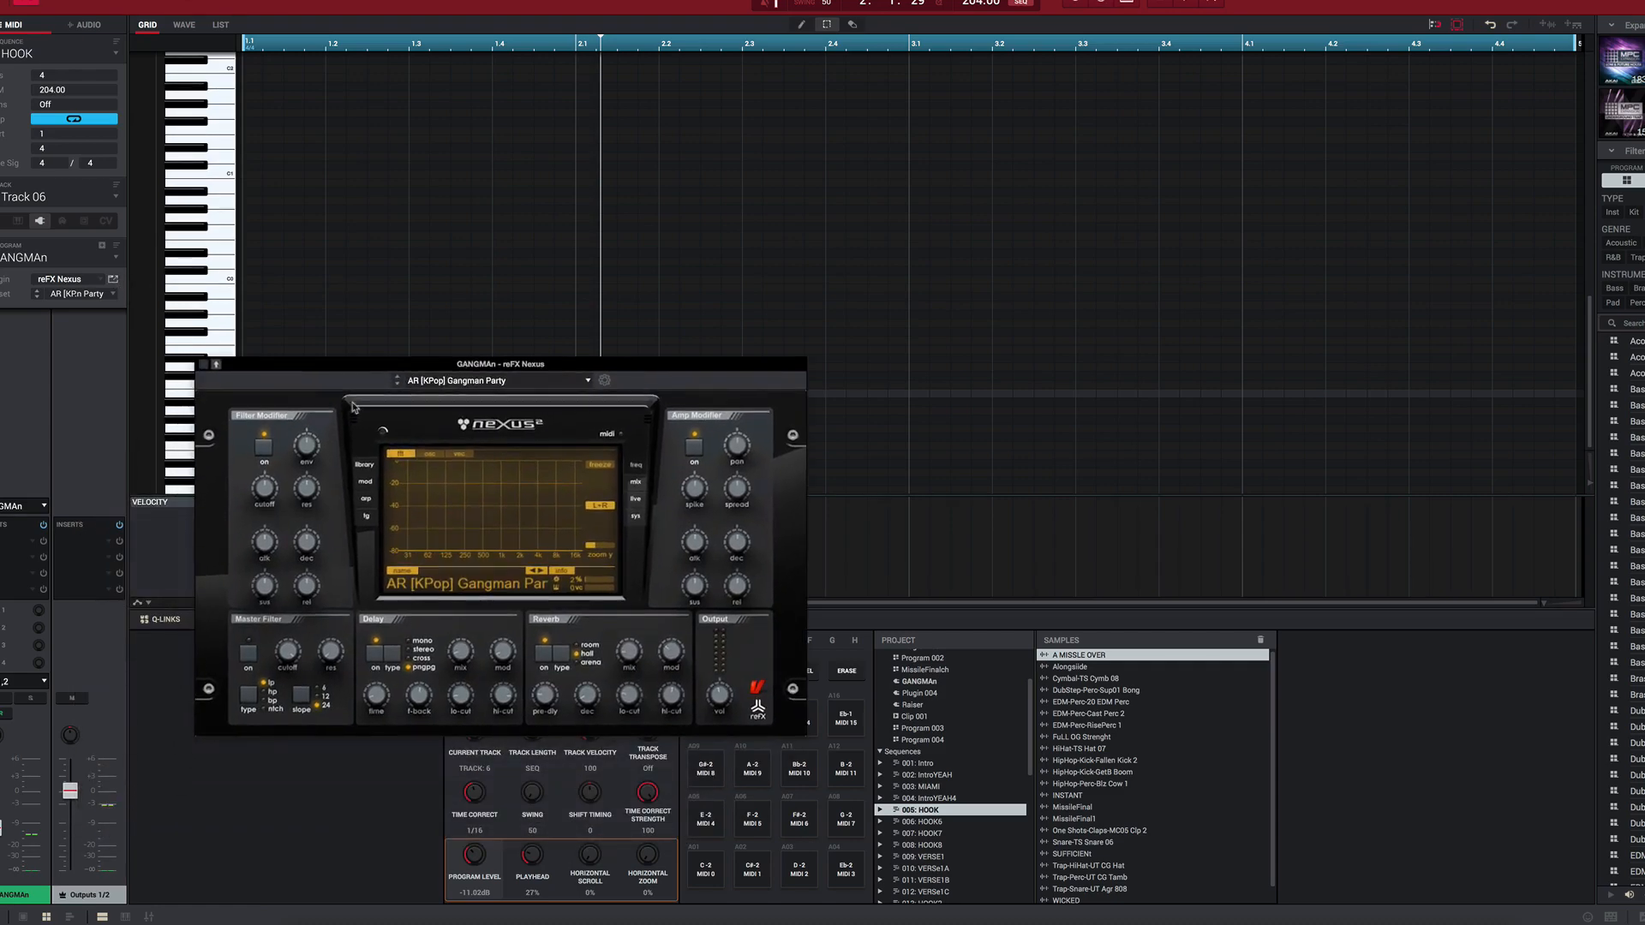
pyautogui.click(366, 470)
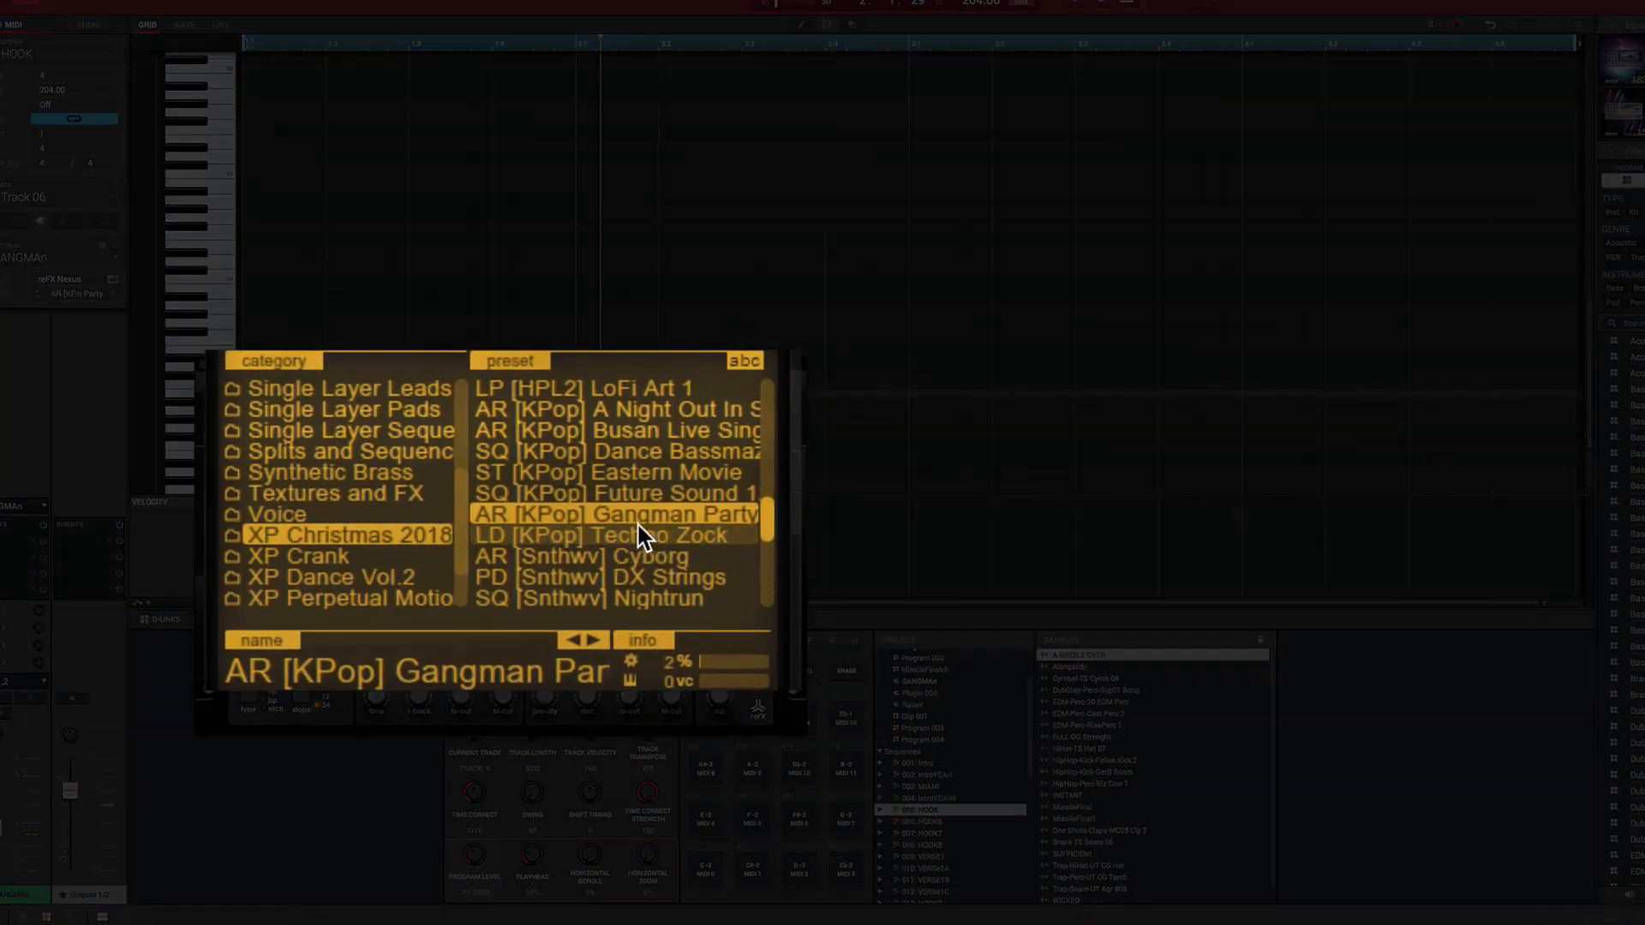
pyautogui.moveTo(368, 364); pyautogui.dragTo(326, 475)
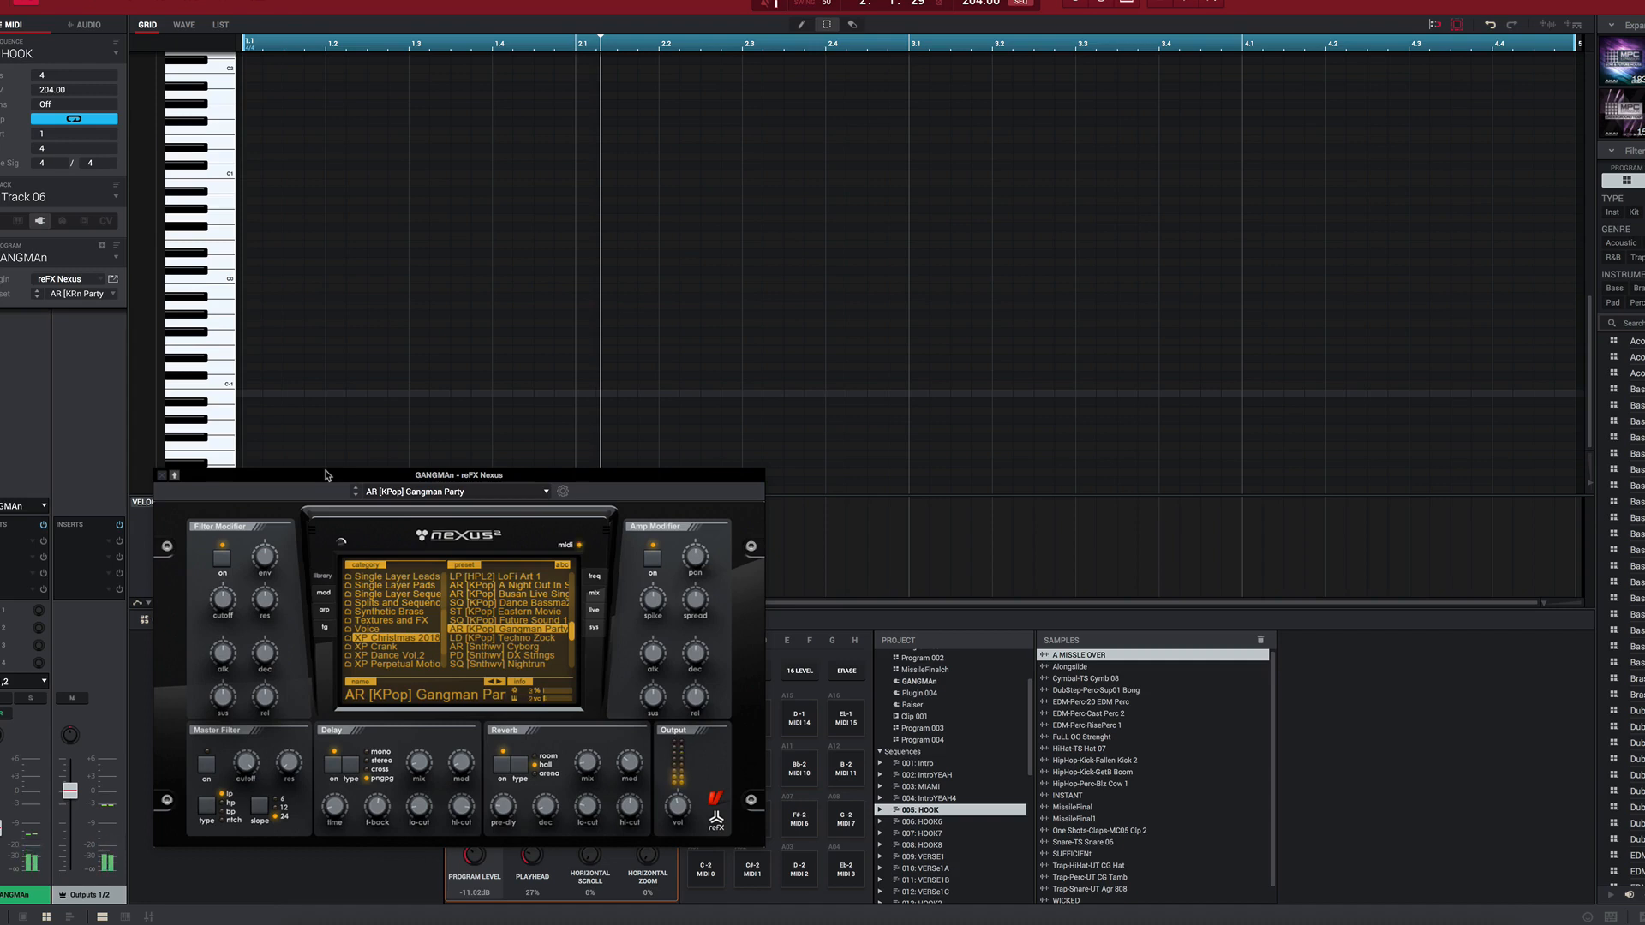
pyautogui.click(160, 478)
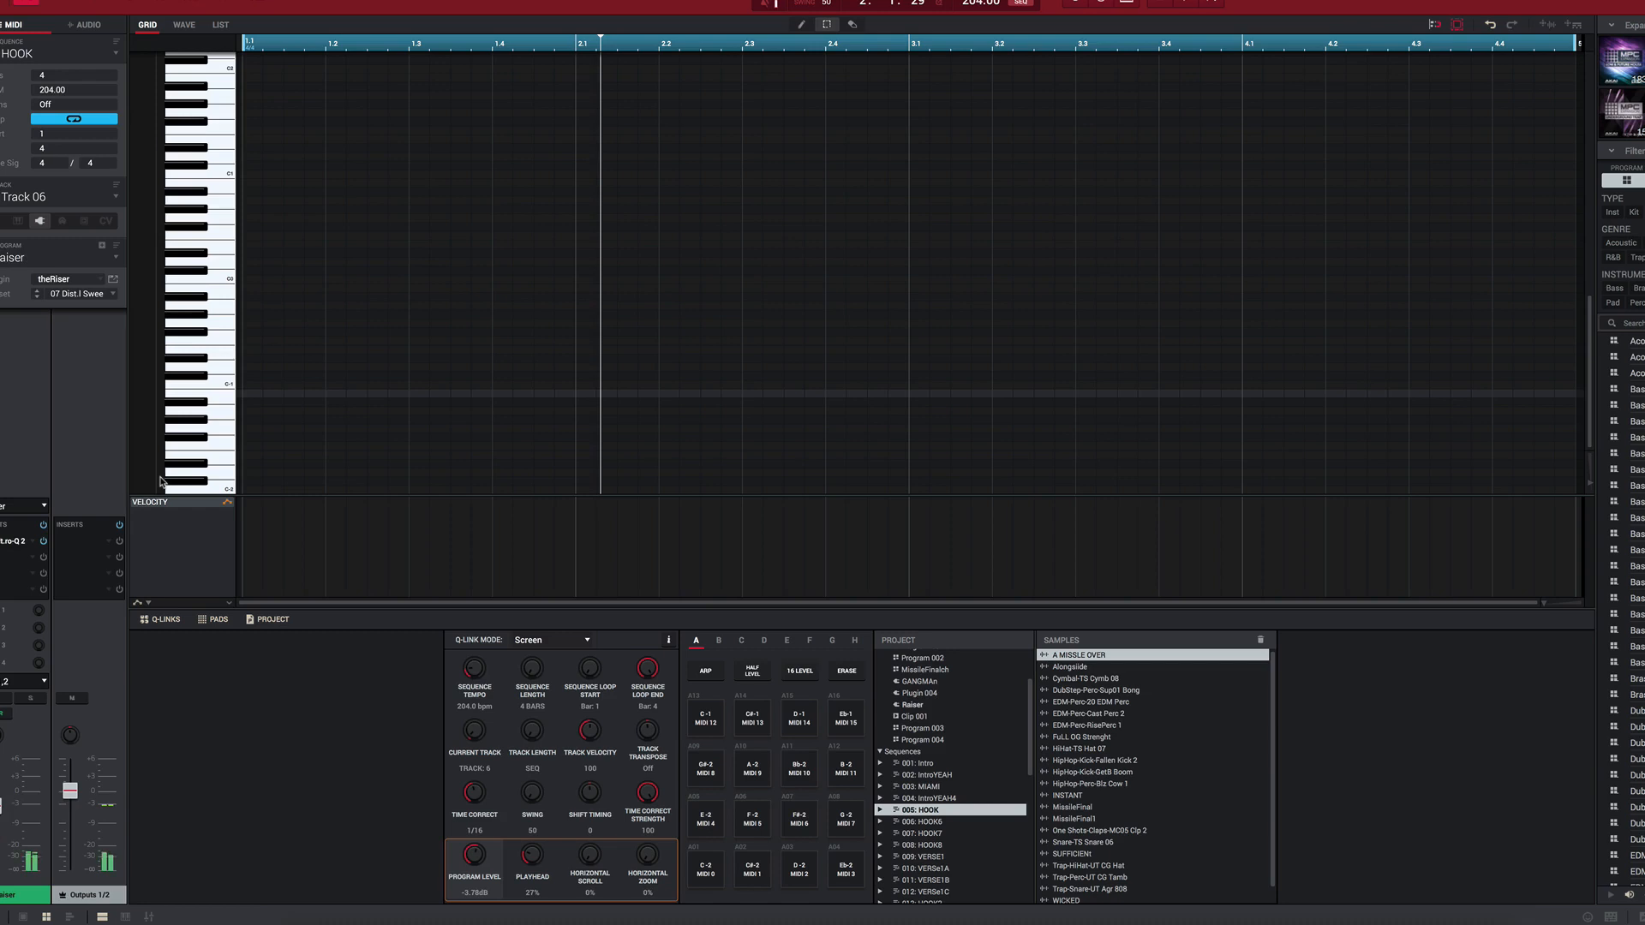
# Step: View theRiser plugin's 07 Distorted Tonal Sweep preset in the Raiser program and play the RAISER track from IntroYEAH4 into HOOK
pyautogui.click(114, 282)
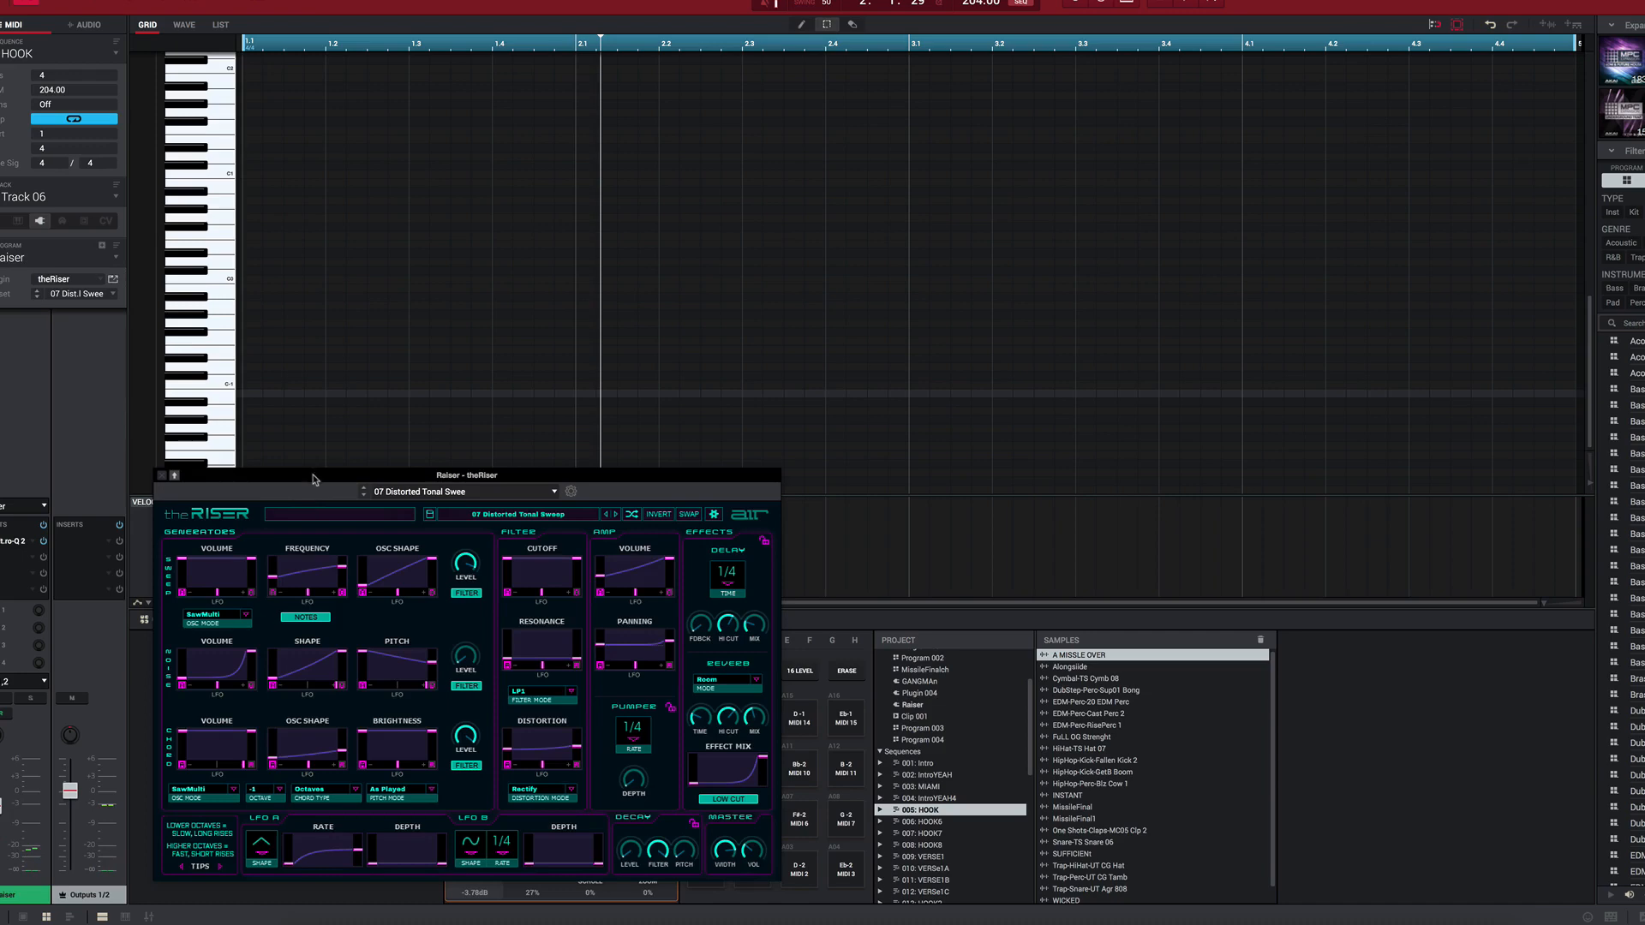
pyautogui.moveTo(313, 480); pyautogui.dragTo(737, 335)
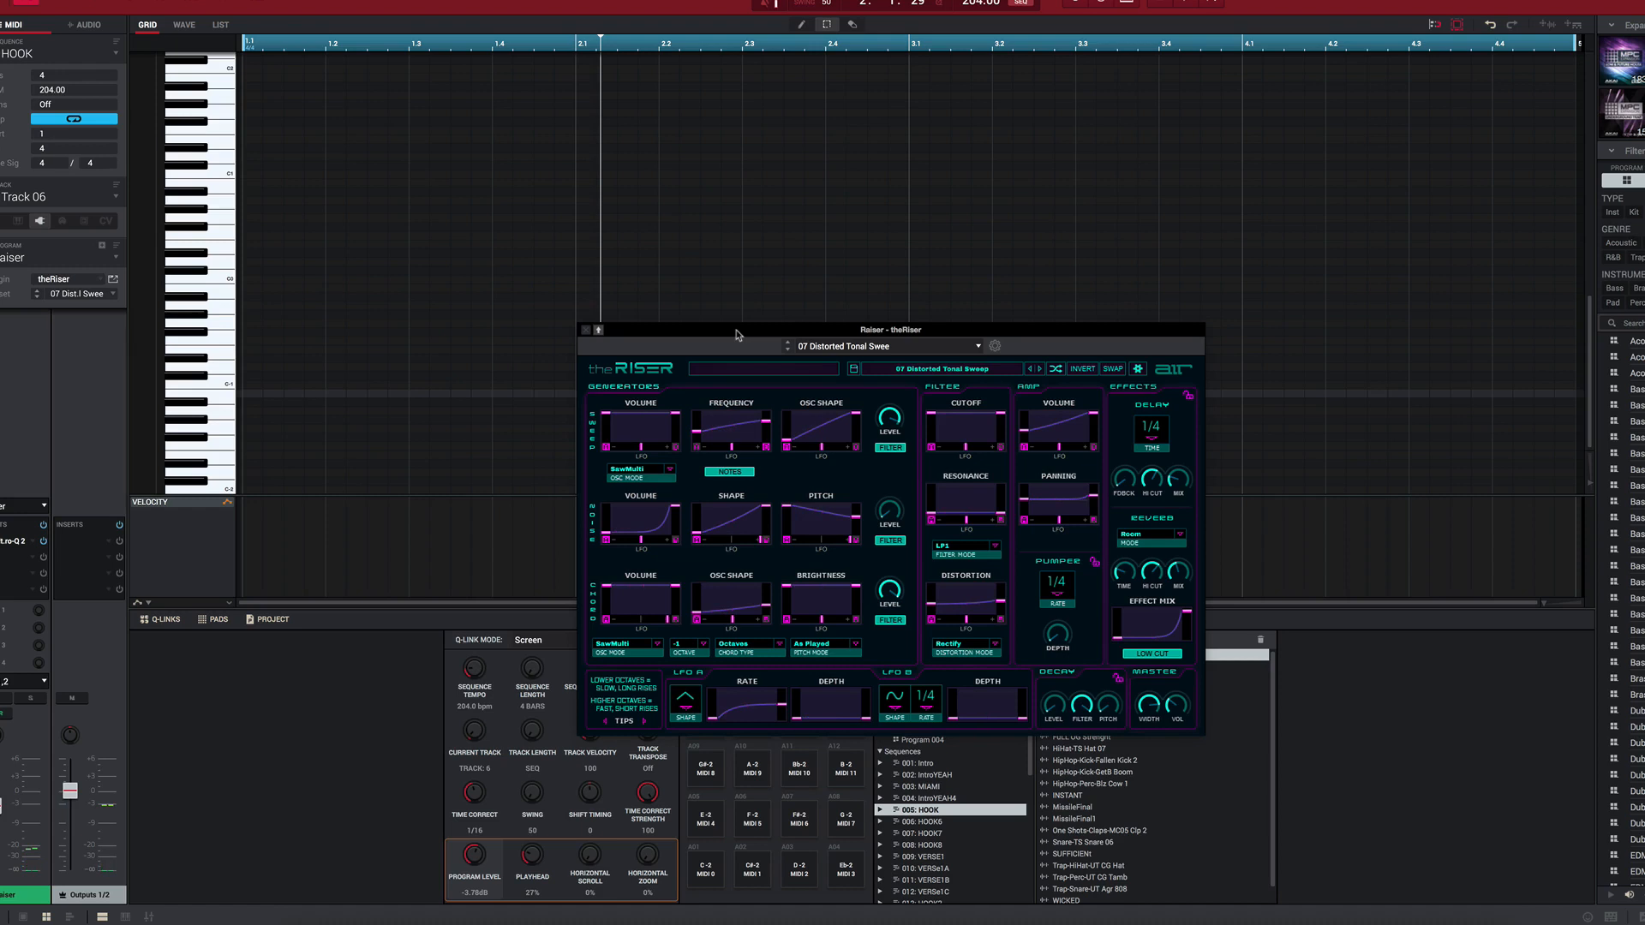
pyautogui.press('Up')
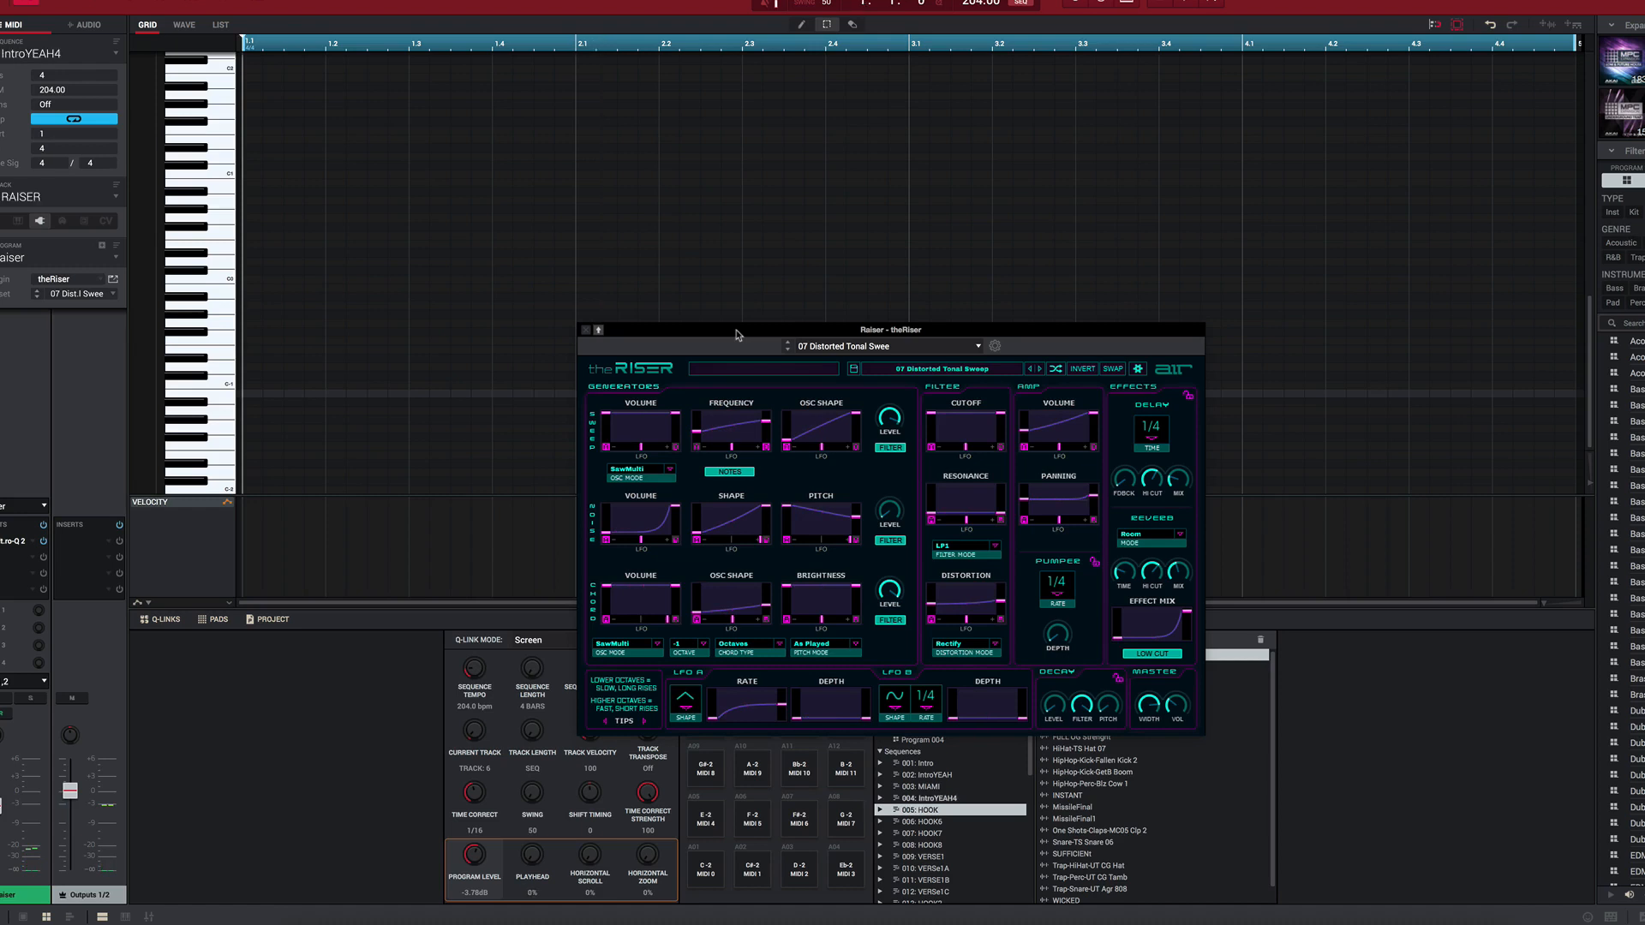
pyautogui.press('space')
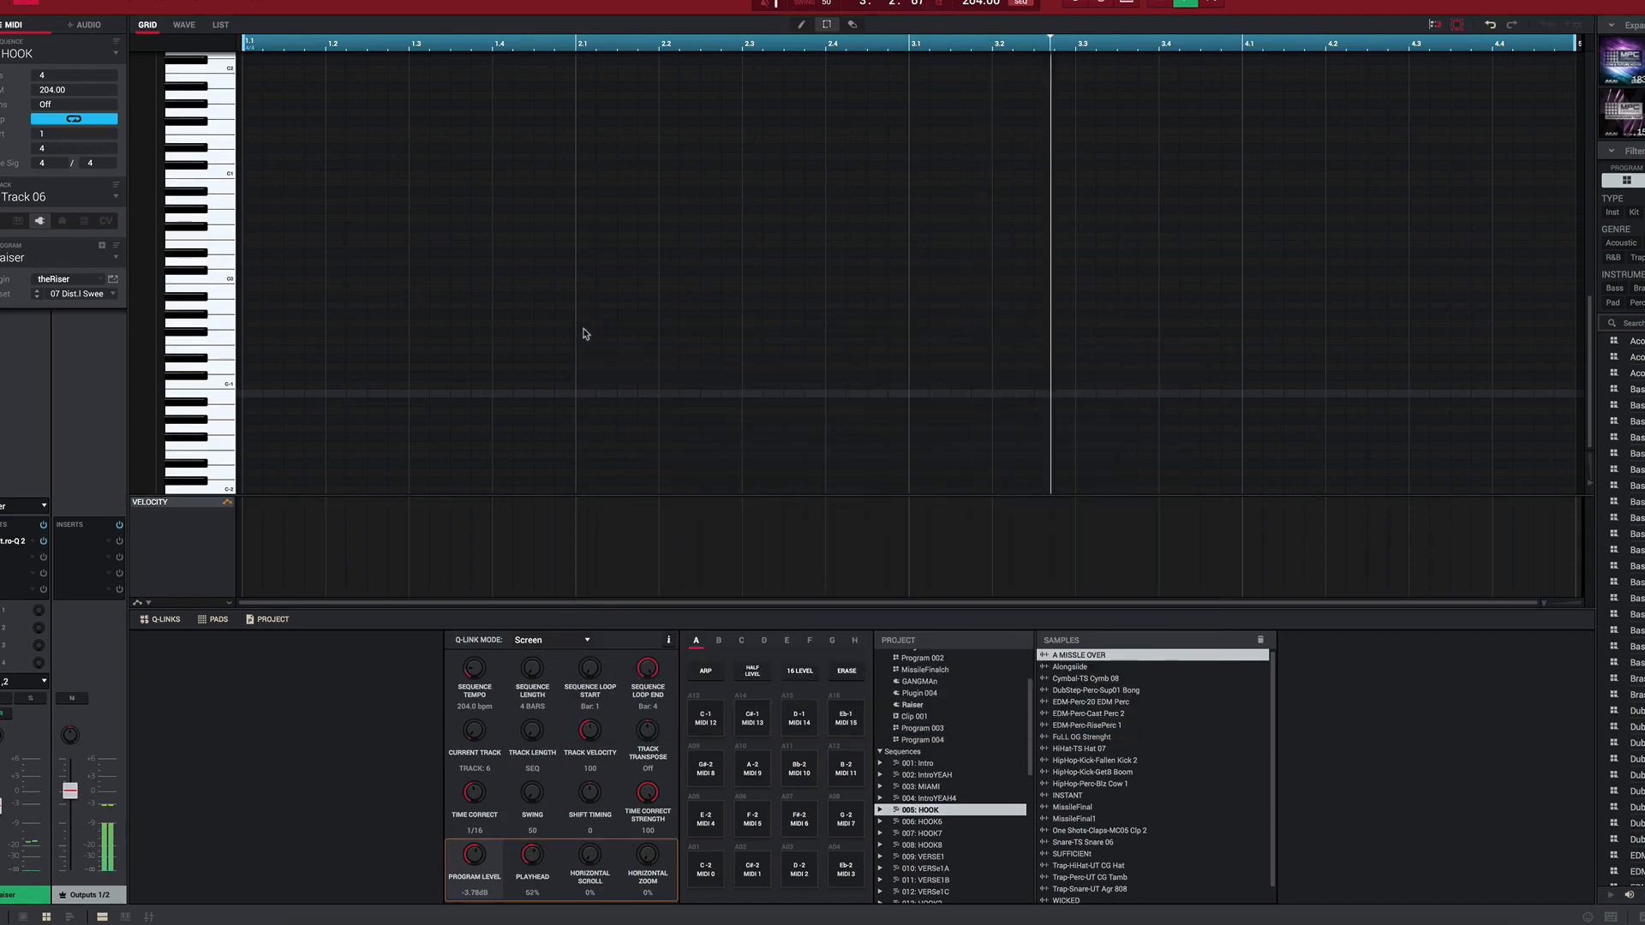
pyautogui.click(585, 331)
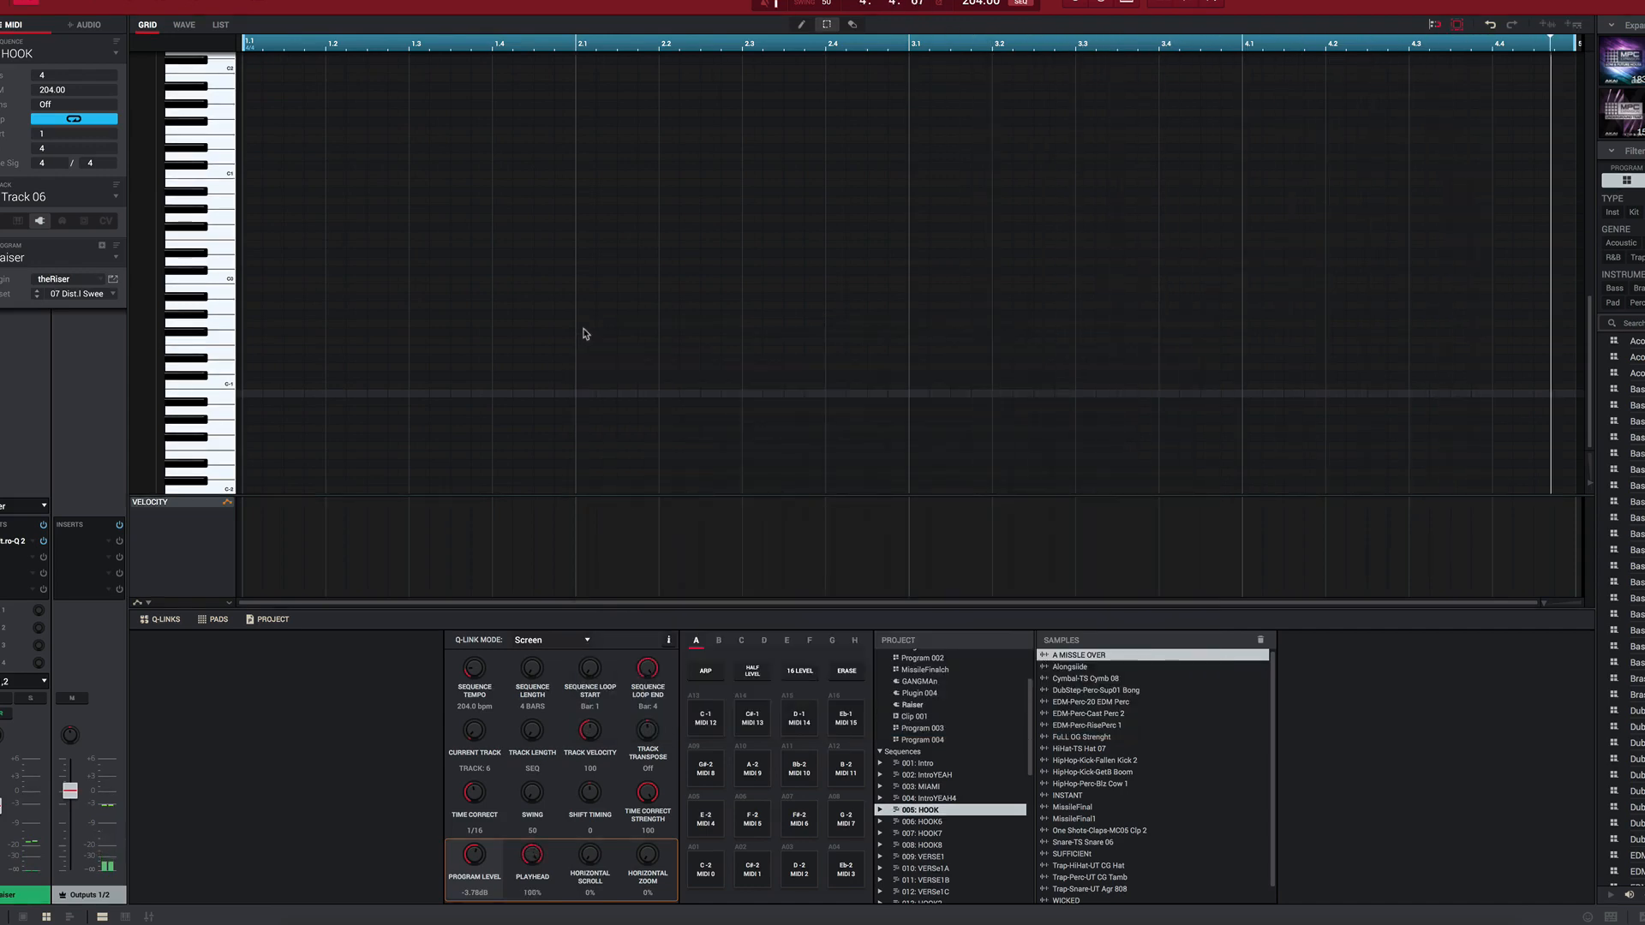
# Step: Look over the note grid of Track 06 in the HOOK sequence and play the sequence
pyautogui.scroll(10, 573, 297)
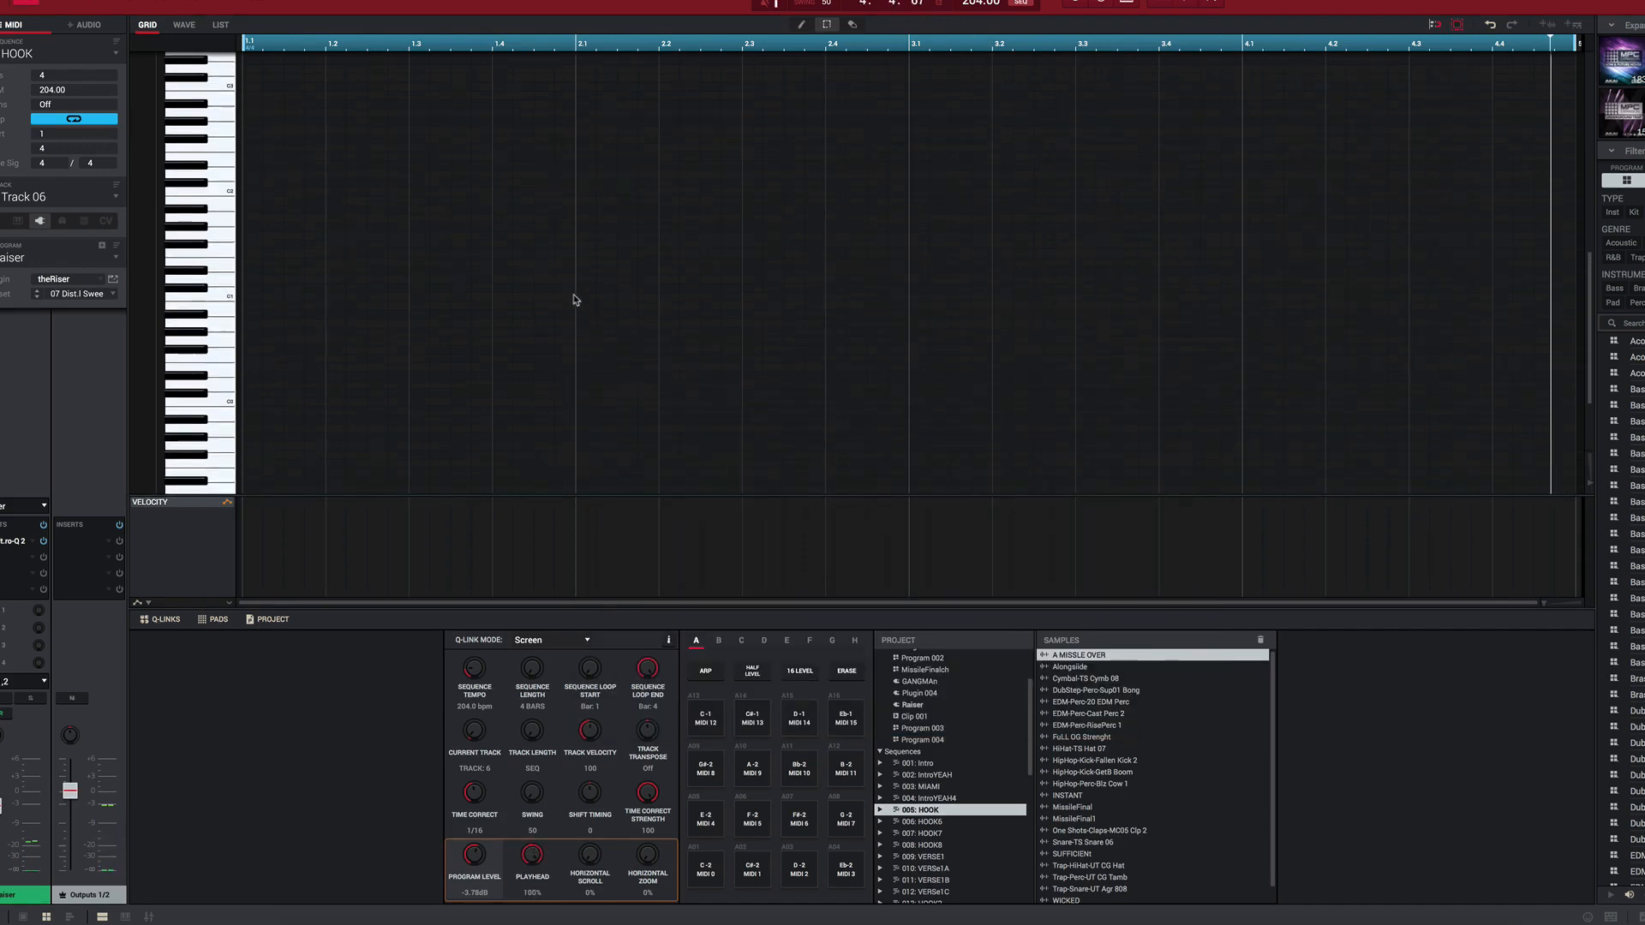
pyautogui.scroll(-10, 563, 311)
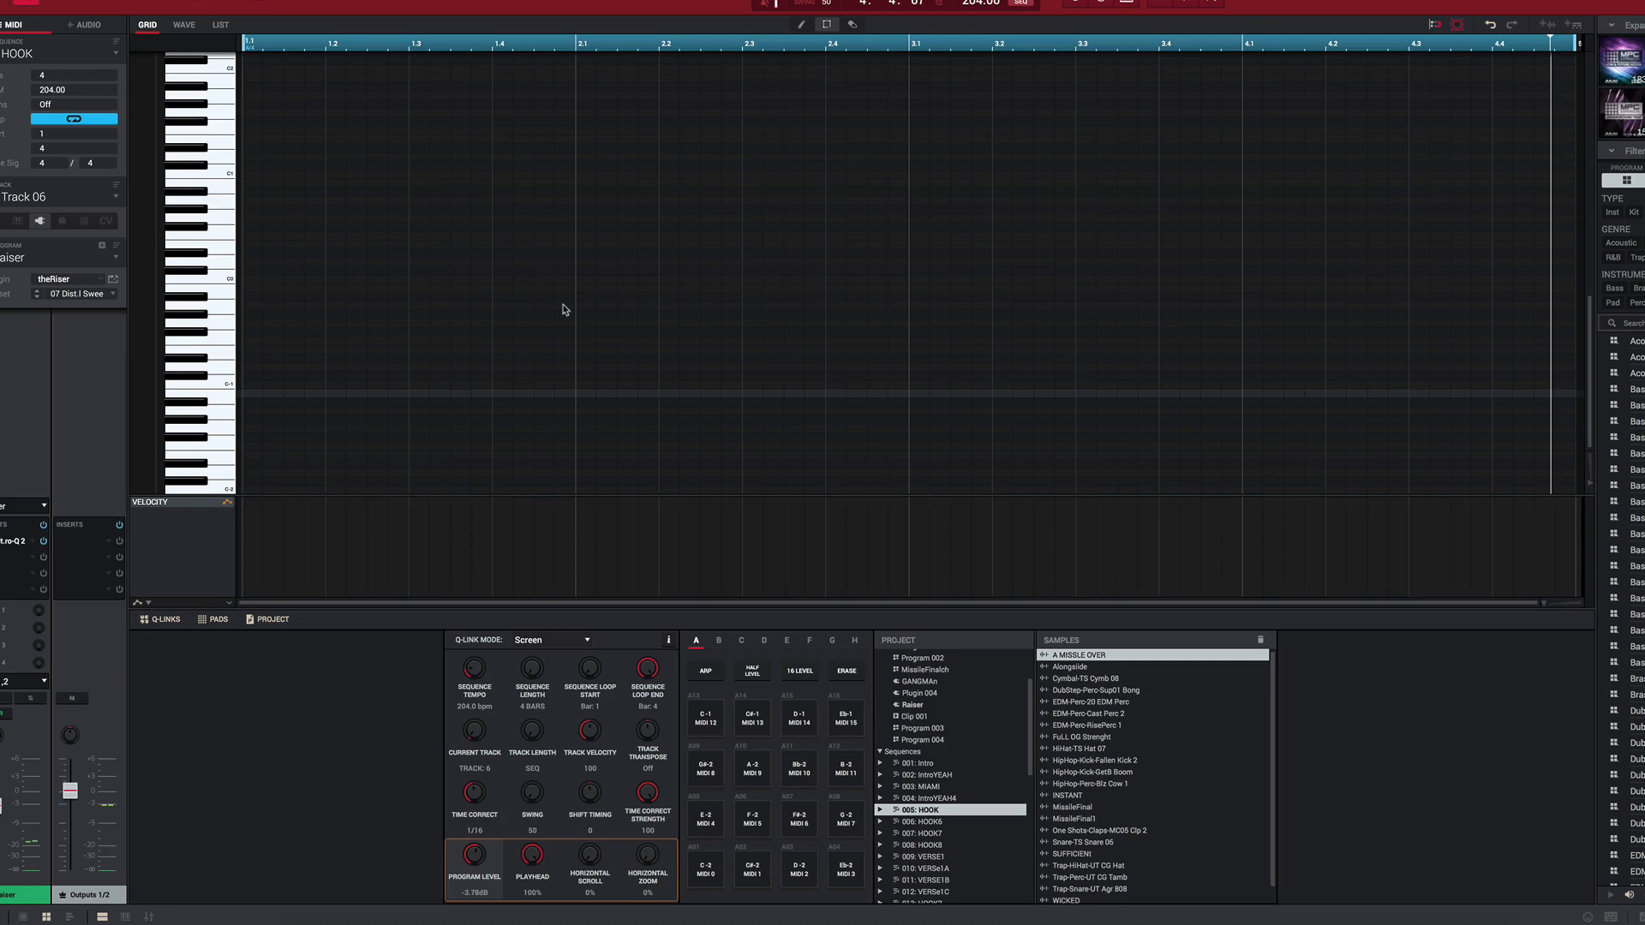
pyautogui.press('space')
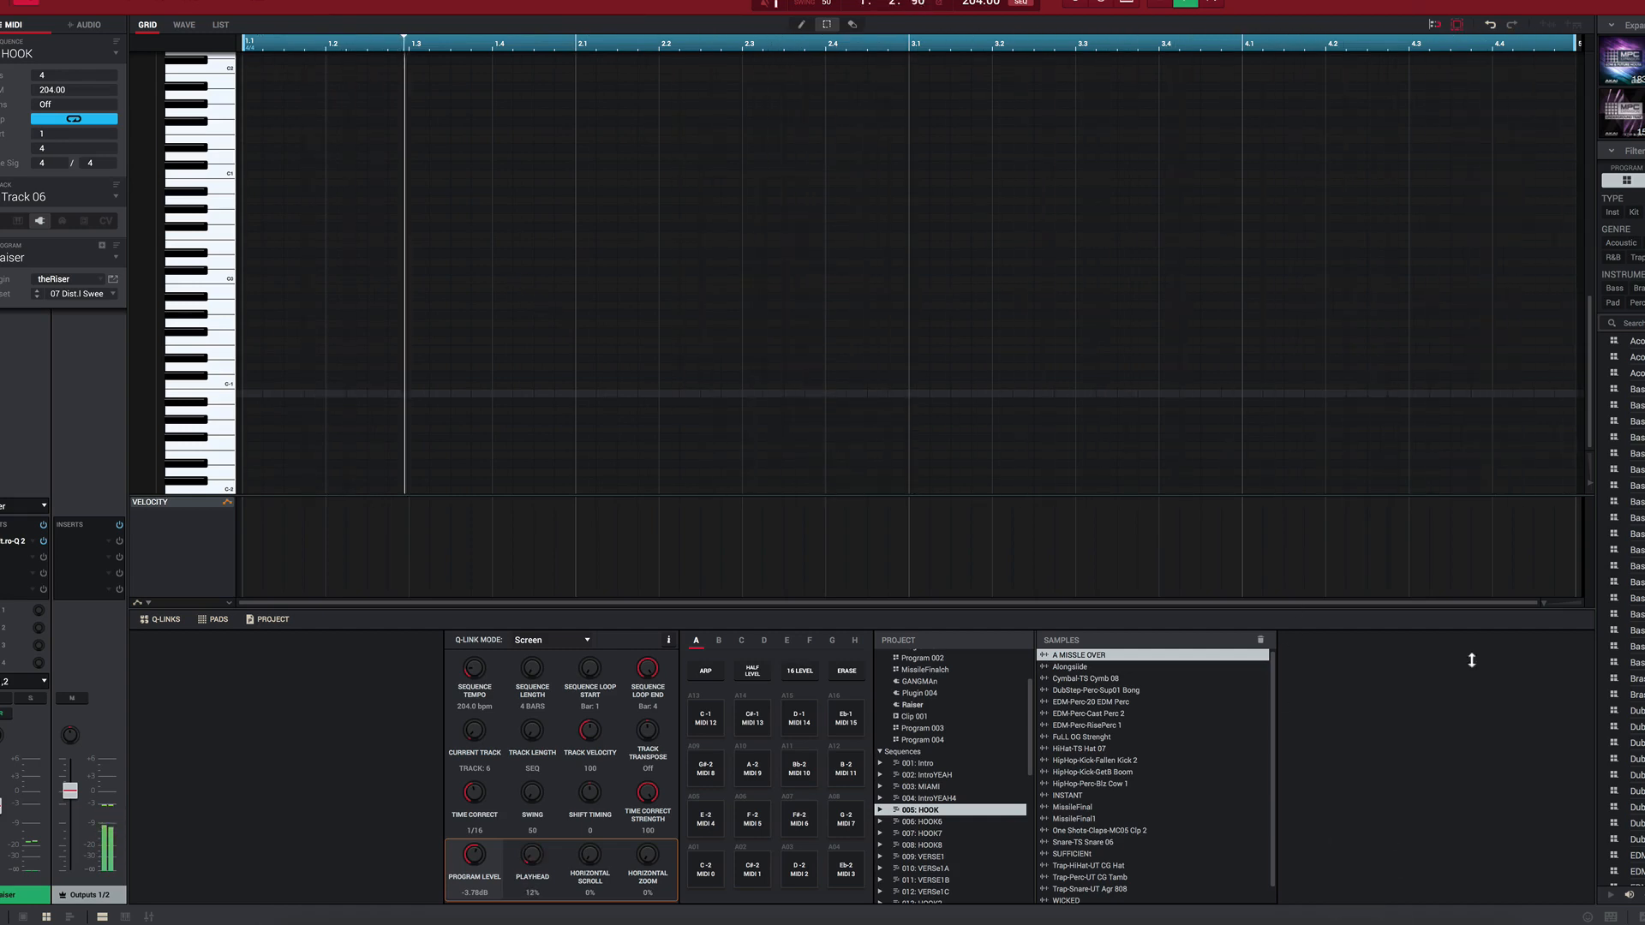
pyautogui.click(1587, 0)
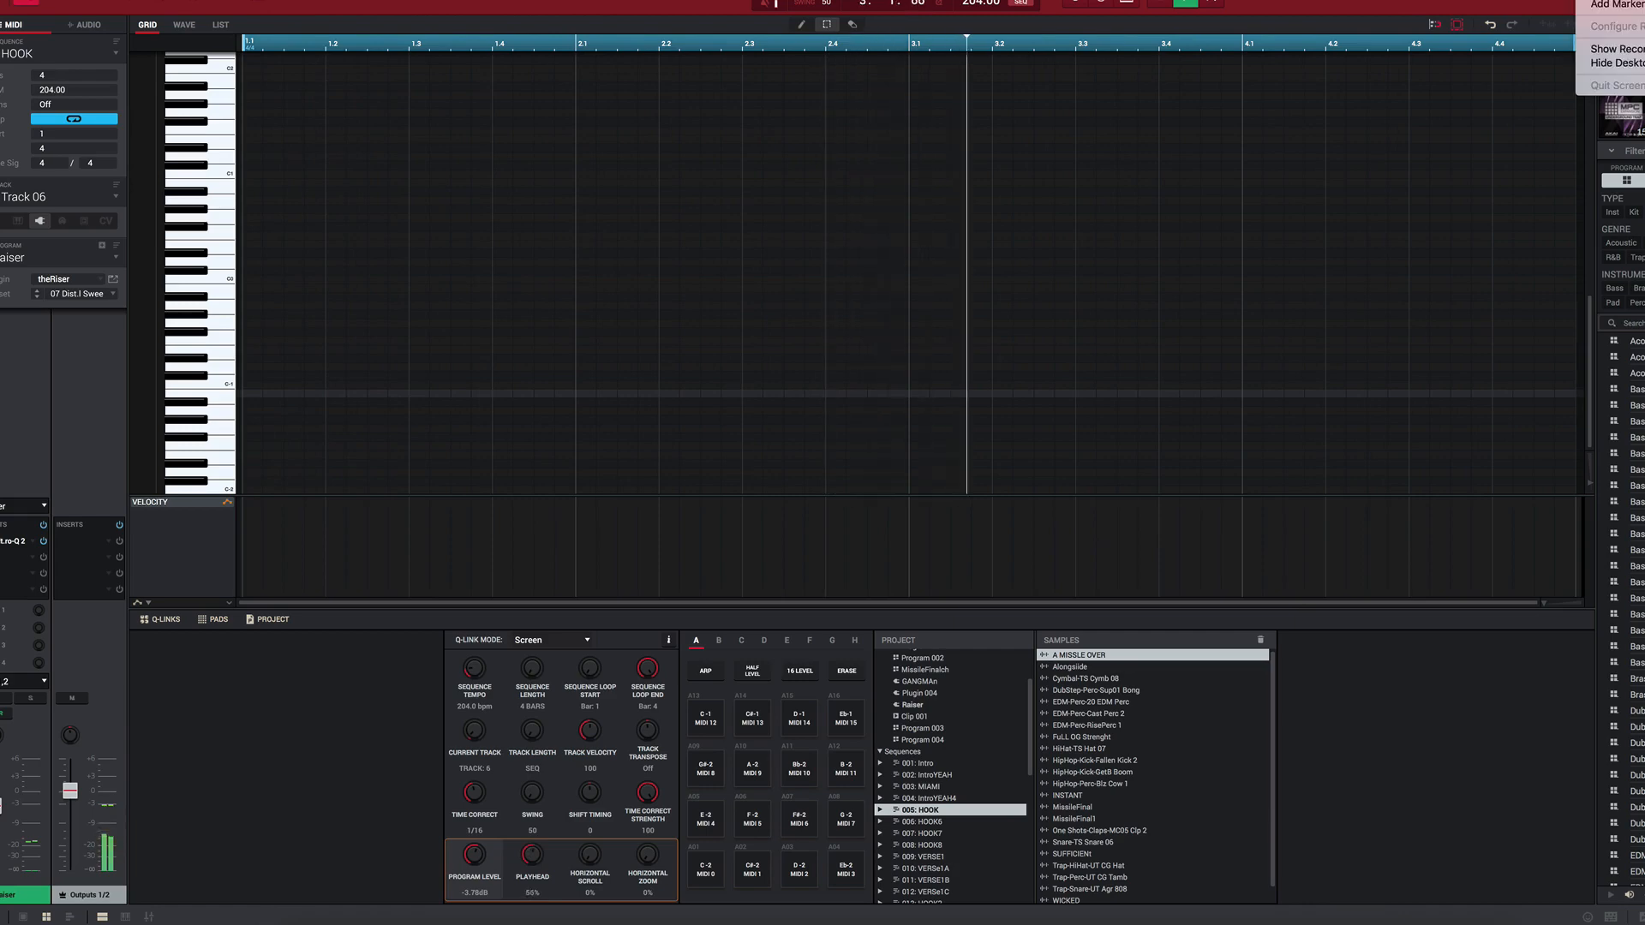